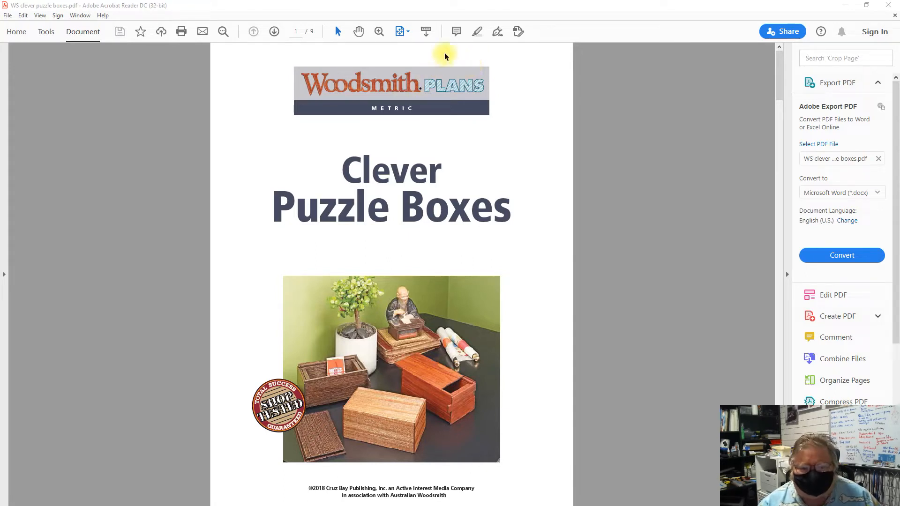
Page through the Clever Puzzle Boxes plan to page 3, and switch to the puzzle box model in SketchUp
{"action": "left_click", "coordinate": [274, 32]}
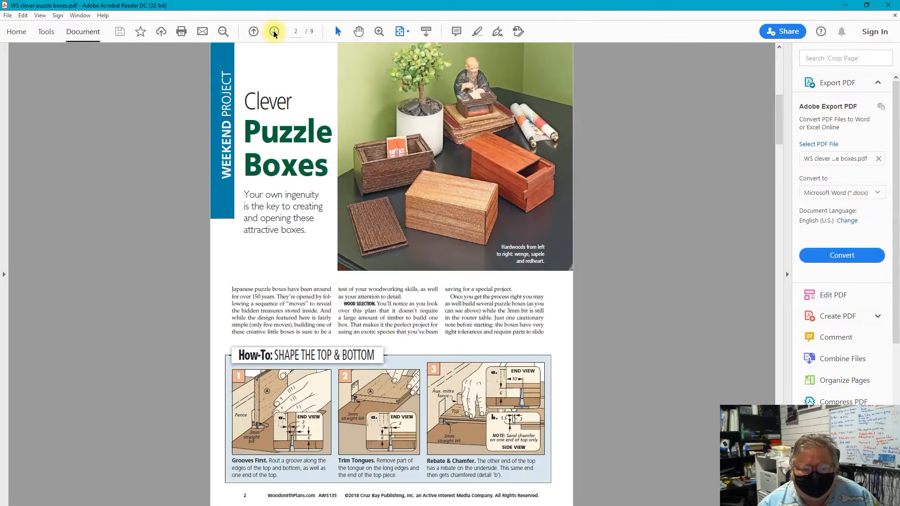
{"action": "left_click", "coordinate": [274, 32]}
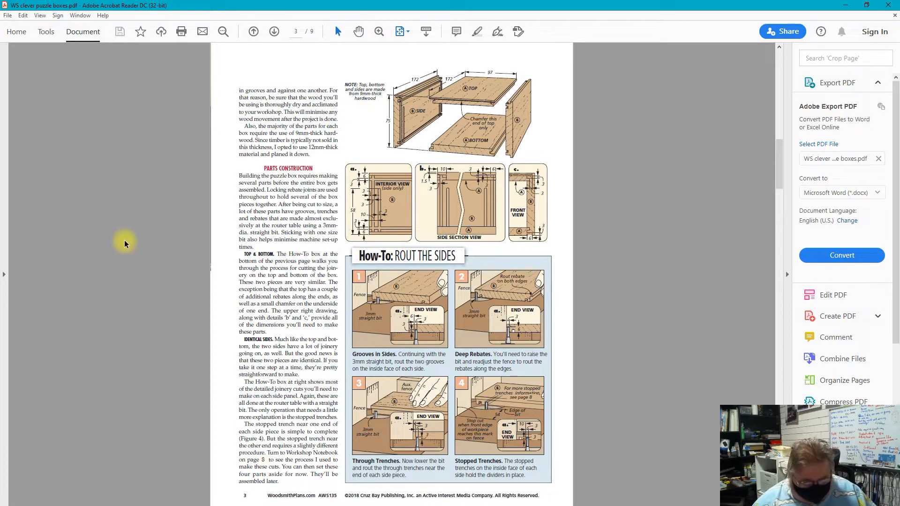
{"action": "key", "text": "super"}
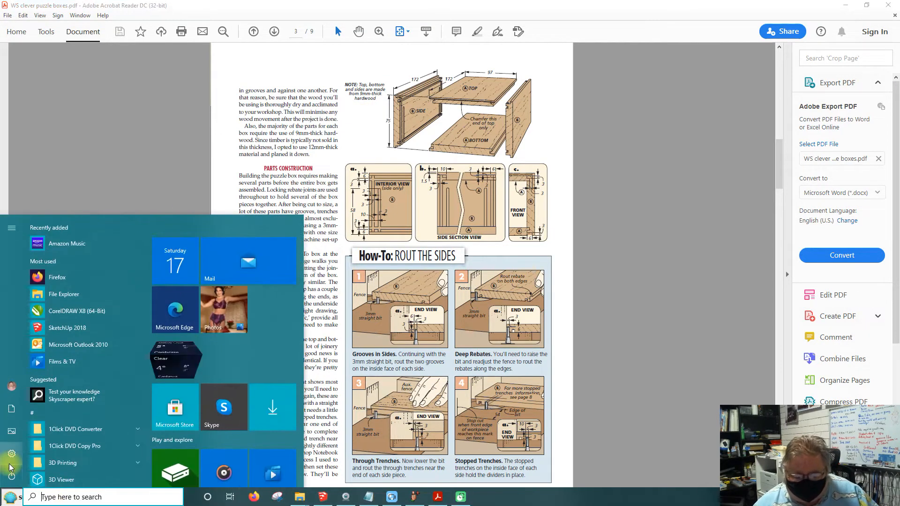
{"action": "left_click", "coordinate": [323, 498]}
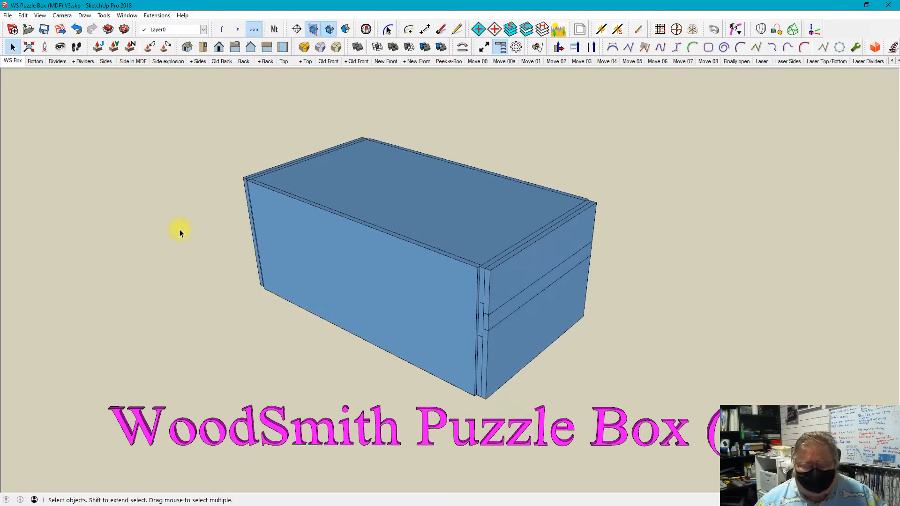
Orbit, pan and zoom around the assembled puzzle box to examine it with its full title text
{"action": "left_click", "coordinate": [62, 16]}
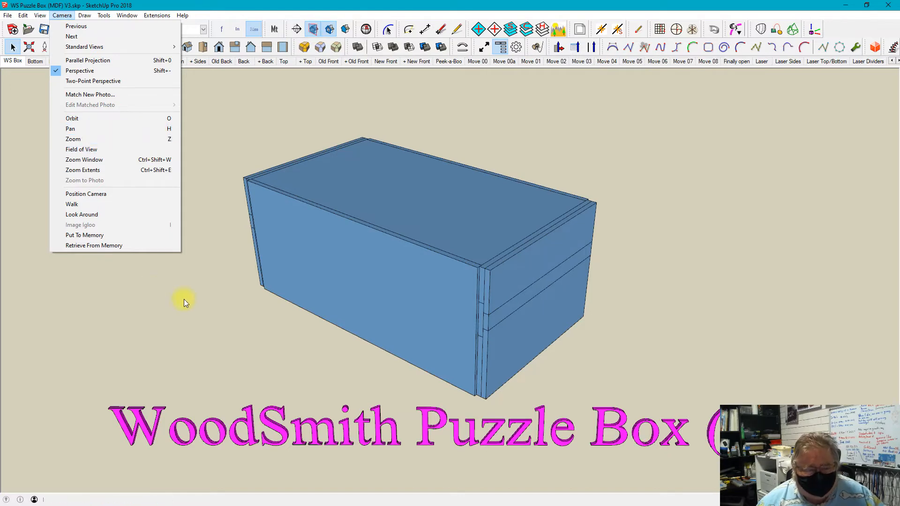
{"action": "key", "text": "o"}
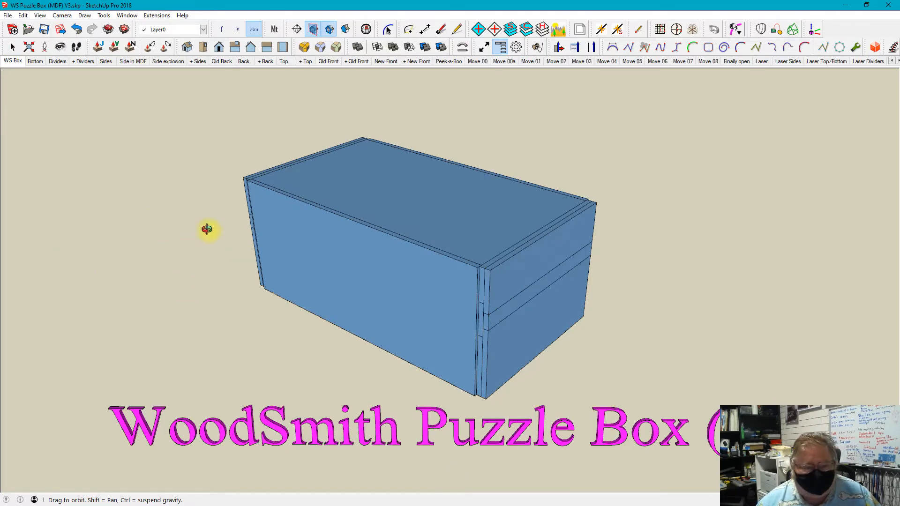
{"action": "mouse_move", "coordinate": [207, 229]}
{"action": "left_mouse_down"}
{"action": "mouse_move", "coordinate": [279, 316]}
{"action": "mouse_move", "coordinate": [437, 197]}
{"action": "mouse_move", "coordinate": [152, 331]}
{"action": "mouse_move", "coordinate": [92, 171]}
{"action": "mouse_move", "coordinate": [665, 243]}
{"action": "mouse_move", "coordinate": [773, 128]}
{"action": "mouse_move", "coordinate": [663, 307]}
{"action": "mouse_move", "coordinate": [193, 239]}
{"action": "left_mouse_up"}
{"action": "left_click_drag", "start_coordinate": [227, 106], "coordinate": [401, 315]}
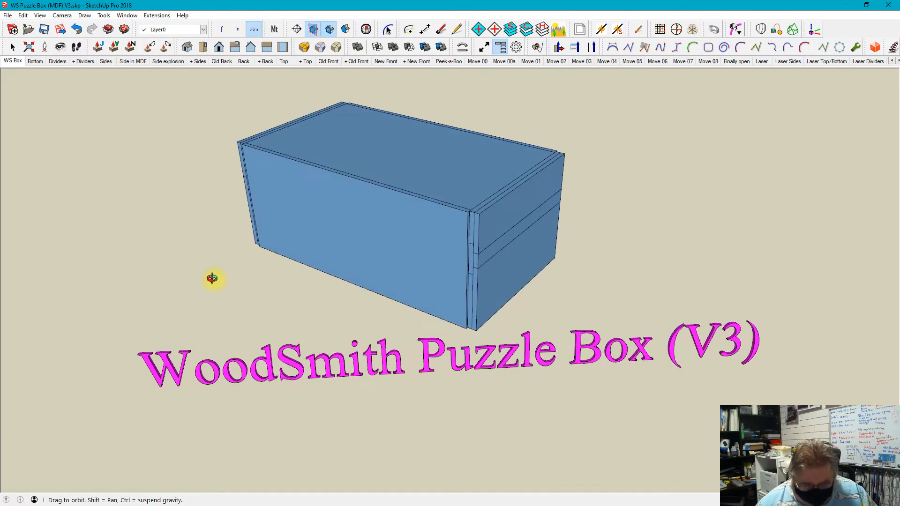
{"action": "key", "text": "h"}
{"action": "mouse_move", "coordinate": [290, 276]}
{"action": "left_mouse_down"}
{"action": "mouse_move", "coordinate": [2, 272]}
{"action": "mouse_move", "coordinate": [346, 375]}
{"action": "mouse_move", "coordinate": [303, 279]}
{"action": "mouse_move", "coordinate": [295, 227]}
{"action": "mouse_move", "coordinate": [287, 328]}
{"action": "mouse_move", "coordinate": [255, 418]}
{"action": "mouse_move", "coordinate": [285, 281]}
{"action": "left_mouse_up"}
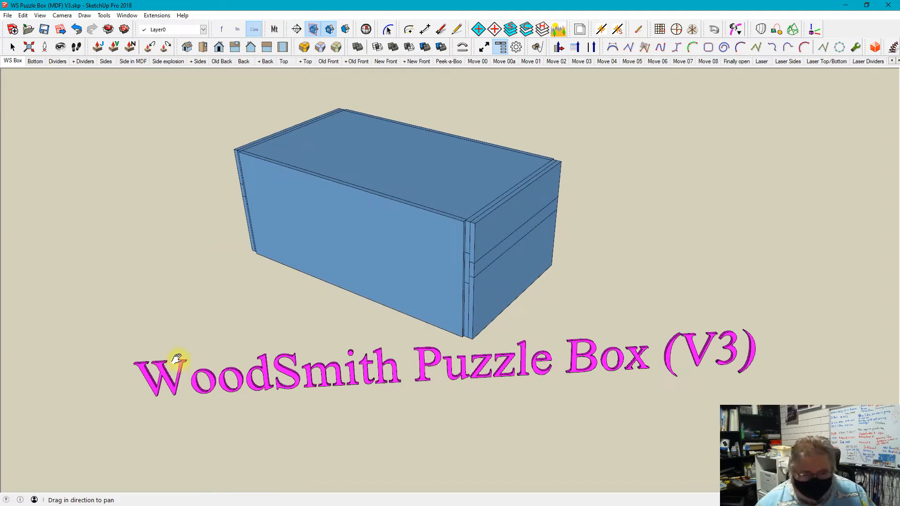
{"action": "key", "text": "z"}
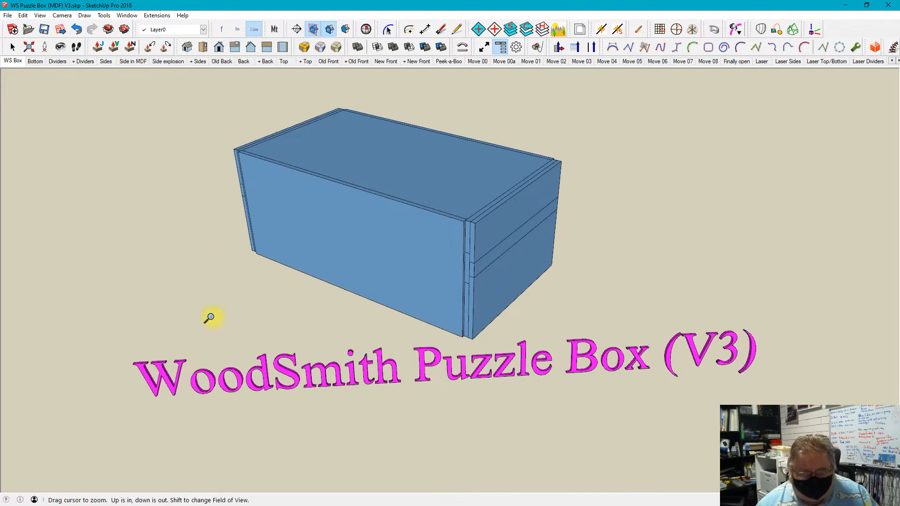
{"action": "mouse_move", "coordinate": [210, 317]}
{"action": "left_mouse_down"}
{"action": "mouse_move", "coordinate": [201, 257]}
{"action": "mouse_move", "coordinate": [201, 494]}
{"action": "mouse_move", "coordinate": [215, 279]}
{"action": "mouse_move", "coordinate": [222, 418]}
{"action": "mouse_move", "coordinate": [225, 281]}
{"action": "mouse_move", "coordinate": [220, 354]}
{"action": "mouse_move", "coordinate": [216, 327]}
{"action": "left_mouse_up"}
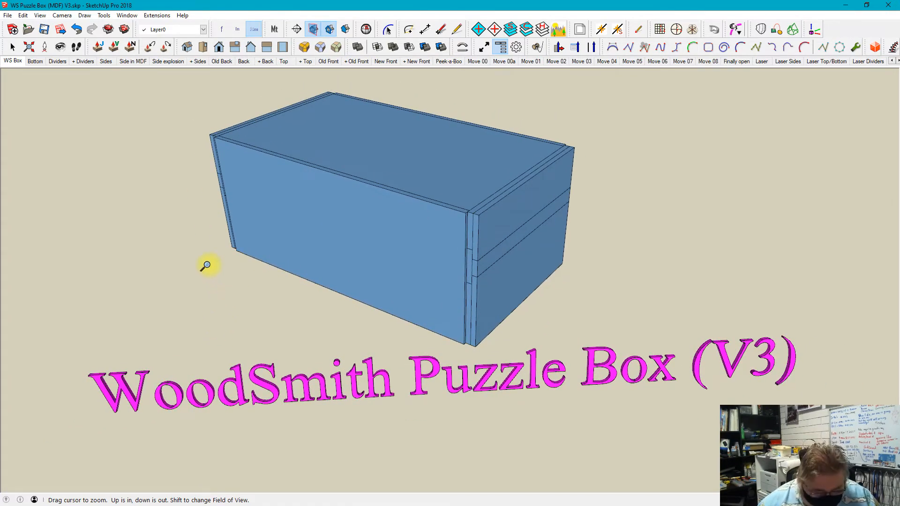
{"action": "key", "text": "space"}
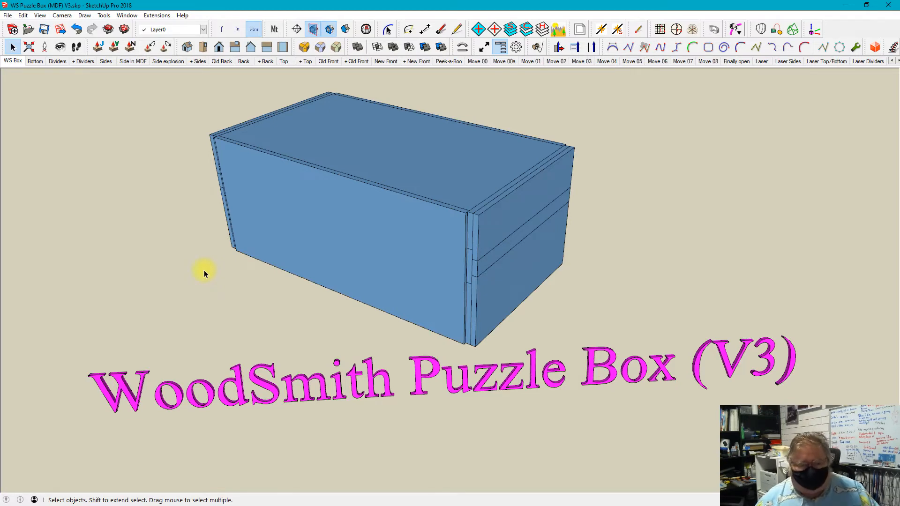
Orbit to a lower view of the box's front and end, and pan the model sideways
{"action": "key", "text": "o"}
{"action": "mouse_move", "coordinate": [201, 268]}
{"action": "left_mouse_down"}
{"action": "mouse_move", "coordinate": [167, 232]}
{"action": "mouse_move", "coordinate": [133, 283]}
{"action": "mouse_move", "coordinate": [482, 295]}
{"action": "mouse_move", "coordinate": [92, 296]}
{"action": "mouse_move", "coordinate": [504, 314]}
{"action": "mouse_move", "coordinate": [141, 410]}
{"action": "mouse_move", "coordinate": [514, 244]}
{"action": "mouse_move", "coordinate": [217, 226]}
{"action": "mouse_move", "coordinate": [191, 136]}
{"action": "mouse_move", "coordinate": [182, 265]}
{"action": "mouse_move", "coordinate": [197, 281]}
{"action": "left_mouse_up"}
{"action": "key", "text": "space"}
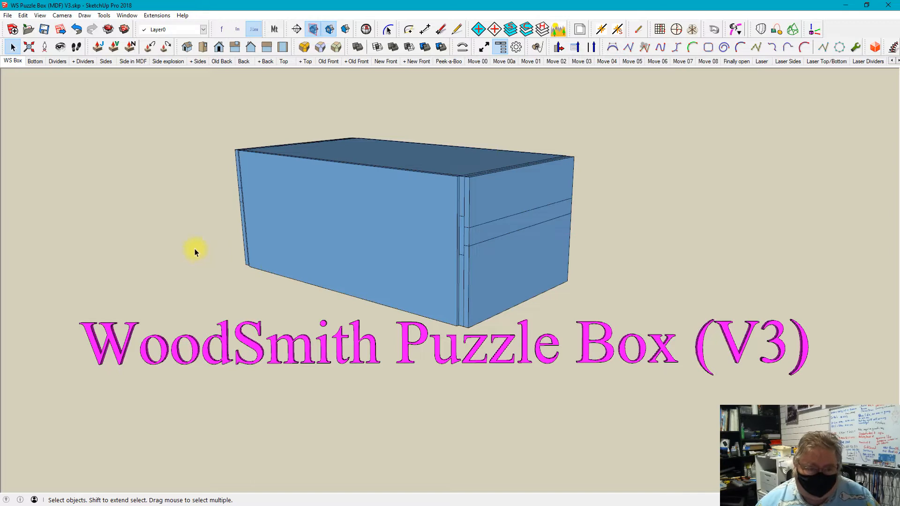
{"action": "key", "text": "o"}
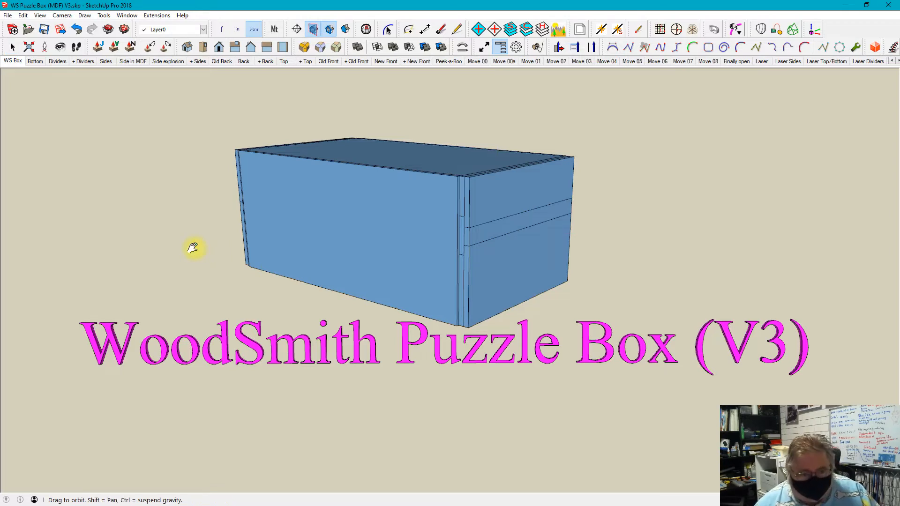
{"action": "left_click_drag", "start_coordinate": [192, 248], "coordinate": [230, 247], "text": "shift"}
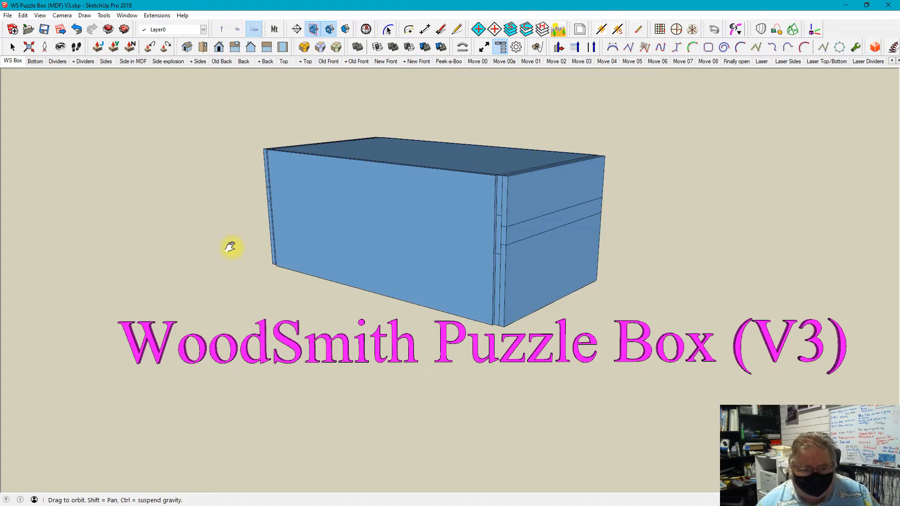
{"action": "left_click_drag", "start_coordinate": [230, 247], "coordinate": [247, 245], "text": "shift"}
{"action": "key", "text": "space"}
{"action": "key", "text": "z"}
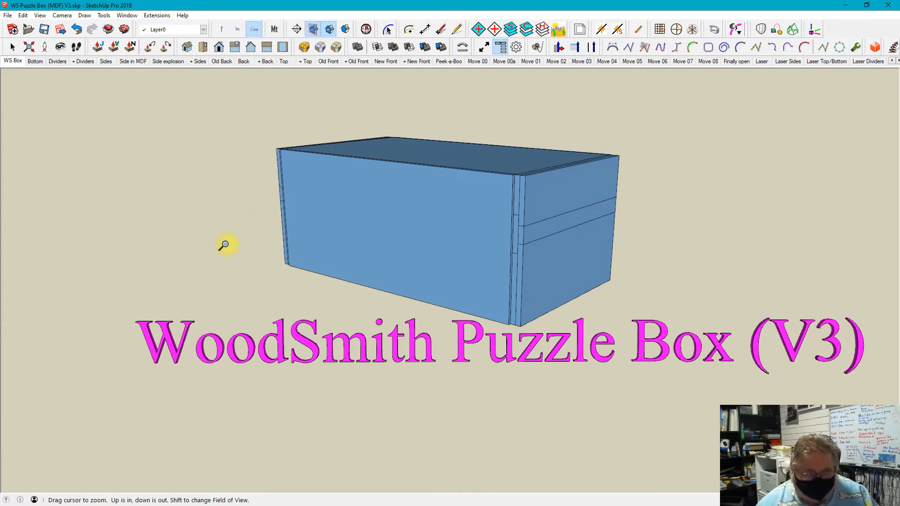
{"action": "key", "text": "Escape"}
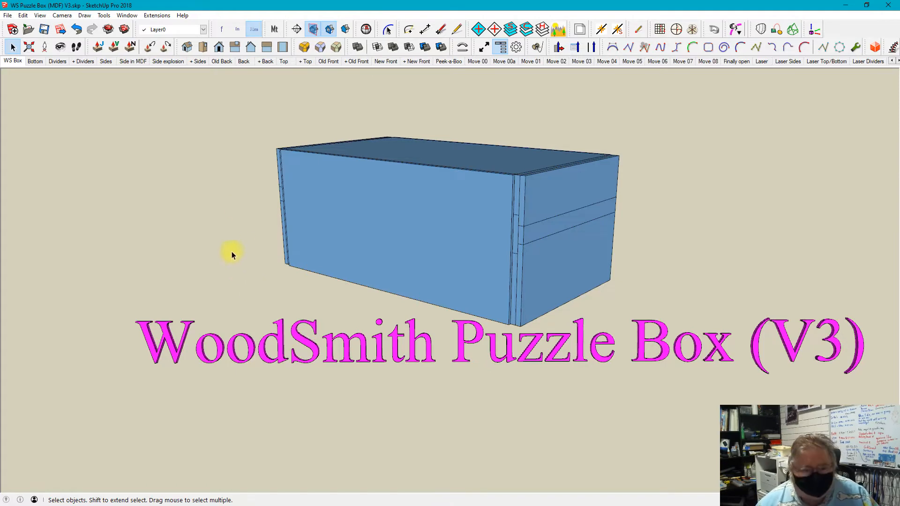
Orbit and zoom the box without leaving the Select tool, and restore the WS Box scene
{"action": "middle_click_drag", "start_coordinate": [232, 250], "coordinate": [257, 251]}
{"action": "middle_click_drag", "start_coordinate": [258, 301], "coordinate": [276, 305], "text": "shift"}
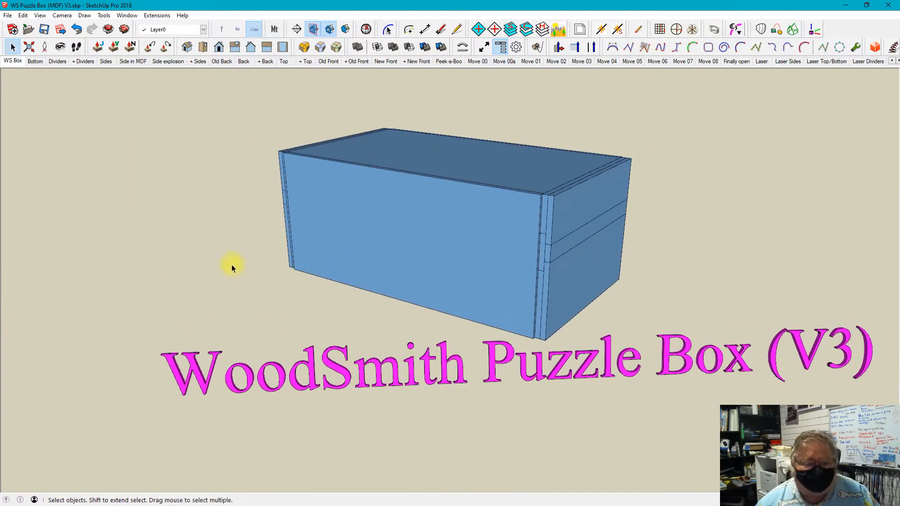
{"action": "scroll", "coordinate": [245, 220], "scroll_direction": "up", "scroll_amount": 3}
{"action": "scroll", "coordinate": [246, 205], "scroll_direction": "down", "scroll_amount": 6}
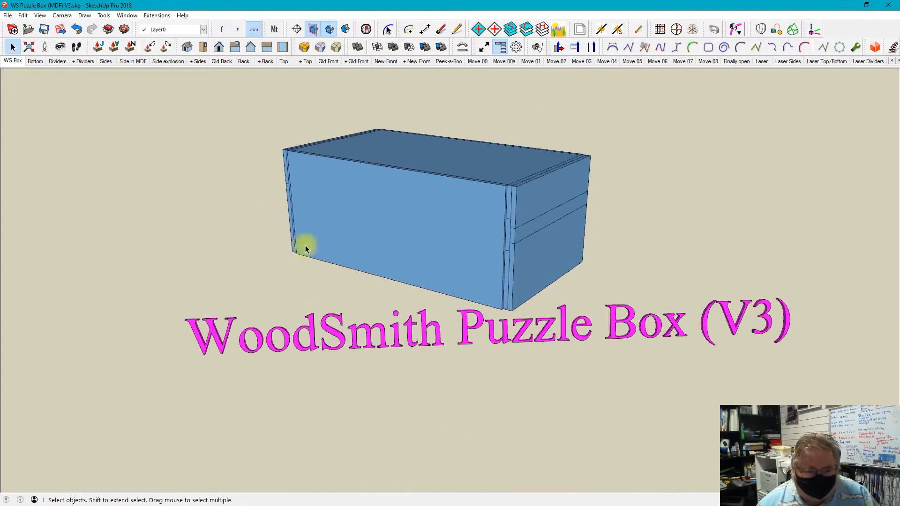
{"action": "scroll", "coordinate": [260, 271], "scroll_direction": "up", "scroll_amount": 5}
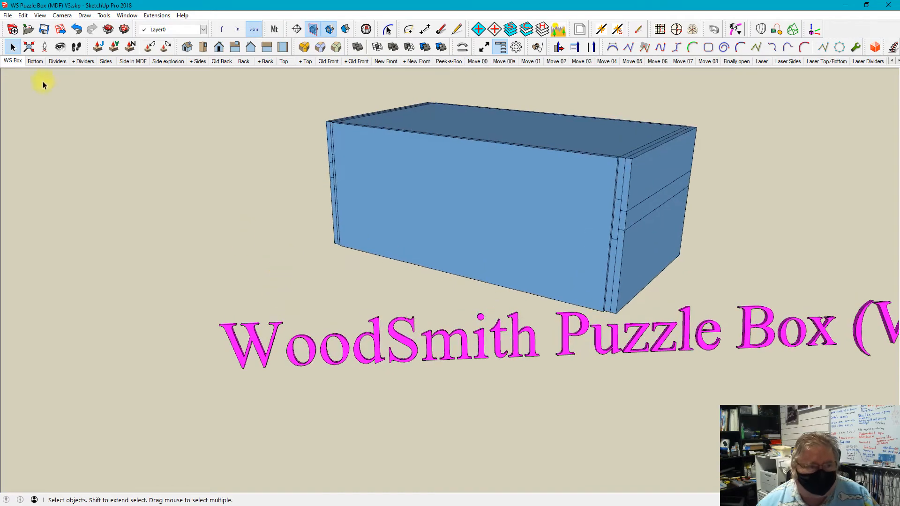
{"action": "left_click", "coordinate": [4, 62]}
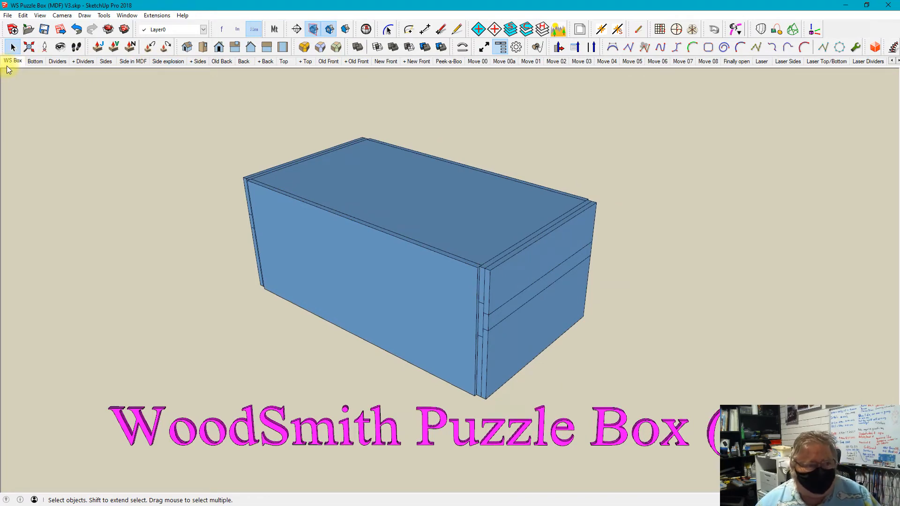
{"action": "key", "text": "ctrl+c"}
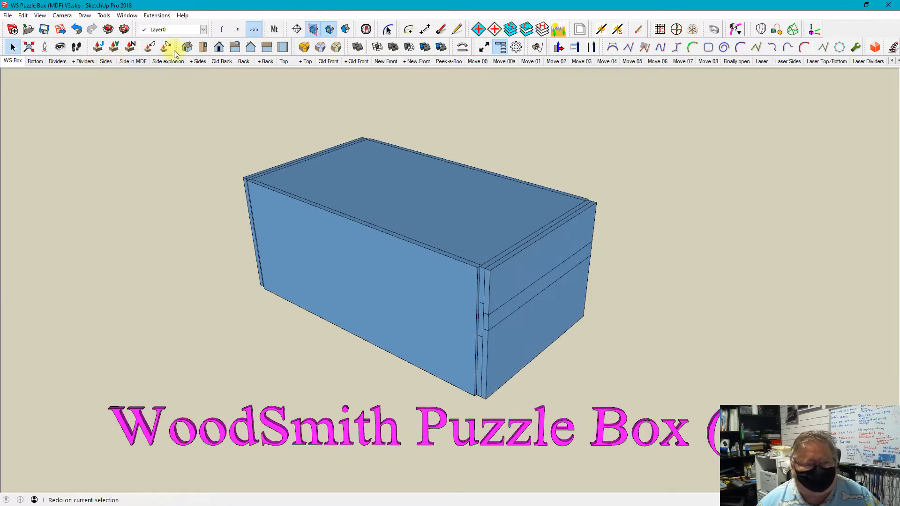
Show the Bottom scene and examine its visible layers and the properties saved with the scene
{"action": "left_click", "coordinate": [34, 61]}
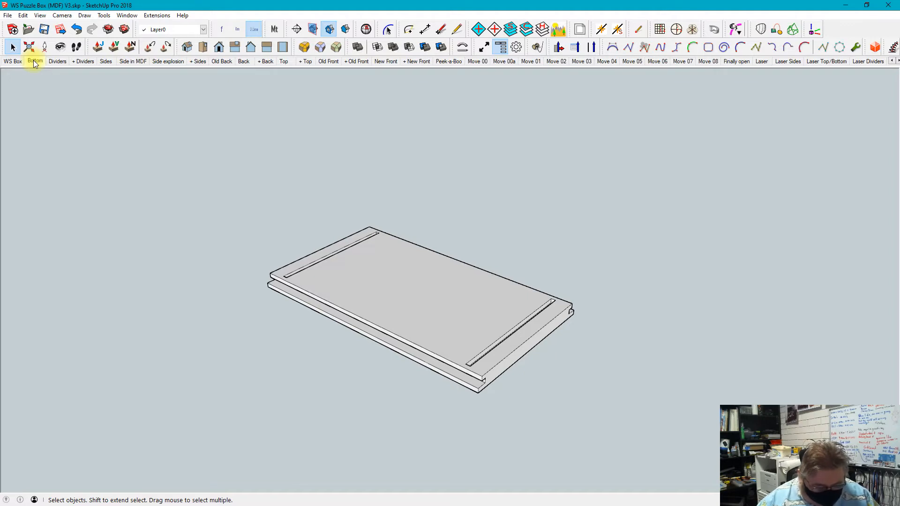
{"action": "key", "text": "alt+l"}
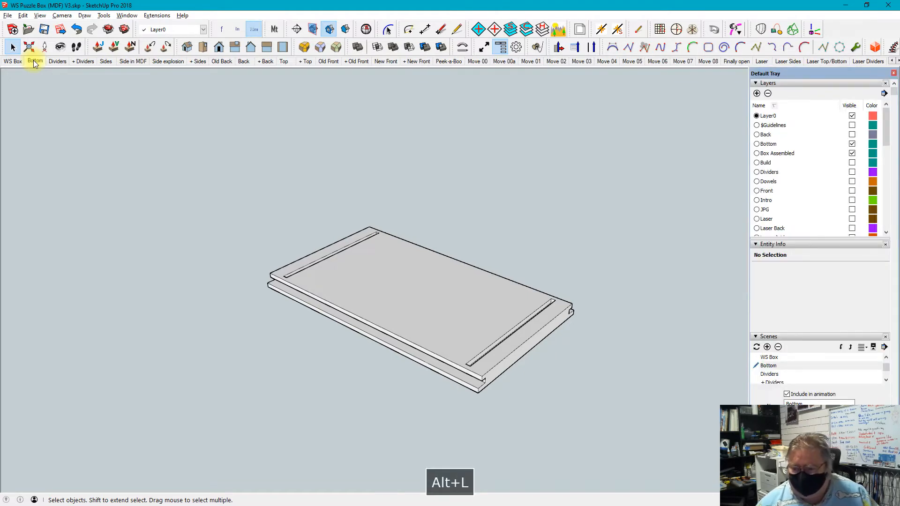
{"action": "scroll", "coordinate": [848, 294], "scroll_direction": "down", "scroll_amount": 3}
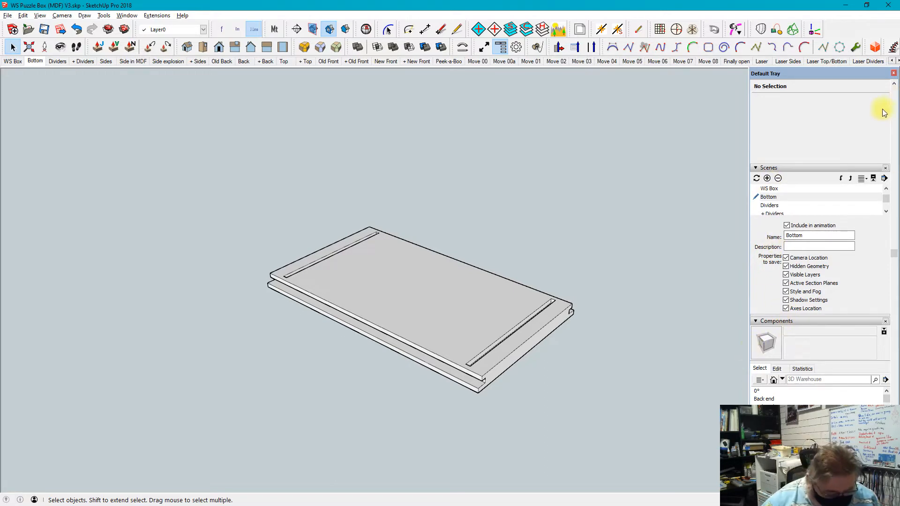
{"action": "key", "text": "alt+l"}
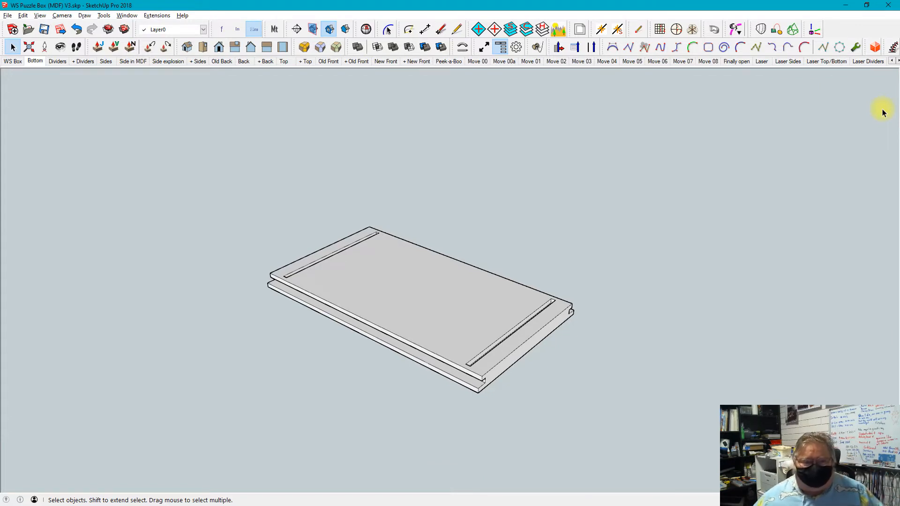
Step back and forth between the Bottom, Dividers and + Dividers scenes to compare how the parts fit together
{"action": "left_click", "coordinate": [55, 61]}
{"action": "left_click", "coordinate": [33, 61]}
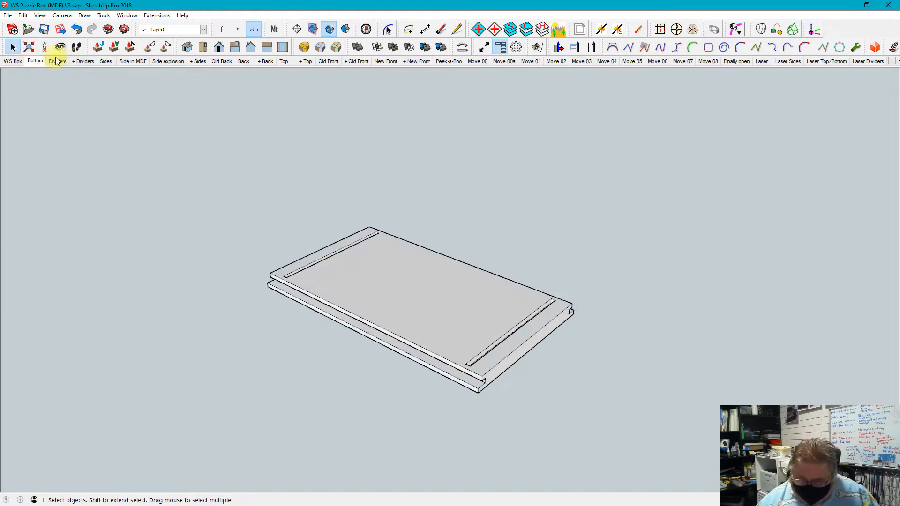
{"action": "key", "text": "Page_Down"}
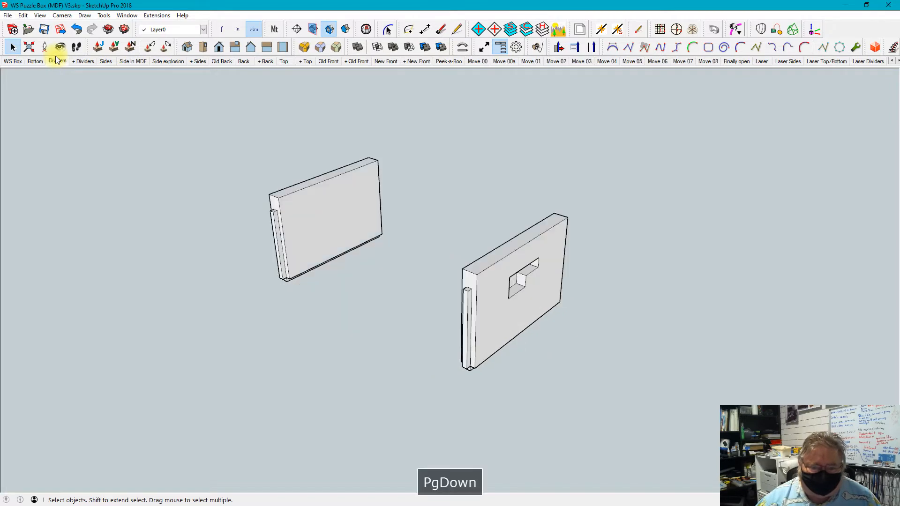
{"action": "key", "text": "Page_Down"}
{"action": "key", "text": "Page_Up"}
{"action": "key", "text": "Page_Up"}
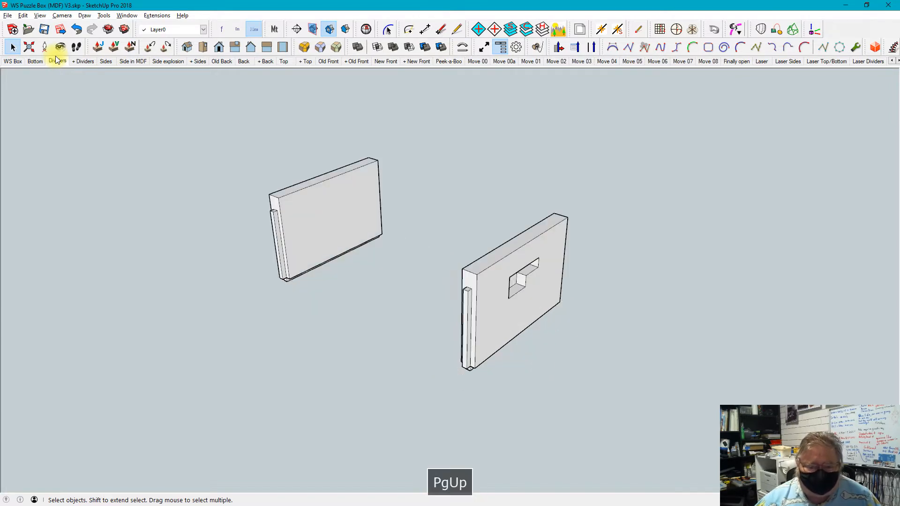
{"action": "key", "text": "Page_Down"}
{"action": "key", "text": "Page_Down"}
{"action": "key", "text": "Page_Up"}
{"action": "key", "text": "Page_Down"}
{"action": "key", "text": "Page_Up"}
{"action": "key", "text": "Page_Down"}
{"action": "key", "text": "Page_Up"}
{"action": "key", "text": "Page_Down"}
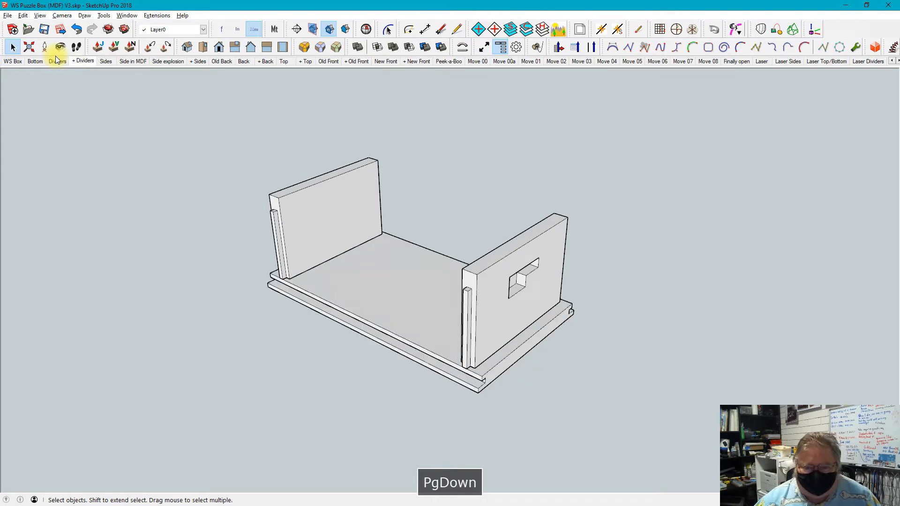
Step two scenes past + Dividers, and return scene by scene to the WS Box scene
{"action": "key", "text": "Page_Down"}
{"action": "key", "text": "Page_Down"}
{"action": "key", "text": "Page_Up"}
{"action": "key", "text": "Page_Up"}
{"action": "key", "text": "Page_Up"}
{"action": "key", "text": "Page_Up"}
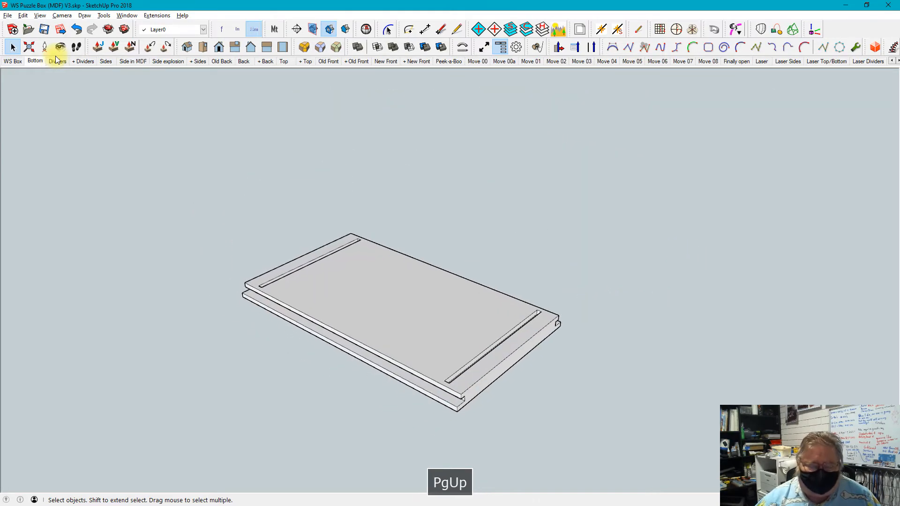
{"action": "key", "text": "Page_Up"}
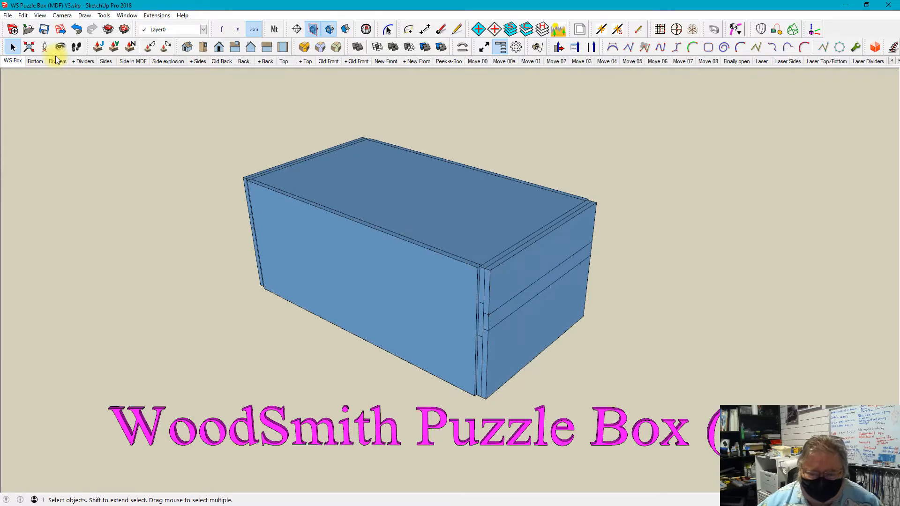
Reframe the view around the whole WoodSmith Puzzle Box title, and restore the WS Box scene
{"action": "middle_click_drag", "start_coordinate": [461, 427], "coordinate": [372, 246]}
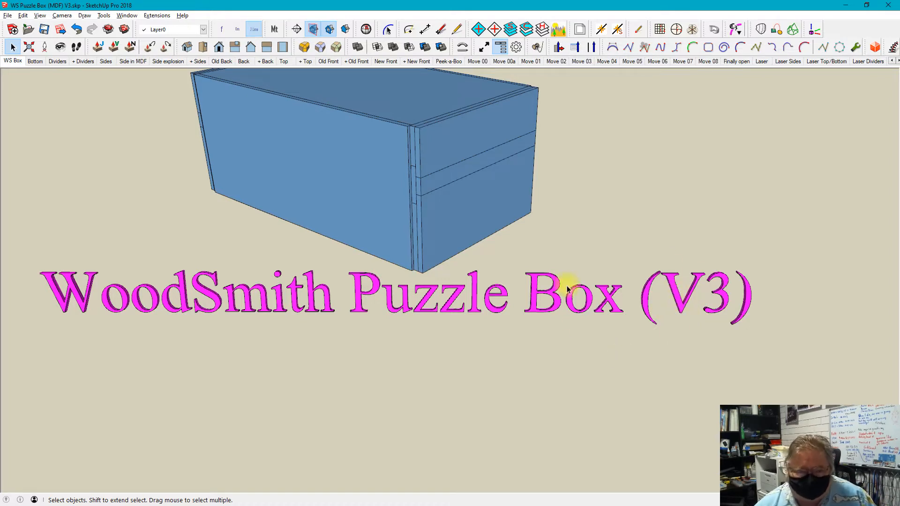
{"action": "left_click", "coordinate": [16, 66]}
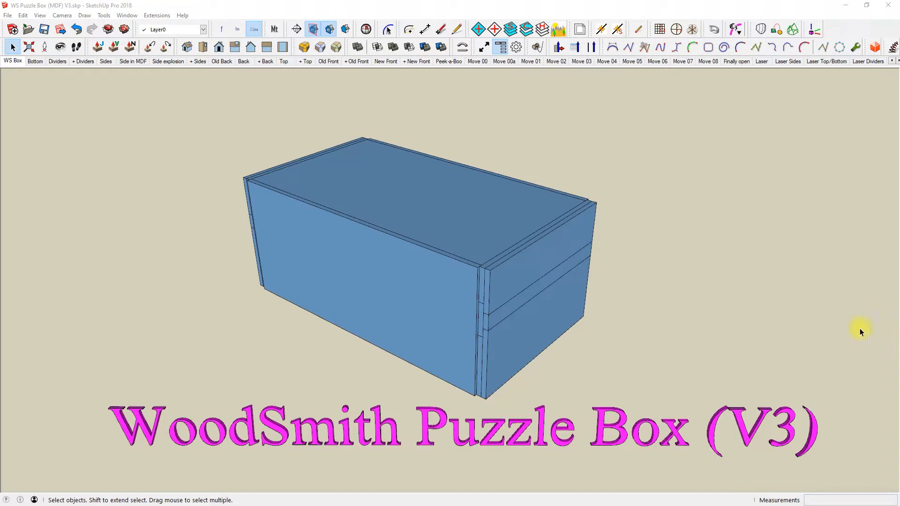
{"action": "key", "text": "Page_Down"}
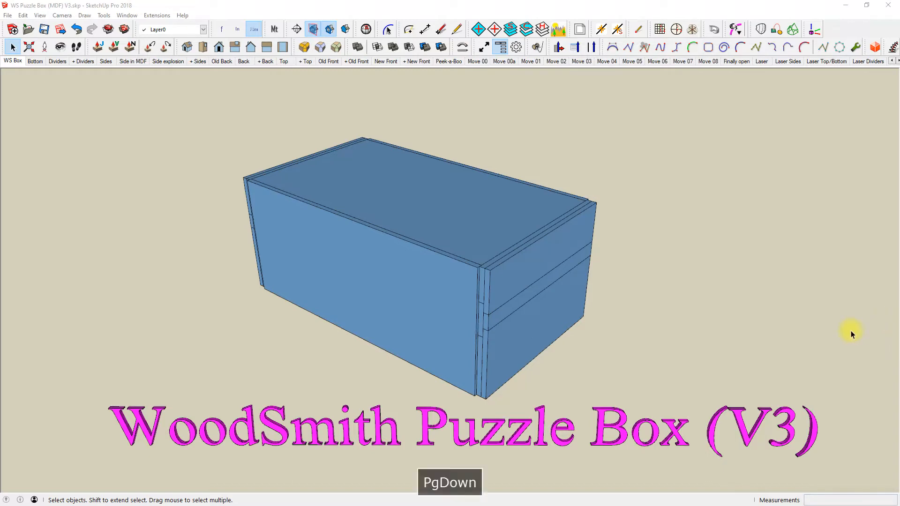
{"action": "left_click", "coordinate": [555, 149]}
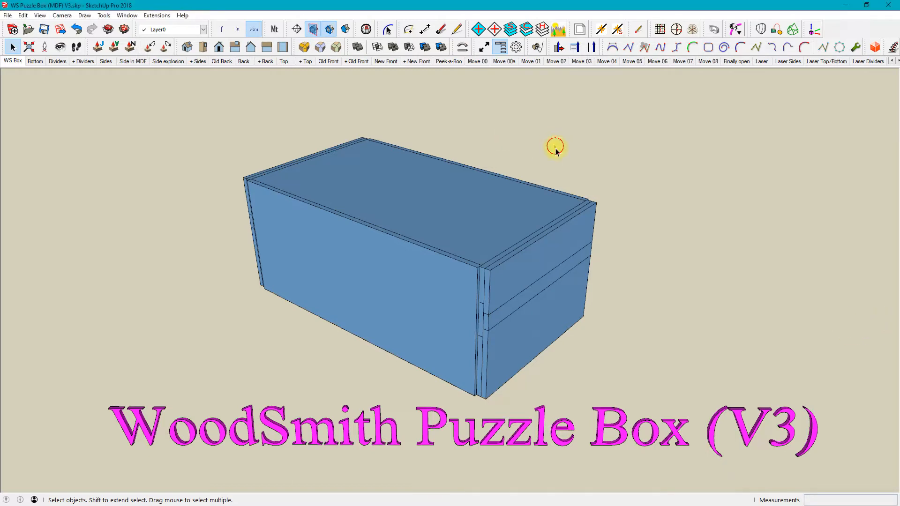
Step from WS Box through the Bottom and Dividers scenes, comparing the two, and on to the + Dividers scene
{"action": "key", "text": "Page_Down"}
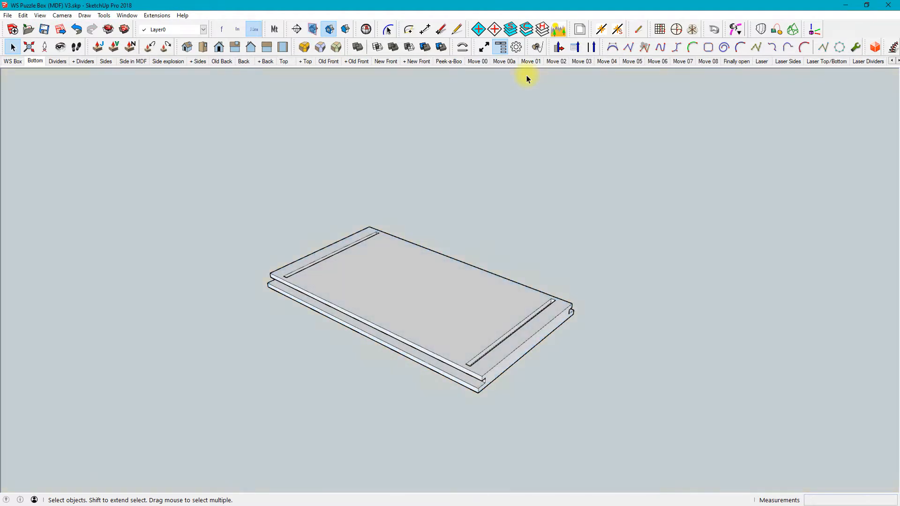
{"action": "key", "text": "Page_Down"}
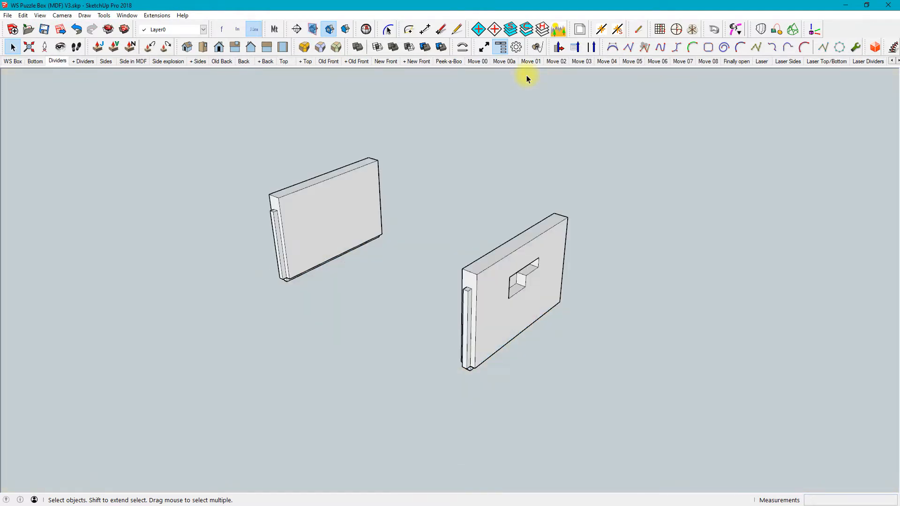
{"action": "key", "text": "Page_Up"}
{"action": "key", "text": "Page_Down"}
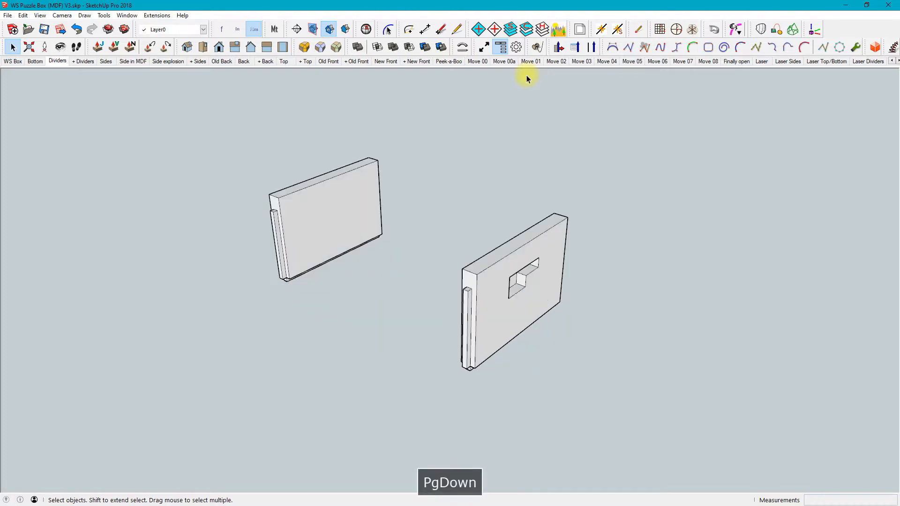
{"action": "key", "text": "Page_Up"}
{"action": "key", "text": "Page_Down"}
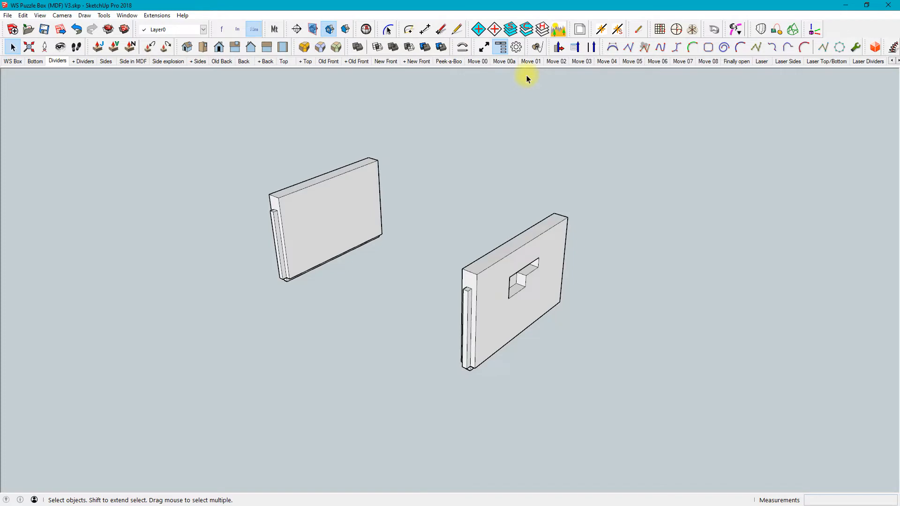
{"action": "key", "text": "Page_Down"}
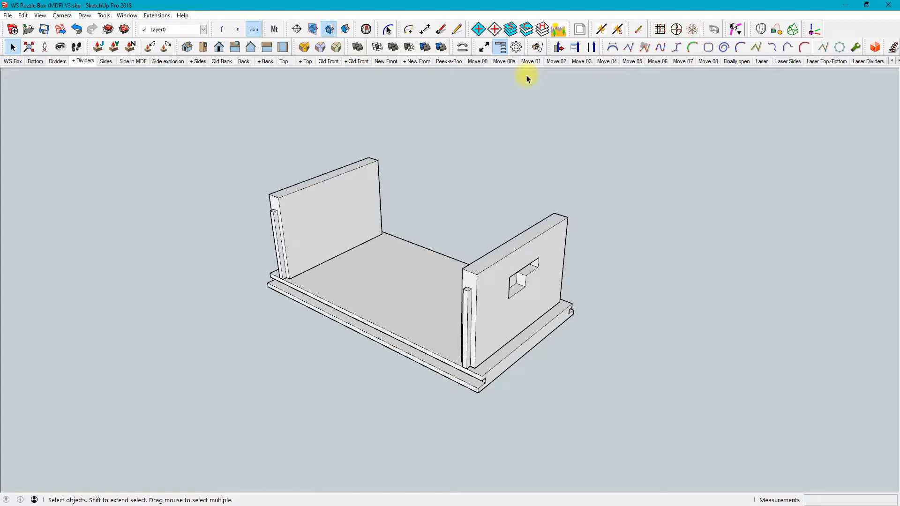
Step on to the Sides scene and compare it back and forth with the Side in MDF scene
{"action": "key", "text": "Page_Down"}
{"action": "key", "text": "Page_Down"}
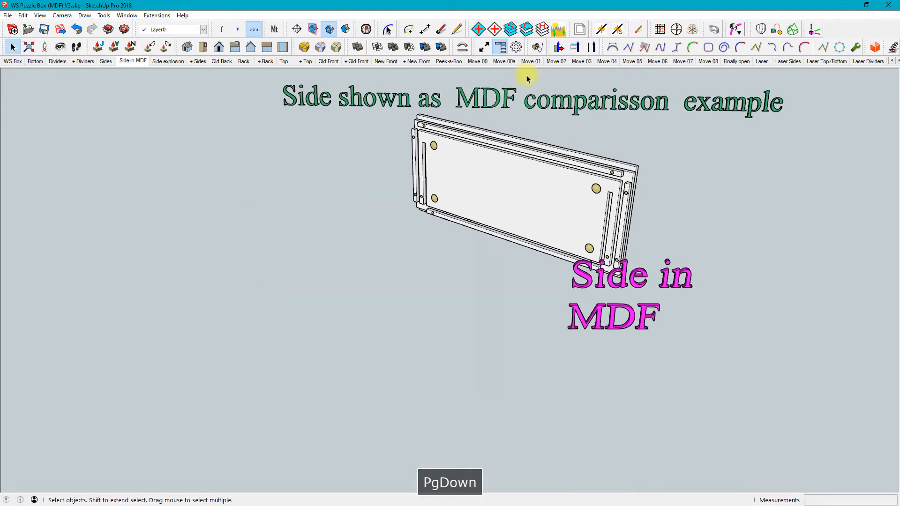
{"action": "key", "text": "Page_Up"}
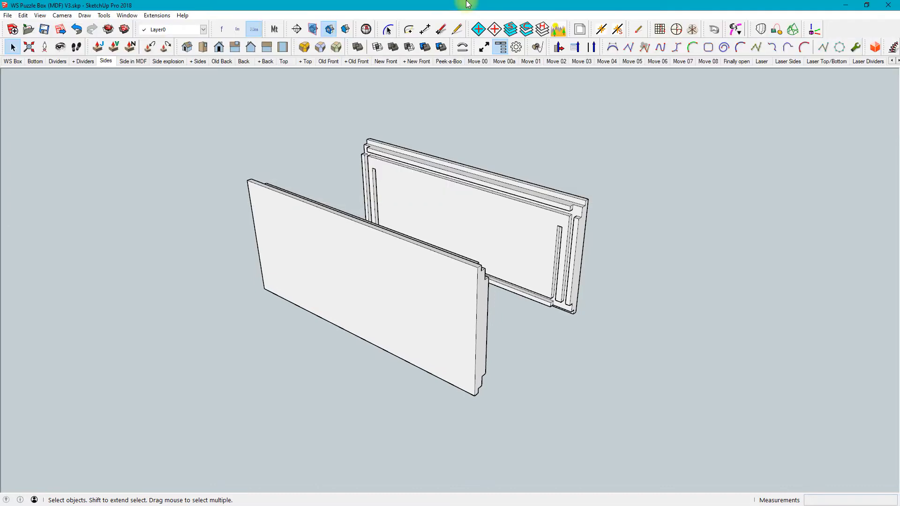
{"action": "key", "text": "Page_Down"}
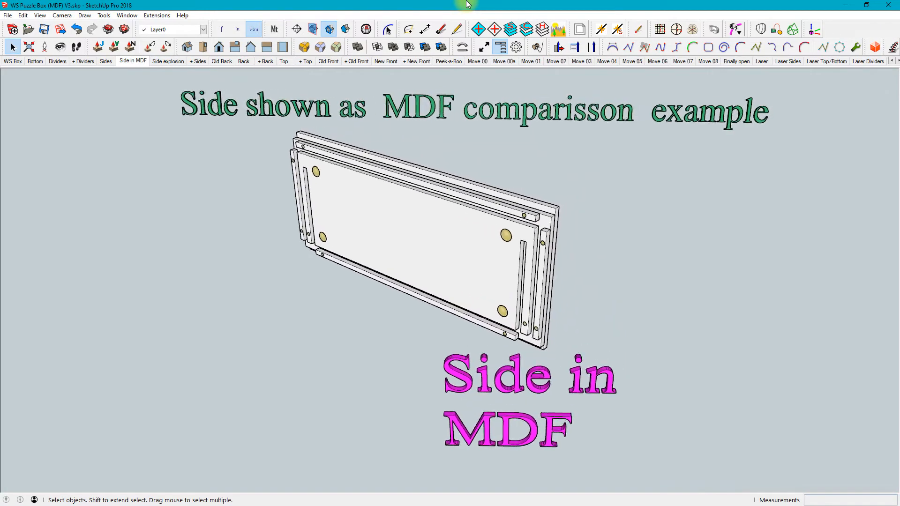
{"action": "key", "text": "Page_Up"}
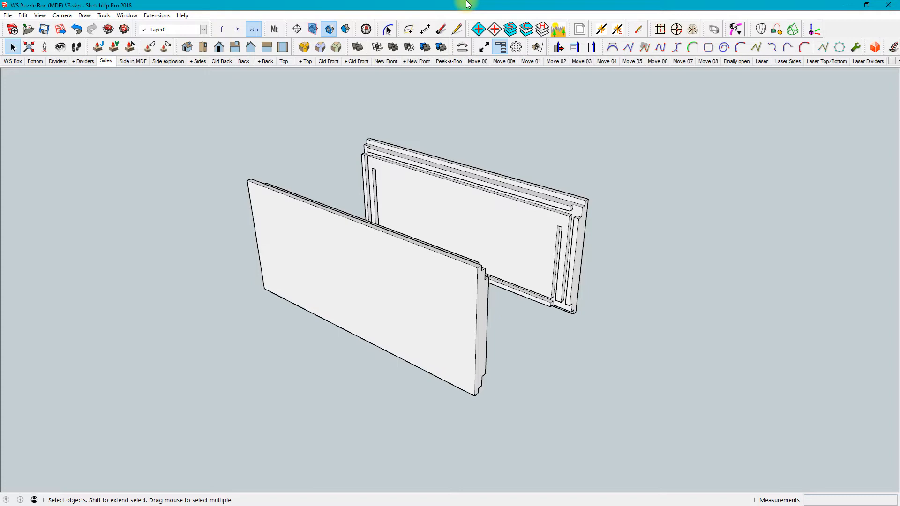
{"action": "key", "text": "Page_Down"}
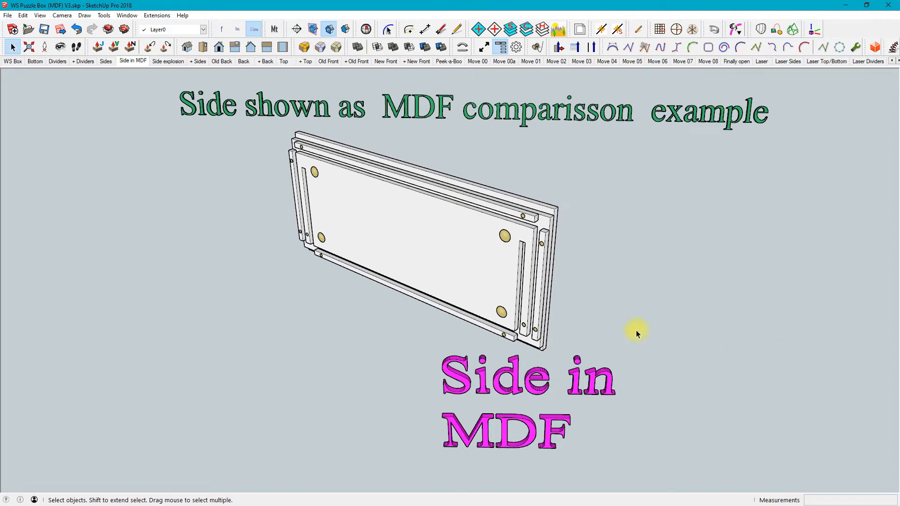
Examine the MDF side's layers edge-on by selecting its inner layers and outer panel, and restore the Side in MDF scene
{"action": "middle_click_drag", "start_coordinate": [639, 319], "coordinate": [503, 322]}
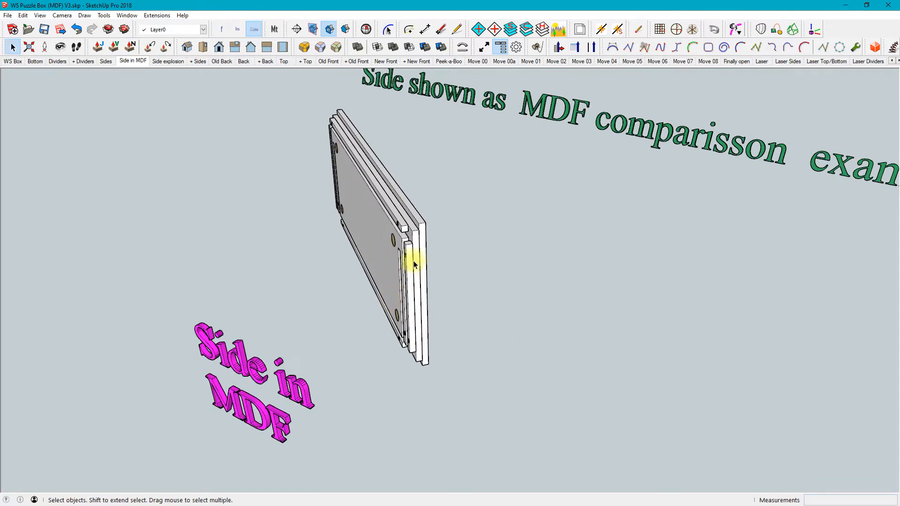
{"action": "left_click", "coordinate": [405, 243]}
{"action": "double_click", "coordinate": [406, 243]}
{"action": "left_click", "coordinate": [406, 244]}
{"action": "double_click", "coordinate": [405, 243]}
{"action": "left_click", "coordinate": [405, 243]}
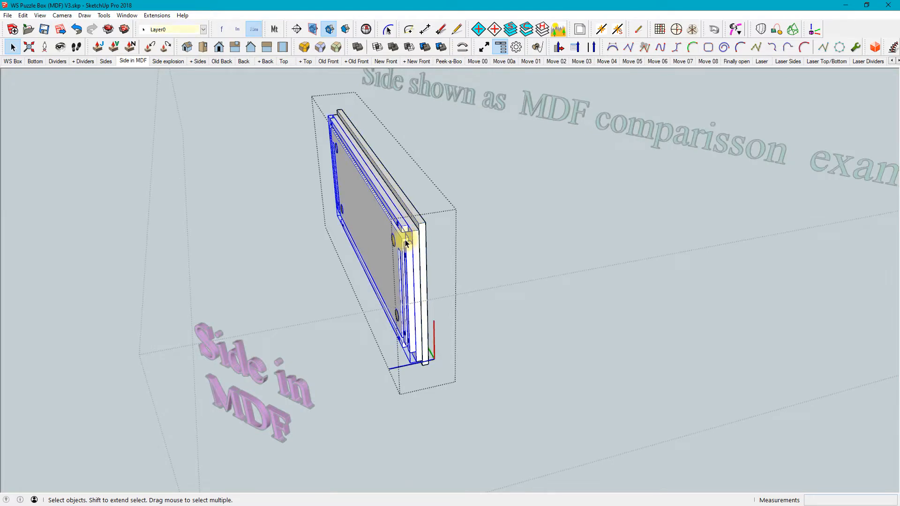
{"action": "left_click", "coordinate": [420, 226]}
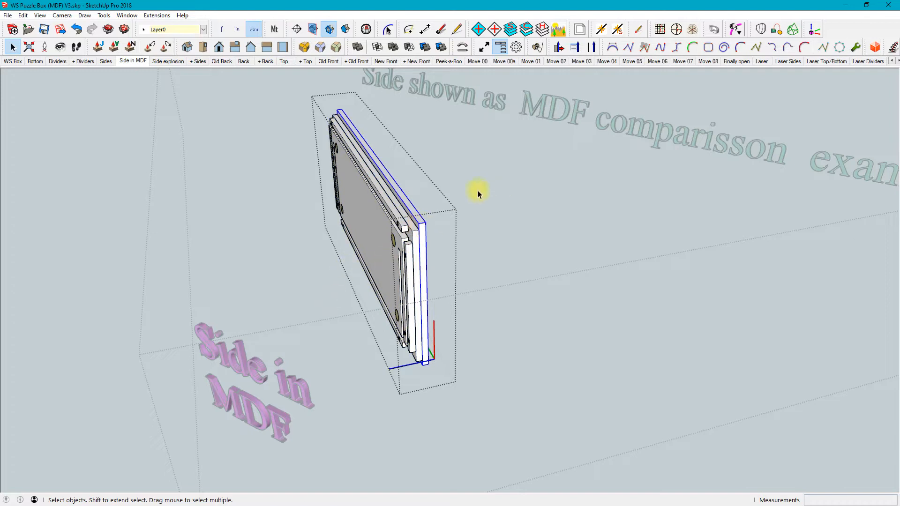
{"action": "left_click", "coordinate": [19, 157]}
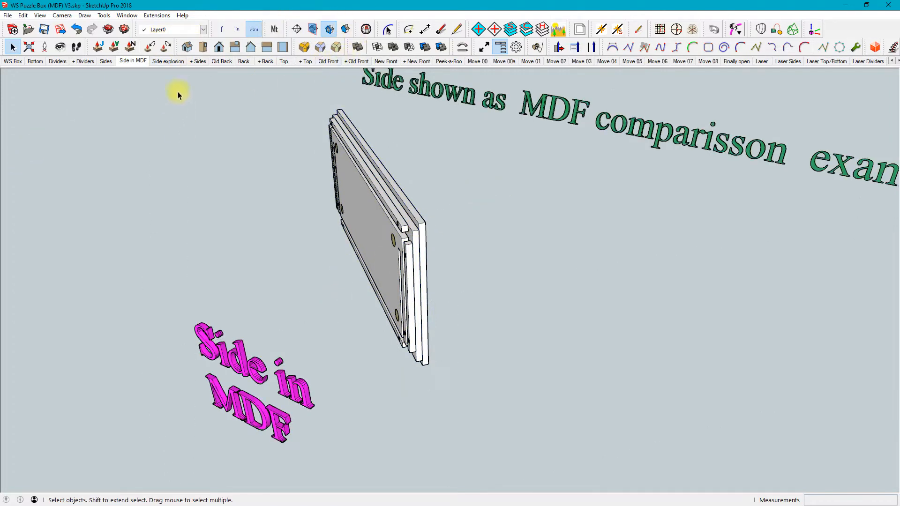
{"action": "left_click", "coordinate": [133, 61]}
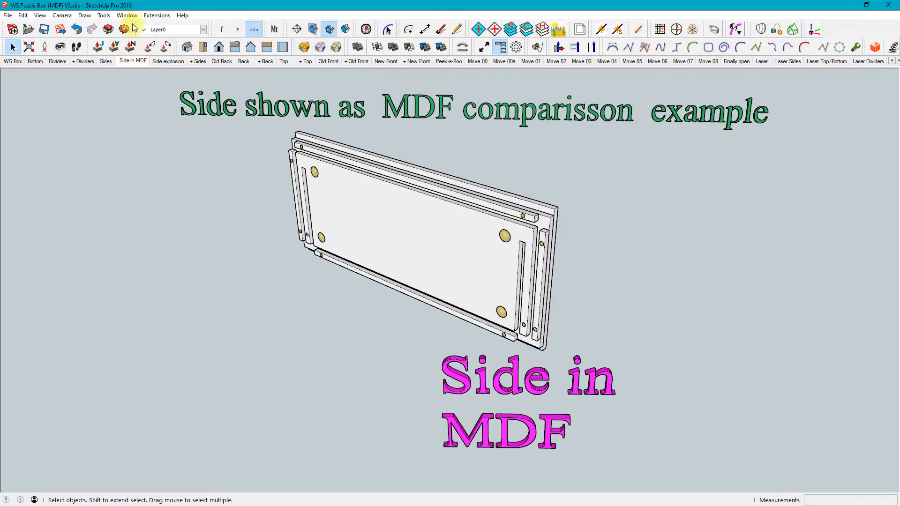
Show the Side explosion scene, single out the upper strip inside its nested groups, and leave the groups
{"action": "key", "text": "Page_Down"}
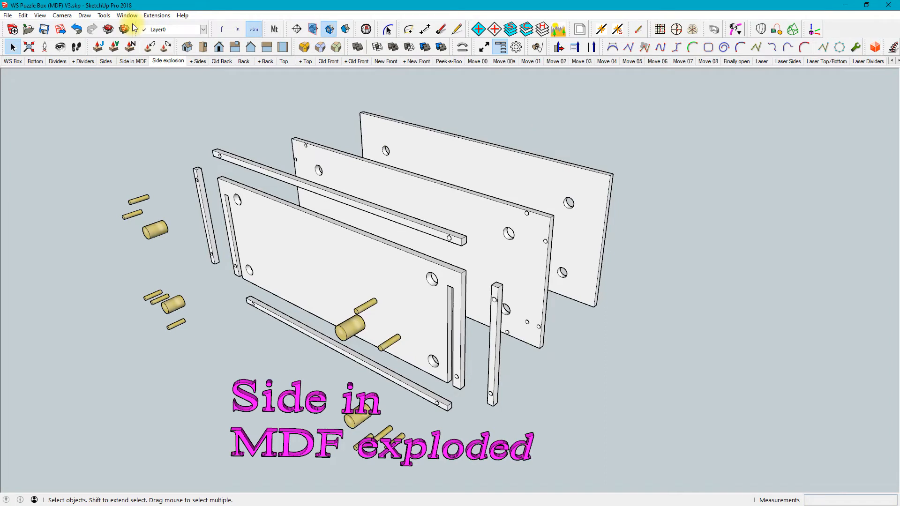
{"action": "left_click", "coordinate": [291, 181]}
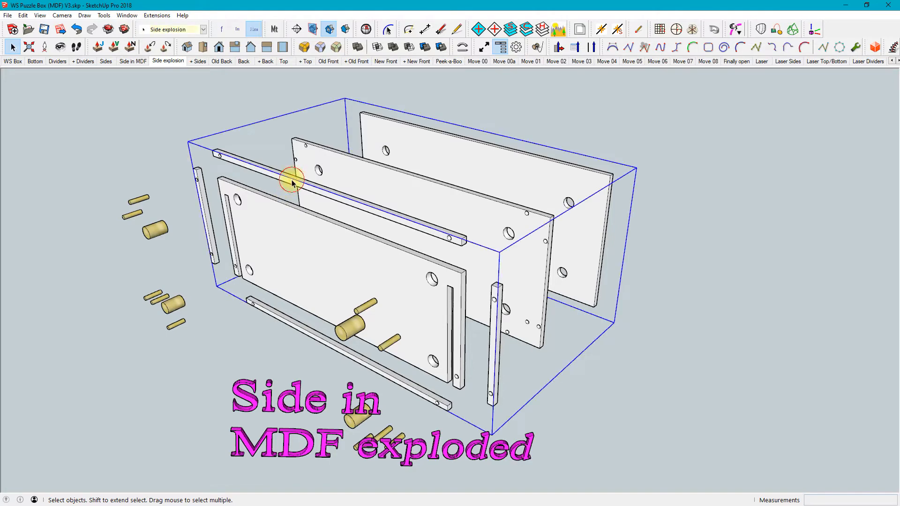
{"action": "double_click", "coordinate": [291, 182]}
{"action": "left_click", "coordinate": [292, 183]}
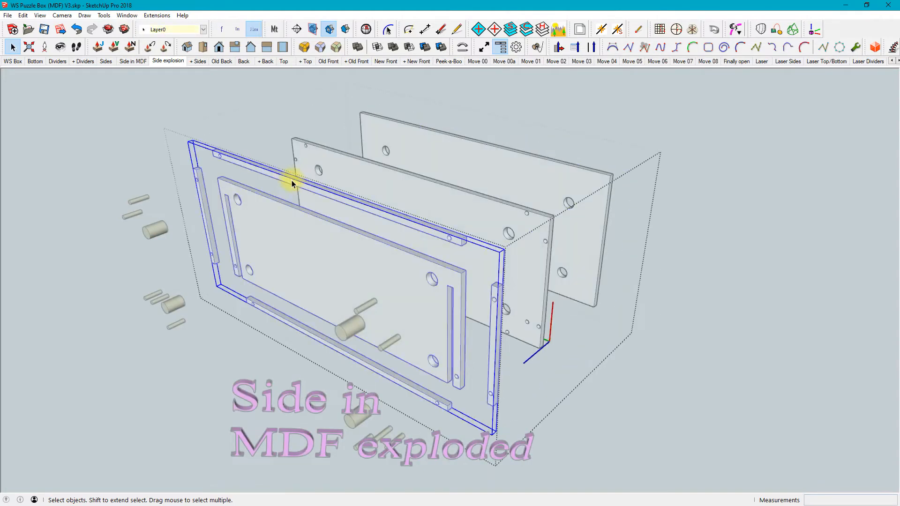
{"action": "double_click", "coordinate": [291, 182]}
{"action": "left_click", "coordinate": [292, 181]}
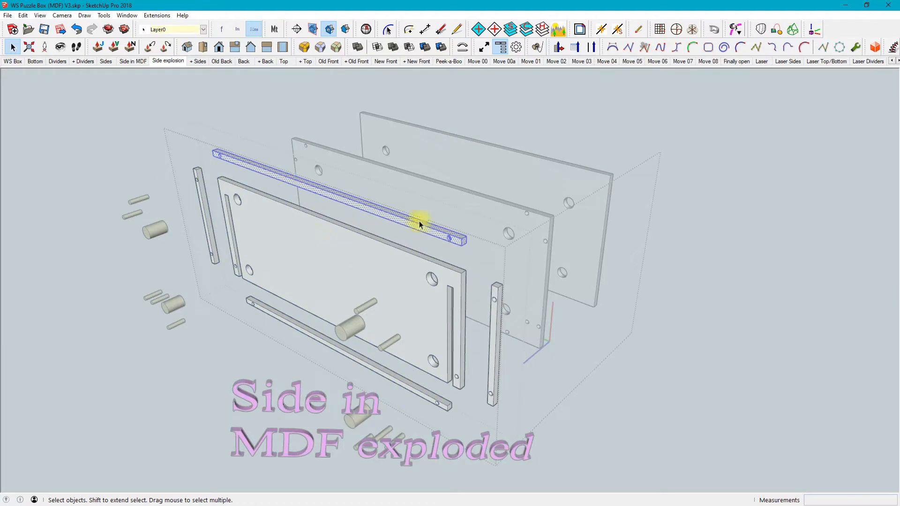
{"action": "left_click", "coordinate": [653, 256]}
{"action": "left_click", "coordinate": [653, 256]}
{"action": "left_click", "coordinate": [663, 238]}
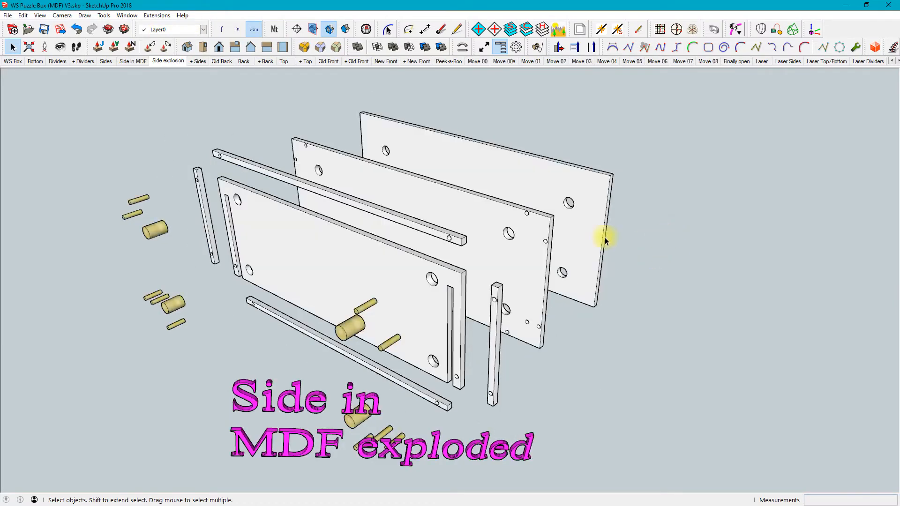
Highlight the whole group of exploded MDF side panels and clear the selection
{"action": "left_click", "coordinate": [528, 230]}
{"action": "left_click", "coordinate": [649, 237]}
{"action": "left_click", "coordinate": [483, 212]}
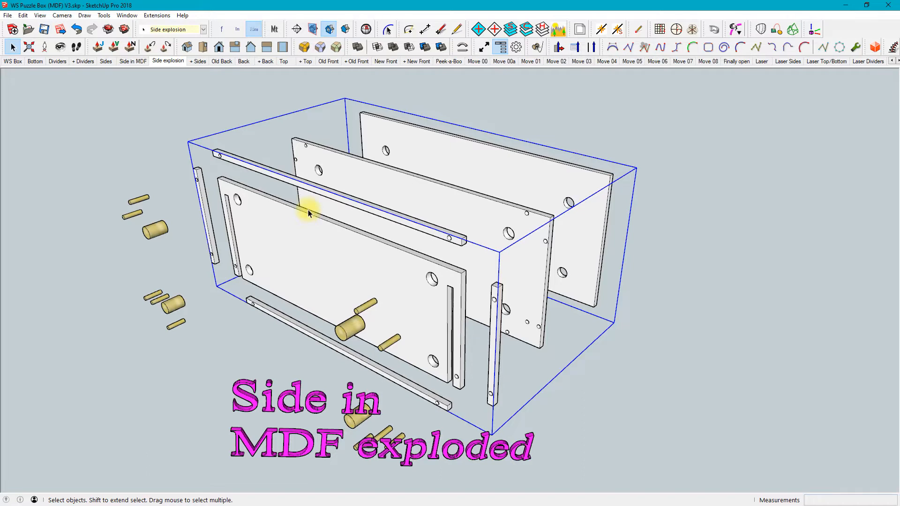
{"action": "left_click", "coordinate": [651, 138]}
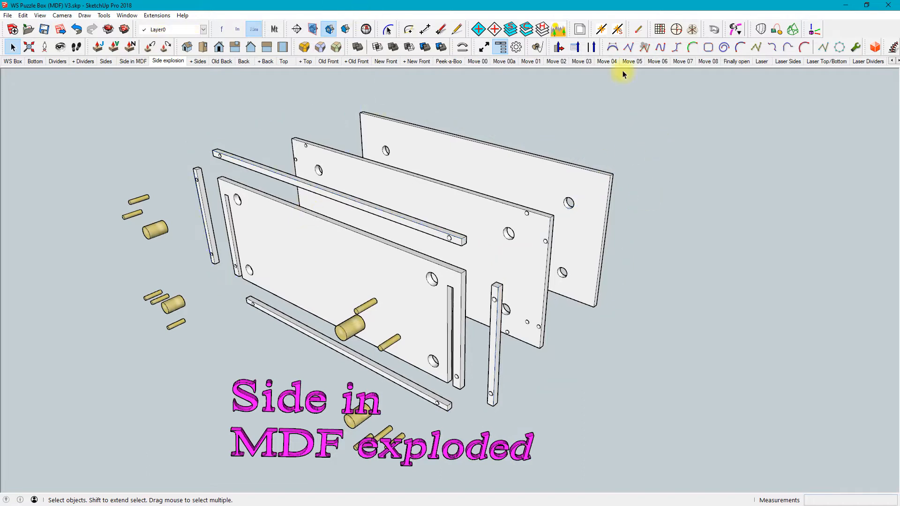
Step through + Sides to the Old Back scene and view the original back panel edge-on
{"action": "key", "text": "Page_Down"}
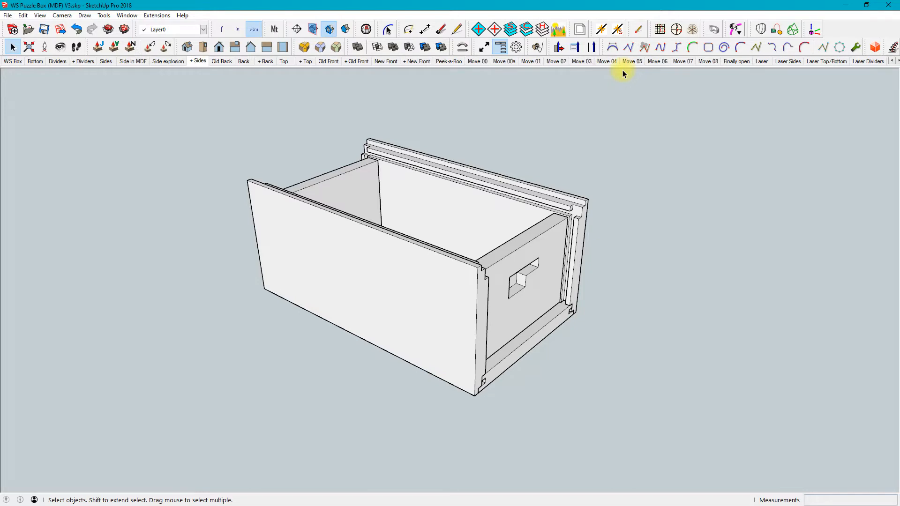
{"action": "key", "text": "Page_Down"}
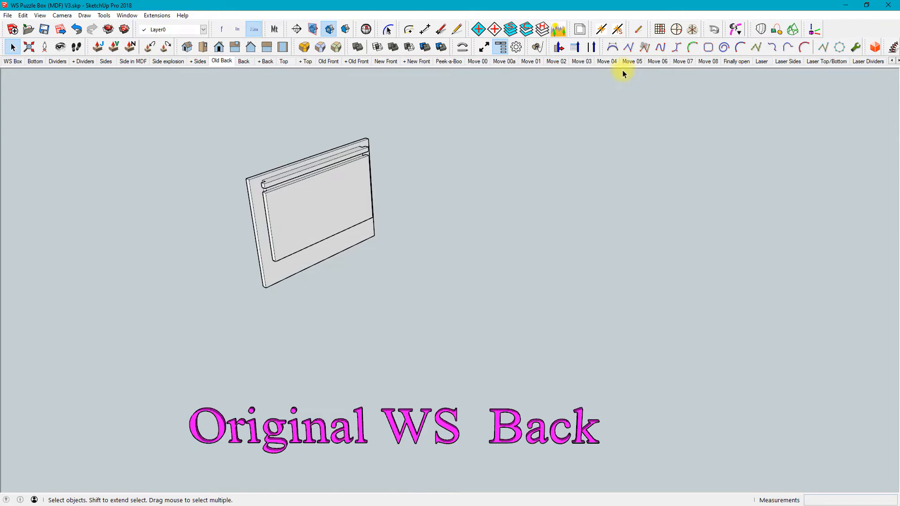
{"action": "middle_click_drag", "start_coordinate": [312, 311], "coordinate": [492, 241]}
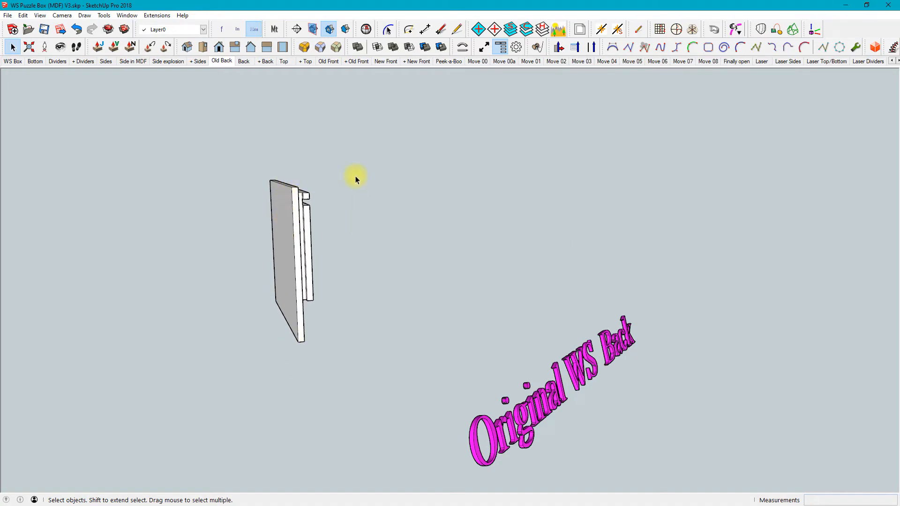
Show the Back scene and examine the revised back panel from its edge, outer face and inner face
{"action": "key", "text": "Page_Down"}
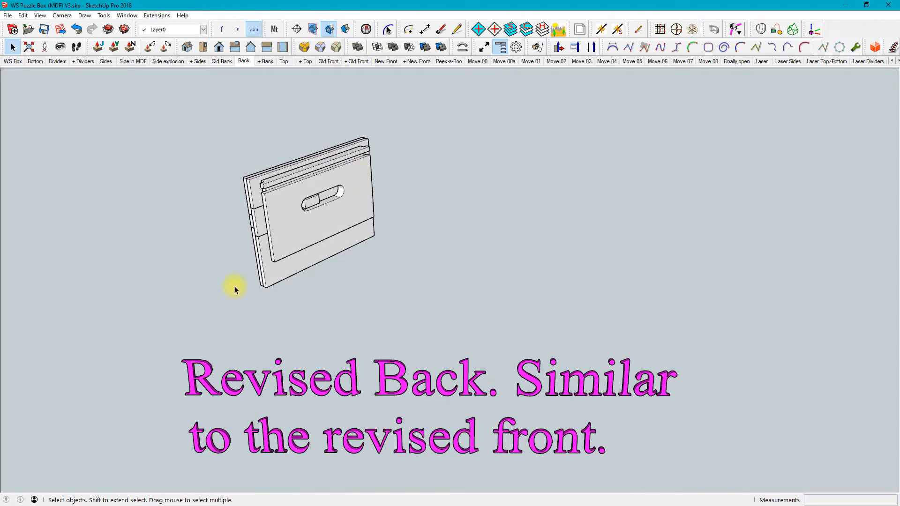
{"action": "middle_click_drag", "start_coordinate": [234, 287], "coordinate": [498, 195]}
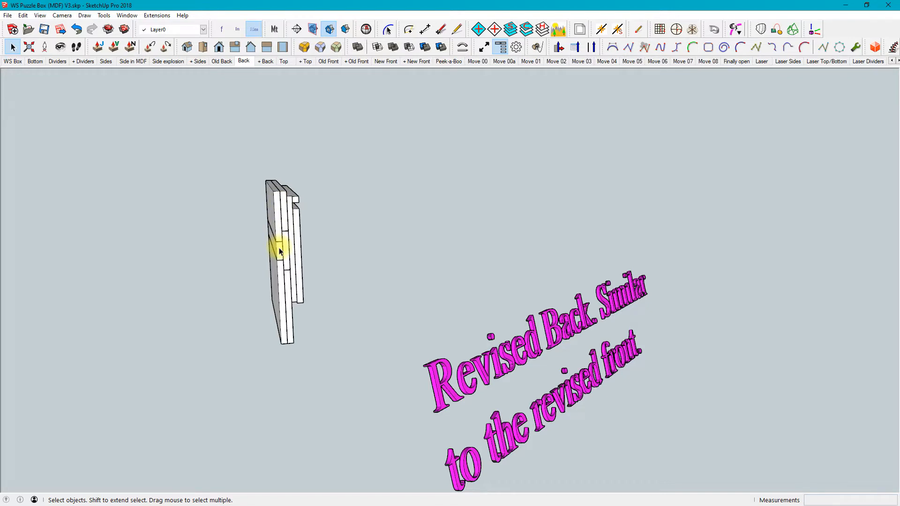
{"action": "middle_click_drag", "start_coordinate": [290, 257], "coordinate": [473, 246]}
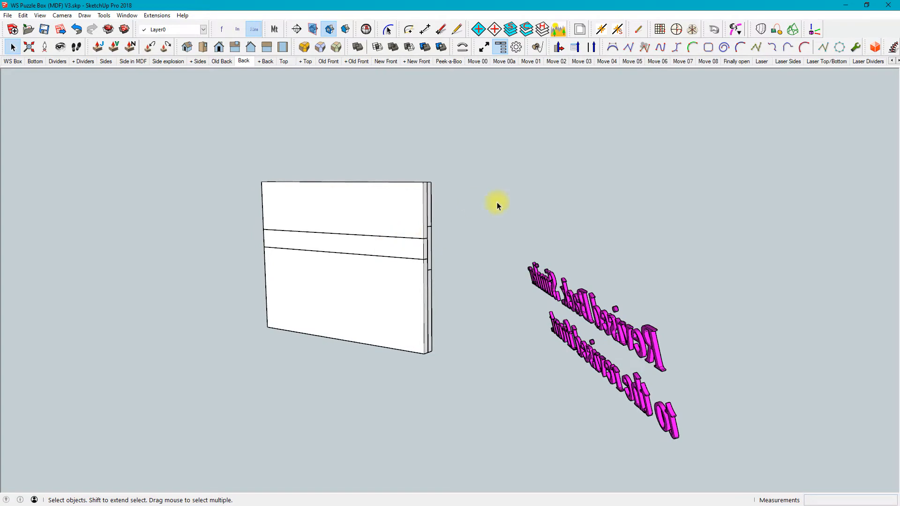
{"action": "middle_click_drag", "start_coordinate": [494, 209], "coordinate": [304, 291]}
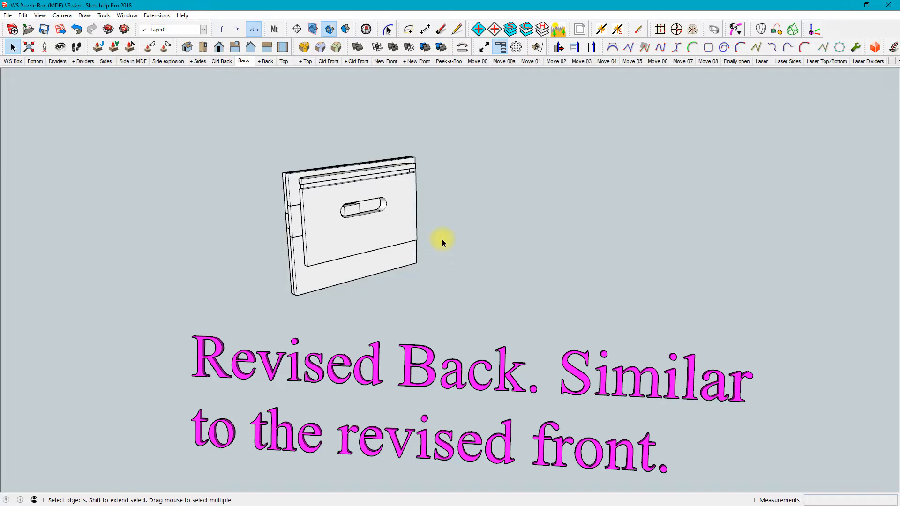
Step through the + Back, Top and + Top scenes to show the back and top fitted to the box
{"action": "key", "text": "Page_Down"}
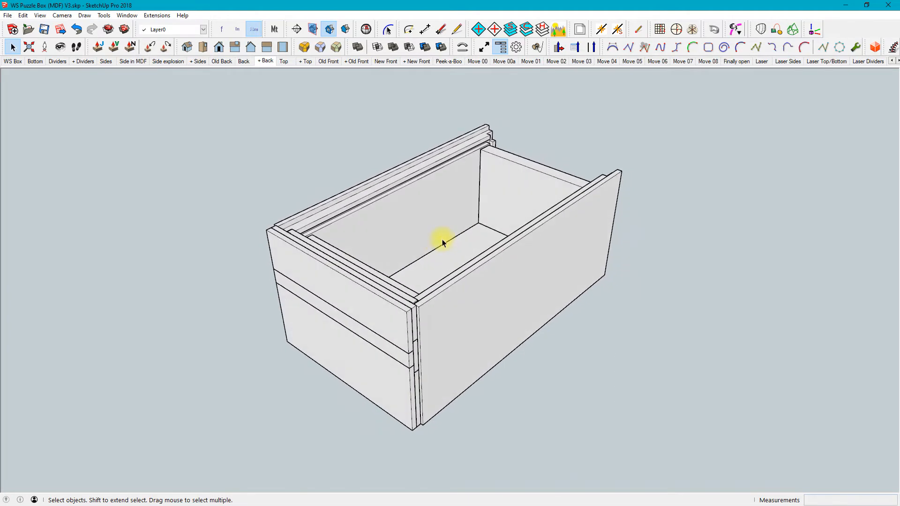
{"action": "key", "text": "Page_Down"}
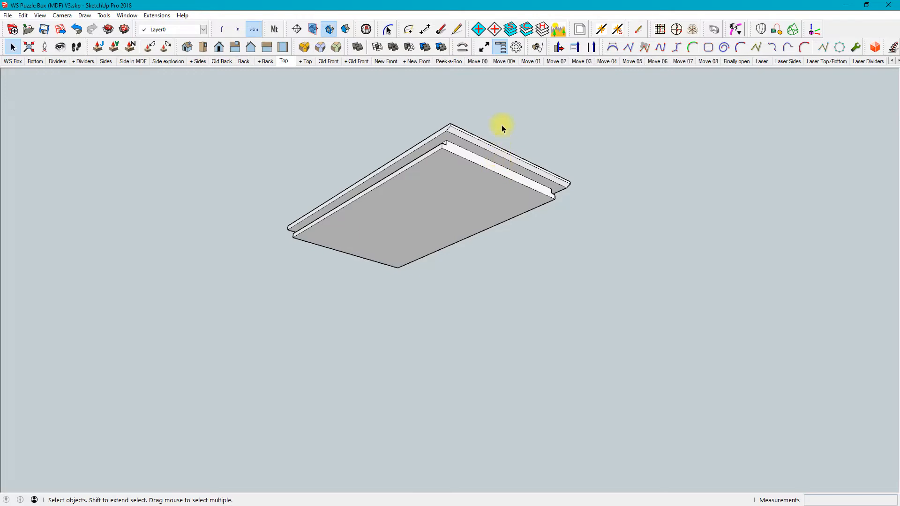
{"action": "key", "text": "Page_Down"}
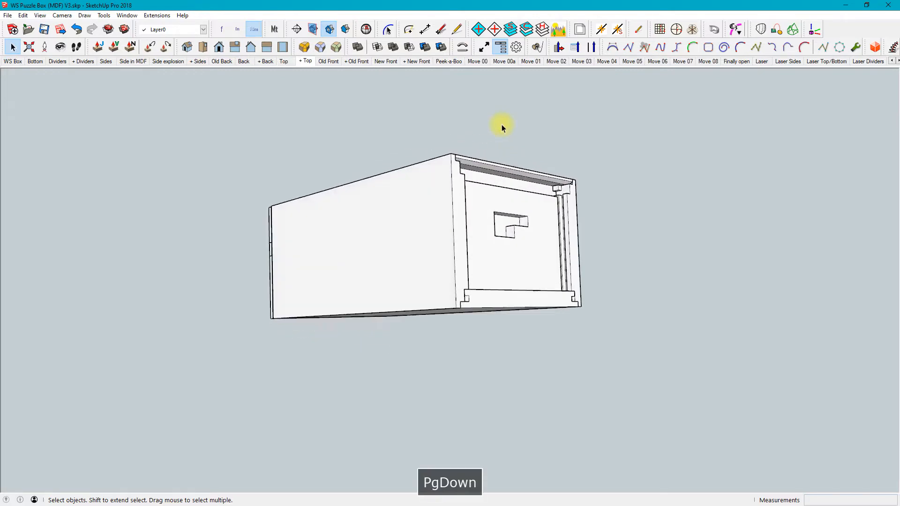
Show the Old Front scene and select the middle strip inside the original front's group to examine its angled edges
{"action": "key", "text": "Page_Down"}
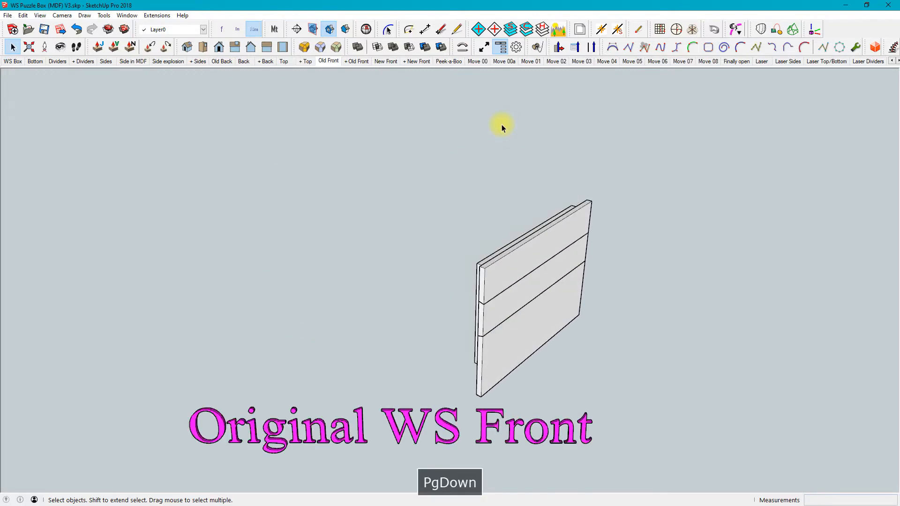
{"action": "middle_click_drag", "start_coordinate": [441, 286], "coordinate": [673, 283]}
{"action": "scroll", "coordinate": [609, 290], "scroll_direction": "up", "scroll_amount": 3}
{"action": "middle_click_drag", "start_coordinate": [578, 289], "coordinate": [482, 231]}
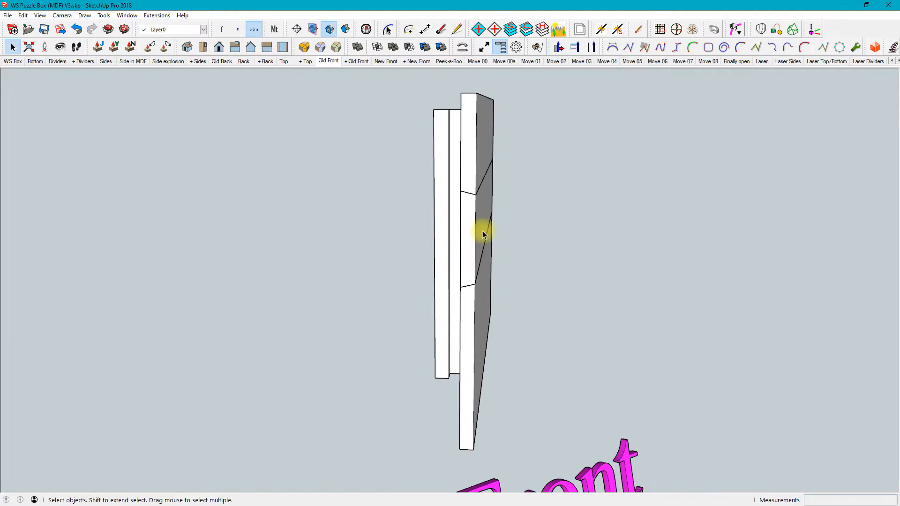
{"action": "double_click", "coordinate": [468, 240]}
{"action": "left_click", "coordinate": [468, 240]}
{"action": "middle_click_drag", "start_coordinate": [467, 239], "coordinate": [323, 255]}
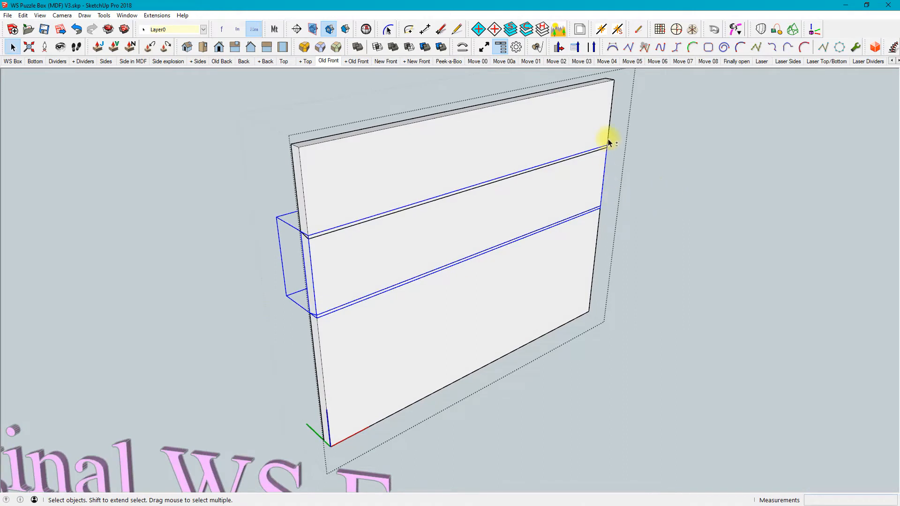
Slide the selected middle strip sideways out of the original front and view the panel's inner side with its slot
{"action": "key", "text": "m"}
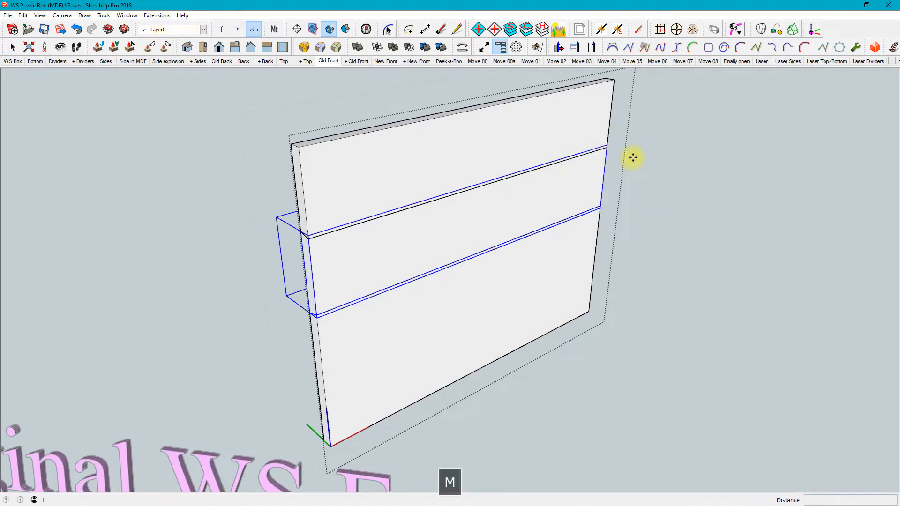
{"action": "left_click", "coordinate": [607, 147]}
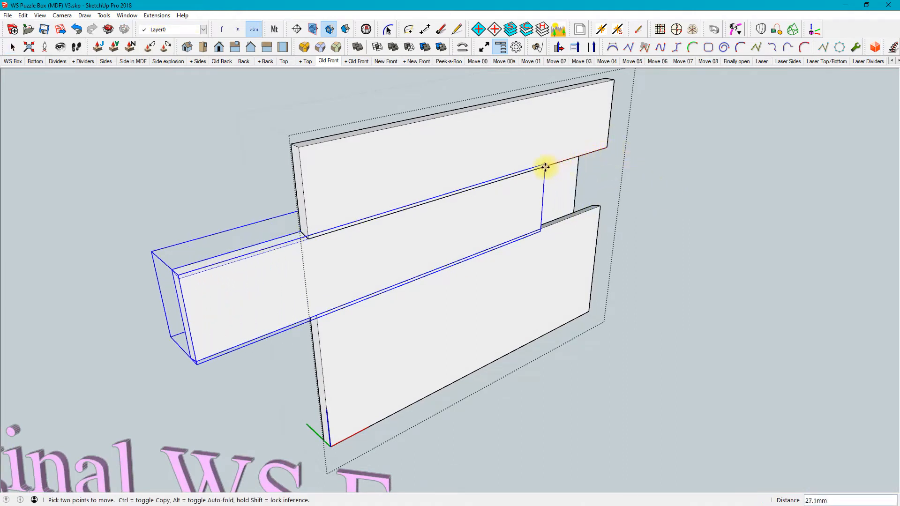
{"action": "left_click", "coordinate": [534, 170]}
{"action": "middle_click_drag", "start_coordinate": [450, 248], "coordinate": [745, 243]}
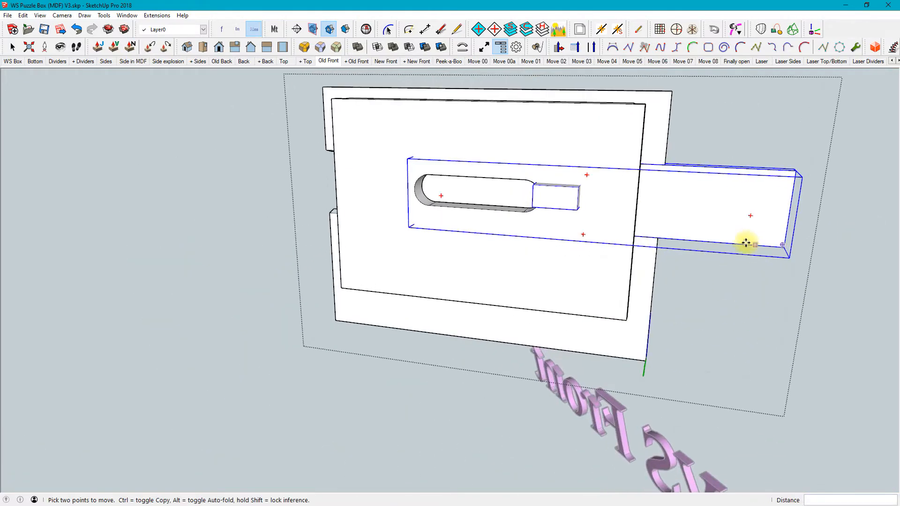
Slide the strip back about 14.8 mm so its block sits within the slot, view the outer side, and undo both moves
{"action": "left_click", "coordinate": [795, 172]}
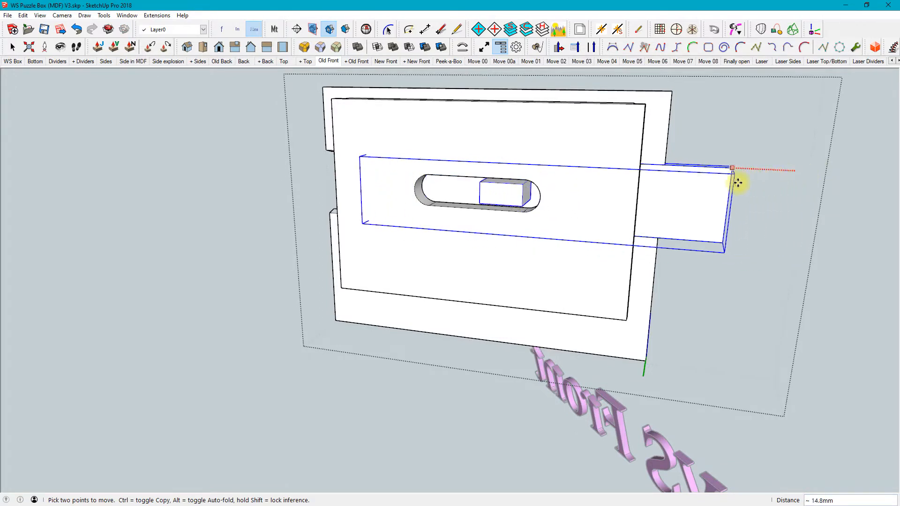
{"action": "left_click", "coordinate": [735, 181]}
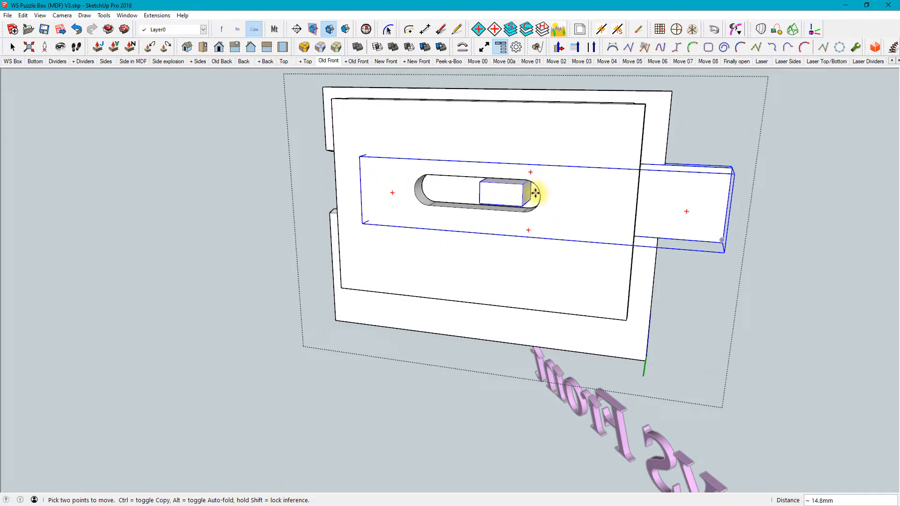
{"action": "middle_click_drag", "start_coordinate": [489, 229], "coordinate": [512, 237]}
{"action": "middle_click_drag", "start_coordinate": [522, 207], "coordinate": [267, 203]}
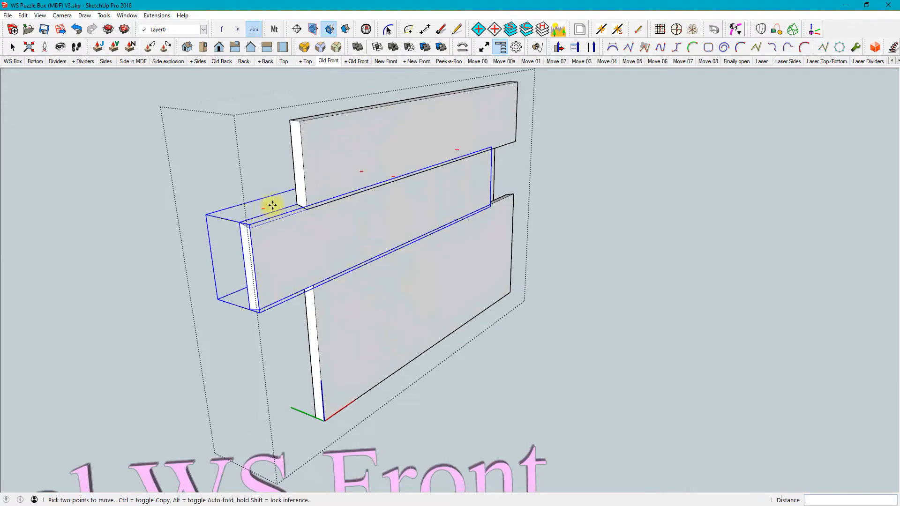
{"action": "left_click", "coordinate": [78, 30]}
{"action": "left_click", "coordinate": [79, 29]}
{"action": "key", "text": "m"}
{"action": "left_click", "coordinate": [112, 227]}
{"action": "left_click", "coordinate": [112, 226]}
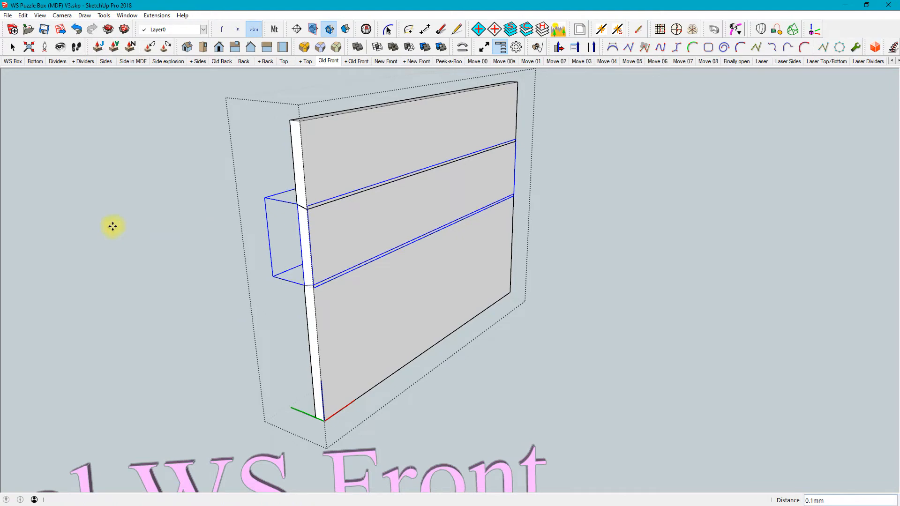
{"action": "left_click", "coordinate": [152, 216]}
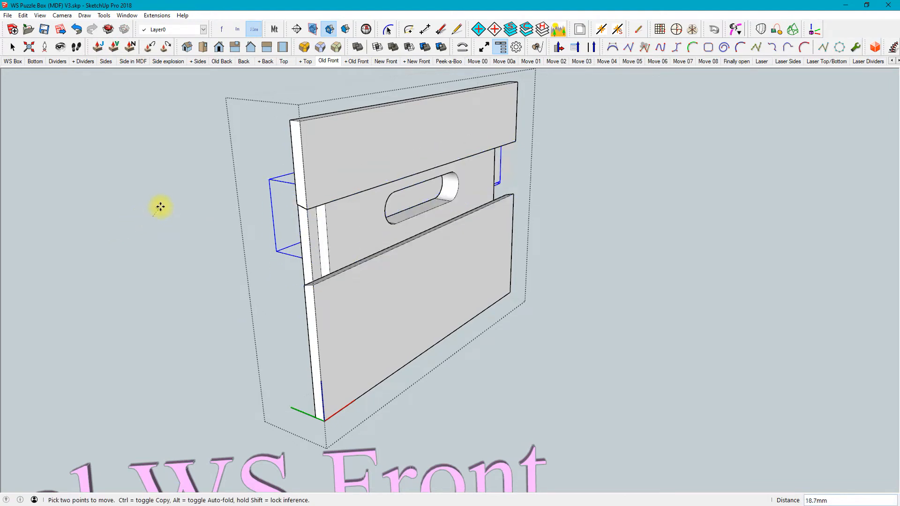
{"action": "key", "text": "Escape"}
{"action": "key", "text": "space"}
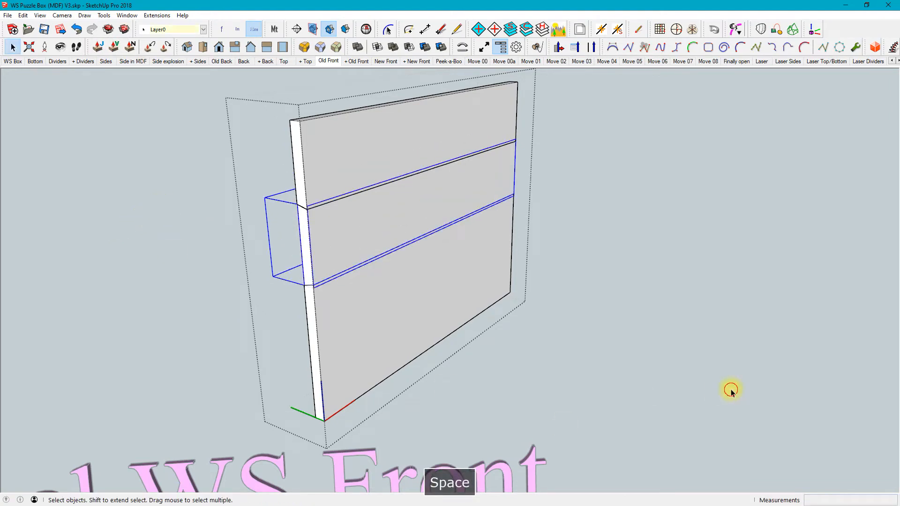
Close the original front's group, glance at the + Old Front scene, and return to Old Front to examine the panel's layered edge close up
{"action": "left_click", "coordinate": [731, 391]}
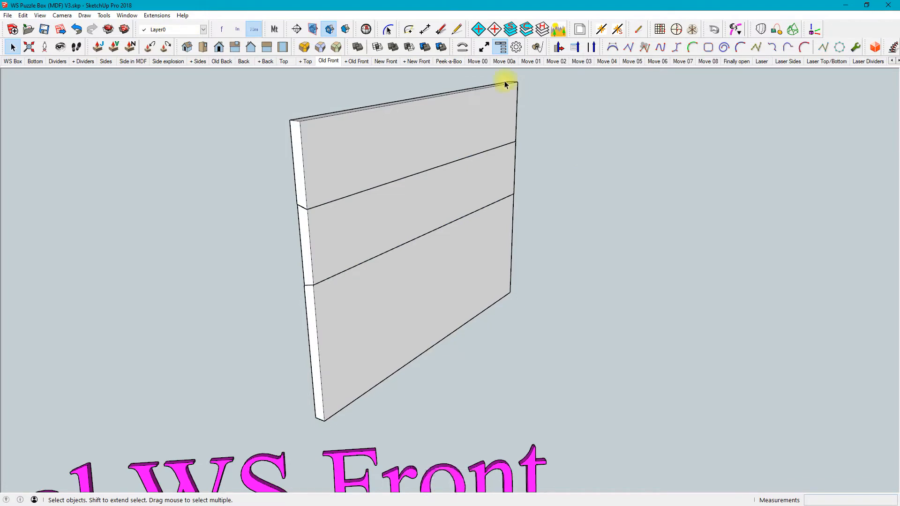
{"action": "key", "text": "Page_Down"}
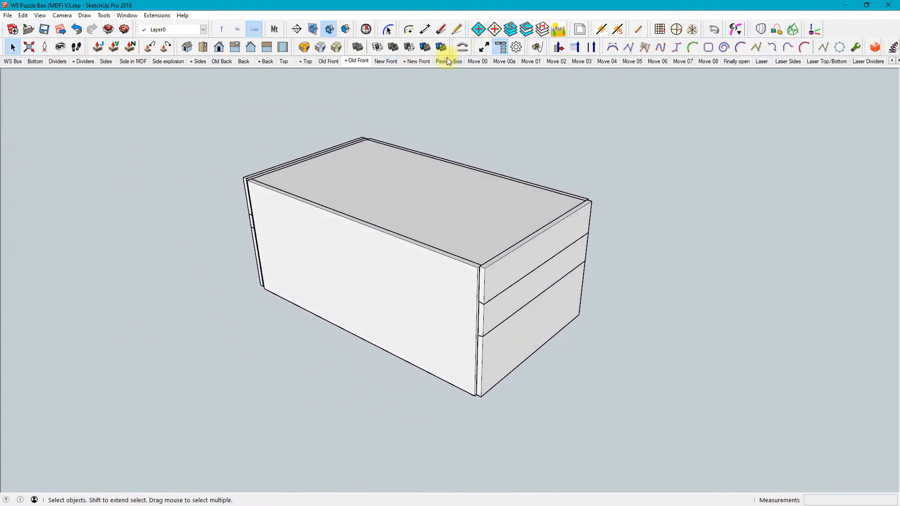
{"action": "key", "text": "Page_Up"}
{"action": "middle_click_drag", "start_coordinate": [488, 213], "coordinate": [604, 229]}
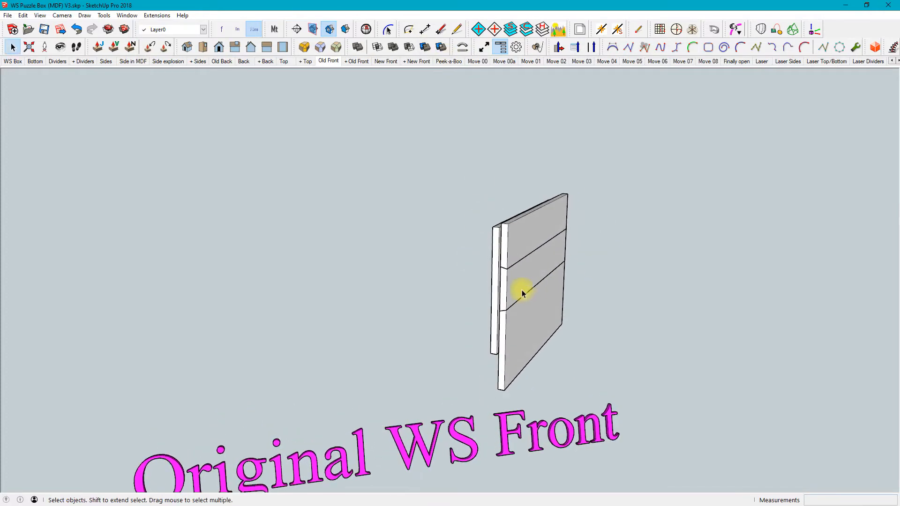
{"action": "scroll", "coordinate": [520, 291], "scroll_direction": "up", "scroll_amount": 5}
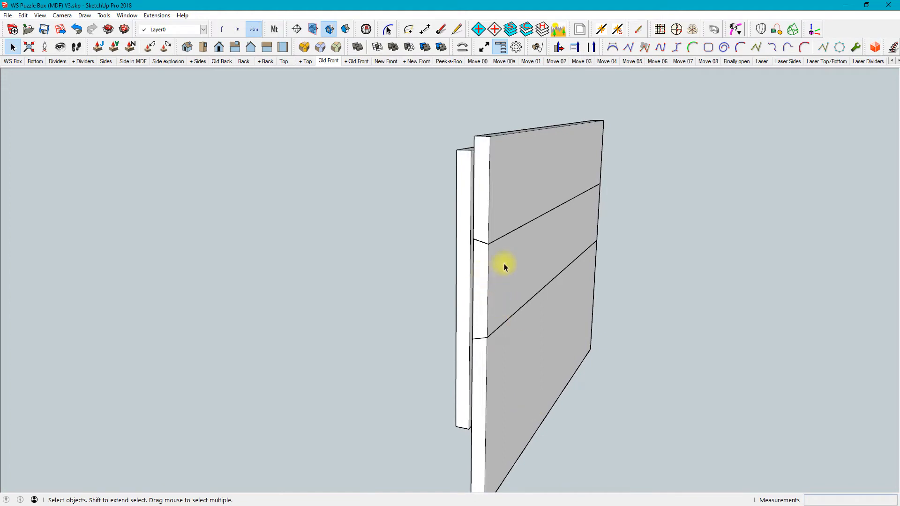
{"action": "middle_click_drag", "start_coordinate": [471, 311], "coordinate": [460, 206]}
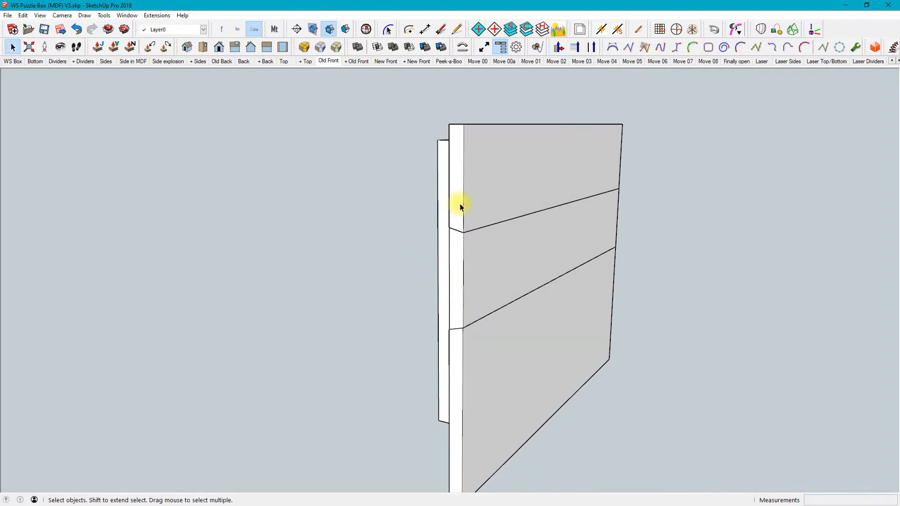
{"action": "left_click", "coordinate": [482, 180]}
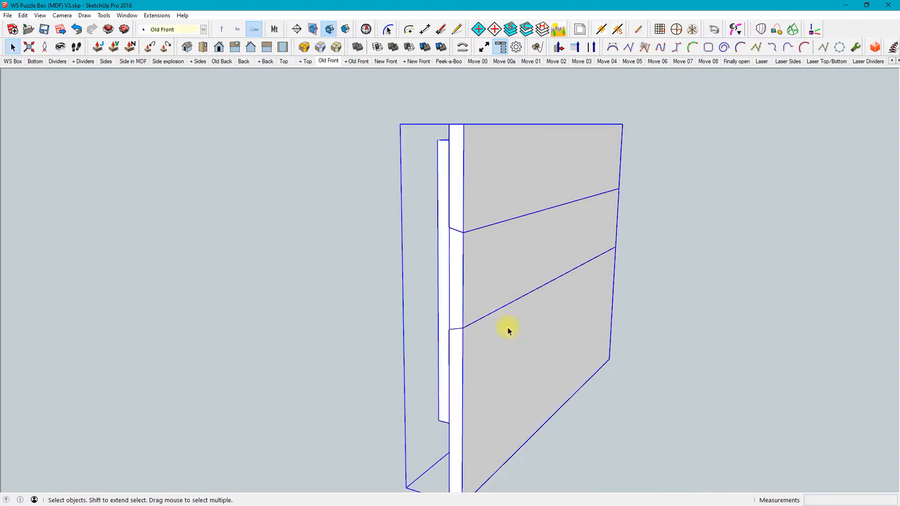
{"action": "left_click", "coordinate": [707, 236]}
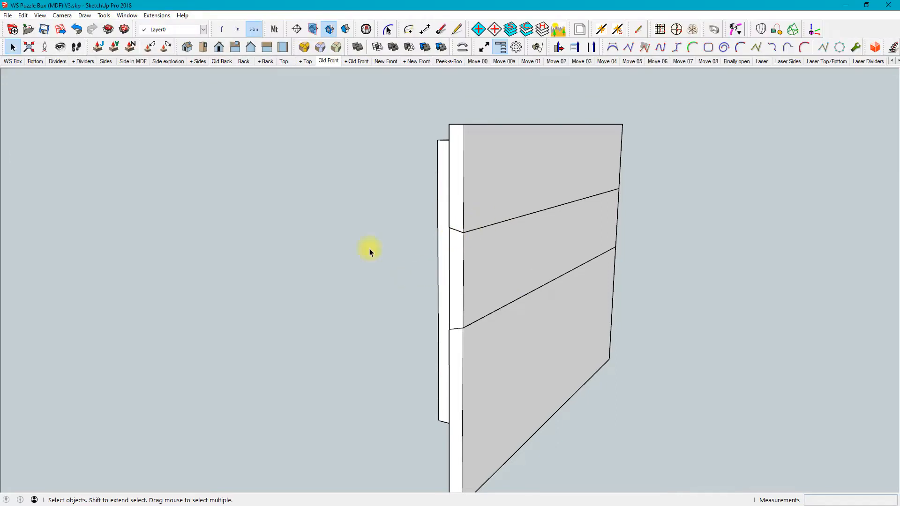
Step through + Old Front to the New Front scene and examine the revised front's layers edge-on
{"action": "key", "text": "Page_Down"}
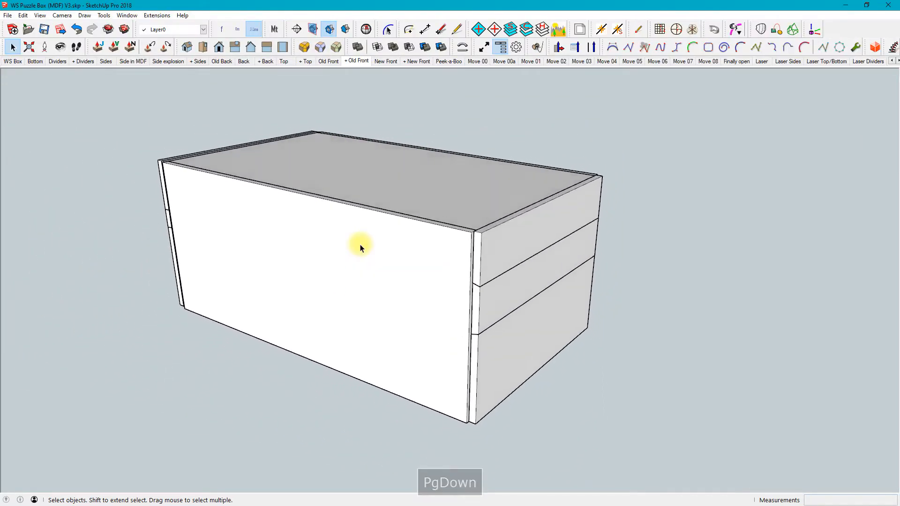
{"action": "key", "text": "Page_Down"}
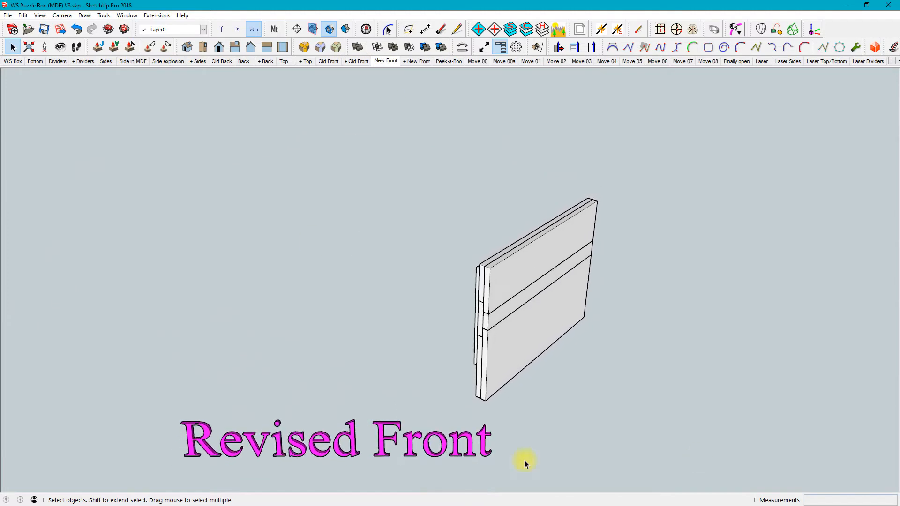
{"action": "middle_click", "coordinate": [540, 395]}
{"action": "middle_click_drag", "start_coordinate": [539, 395], "coordinate": [628, 336]}
{"action": "scroll", "coordinate": [540, 282], "scroll_direction": "up", "scroll_amount": 4}
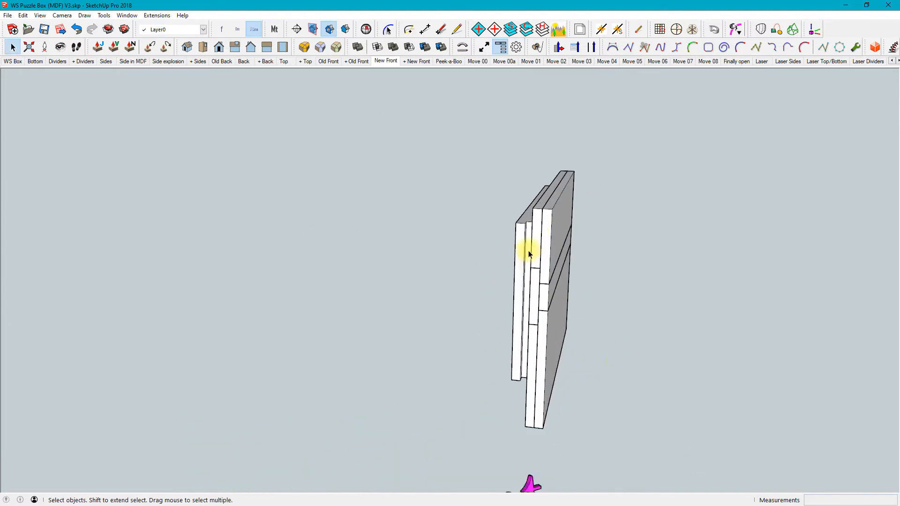
{"action": "scroll", "coordinate": [539, 281], "scroll_direction": "up", "scroll_amount": 2}
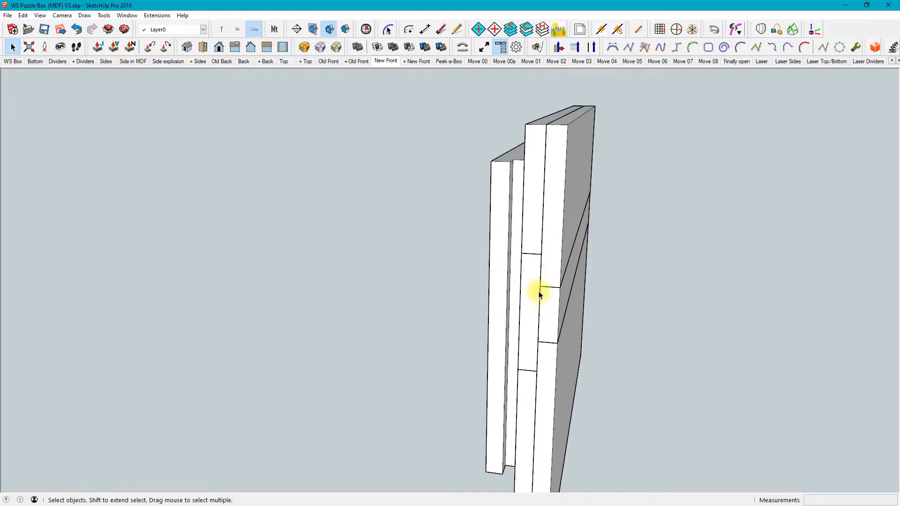
Select the middle strip inside the revised front's group, pull it about 12.6 mm outward, and view its stepped profile from the edge
{"action": "left_click", "coordinate": [532, 306]}
{"action": "double_click", "coordinate": [532, 307]}
{"action": "left_click", "coordinate": [533, 307]}
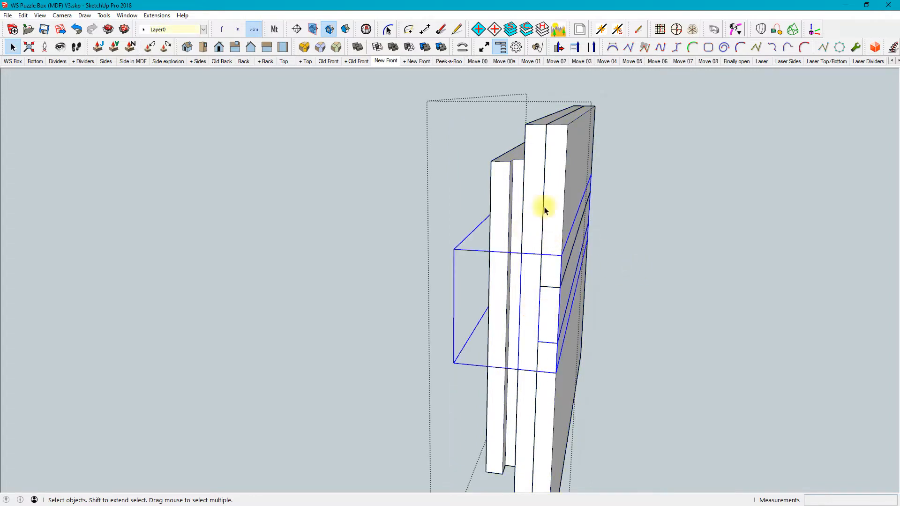
{"action": "mouse_move", "coordinate": [546, 267]}
{"action": "middle_mouse_down"}
{"action": "mouse_move", "coordinate": [576, 237]}
{"action": "mouse_move", "coordinate": [510, 234]}
{"action": "mouse_move", "coordinate": [514, 245]}
{"action": "middle_mouse_up"}
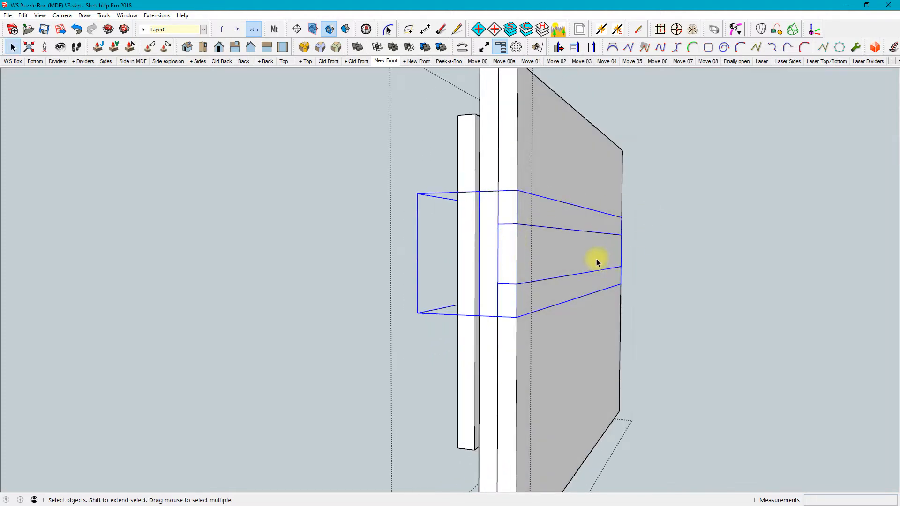
{"action": "key", "text": "m"}
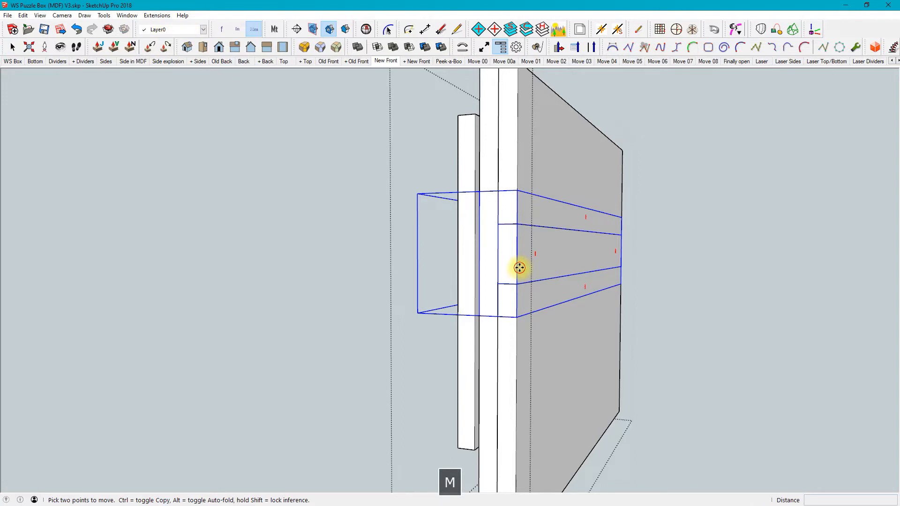
{"action": "left_click", "coordinate": [518, 267]}
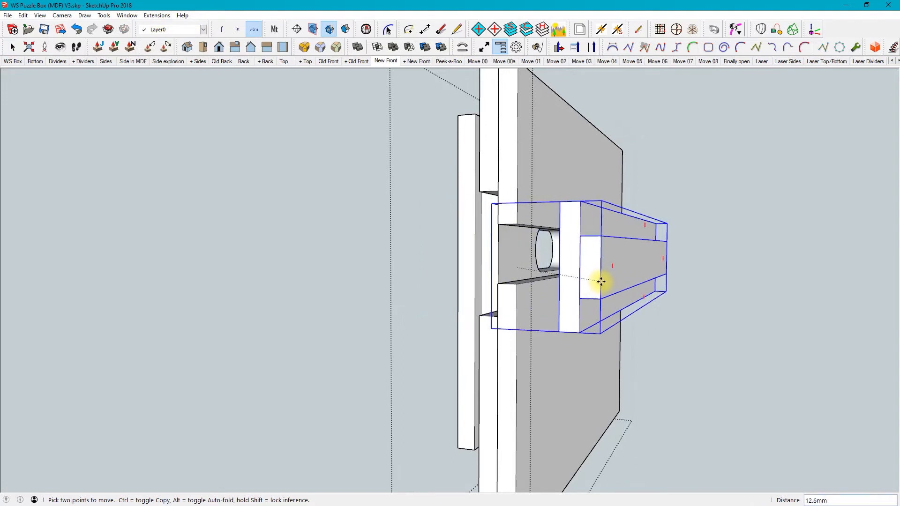
{"action": "left_click", "coordinate": [601, 282]}
{"action": "middle_click_drag", "start_coordinate": [601, 282], "coordinate": [607, 335]}
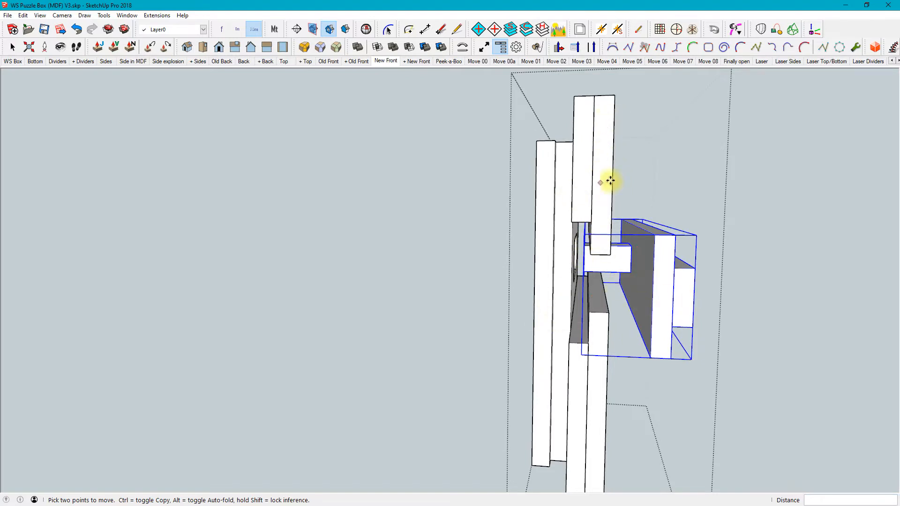
Undo the revised front's strip move, deselect the strip and close the group
{"action": "left_click", "coordinate": [76, 29]}
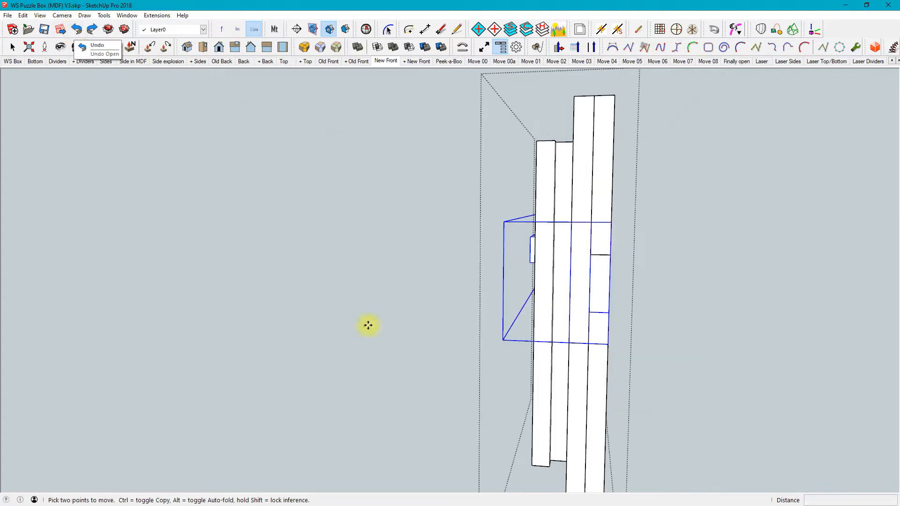
{"action": "key", "text": "space"}
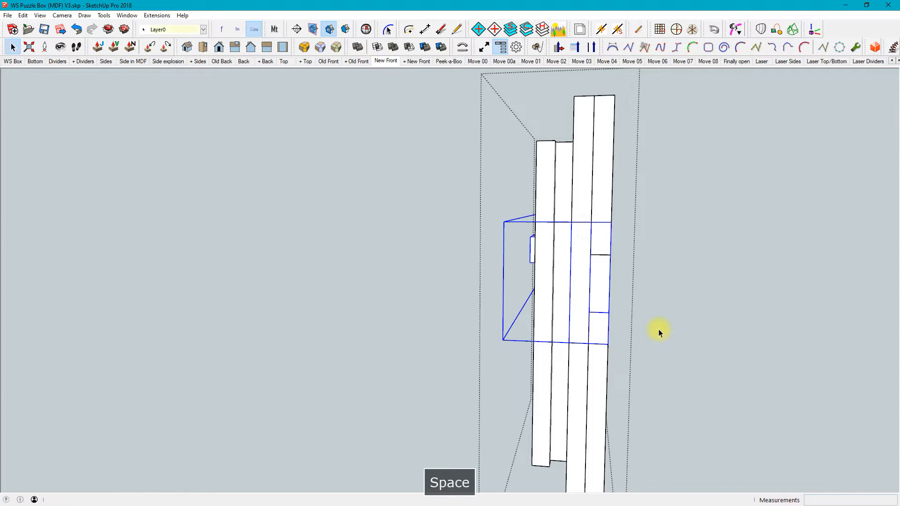
{"action": "left_click", "coordinate": [661, 331]}
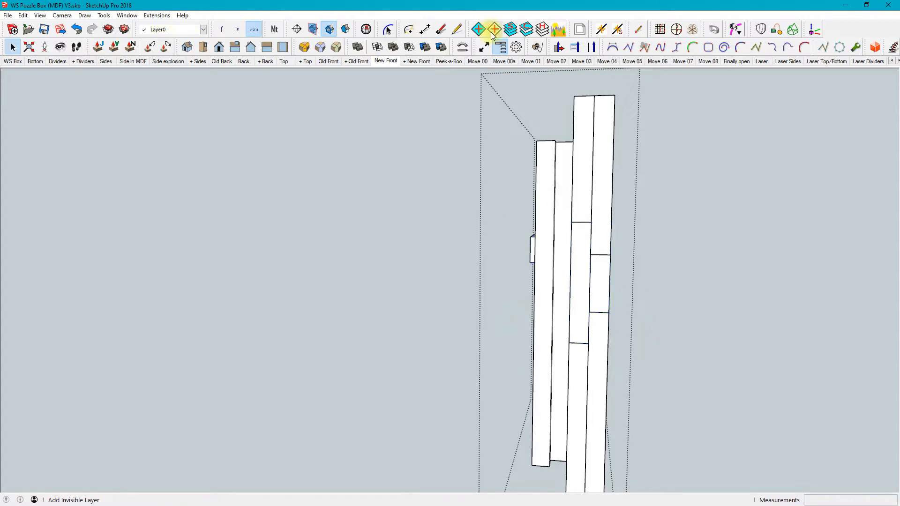
{"action": "left_click", "coordinate": [666, 258]}
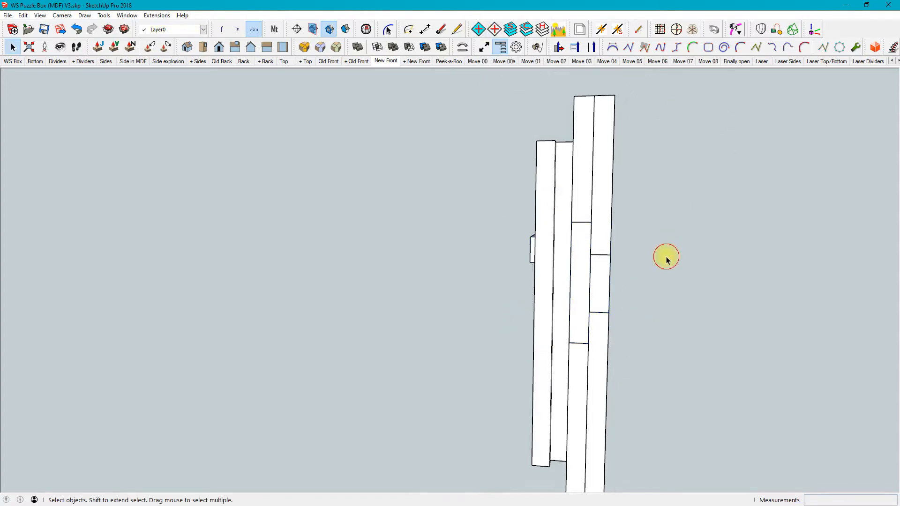
Step through the + New Front and Peek-a-Boo scenes and the solution scenes Move 00, Move 00a, Move 01 and Move 02
{"action": "key", "text": "Page_Down"}
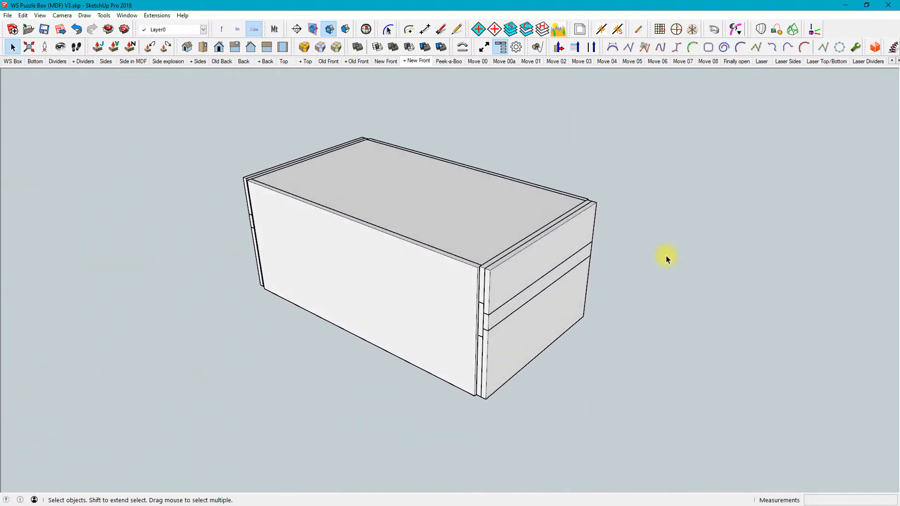
{"action": "key", "text": "Page_Down"}
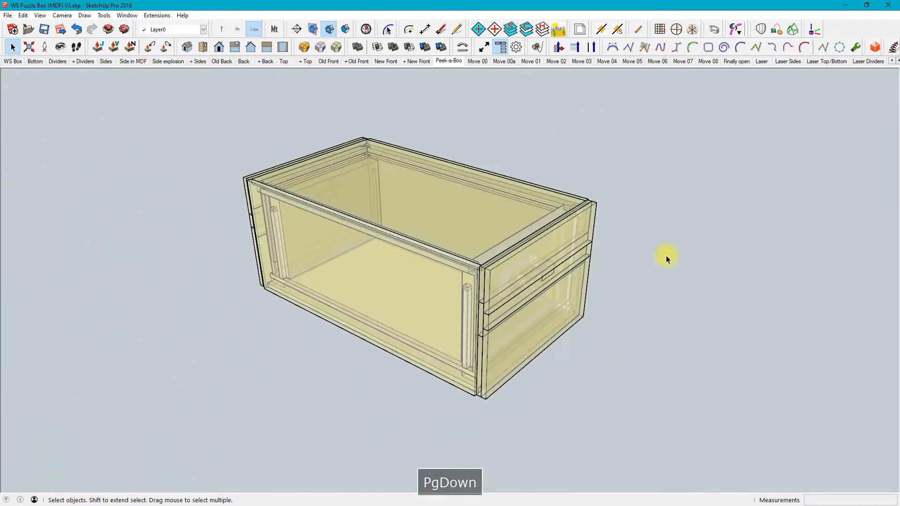
{"action": "key", "text": "Page_Down"}
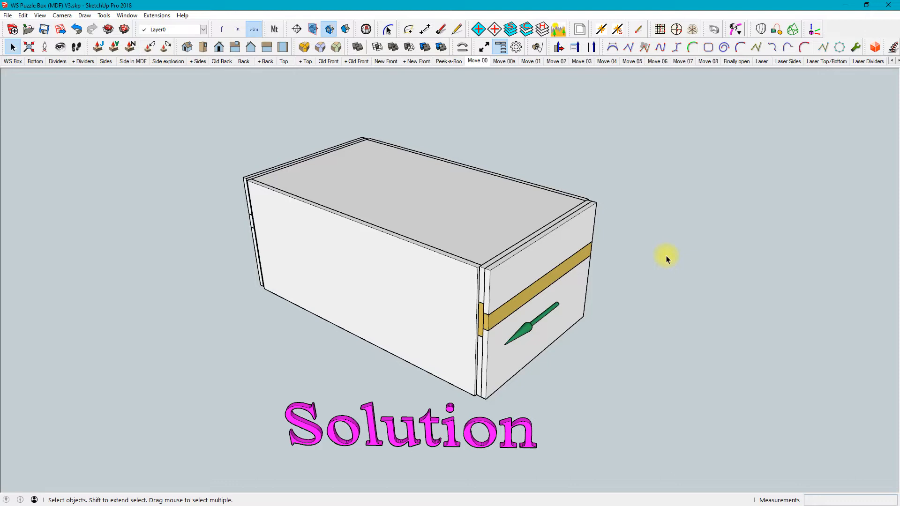
{"action": "key", "text": "Page_Down"}
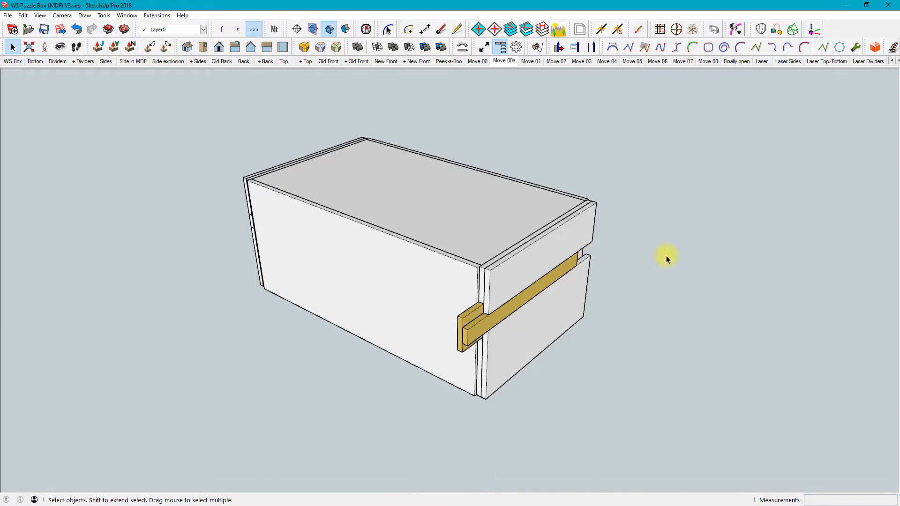
{"action": "key", "text": "Page_Down"}
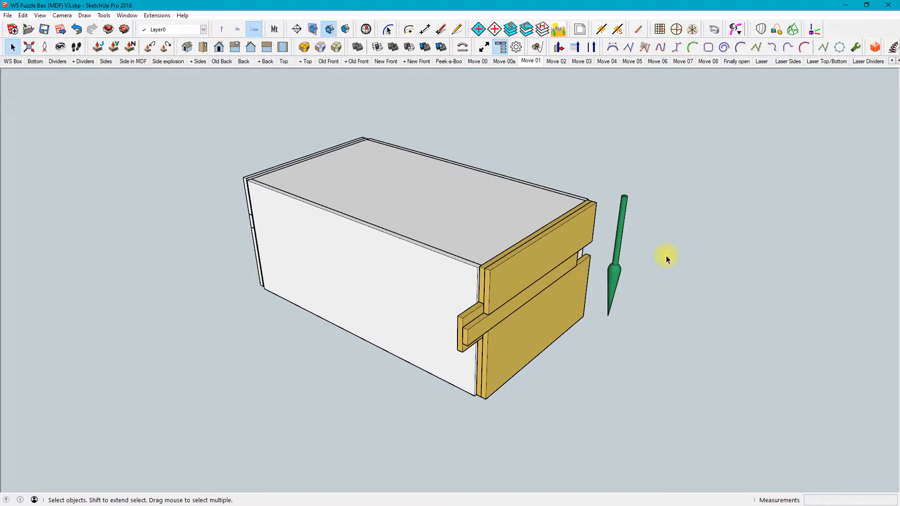
{"action": "key", "text": "Page_Down"}
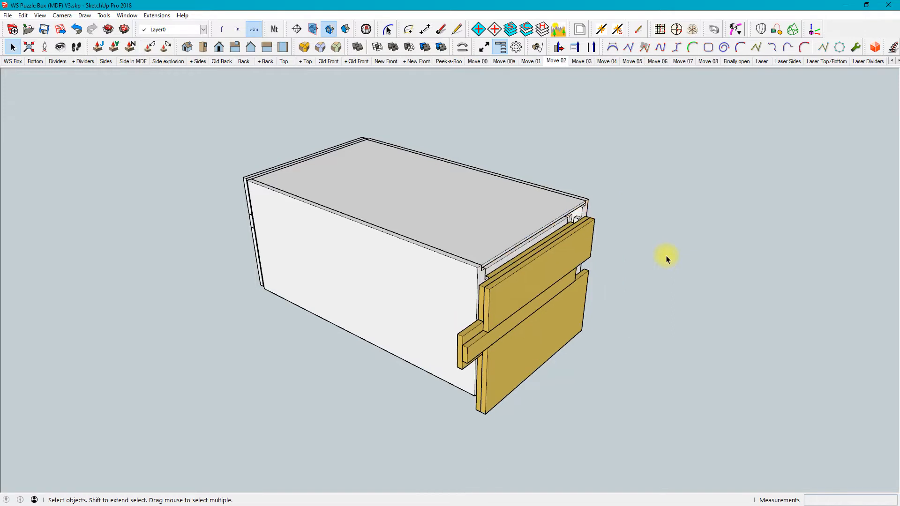
Step through the solution scenes Move 03, Move 04 and Move 05, and return to Move 04
{"action": "key", "text": "Page_Down"}
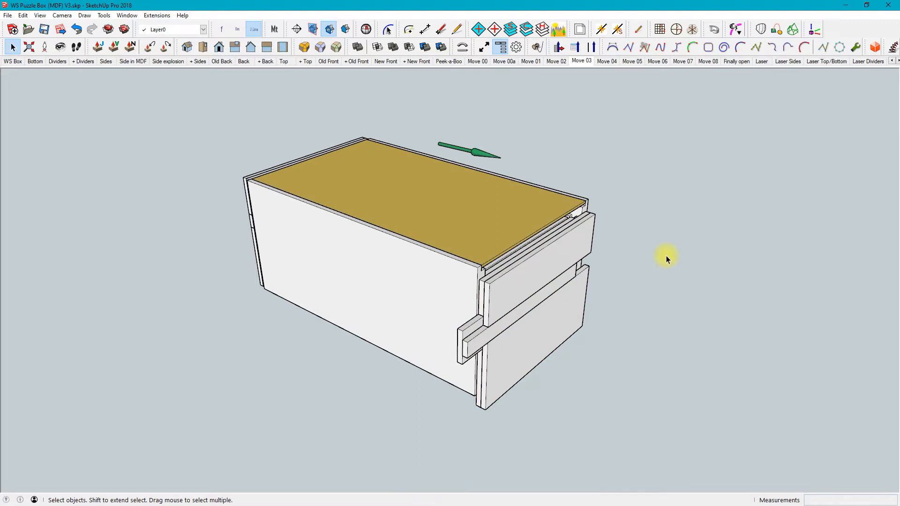
{"action": "key", "text": "Page_Down"}
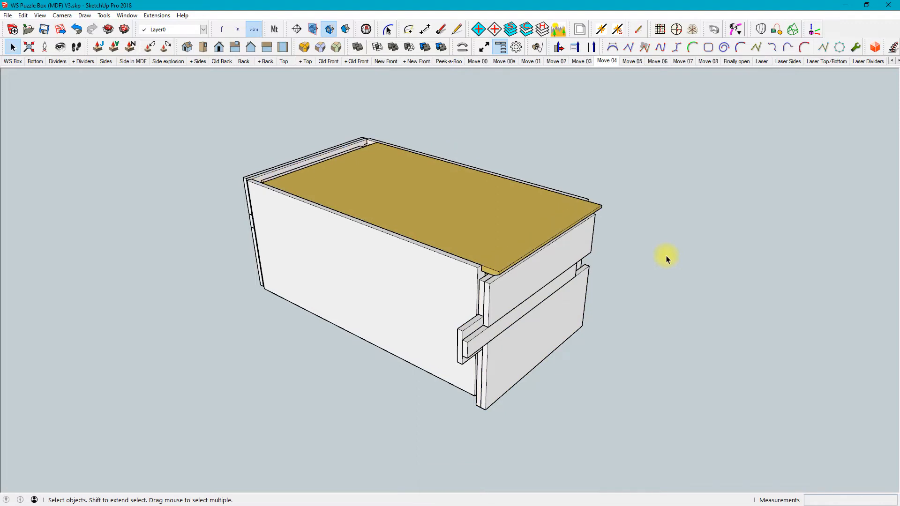
{"action": "key", "text": "Page_Down"}
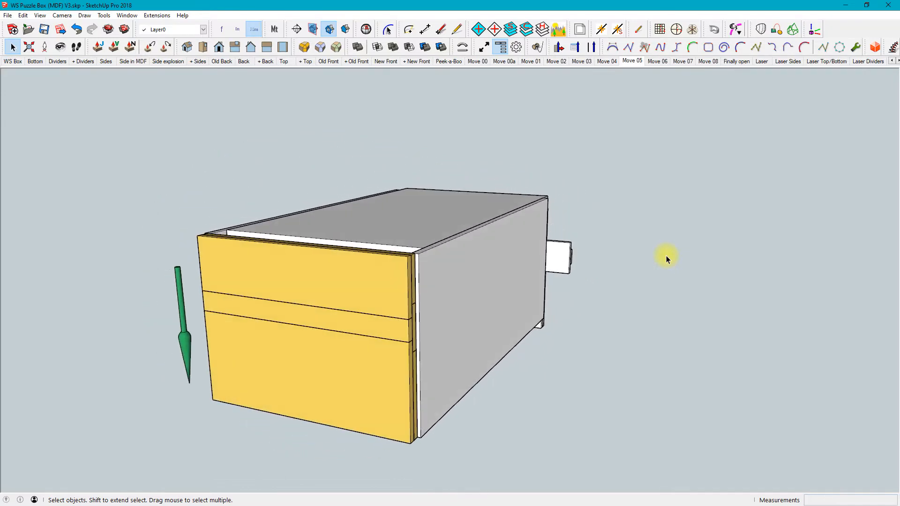
{"action": "key", "text": "Page_Up"}
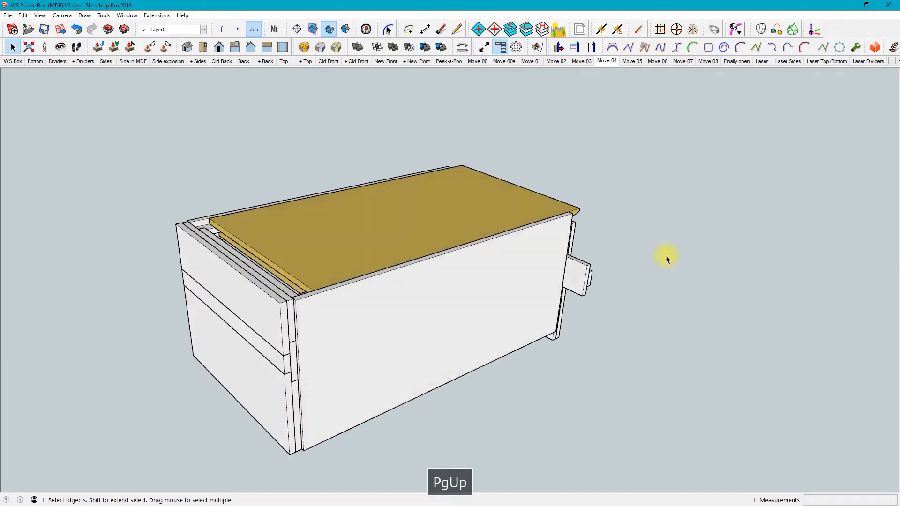
Examine the gap between the shifted top and the back panel in Move 04 from several angles, clearing any selection of the assembled box
{"action": "middle_click_drag", "start_coordinate": [265, 183], "coordinate": [402, 269]}
{"action": "scroll", "coordinate": [287, 247], "scroll_direction": "up", "scroll_amount": 10}
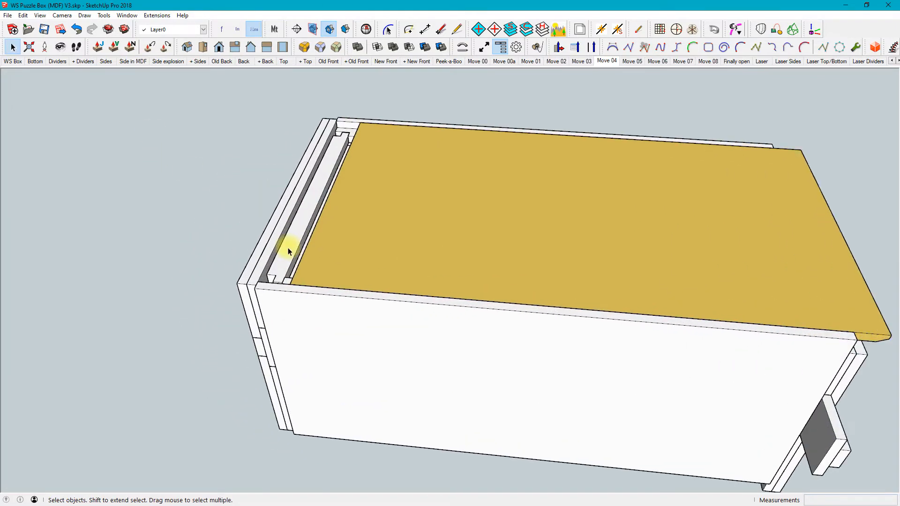
{"action": "mouse_move", "coordinate": [293, 263]}
{"action": "middle_mouse_down"}
{"action": "mouse_move", "coordinate": [325, 196]}
{"action": "mouse_move", "coordinate": [283, 257]}
{"action": "middle_mouse_up"}
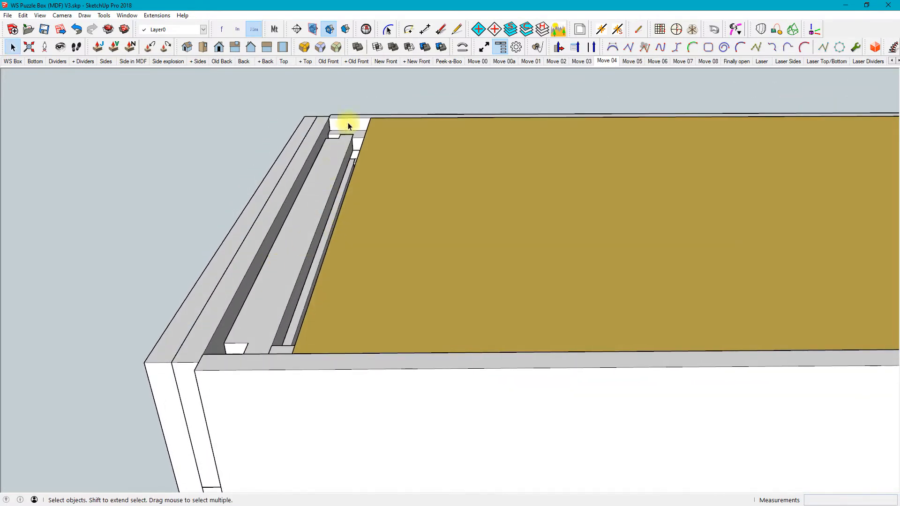
{"action": "middle_click_drag", "start_coordinate": [338, 147], "coordinate": [421, 305]}
{"action": "left_click", "coordinate": [425, 303]}
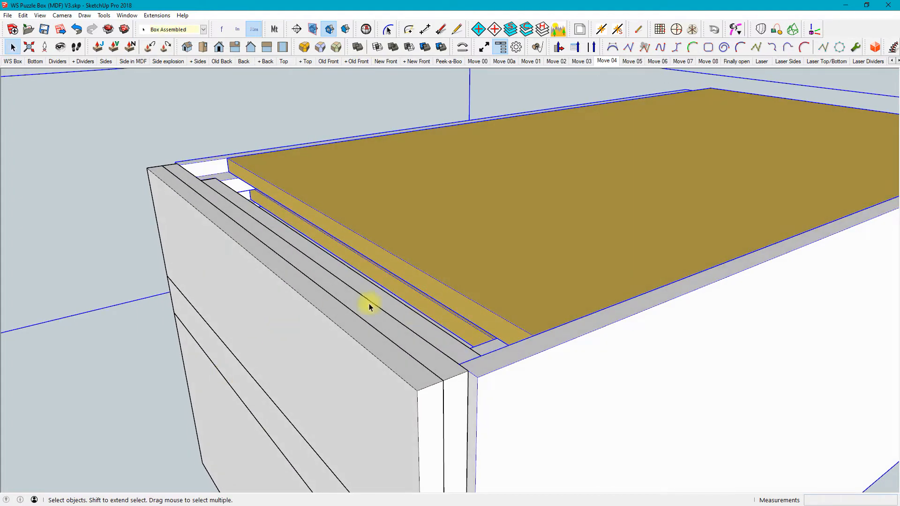
{"action": "middle_click_drag", "start_coordinate": [395, 307], "coordinate": [291, 286]}
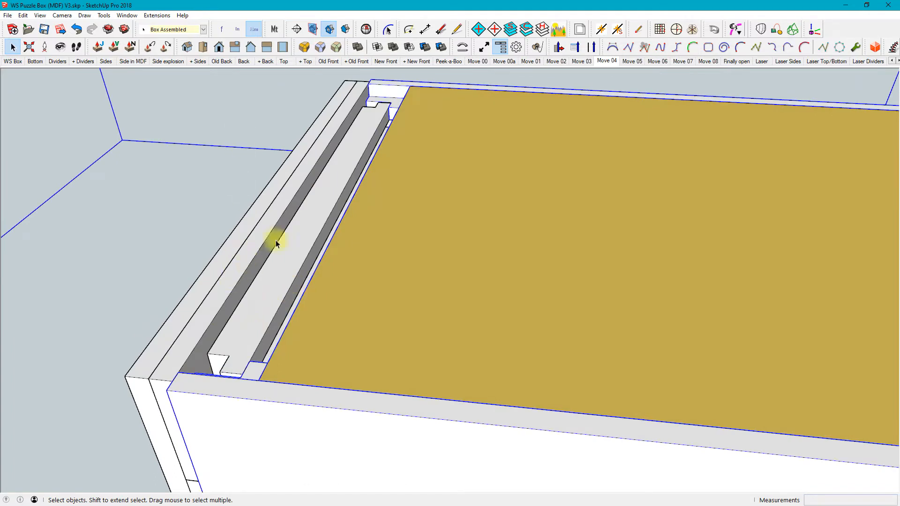
{"action": "key", "text": "Escape"}
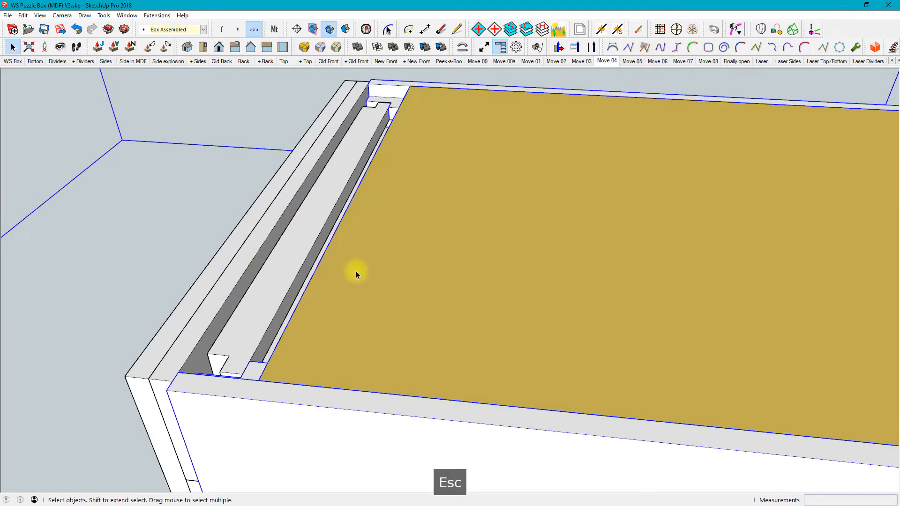
{"action": "key", "text": "space"}
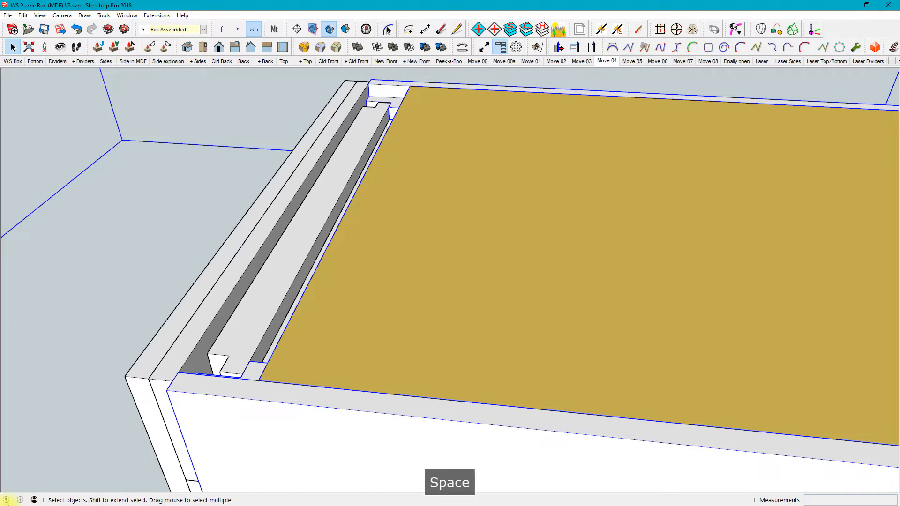
{"action": "scroll", "coordinate": [437, 281], "scroll_direction": "down", "scroll_amount": 4}
{"action": "scroll", "coordinate": [335, 281], "scroll_direction": "down", "scroll_amount": 3}
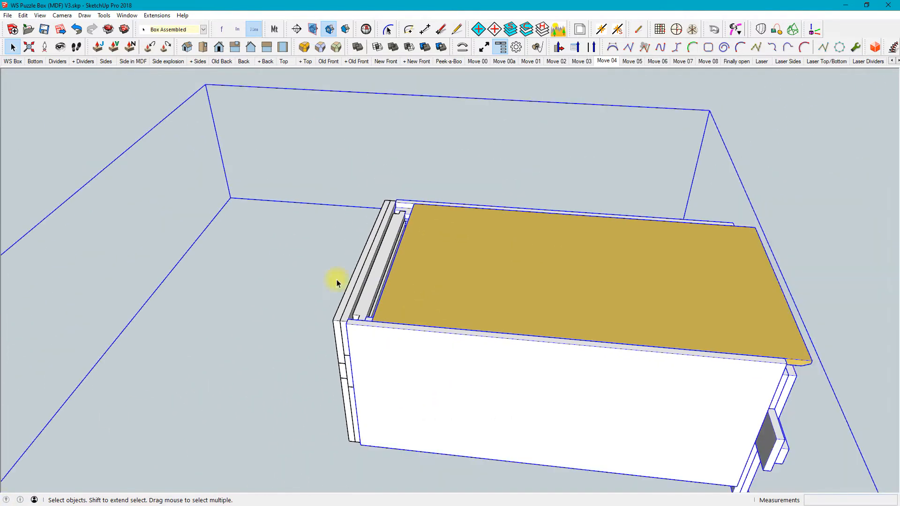
{"action": "left_click", "coordinate": [47, 155]}
{"action": "middle_click_drag", "start_coordinate": [381, 227], "coordinate": [348, 270]}
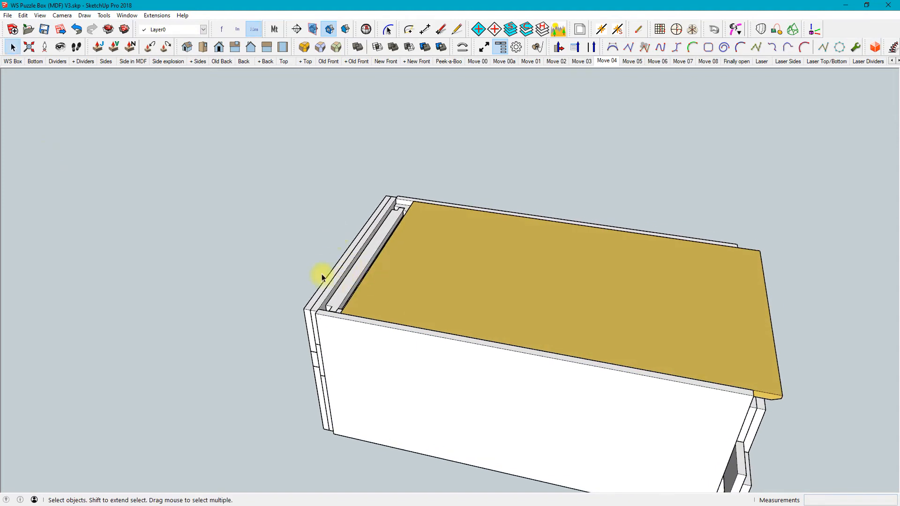
{"action": "scroll", "coordinate": [321, 274], "scroll_direction": "up", "scroll_amount": 2}
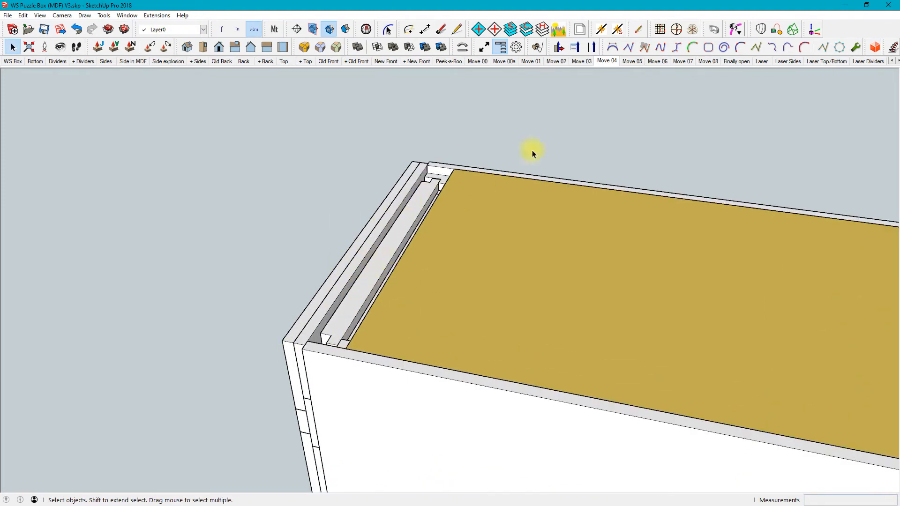
{"action": "middle_click_drag", "start_coordinate": [361, 291], "coordinate": [441, 253]}
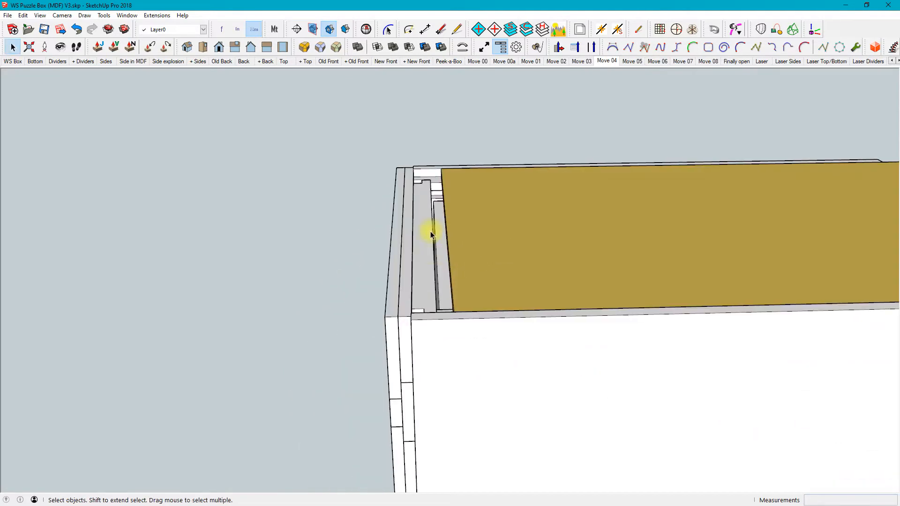
{"action": "middle_click_drag", "start_coordinate": [438, 271], "coordinate": [387, 345]}
{"action": "middle_click_drag", "start_coordinate": [434, 414], "coordinate": [589, 276]}
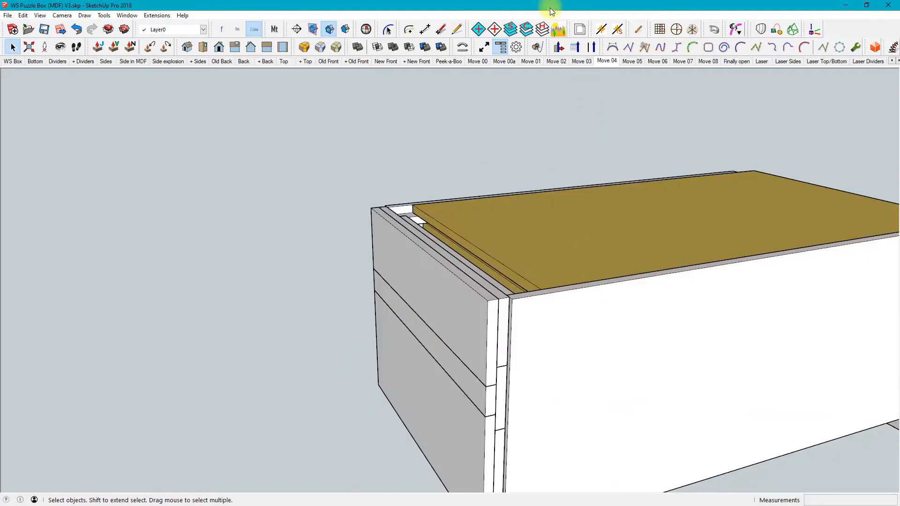
Step through the scenes Move 05, Move 06, Move 07, Move 08 and Finally open to the Laser scene
{"action": "key", "text": "Page_Down"}
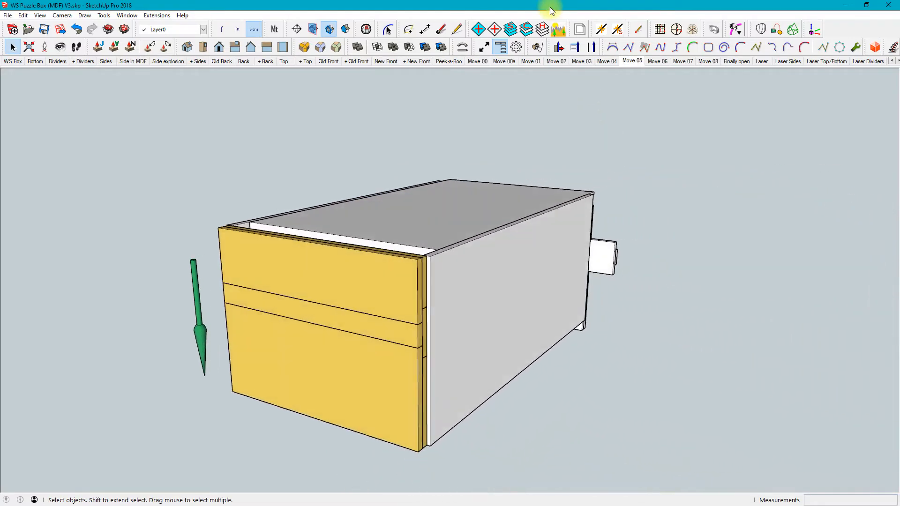
{"action": "key", "text": "Page_Down"}
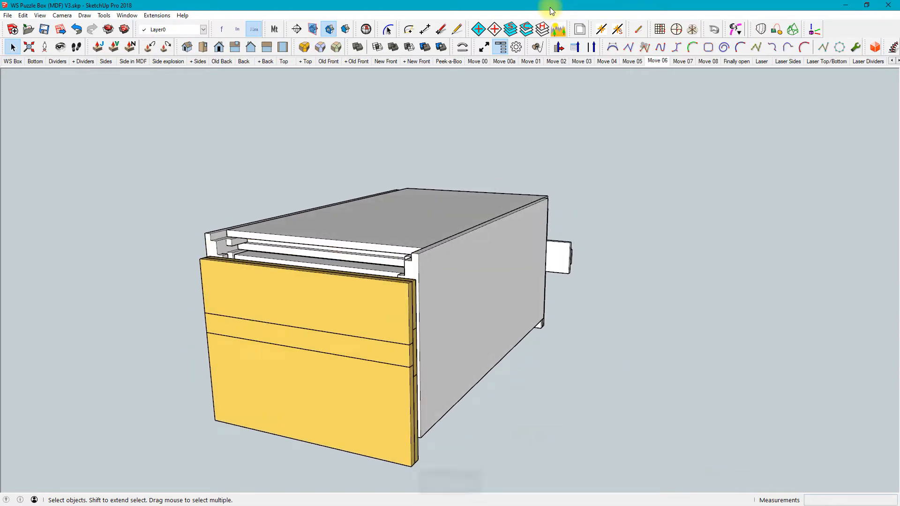
{"action": "key", "text": "Page_Down"}
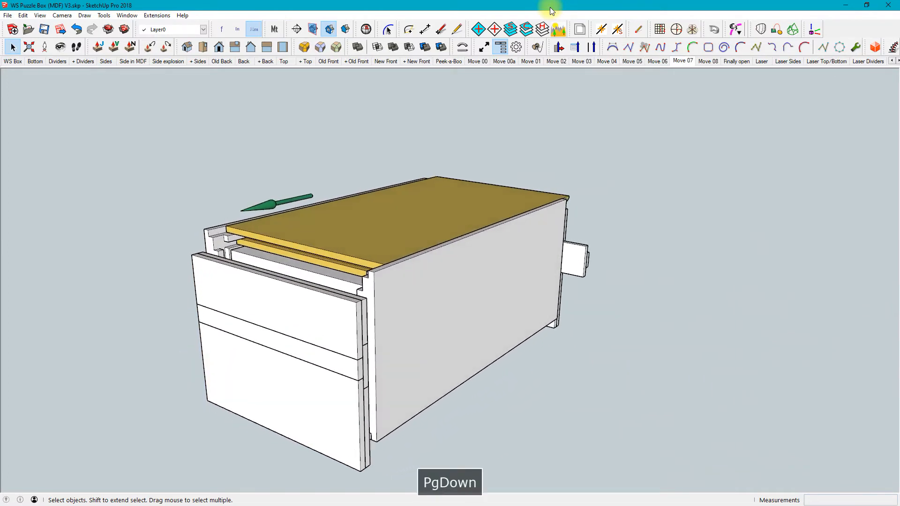
{"action": "key", "text": "Page_Down"}
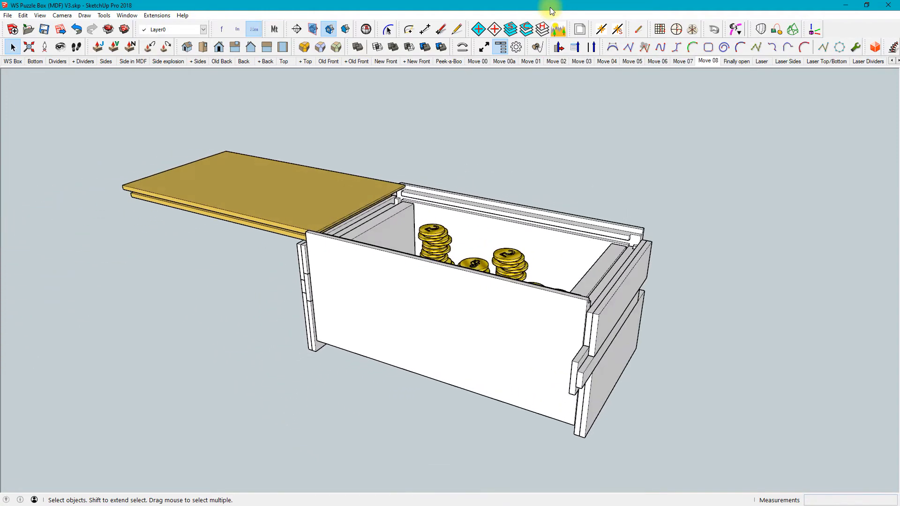
{"action": "key", "text": "Page_Down"}
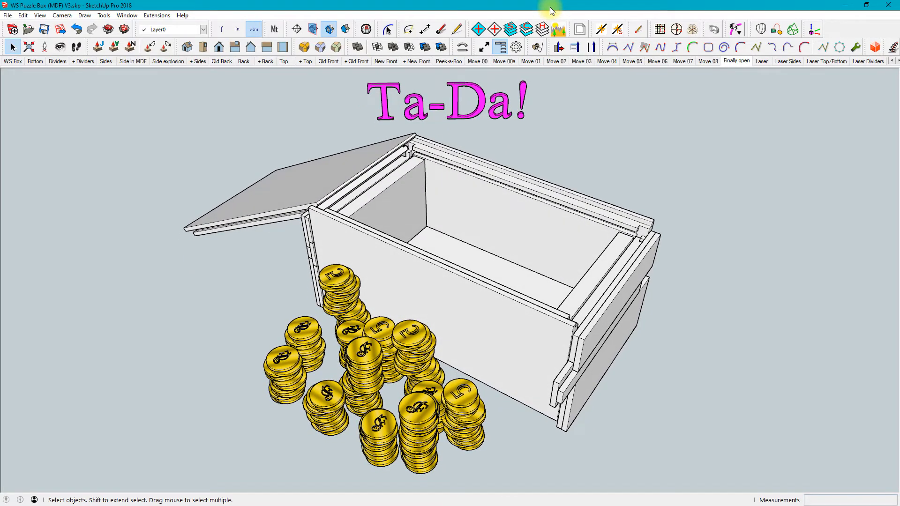
{"action": "key", "text": "Page_Down"}
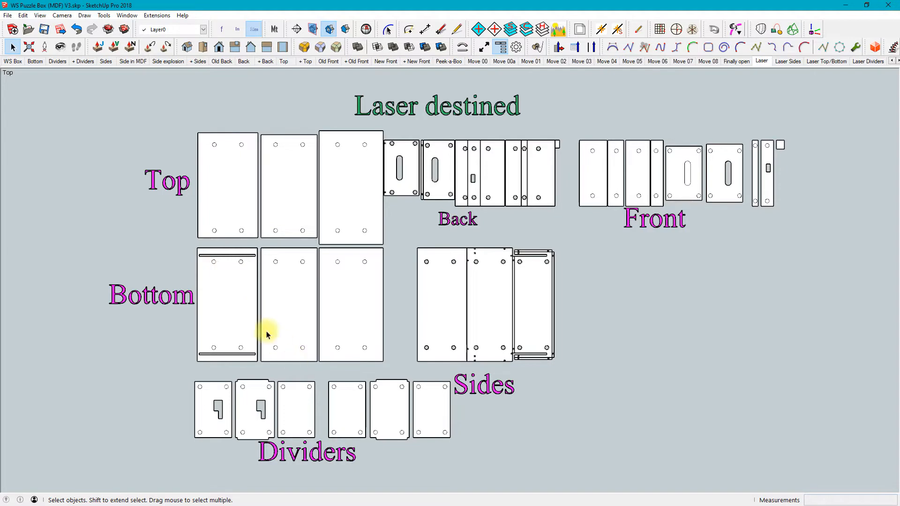
Examine the laser-destined part layout edge-on and from above, comparing the heights of the Sides and Back parts
{"action": "middle_click_drag", "start_coordinate": [294, 347], "coordinate": [328, 197]}
{"action": "middle_click_drag", "start_coordinate": [396, 297], "coordinate": [550, 238]}
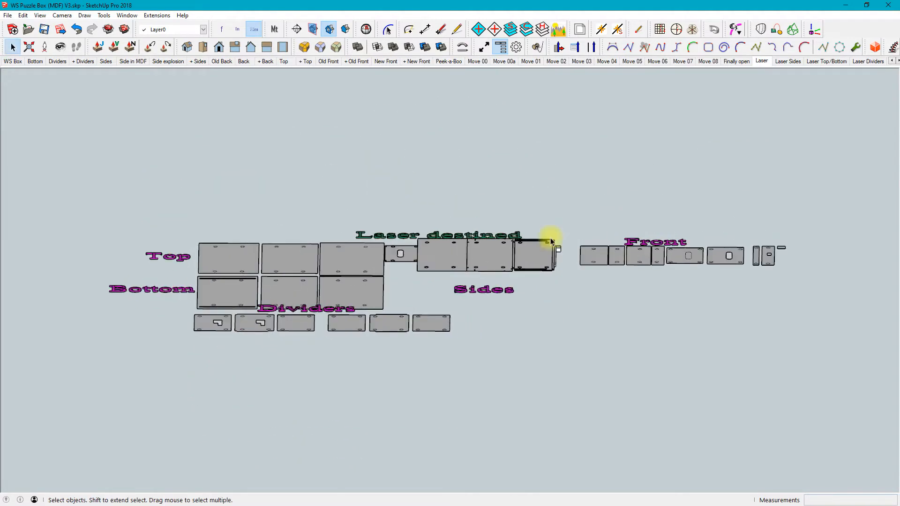
{"action": "scroll", "coordinate": [550, 238], "scroll_direction": "up", "scroll_amount": 5}
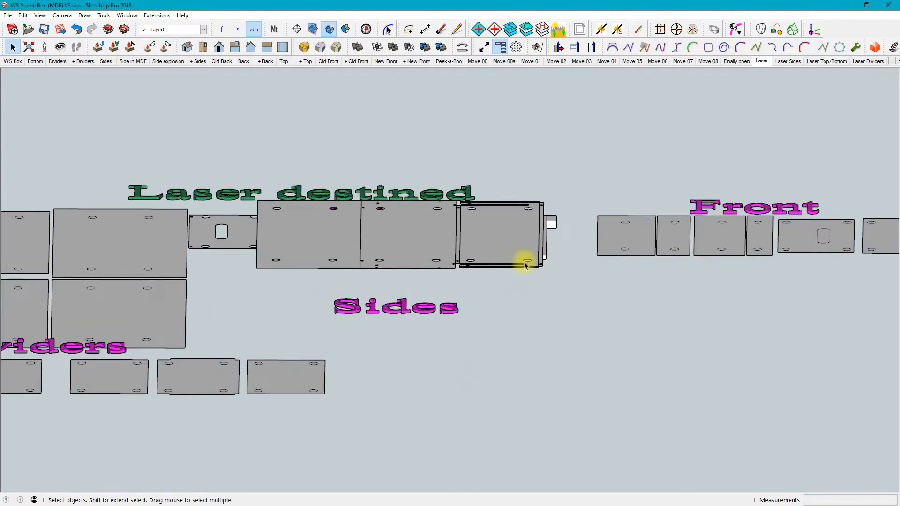
{"action": "middle_click_drag", "start_coordinate": [270, 253], "coordinate": [272, 426]}
{"action": "middle_click_drag", "start_coordinate": [302, 377], "coordinate": [297, 422]}
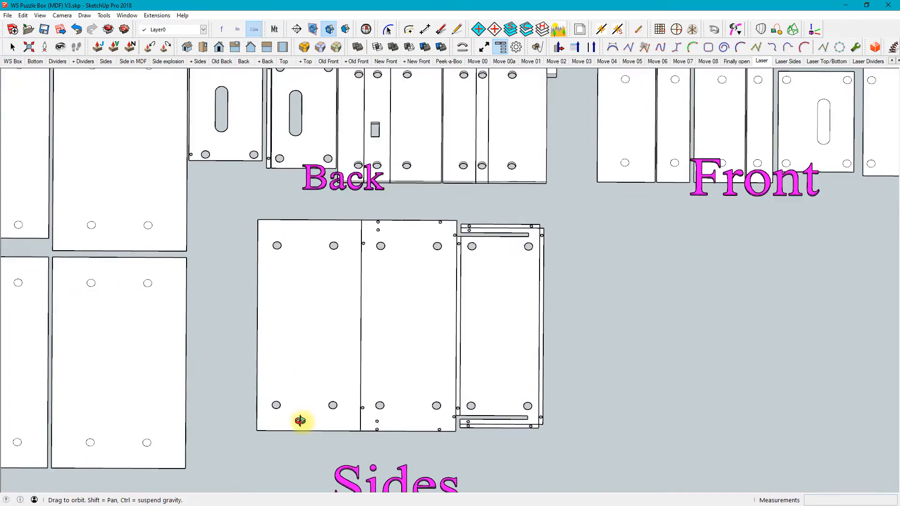
{"action": "middle_click_drag", "start_coordinate": [338, 314], "coordinate": [399, 262]}
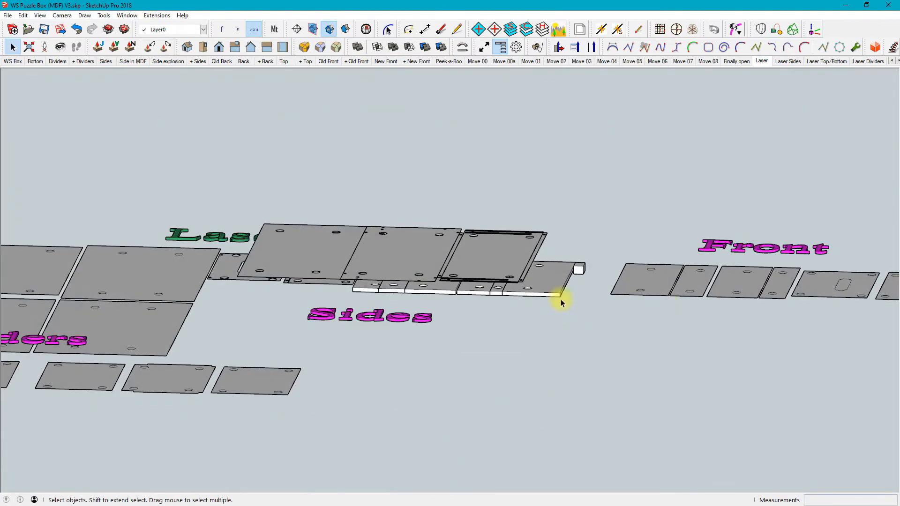
{"action": "middle_click_drag", "start_coordinate": [383, 226], "coordinate": [360, 424]}
{"action": "scroll", "coordinate": [361, 375], "scroll_direction": "down", "scroll_amount": 3}
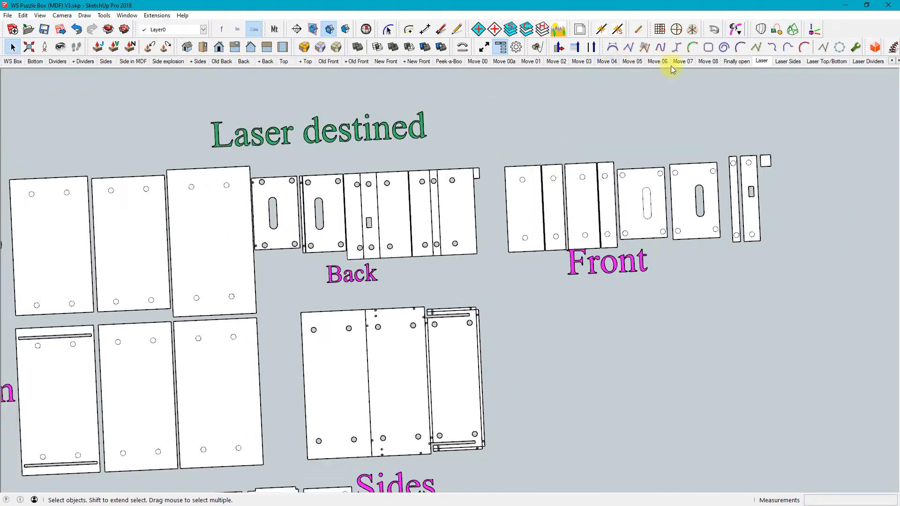
Restore the Laser scene's top view, highlight the Front parts with their label, and clear the selection
{"action": "left_click", "coordinate": [766, 63]}
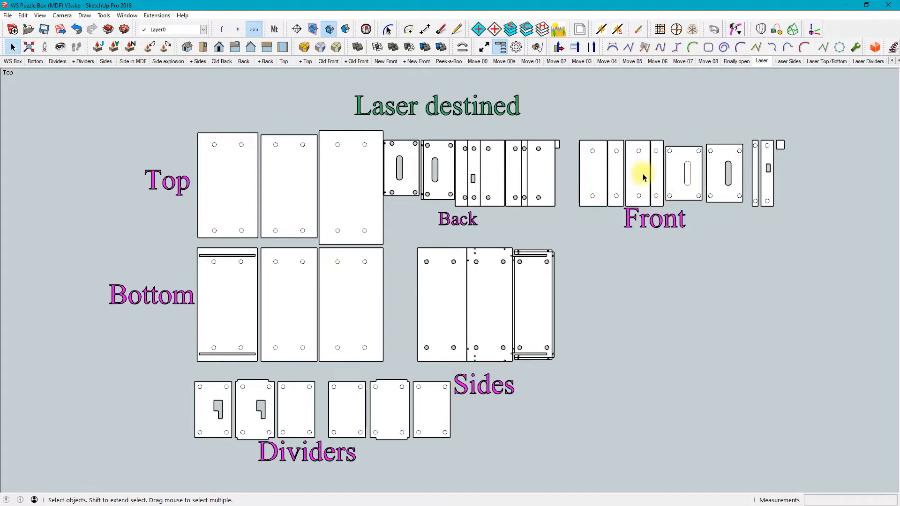
{"action": "left_click_drag", "start_coordinate": [803, 124], "coordinate": [655, 235]}
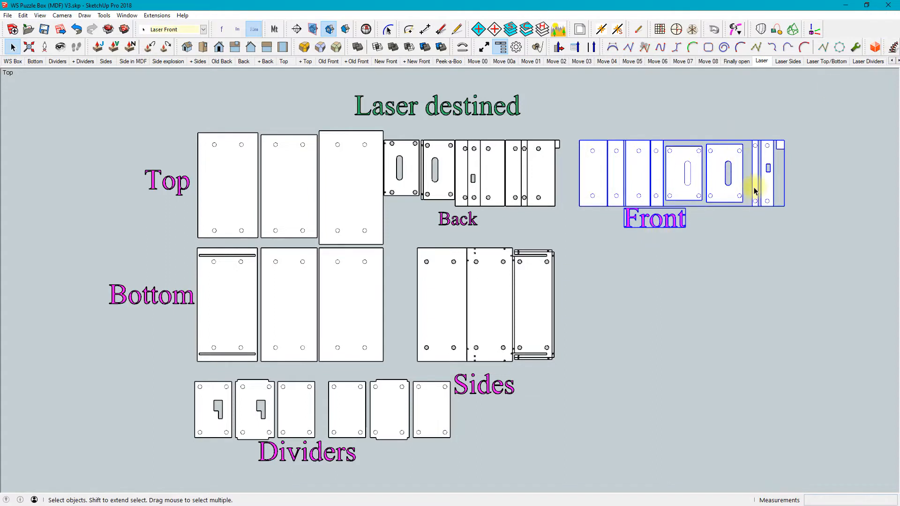
{"action": "left_click", "coordinate": [800, 141]}
Show the Laser Sides scene, open the sides group to inspect its end and middle layers, and close the group
{"action": "key", "text": "Page_Down"}
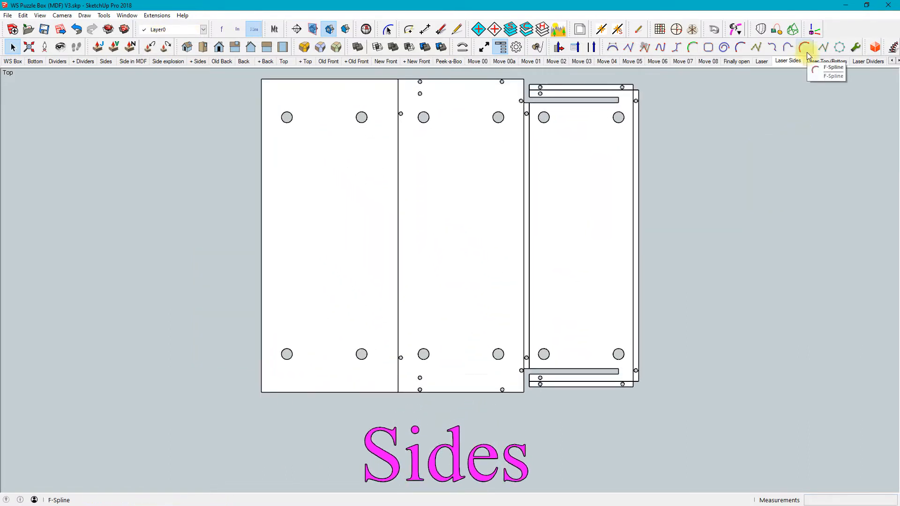
{"action": "double_click", "coordinate": [573, 89]}
{"action": "left_click", "coordinate": [573, 89]}
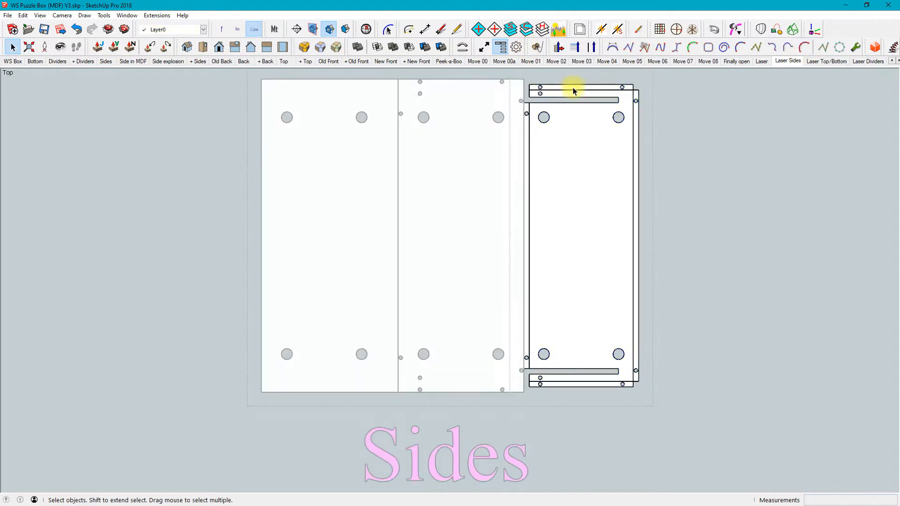
{"action": "left_click", "coordinate": [468, 114]}
{"action": "left_click", "coordinate": [689, 125]}
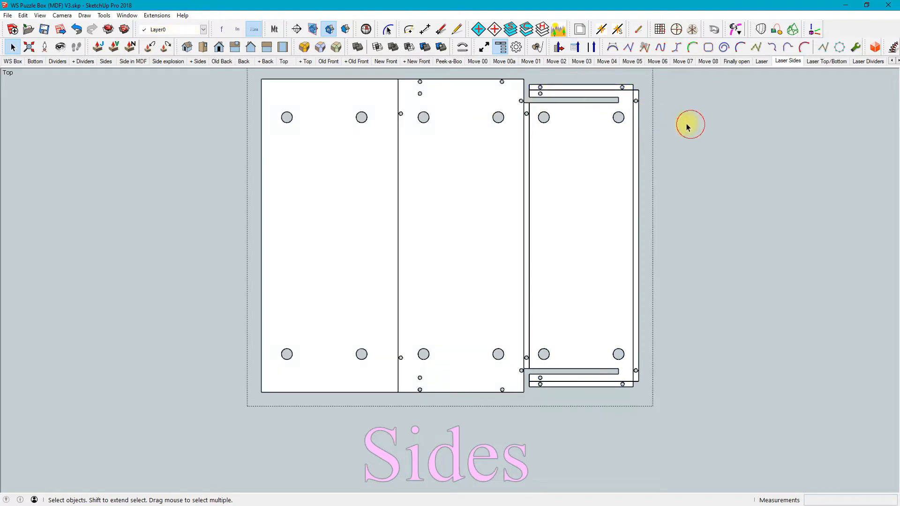
{"action": "left_click", "coordinate": [456, 91]}
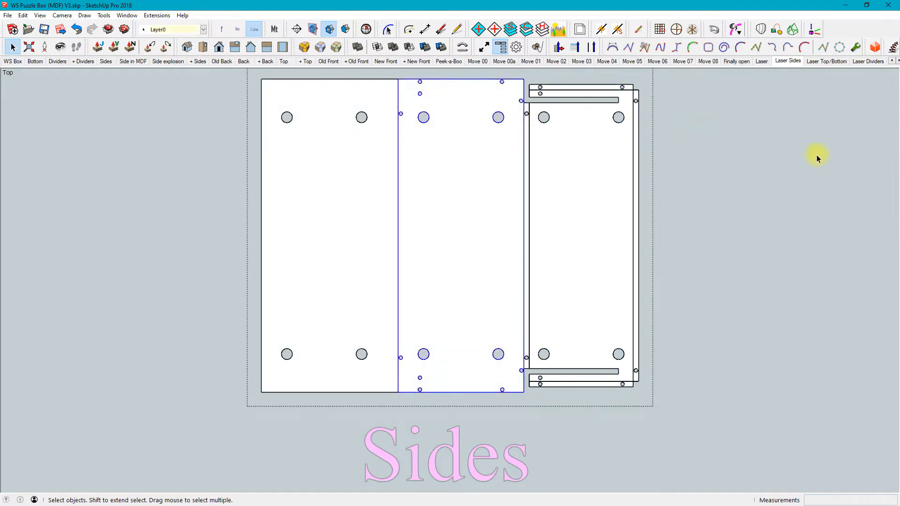
{"action": "left_click", "coordinate": [780, 156]}
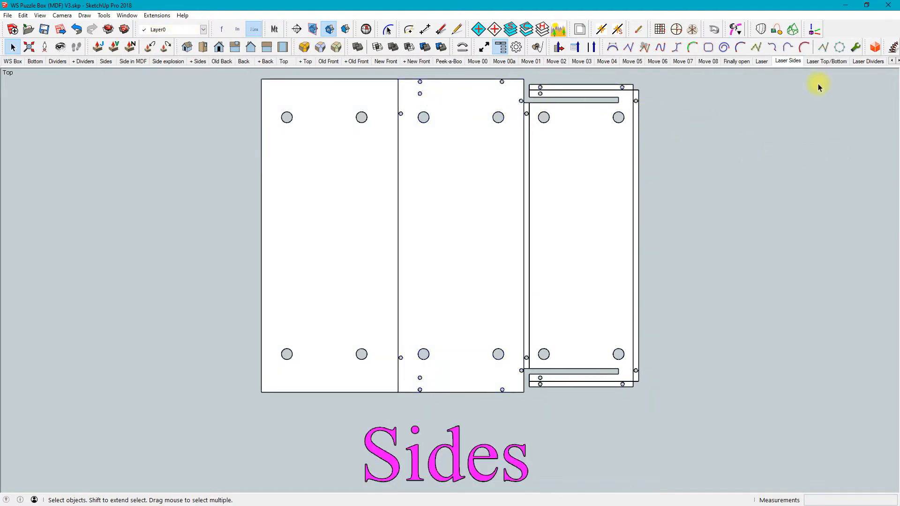
Step through the Laser Top/Bottom scene to the Laser Dividers scene
{"action": "key", "text": "Page_Down"}
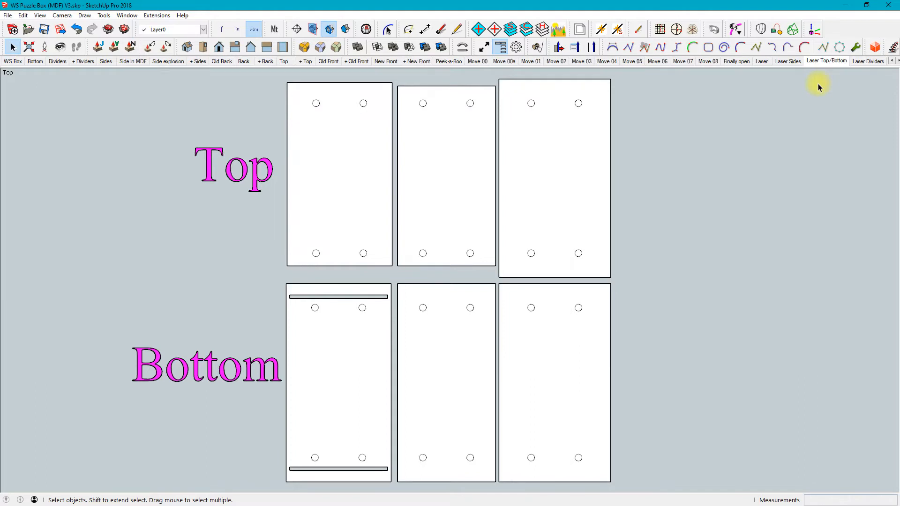
{"action": "key", "text": "Page_Down"}
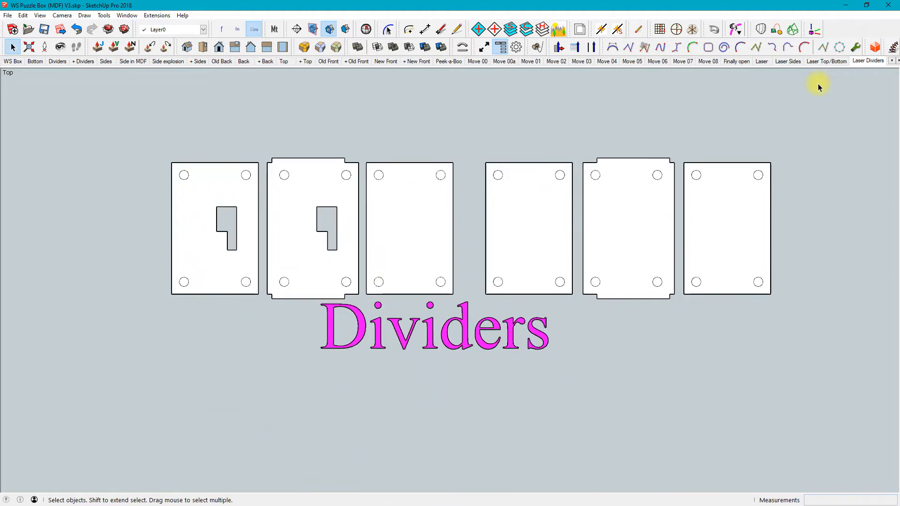
Show the Laser Front scene, reframe it so all the front parts fit in the view, and update the scene
{"action": "key", "text": "Page_Down"}
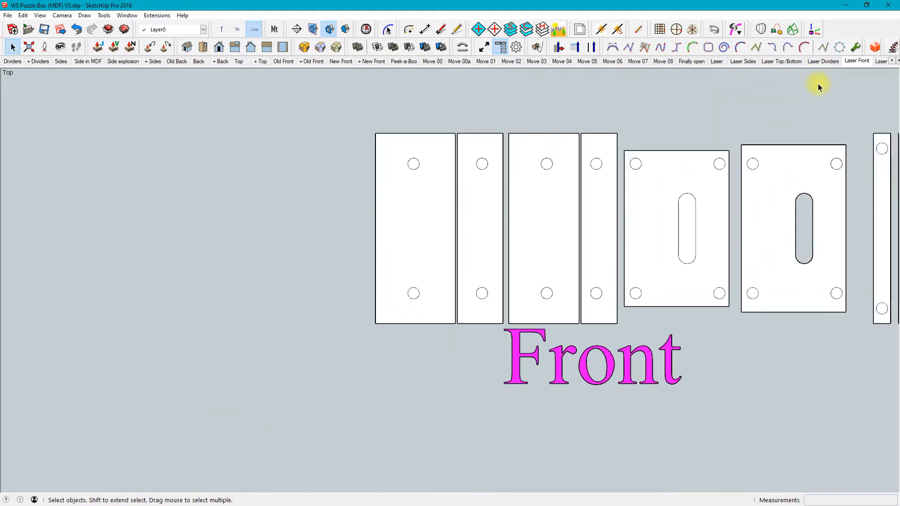
{"action": "middle_click_drag", "start_coordinate": [807, 347], "coordinate": [688, 346]}
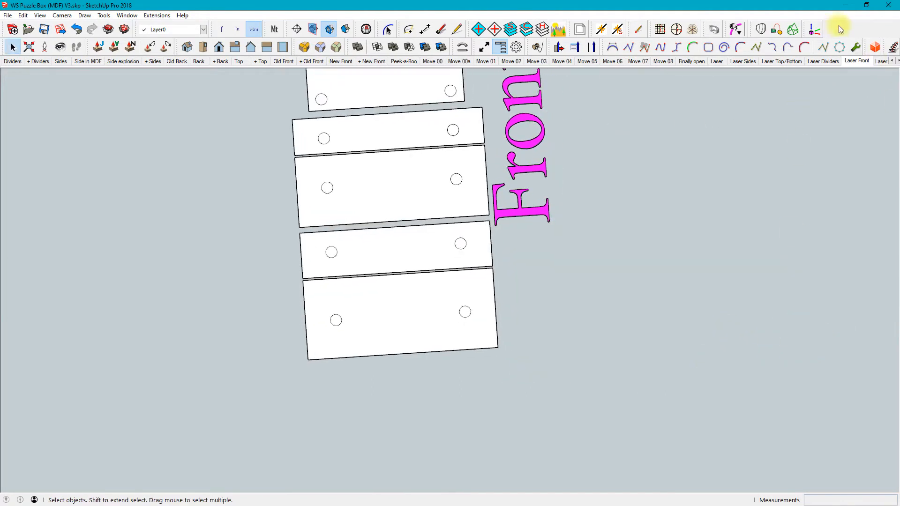
{"action": "left_click", "coordinate": [853, 60]}
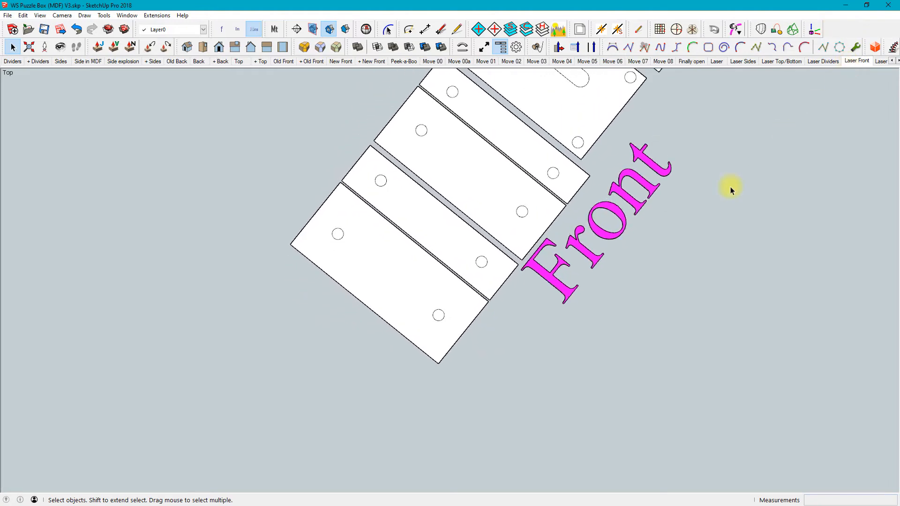
{"action": "middle_click_drag", "start_coordinate": [613, 272], "coordinate": [368, 268], "text": "shift"}
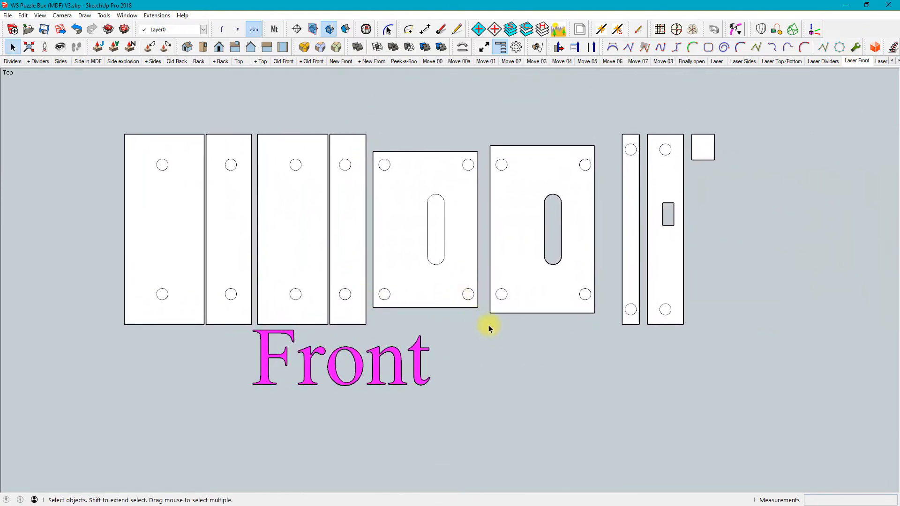
{"action": "key", "text": "alt+z"}
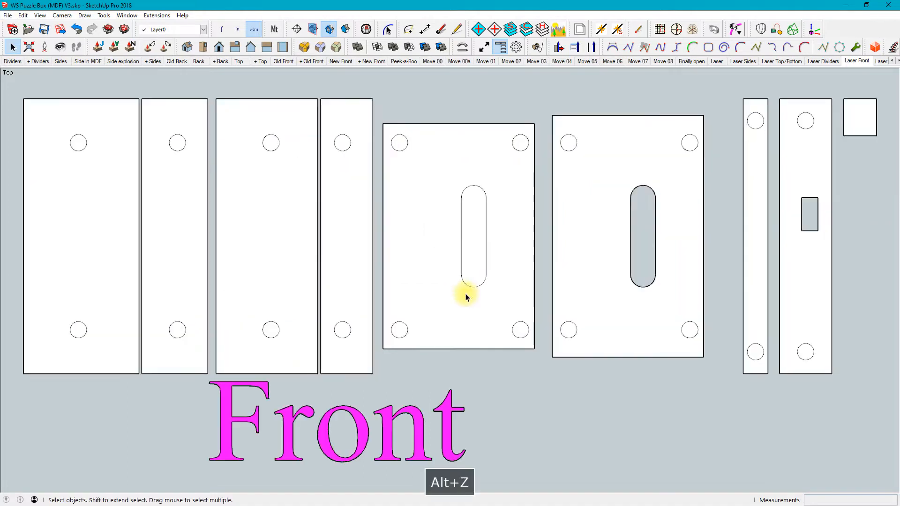
{"action": "scroll", "coordinate": [532, 234], "scroll_direction": "down", "scroll_amount": 3}
{"action": "scroll", "coordinate": [532, 233], "scroll_direction": "up", "scroll_amount": 1}
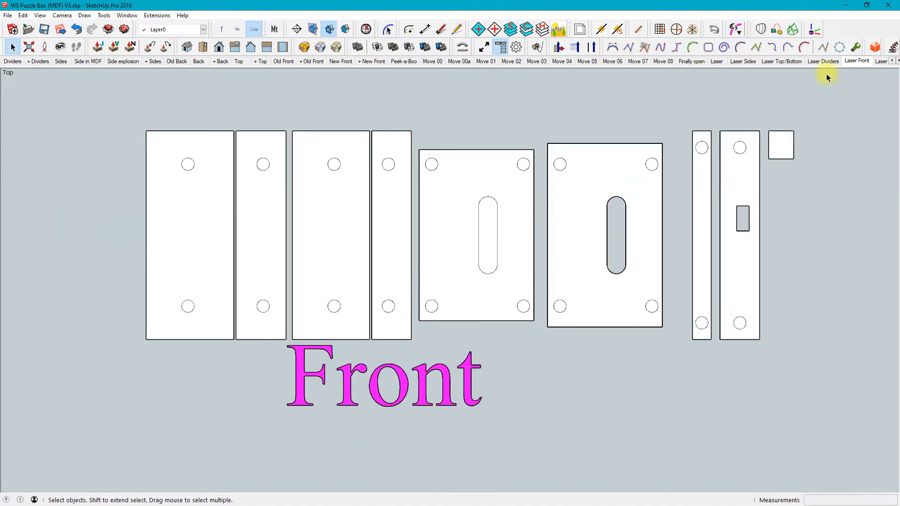
{"action": "right_click", "coordinate": [860, 70]}
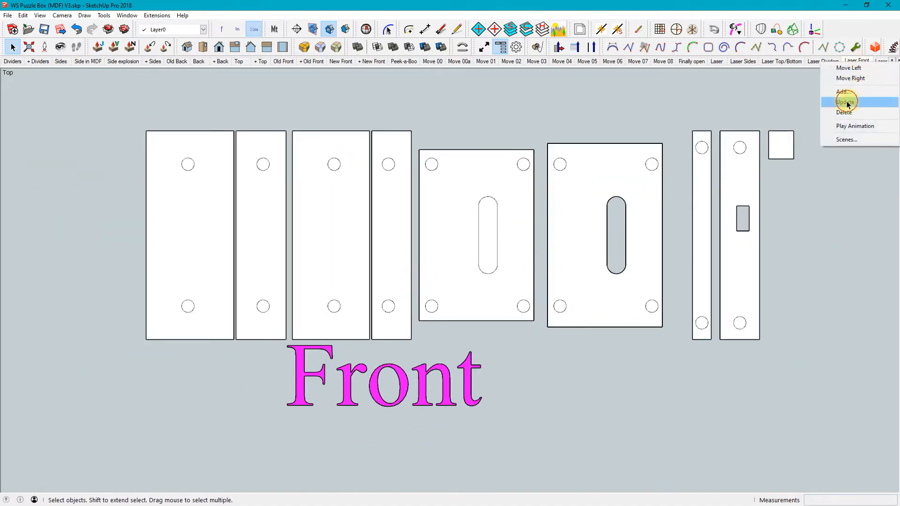
{"action": "left_click", "coordinate": [845, 100]}
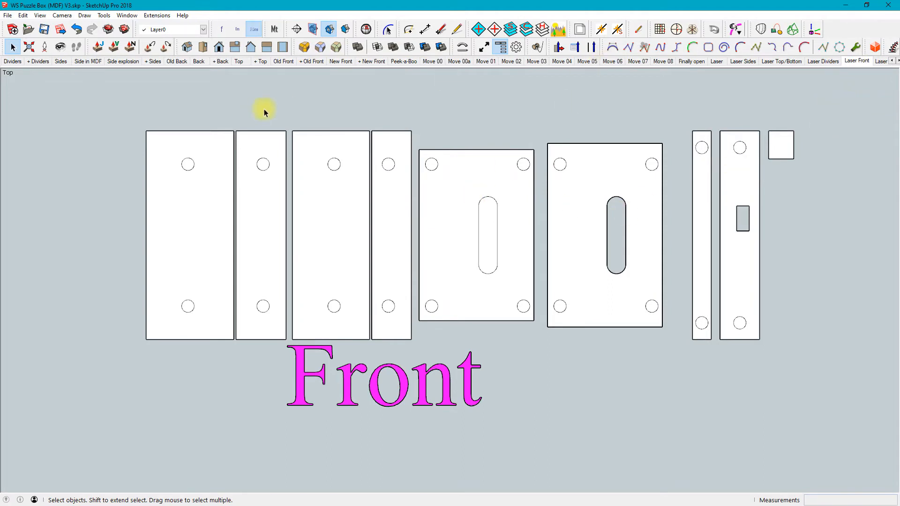
Show the New Front scene and inspect the panel's rear side, then examine the open end of the box in the + Top scene
{"action": "left_click", "coordinate": [337, 65]}
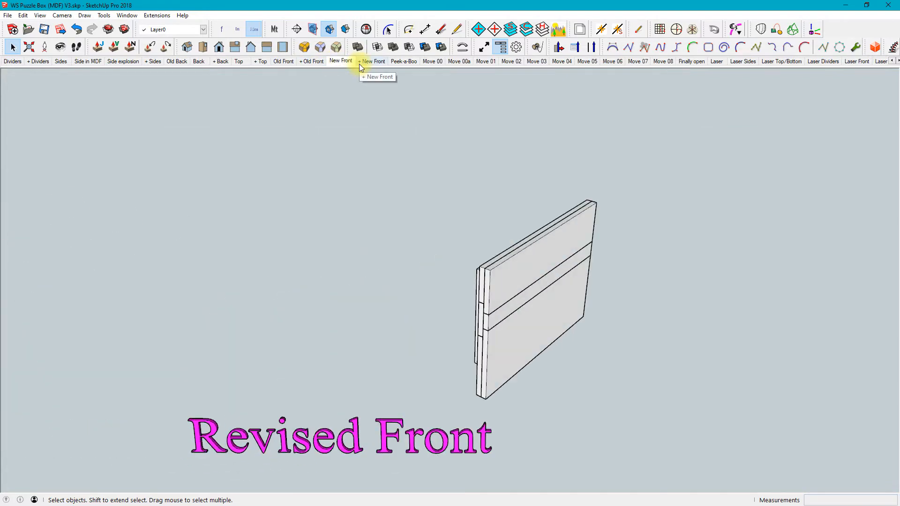
{"action": "middle_click_drag", "start_coordinate": [448, 333], "coordinate": [821, 306]}
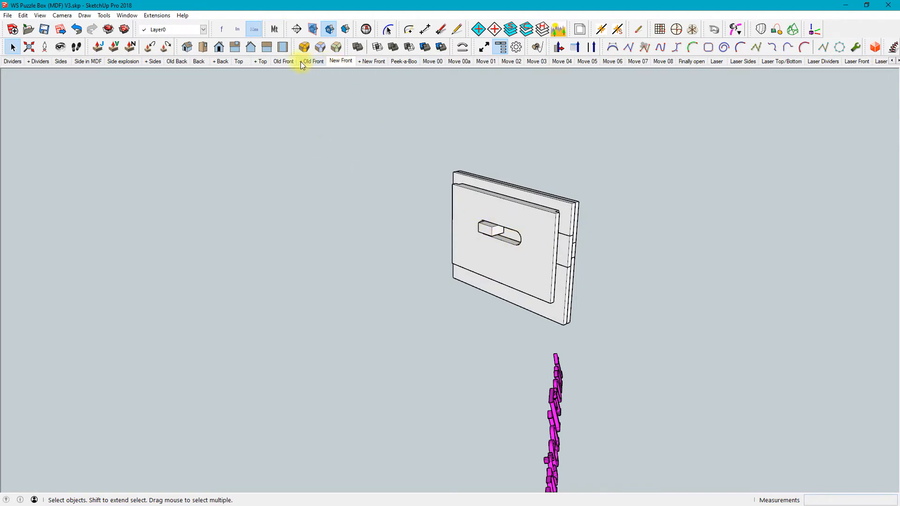
{"action": "left_click", "coordinate": [260, 61]}
{"action": "middle_click_drag", "start_coordinate": [637, 355], "coordinate": [497, 297]}
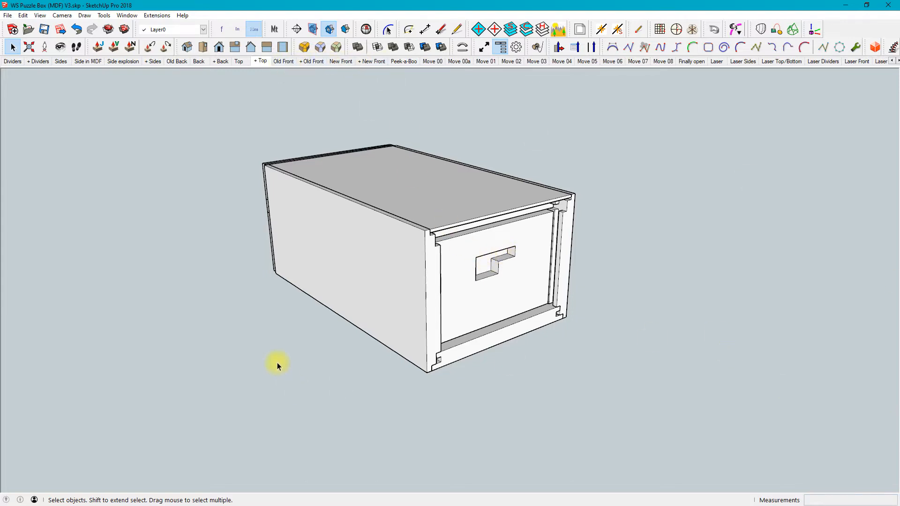
{"action": "middle_click_drag", "start_coordinate": [277, 361], "coordinate": [269, 356]}
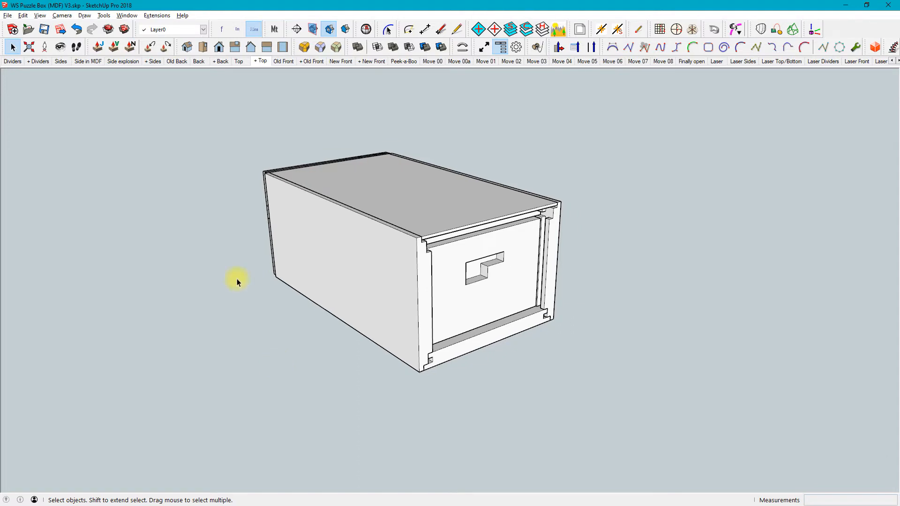
Make the Front layer visible and move the front group straight out from the open end of the box
{"action": "key", "text": "alt+l"}
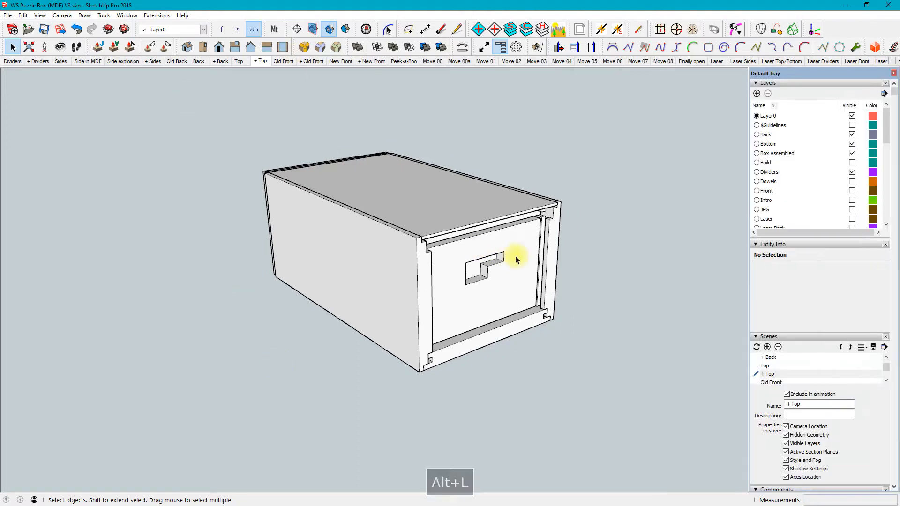
{"action": "left_click", "coordinate": [851, 190]}
{"action": "middle_click_drag", "start_coordinate": [537, 301], "coordinate": [529, 281]}
{"action": "left_click", "coordinate": [530, 263]}
{"action": "key", "text": "m"}
{"action": "left_click", "coordinate": [531, 262]}
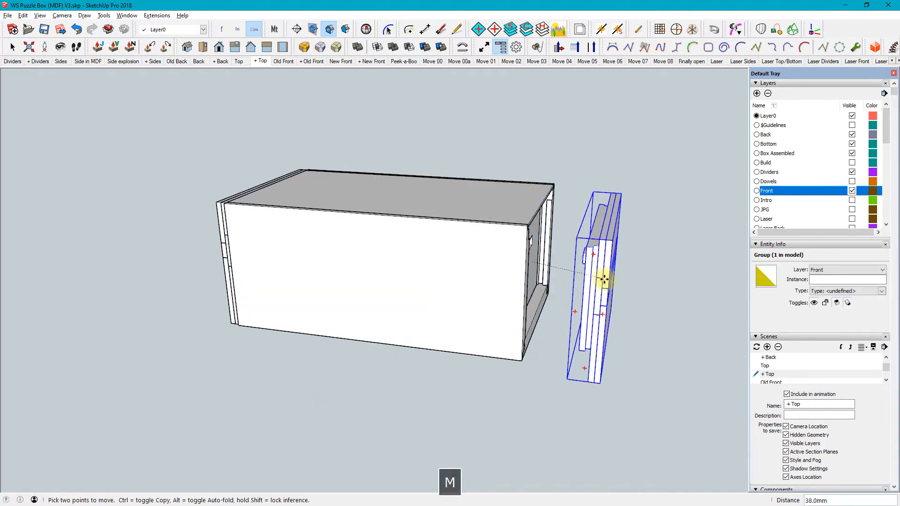
{"action": "left_click", "coordinate": [661, 266]}
Examine the pulled-out front group from several angles, comparing its slot and locking block with the divider's stepped cutout
{"action": "middle_click_drag", "start_coordinate": [642, 328], "coordinate": [776, 338]}
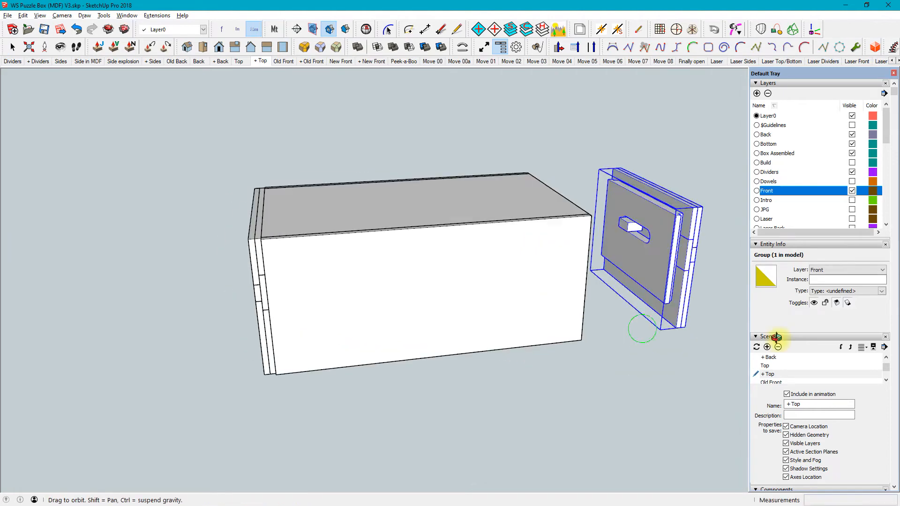
{"action": "middle_click_drag", "start_coordinate": [628, 225], "coordinate": [596, 321]}
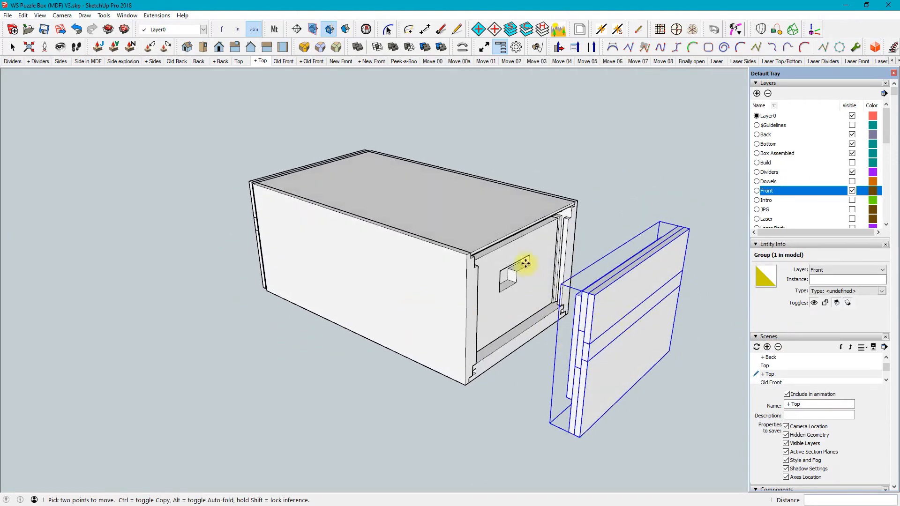
{"action": "middle_click_drag", "start_coordinate": [606, 322], "coordinate": [675, 260]}
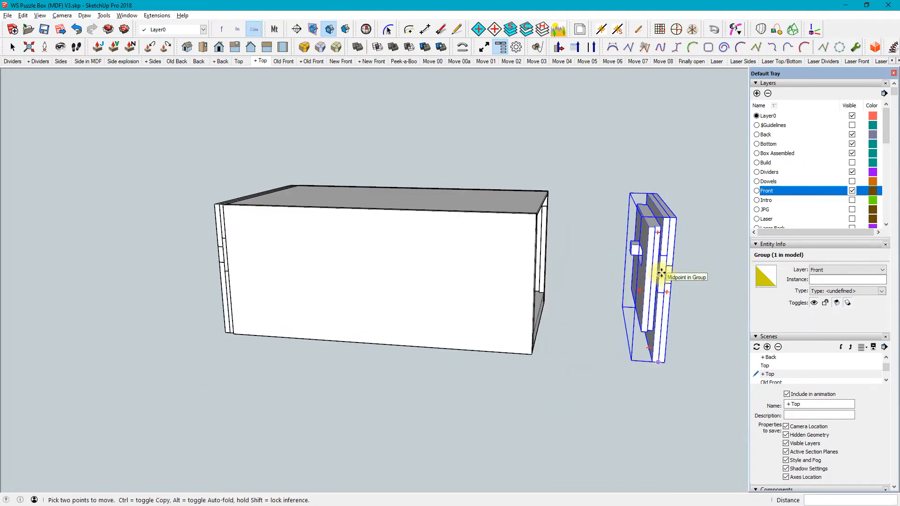
{"action": "middle_click_drag", "start_coordinate": [661, 272], "coordinate": [616, 408]}
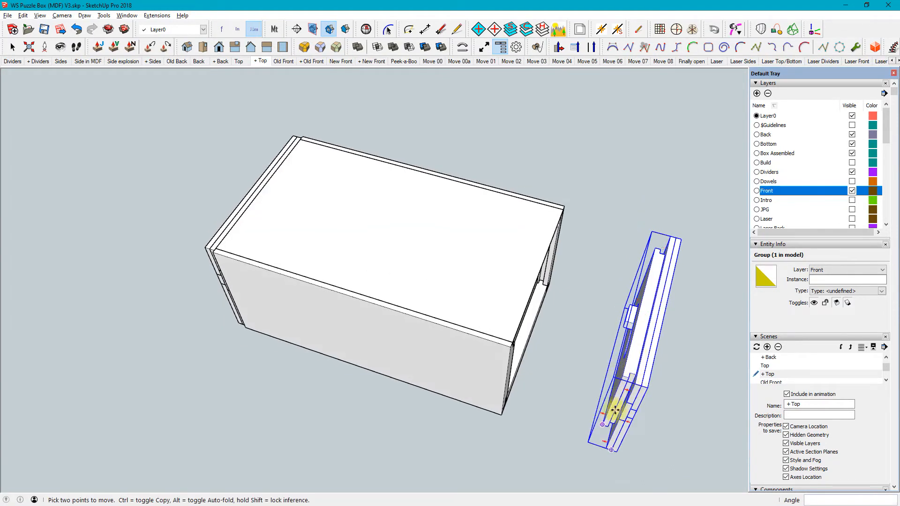
{"action": "middle_click_drag", "start_coordinate": [596, 443], "coordinate": [592, 225]}
{"action": "middle_click_drag", "start_coordinate": [526, 275], "coordinate": [737, 254]}
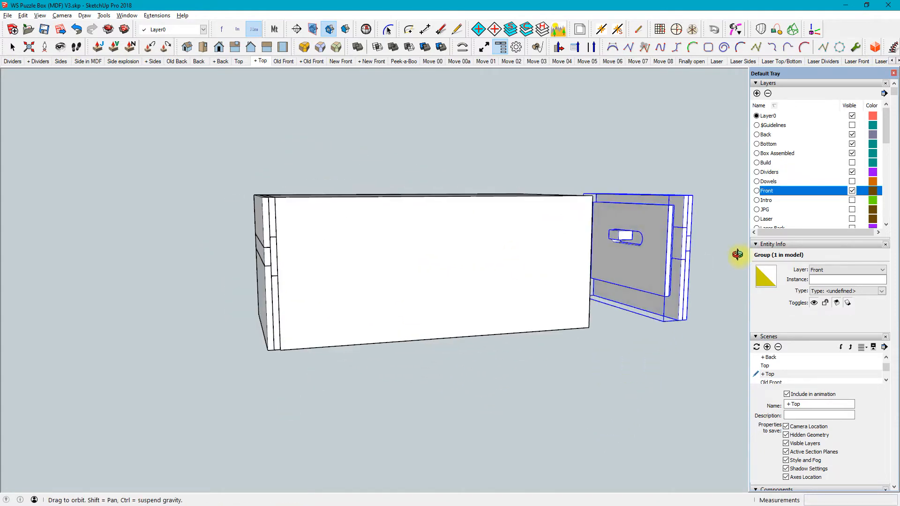
{"action": "middle_click_drag", "start_coordinate": [608, 248], "coordinate": [625, 237]}
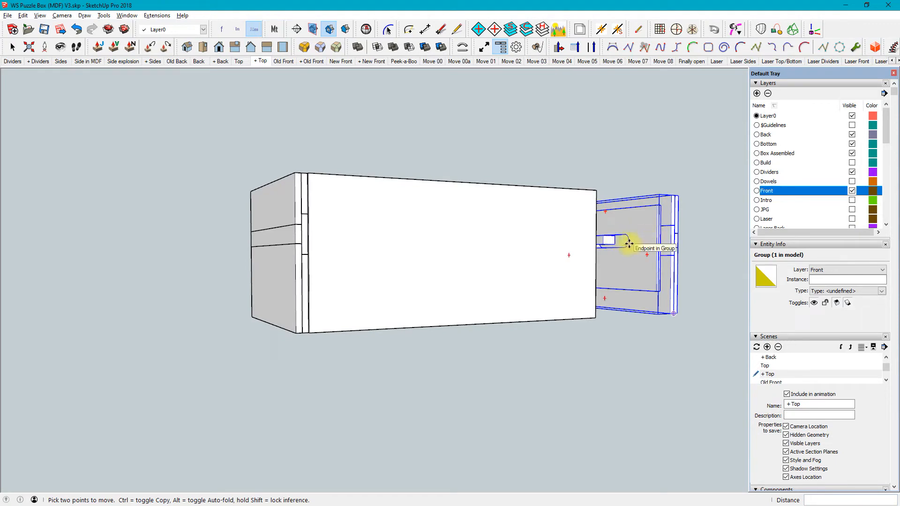
{"action": "middle_click_drag", "start_coordinate": [680, 247], "coordinate": [394, 302]}
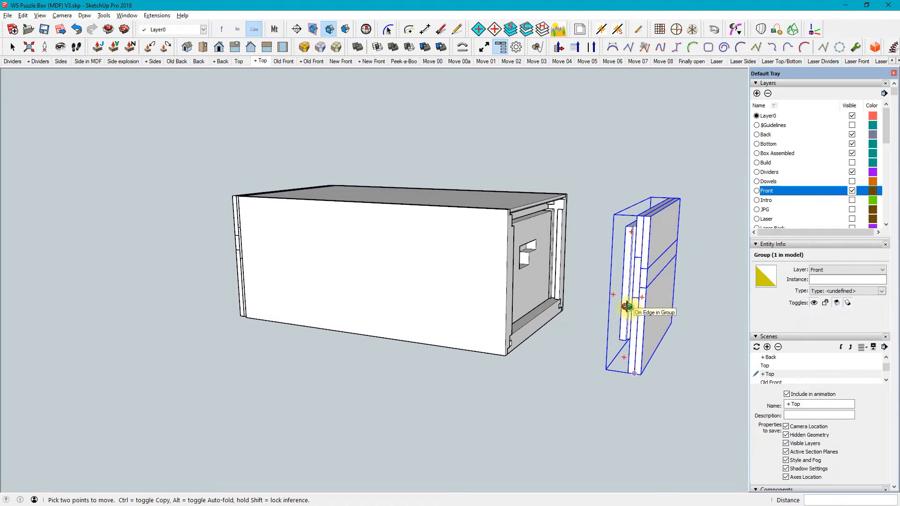
{"action": "middle_click_drag", "start_coordinate": [629, 308], "coordinate": [566, 311]}
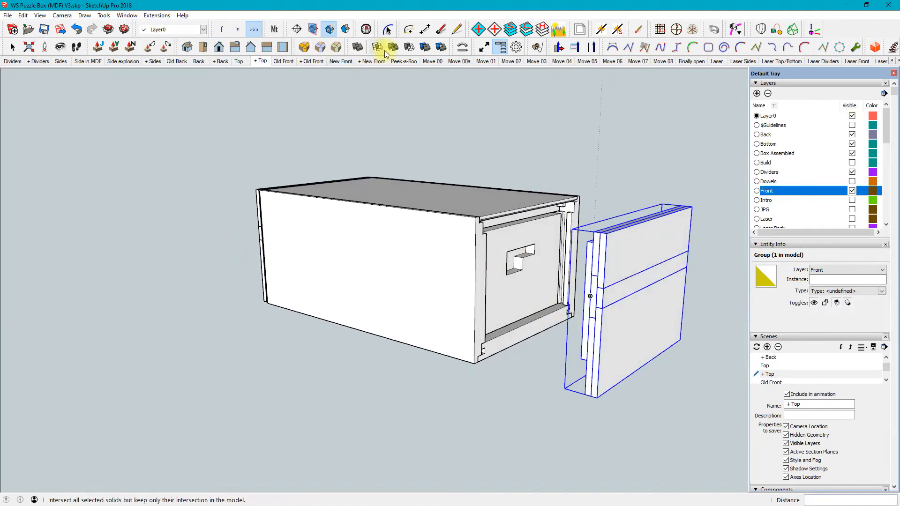
Close the tray and undo the front group's move and the Front layer's visibility change
{"action": "left_click", "coordinate": [894, 74]}
{"action": "left_click", "coordinate": [78, 29]}
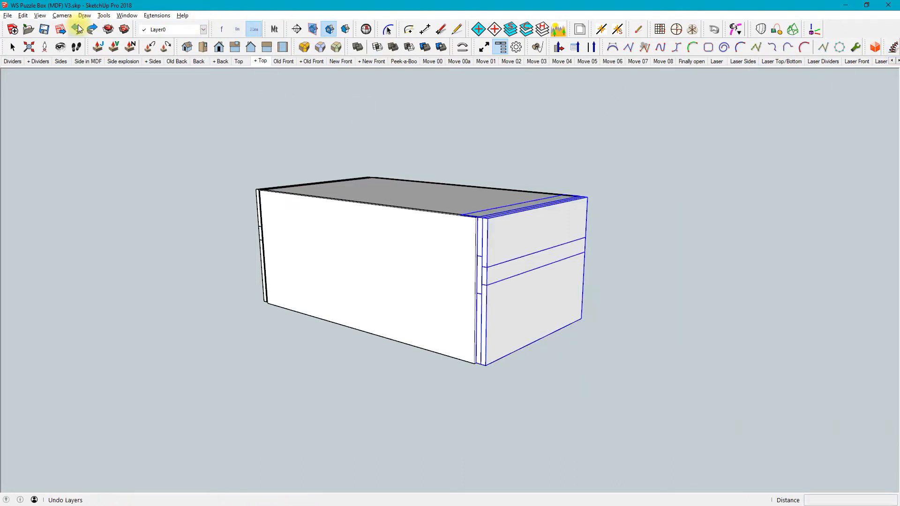
{"action": "left_click", "coordinate": [79, 30]}
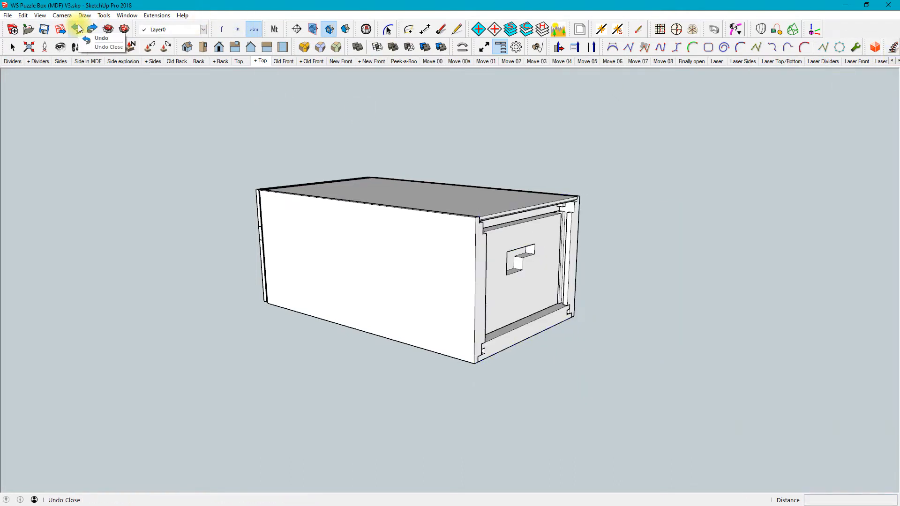
Return to the Laser Front scene, advance to the Laser Back scene, and save the model
{"action": "key", "text": "m"}
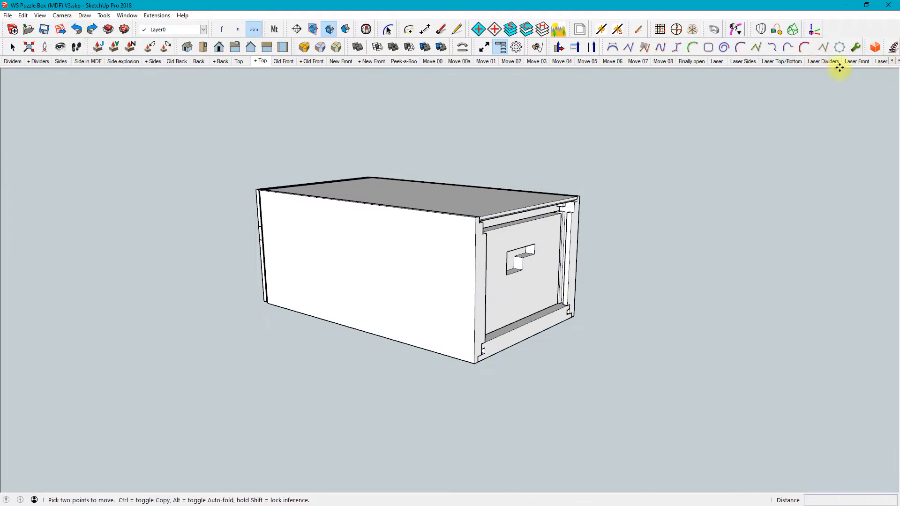
{"action": "left_click", "coordinate": [856, 62]}
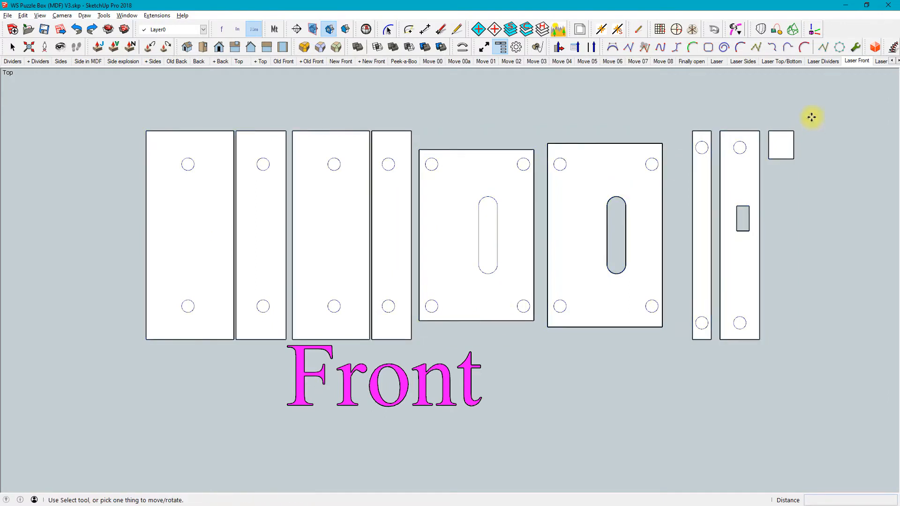
{"action": "key", "text": "Page_Down"}
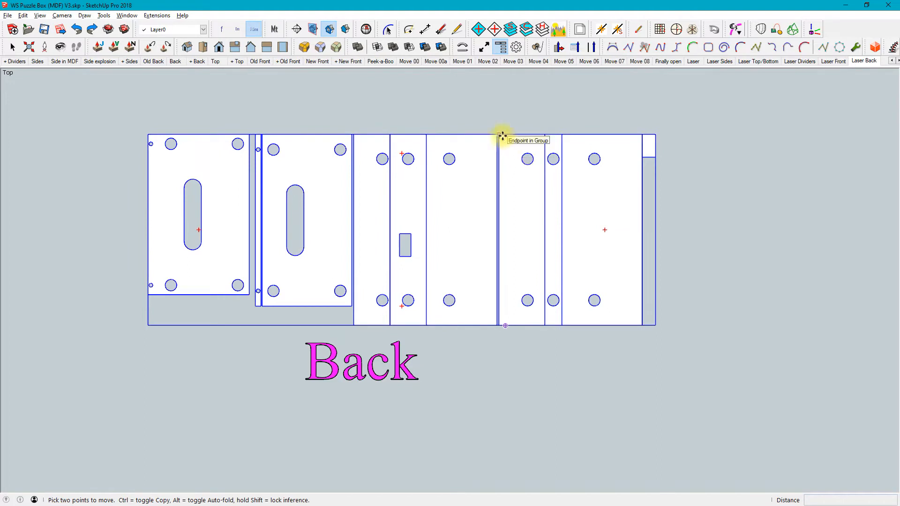
{"action": "left_click", "coordinate": [45, 30]}
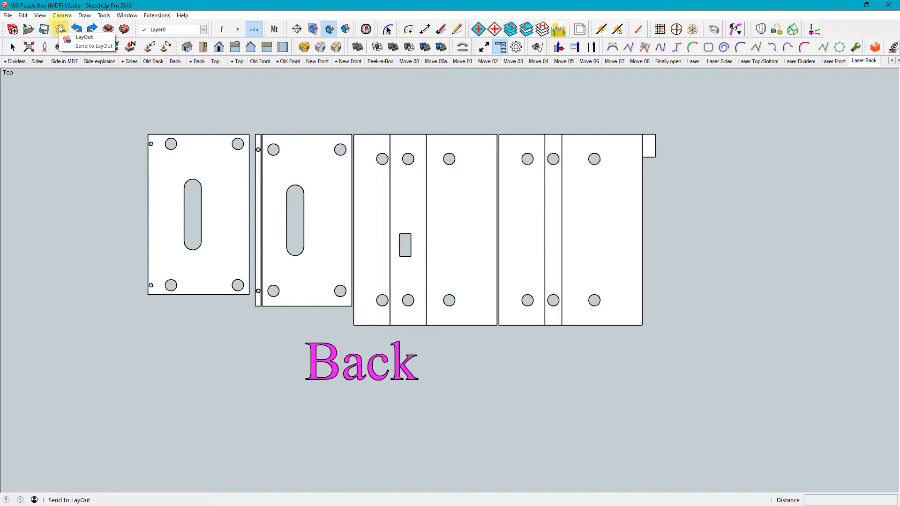
Switch to File Explorer, go to the WS Puzzle Box project's Layout folder, and open the WS Puzzle Box (MDF) V3 - White - A2 document
{"action": "key", "text": "super"}
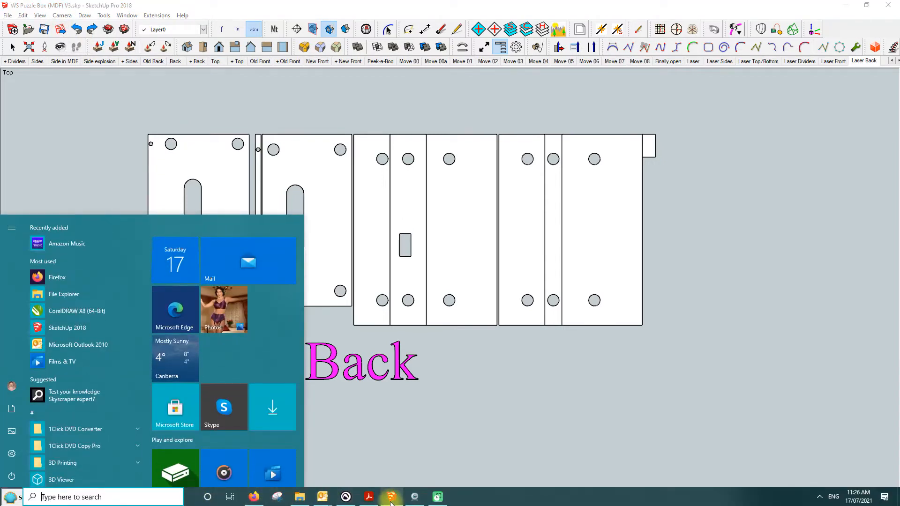
{"action": "left_click", "coordinate": [300, 498]}
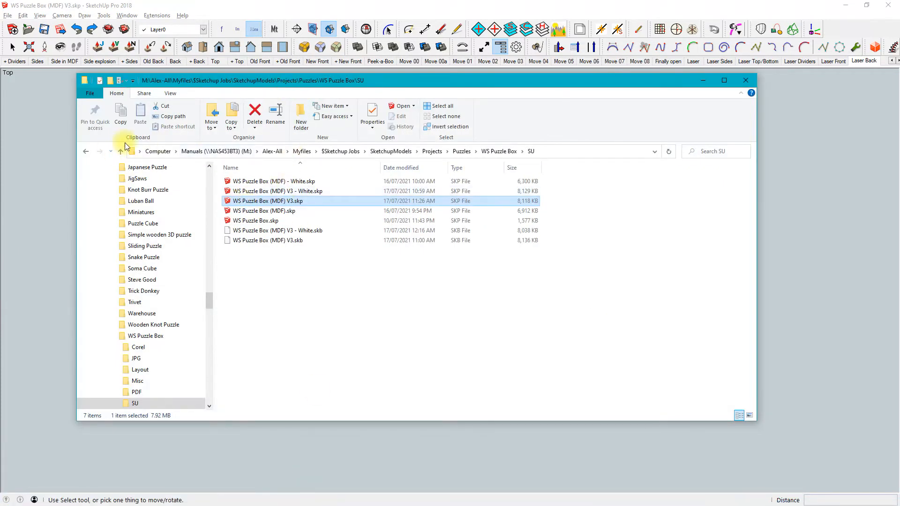
{"action": "left_click", "coordinate": [120, 151]}
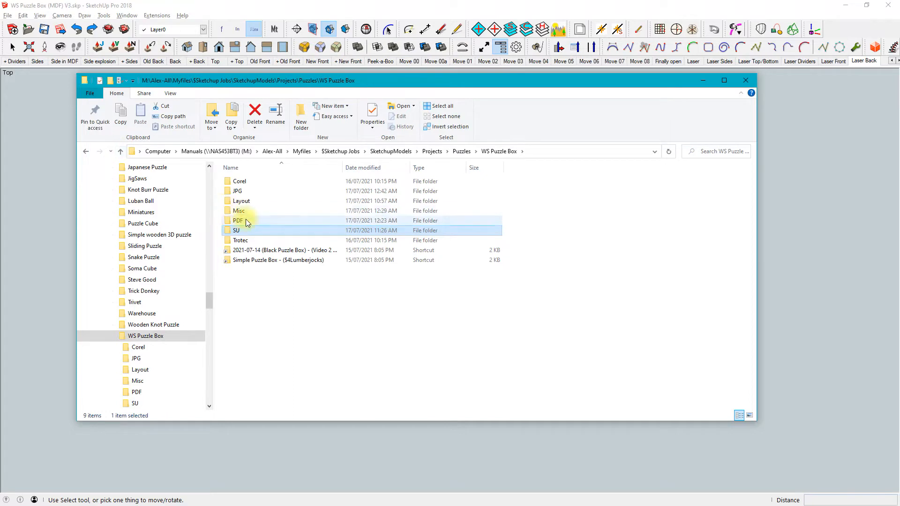
{"action": "double_click", "coordinate": [238, 201]}
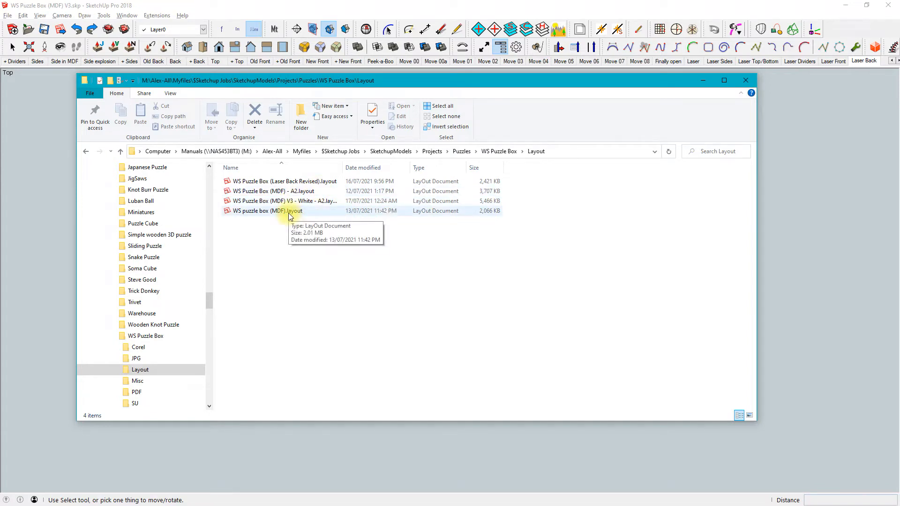
{"action": "double_click", "coordinate": [299, 202]}
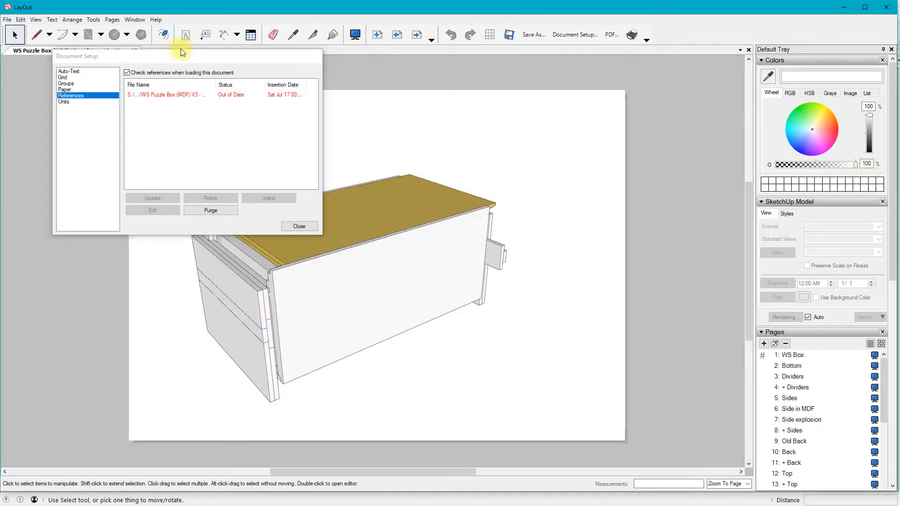
Inspect the linked WS Puzzle Box (MDF) V3 model in the document's references, leaving the setup unchanged
{"action": "left_click", "coordinate": [185, 94]}
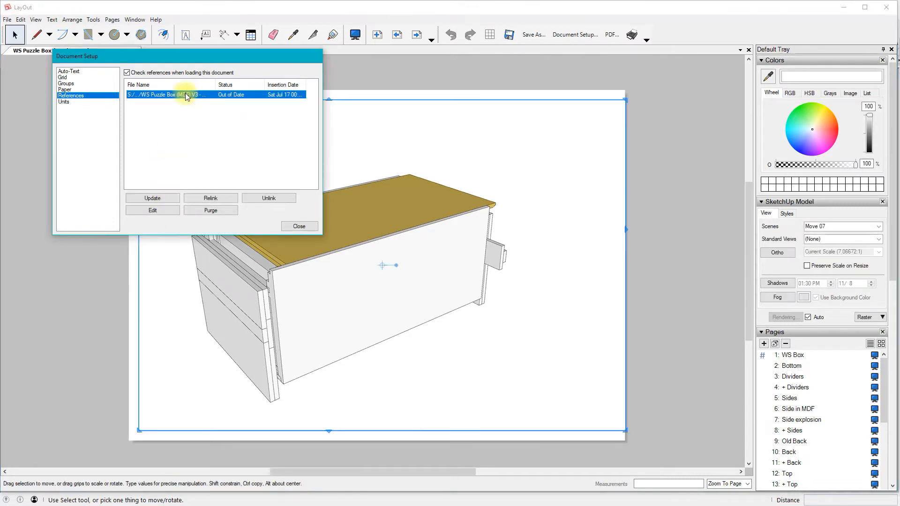
{"action": "left_click", "coordinate": [297, 253]}
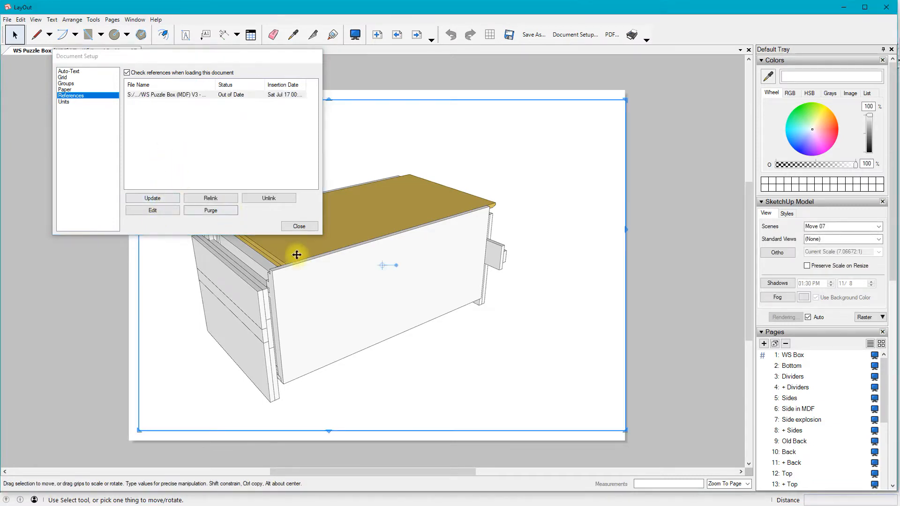
{"action": "left_click", "coordinate": [306, 228]}
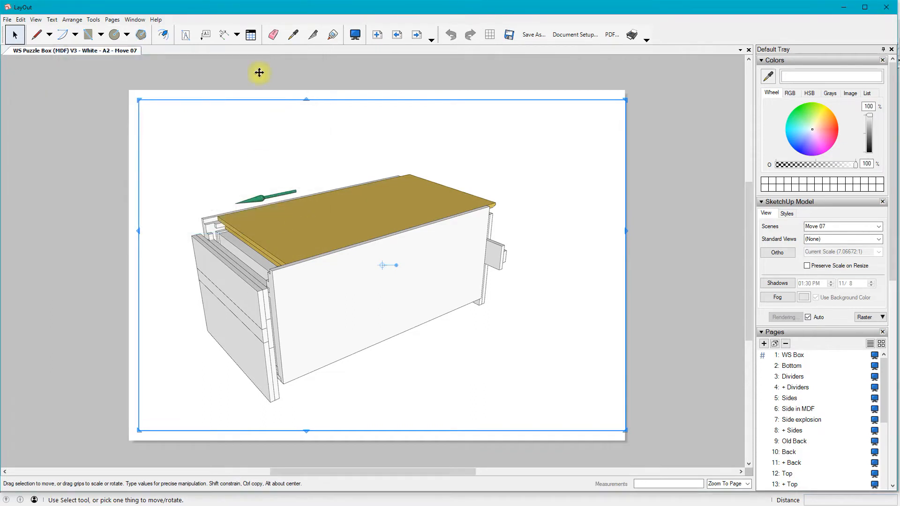
Go to the WS Box page, check its linked scene and the page list, and advance past Bottom to Dividers
{"action": "left_click", "coordinate": [793, 356]}
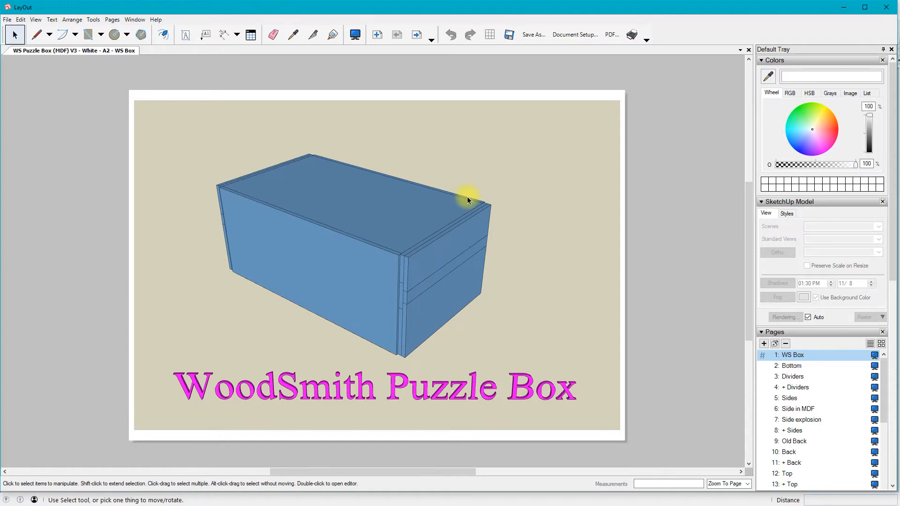
{"action": "left_click", "coordinate": [368, 223]}
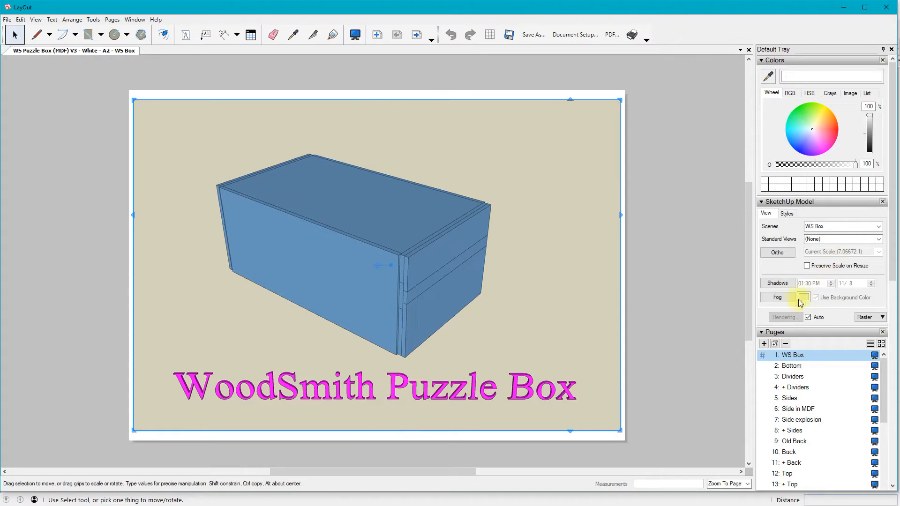
{"action": "left_click_drag", "start_coordinate": [885, 394], "coordinate": [894, 489]}
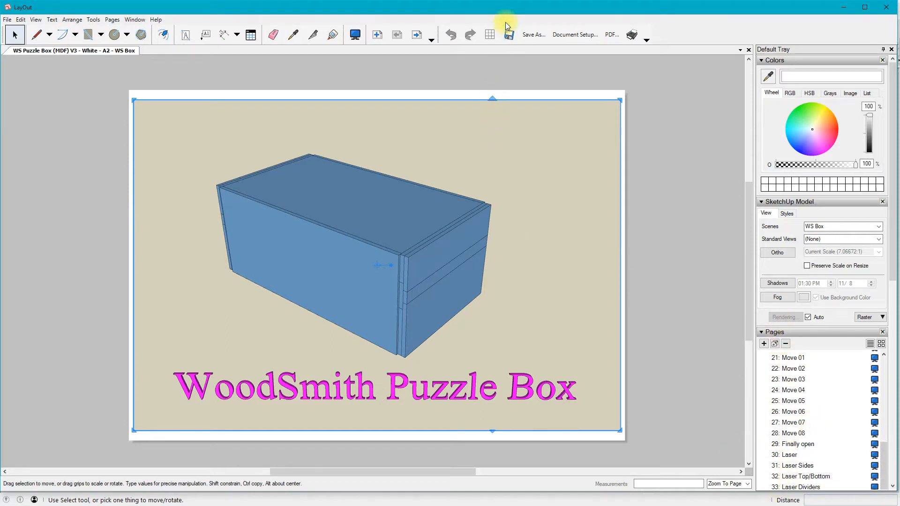
{"action": "key", "text": "Page_Down"}
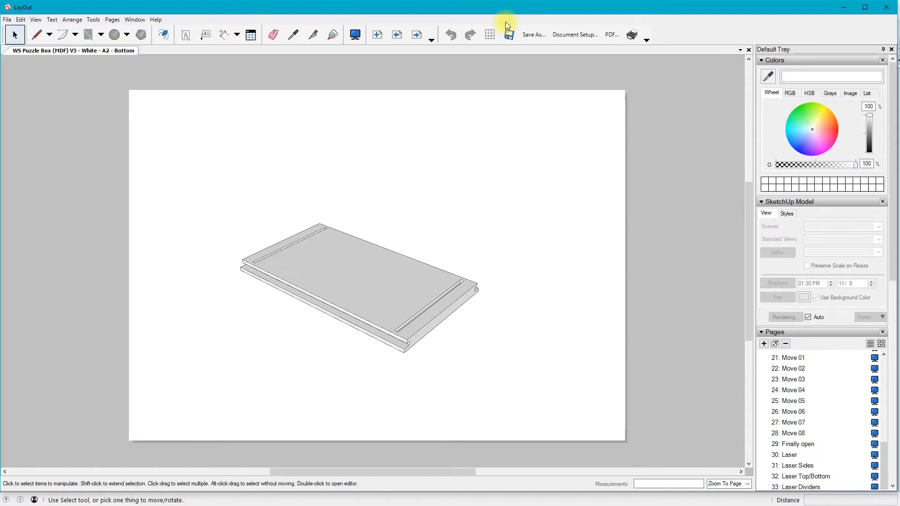
{"action": "key", "text": "Page_Down"}
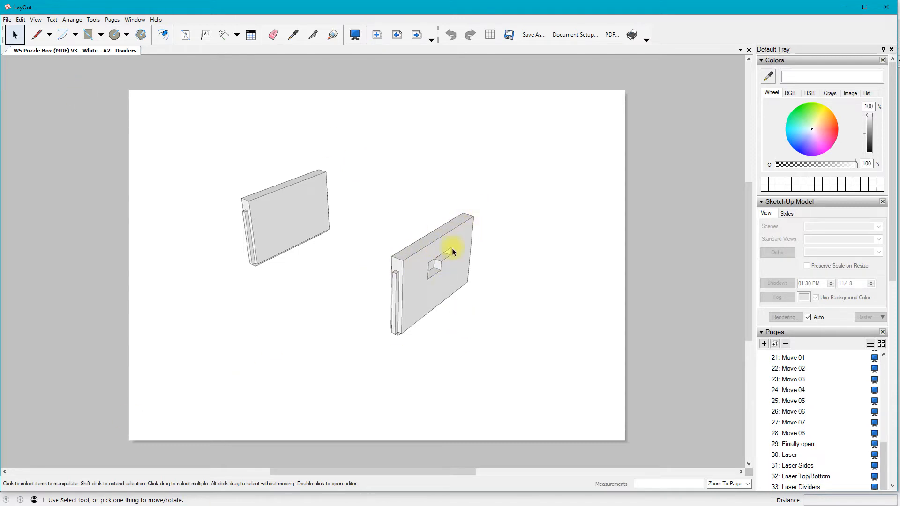
Place a horizontal linear dimension above the top edge of the divider with the cutout, and undo it
{"action": "left_click", "coordinate": [224, 38]}
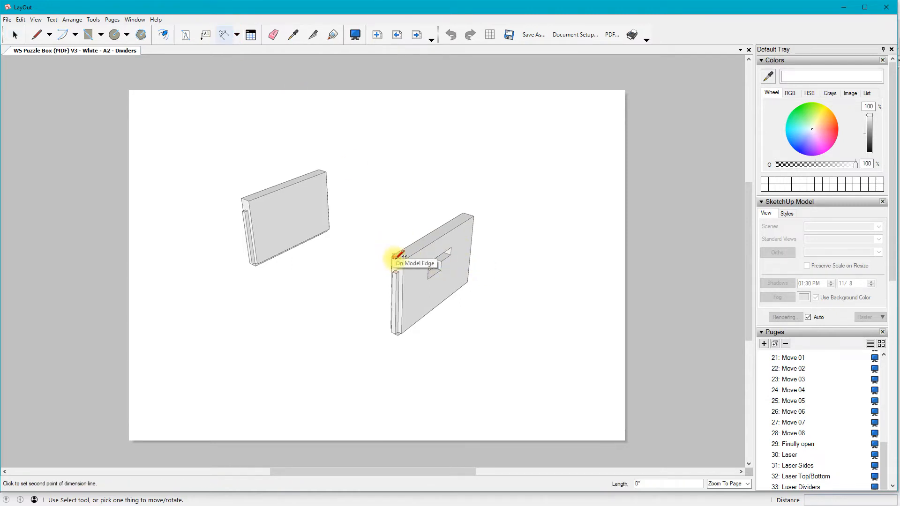
{"action": "left_click", "coordinate": [464, 212]}
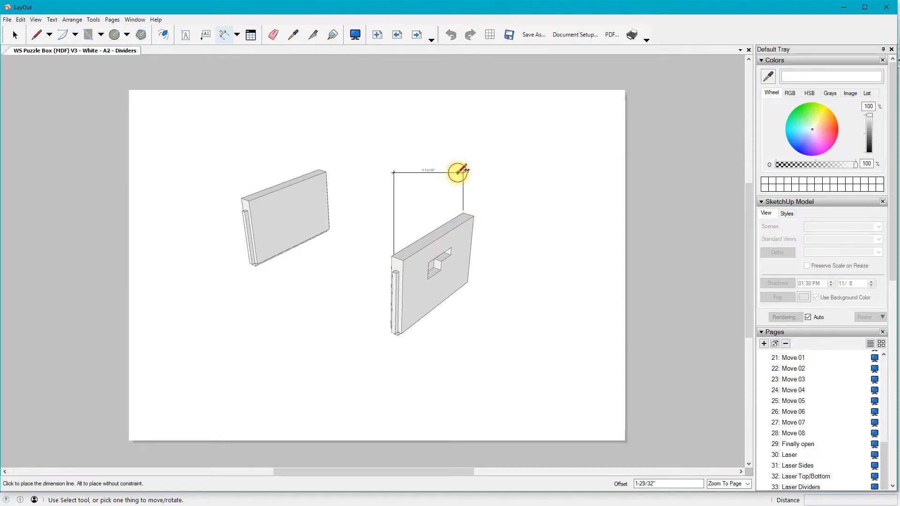
{"action": "left_click", "coordinate": [463, 169]}
{"action": "scroll", "coordinate": [462, 170], "scroll_direction": "up", "scroll_amount": 2}
{"action": "scroll", "coordinate": [458, 172], "scroll_direction": "up", "scroll_amount": 4}
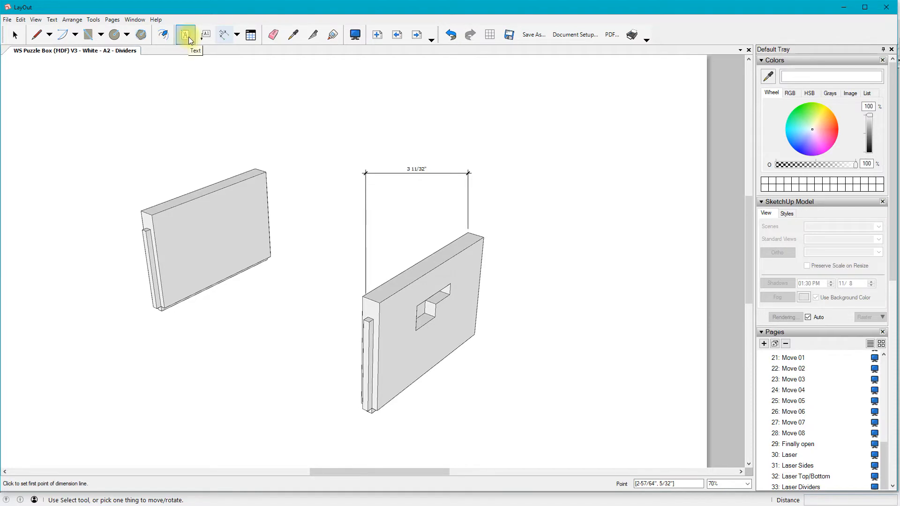
{"action": "left_click", "coordinate": [452, 37]}
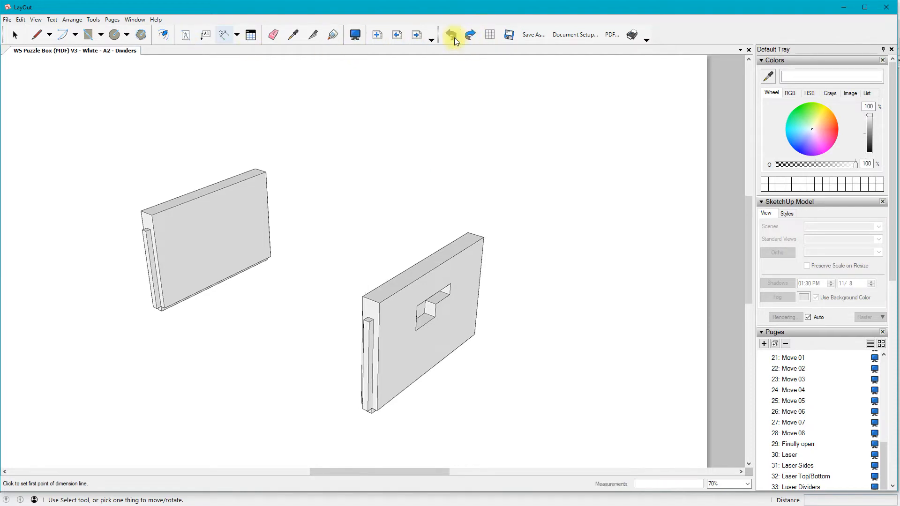
View the assembly pages one after another from Dividers to the New Front page
{"action": "scroll", "coordinate": [327, 336], "scroll_direction": "down", "scroll_amount": 3}
{"action": "scroll", "coordinate": [389, 331], "scroll_direction": "down", "scroll_amount": 1}
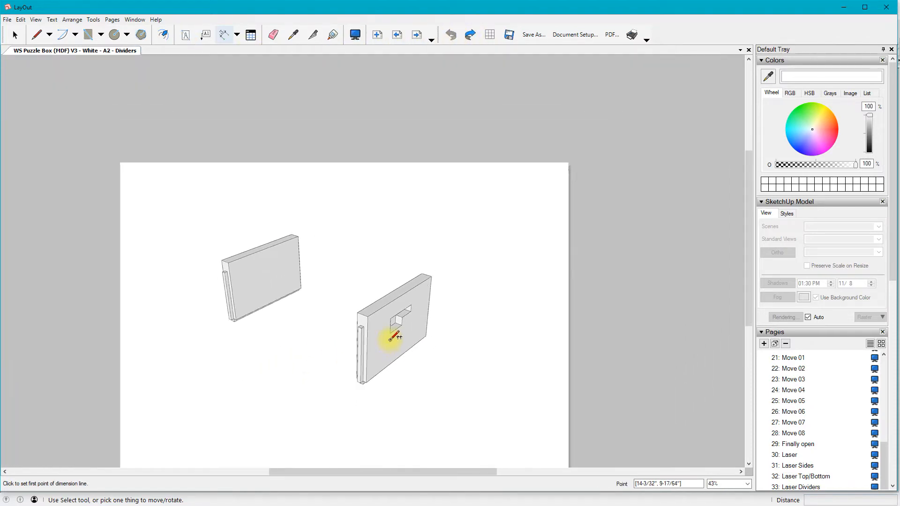
{"action": "key", "text": "Page_Down"}
{"action": "key", "text": "Page_Down"}
{"action": "key", "text": "Page_Down"}
{"action": "key", "text": "Page_Down"}
{"action": "key", "text": "Page_Down"}
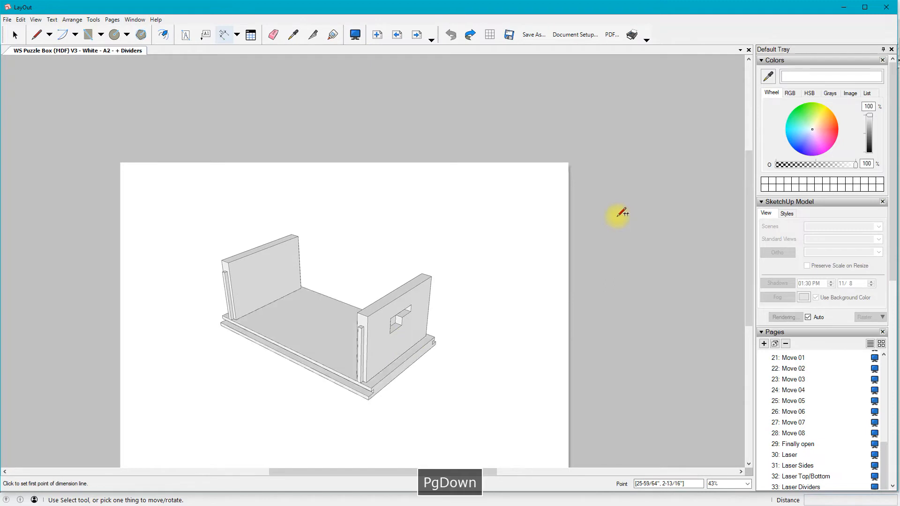
{"action": "key", "text": "Page_Down"}
{"action": "key", "text": "Page_Down"}
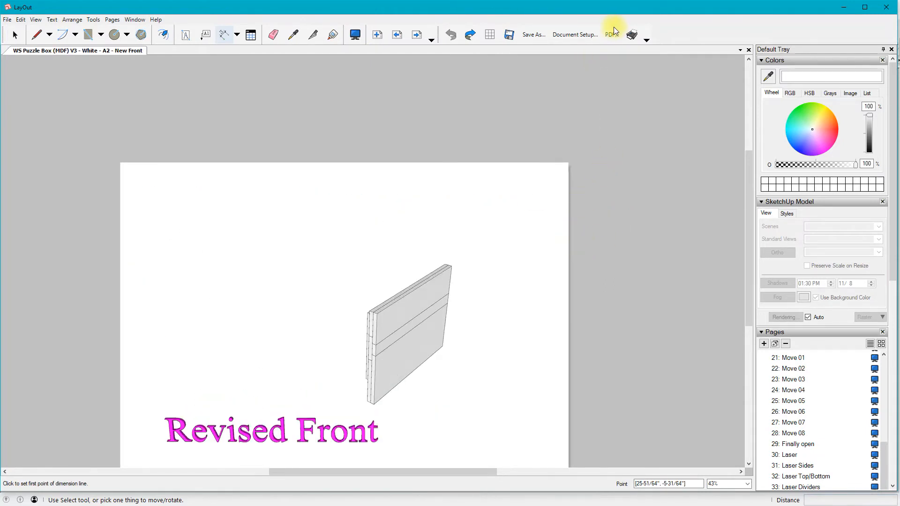
Look at the document's export formats, including PDF, without exporting anything
{"action": "left_click", "coordinate": [8, 20]}
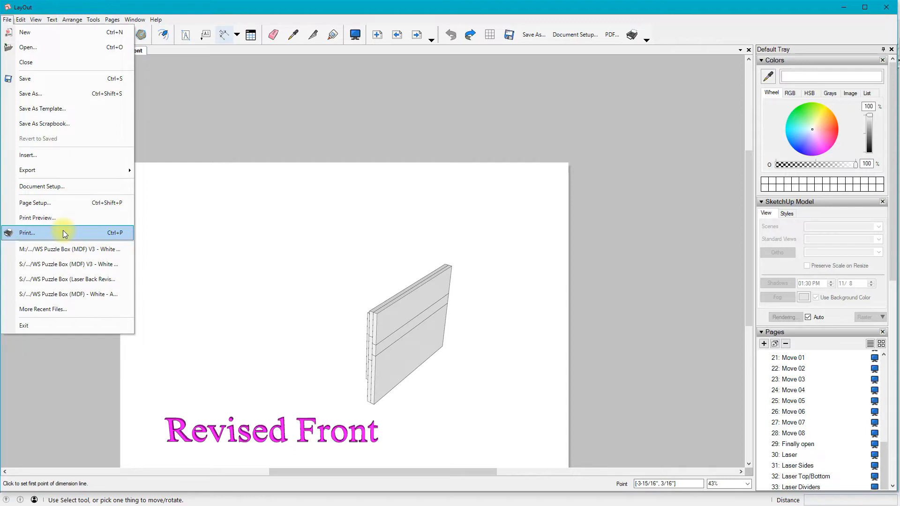
{"action": "mouse_move", "coordinate": [53, 165]}
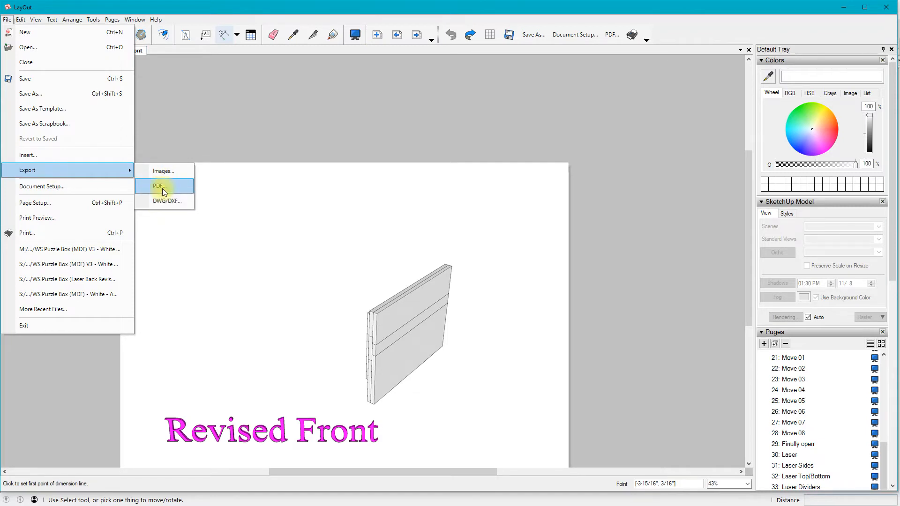
{"action": "left_click", "coordinate": [282, 103]}
{"action": "left_click", "coordinate": [282, 101]}
Switch to File Explorer, go to the project's PDF folder, and open WS Puzzle Box (MDF) - White (V3) - A2.pdf
{"action": "key", "text": "alt+Tab"}
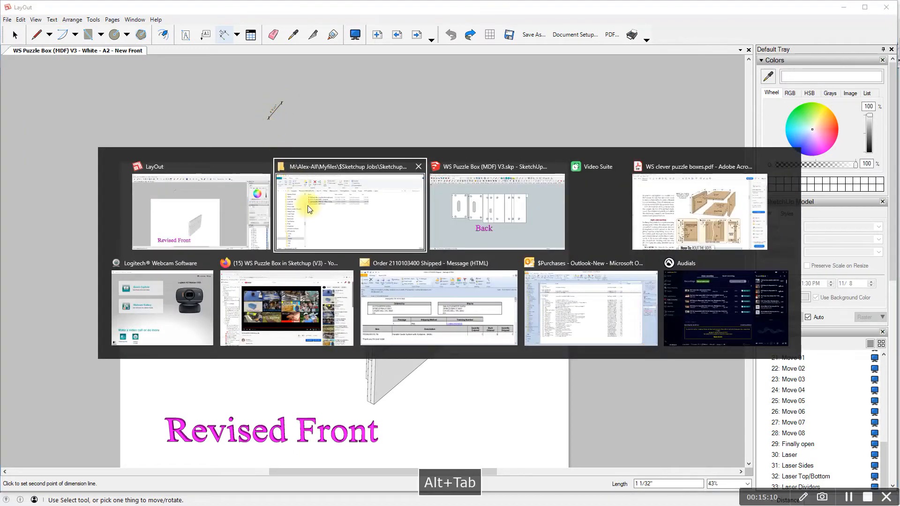
{"action": "left_click", "coordinate": [336, 217]}
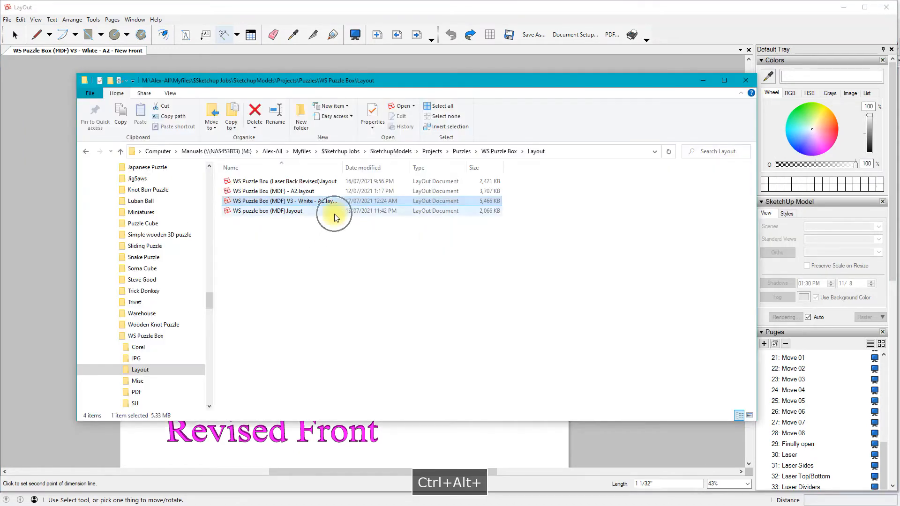
{"action": "left_click", "coordinate": [122, 155]}
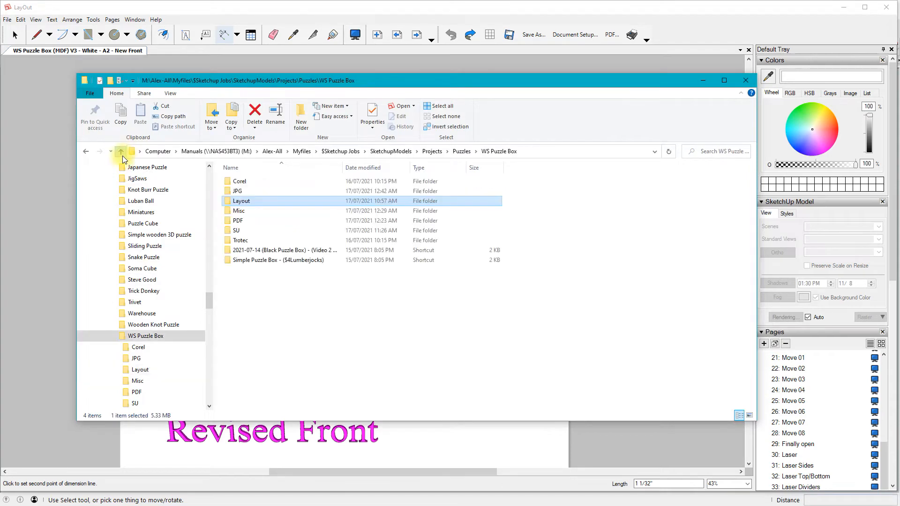
{"action": "double_click", "coordinate": [238, 220]}
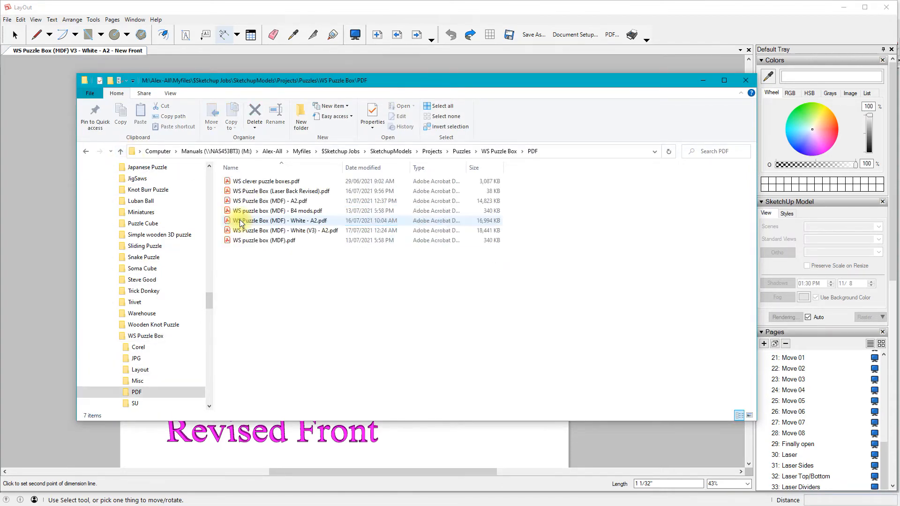
{"action": "left_click", "coordinate": [315, 231]}
{"action": "double_click", "coordinate": [314, 231]}
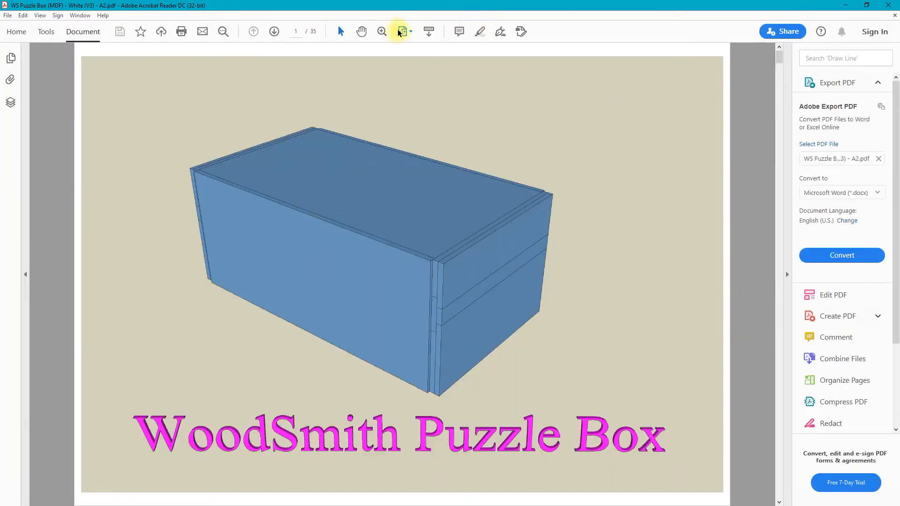
Page through the PDF from the cover to page 20, reviewing the parts and opening moves, and close it
{"action": "left_click", "coordinate": [272, 32]}
{"action": "left_click", "coordinate": [272, 32]}
{"action": "left_click", "coordinate": [273, 32]}
{"action": "left_click", "coordinate": [272, 31]}
{"action": "left_click", "coordinate": [272, 32]}
{"action": "left_click", "coordinate": [272, 31]}
{"action": "left_click", "coordinate": [273, 31]}
{"action": "left_click", "coordinate": [272, 32]}
{"action": "left_click", "coordinate": [273, 32]}
{"action": "left_click", "coordinate": [272, 32]}
{"action": "left_click", "coordinate": [272, 32]}
{"action": "left_click", "coordinate": [273, 32]}
{"action": "left_click", "coordinate": [272, 32]}
{"action": "left_click", "coordinate": [272, 32]}
{"action": "left_click", "coordinate": [272, 32]}
{"action": "left_click", "coordinate": [273, 32]}
{"action": "left_click", "coordinate": [272, 32]}
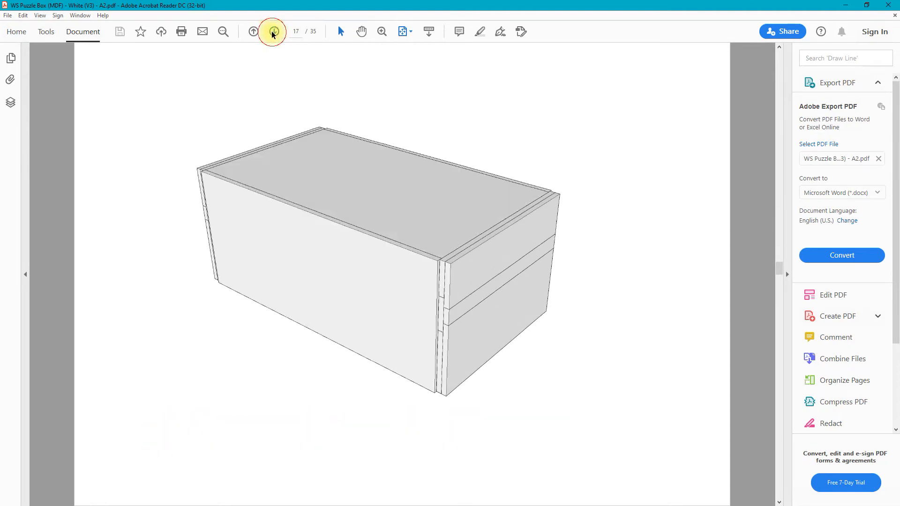
{"action": "left_click", "coordinate": [272, 32]}
{"action": "left_click", "coordinate": [273, 32]}
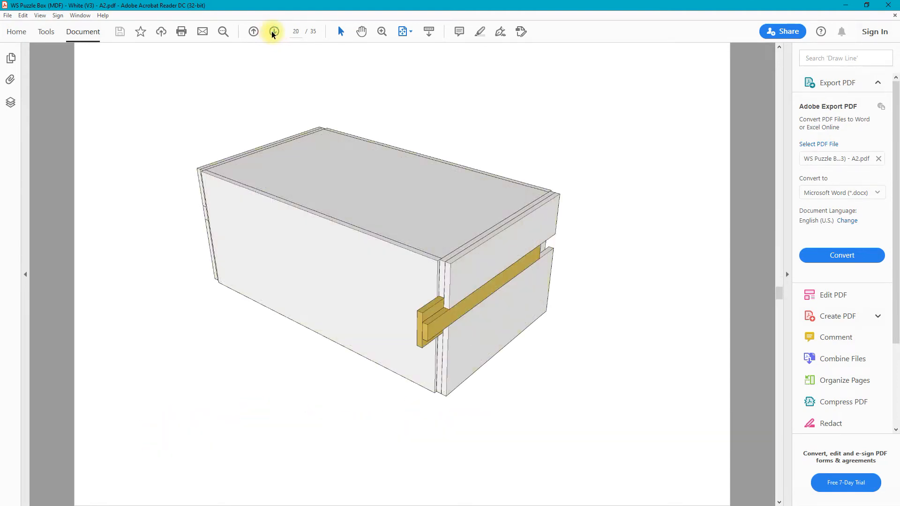
{"action": "left_click", "coordinate": [885, 6]}
{"action": "left_click", "coordinate": [889, 6]}
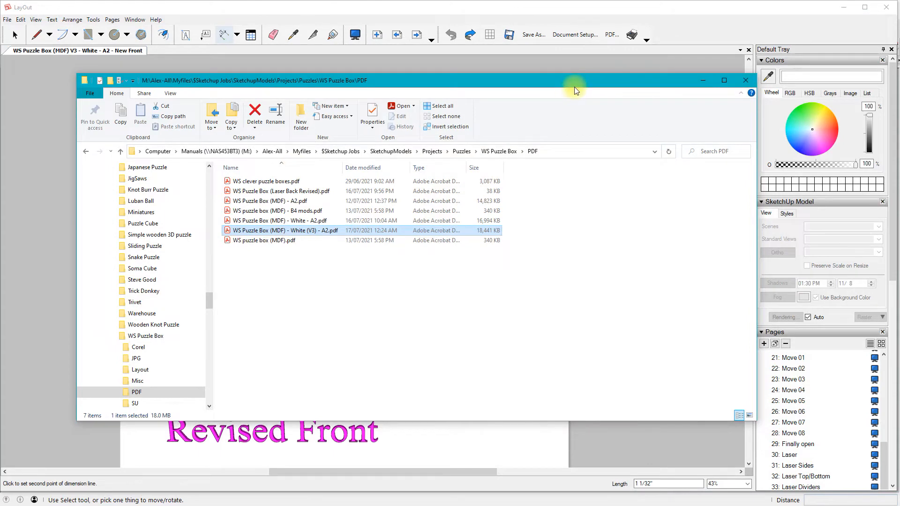
Go to the WS Puzzle Box project's Corel folder and select WS Puzzle Box (3mm).cdr
{"action": "left_click", "coordinate": [120, 151]}
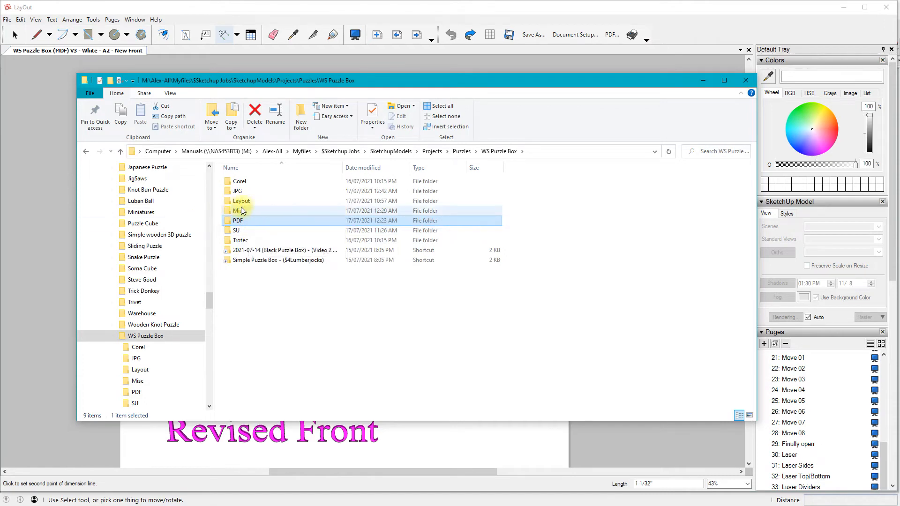
{"action": "double_click", "coordinate": [249, 181]}
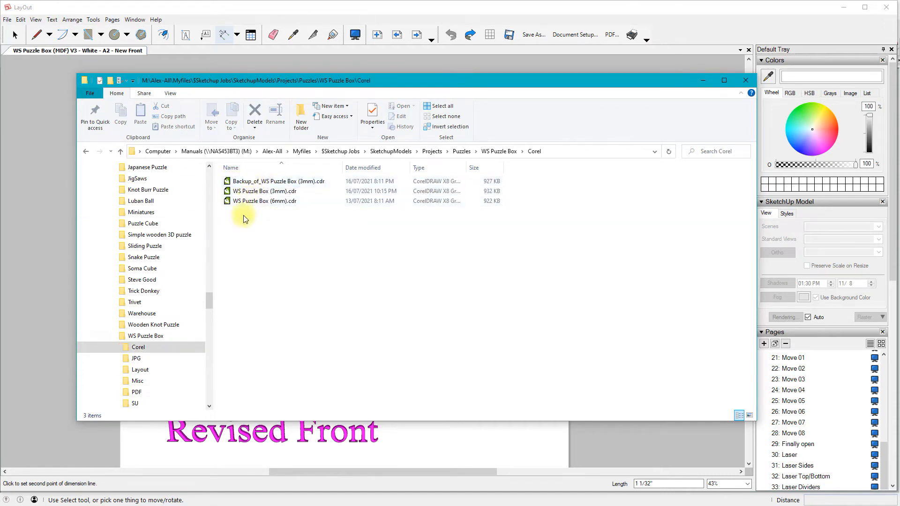
{"action": "left_click", "coordinate": [249, 191]}
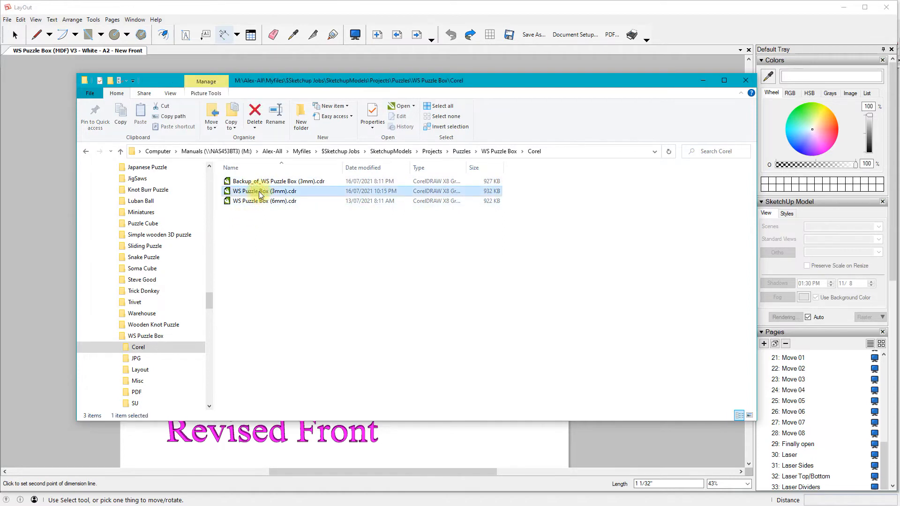
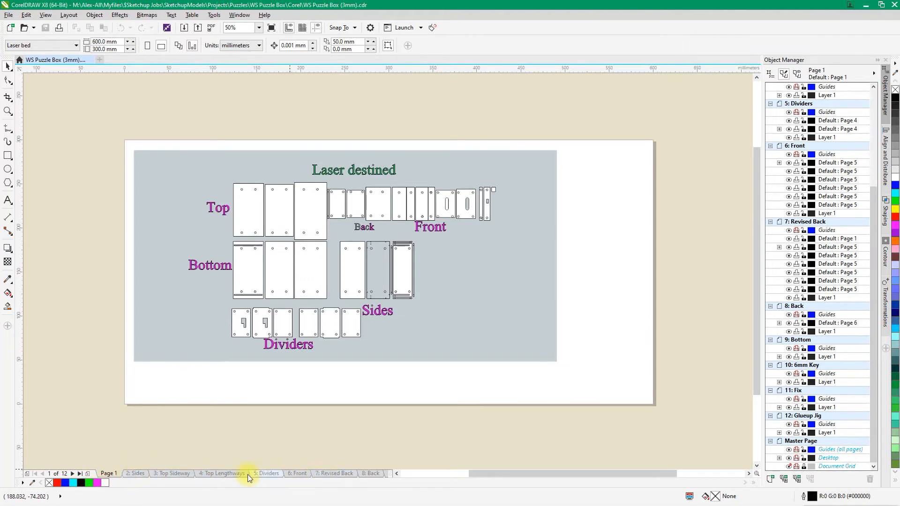
Look at the Top Lengthways, Sides and Top Sideway pages of the 3 mm laser-cutting file
{"action": "left_click", "coordinate": [227, 473]}
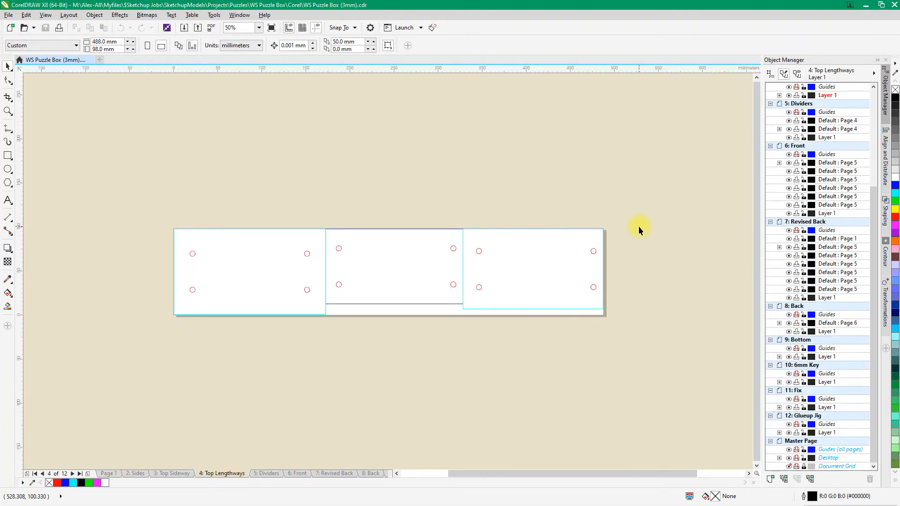
{"action": "left_click", "coordinate": [144, 469]}
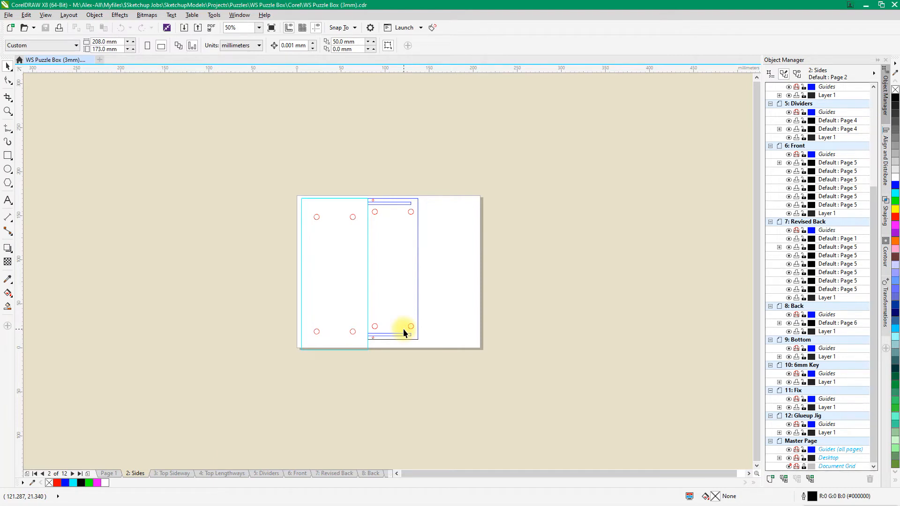
{"action": "scroll", "coordinate": [409, 291], "scroll_direction": "up", "scroll_amount": 2}
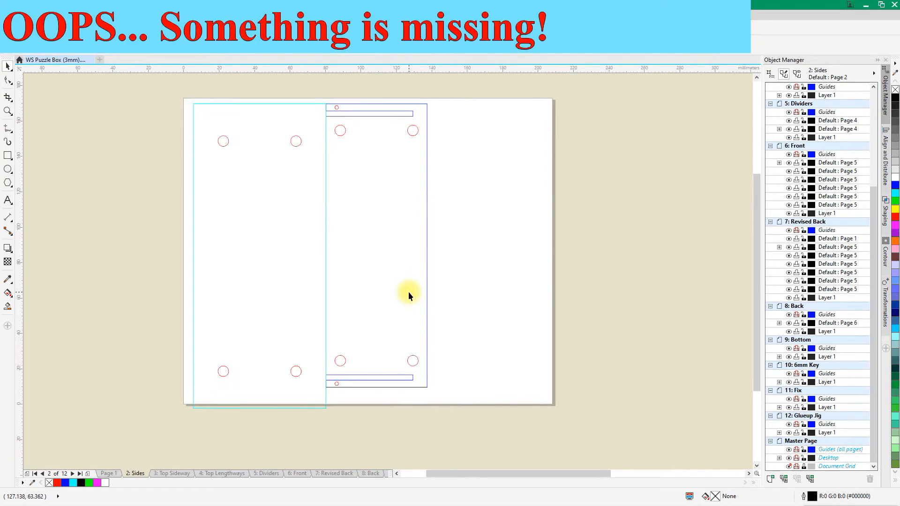
{"action": "left_click", "coordinate": [178, 477]}
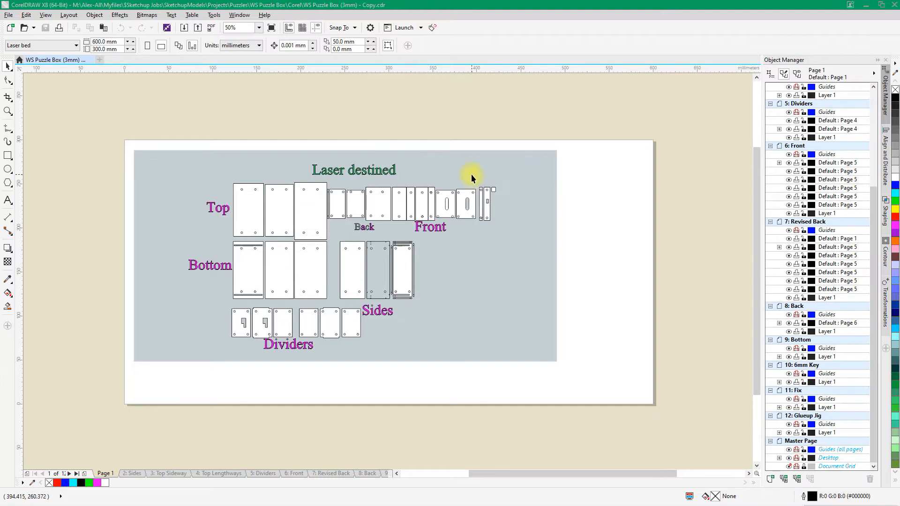
Examine the cut and engrave outlines on the Sides page of WS Puzzle Box (3mm) - Copy.cdr up close
{"action": "left_click", "coordinate": [137, 473]}
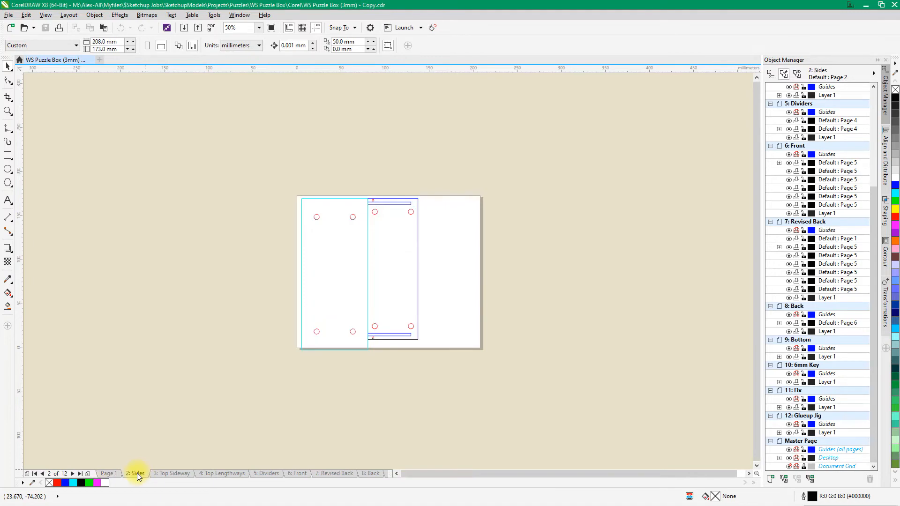
{"action": "scroll", "coordinate": [394, 297], "scroll_direction": "up", "scroll_amount": 2}
{"action": "scroll", "coordinate": [394, 297], "scroll_direction": "down", "scroll_amount": 2}
{"action": "scroll", "coordinate": [375, 266], "scroll_direction": "up", "scroll_amount": 2}
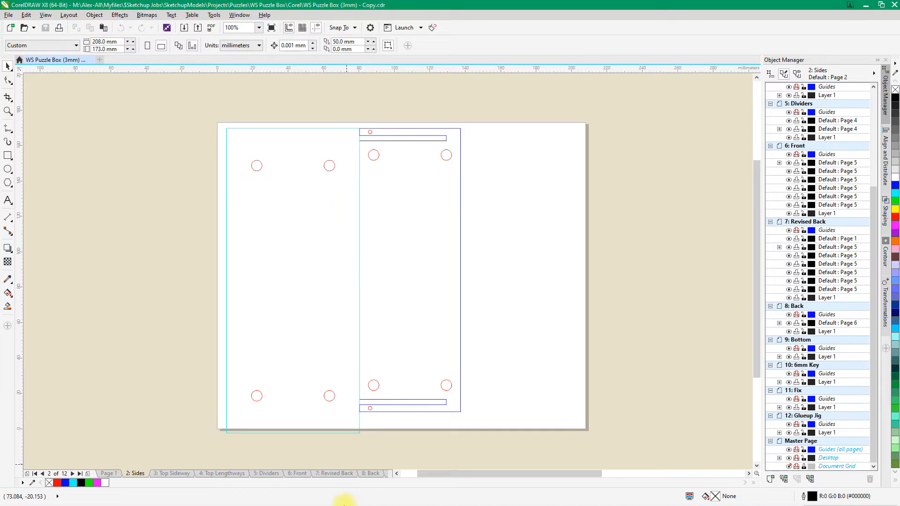
Switch to SketchUp and send the Laser Sides scene to a new LayOut document based on the Speedy laser bed template
{"action": "key", "text": "super"}
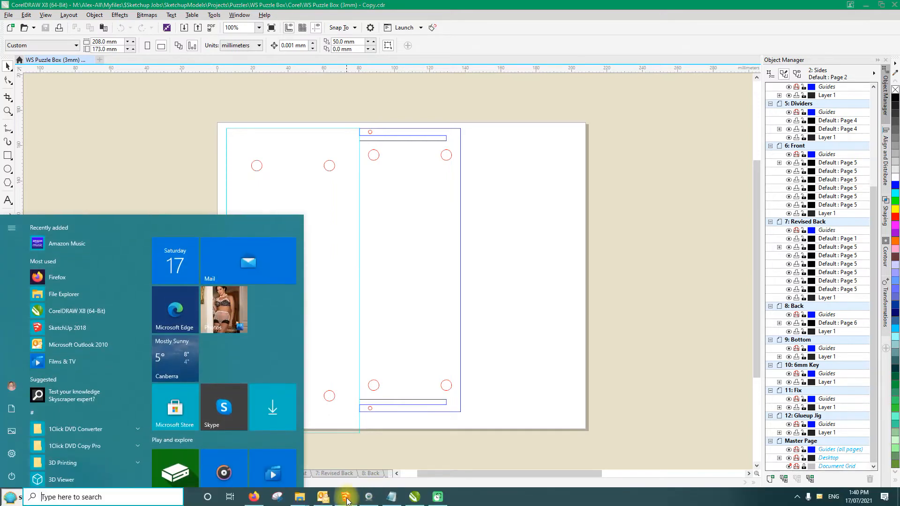
{"action": "left_click", "coordinate": [347, 496]}
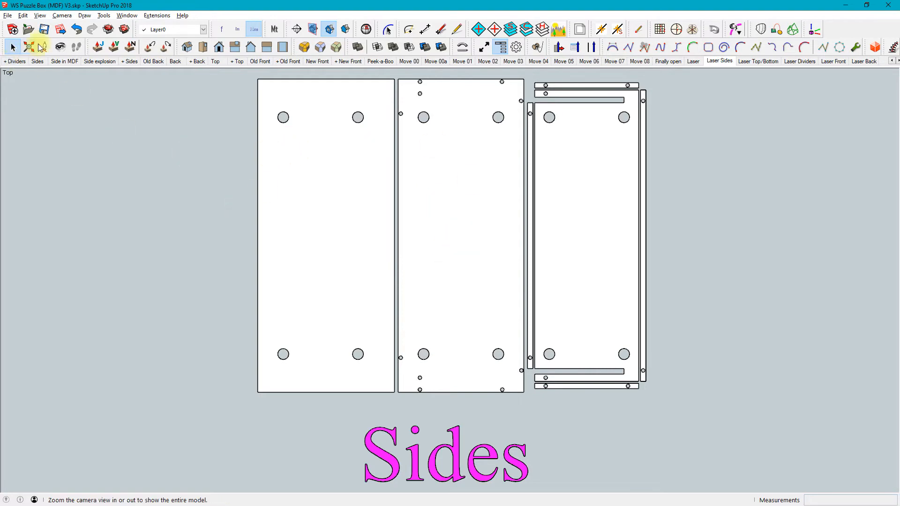
{"action": "left_click", "coordinate": [61, 30]}
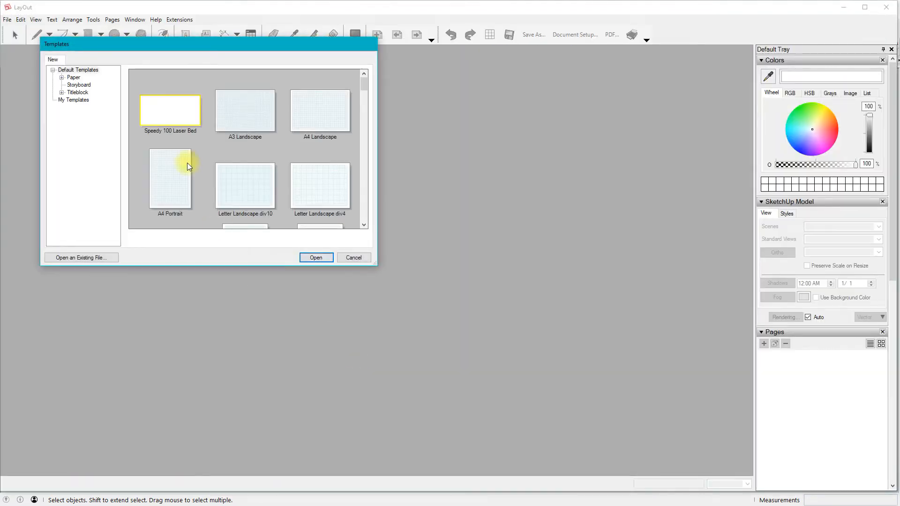
{"action": "double_click", "coordinate": [161, 117]}
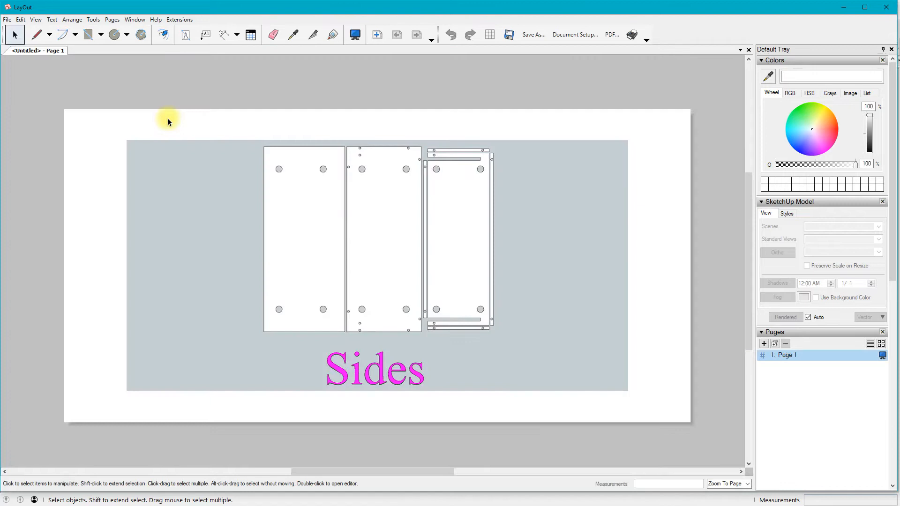
Make the Sides viewport preserve its scale on resize and set its scale to 1 mm:1 mm (1:1)
{"action": "left_click", "coordinate": [551, 230]}
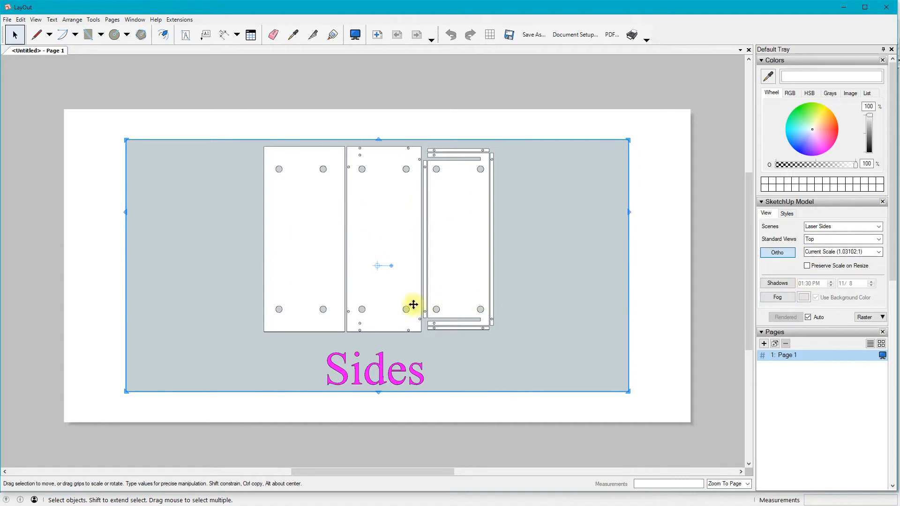
{"action": "left_click", "coordinate": [806, 268]}
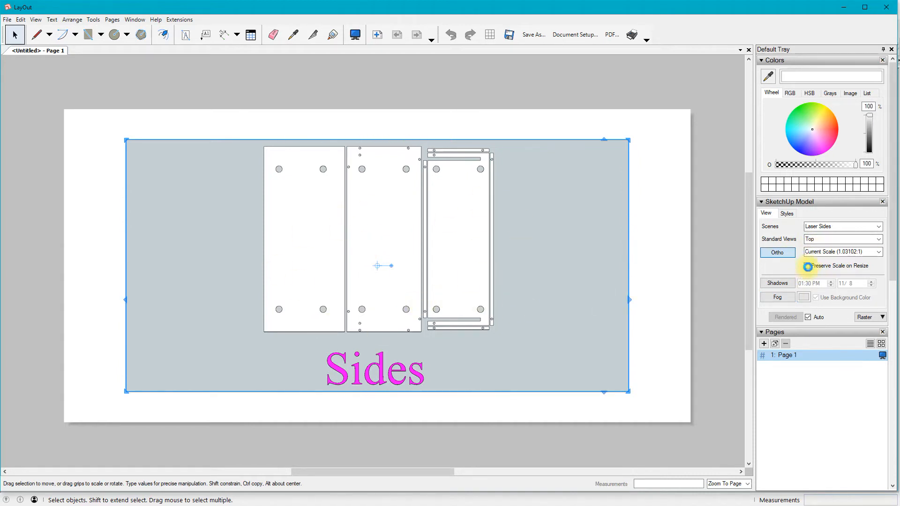
{"action": "left_click", "coordinate": [875, 254]}
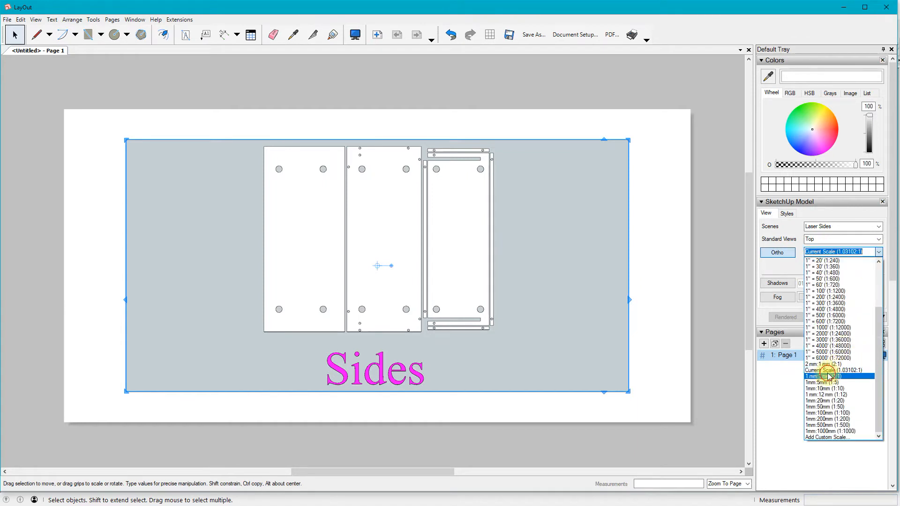
{"action": "left_click", "coordinate": [828, 376]}
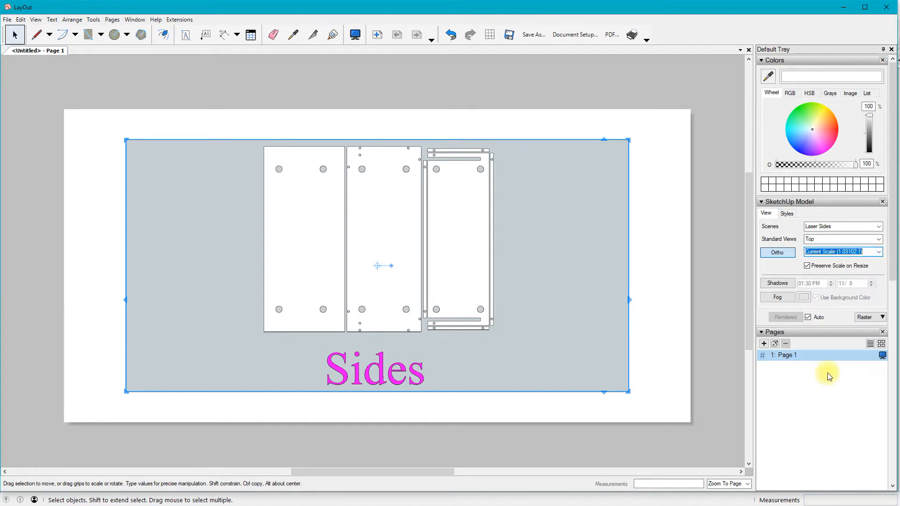
{"action": "left_click", "coordinate": [881, 254]}
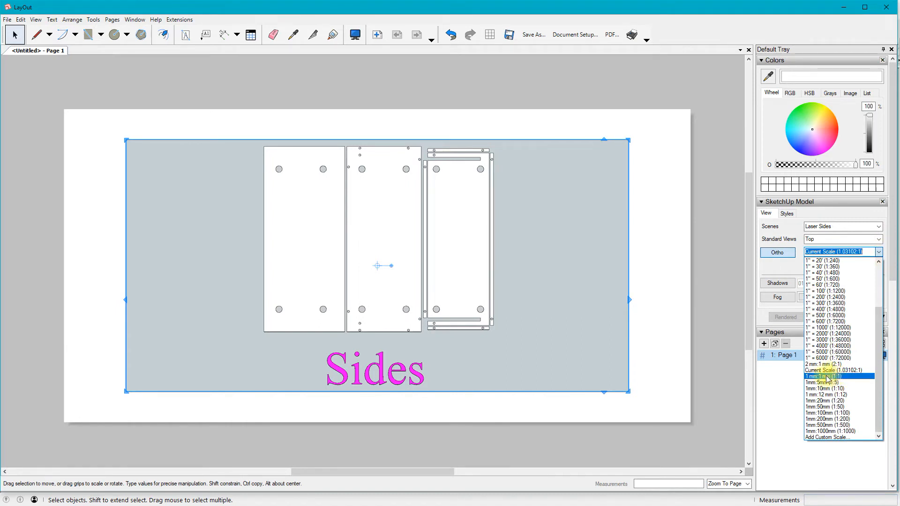
{"action": "left_click", "coordinate": [833, 377]}
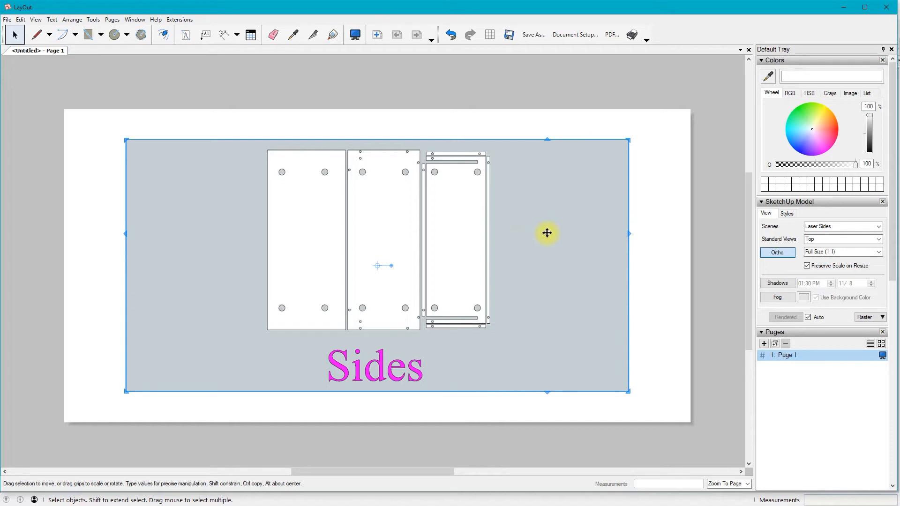
Turn off the Sides viewport's background and set its rendering to Vector
{"action": "left_click", "coordinate": [791, 213]}
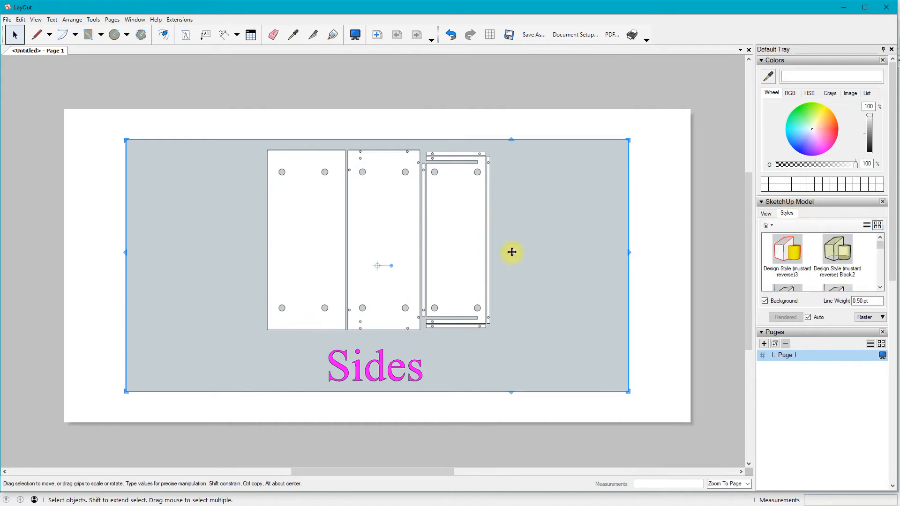
{"action": "left_click", "coordinate": [765, 301]}
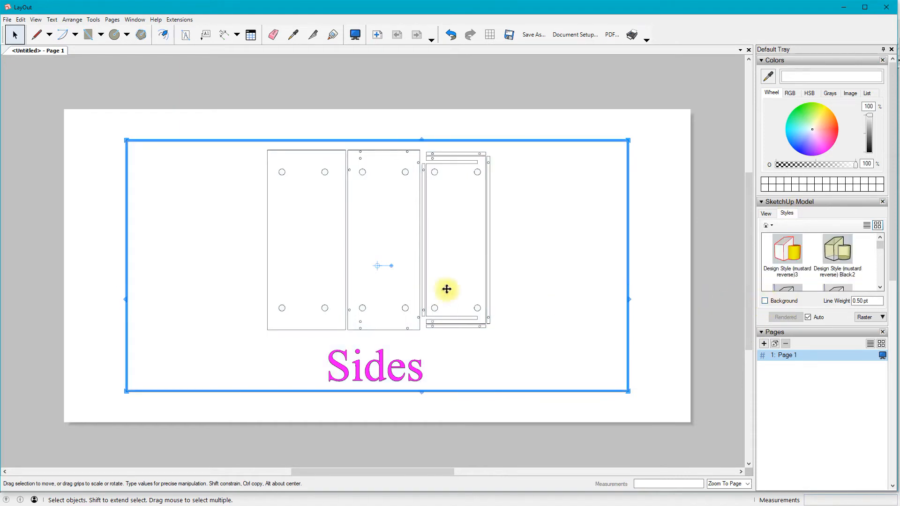
{"action": "left_click", "coordinate": [883, 318]}
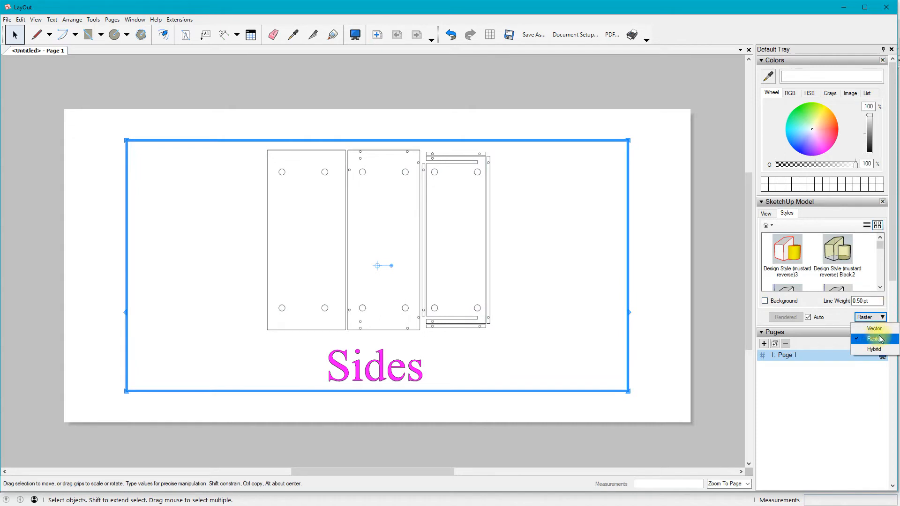
{"action": "left_click", "coordinate": [874, 329]}
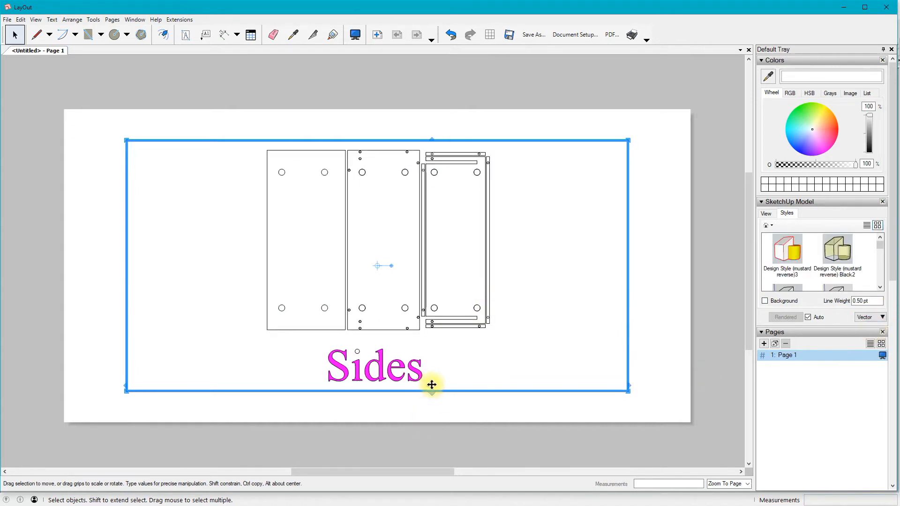
Crop the viewport's lower edge to just below the parts, leaving out the Sides label, and deselect it
{"action": "left_click_drag", "start_coordinate": [429, 392], "coordinate": [437, 344]}
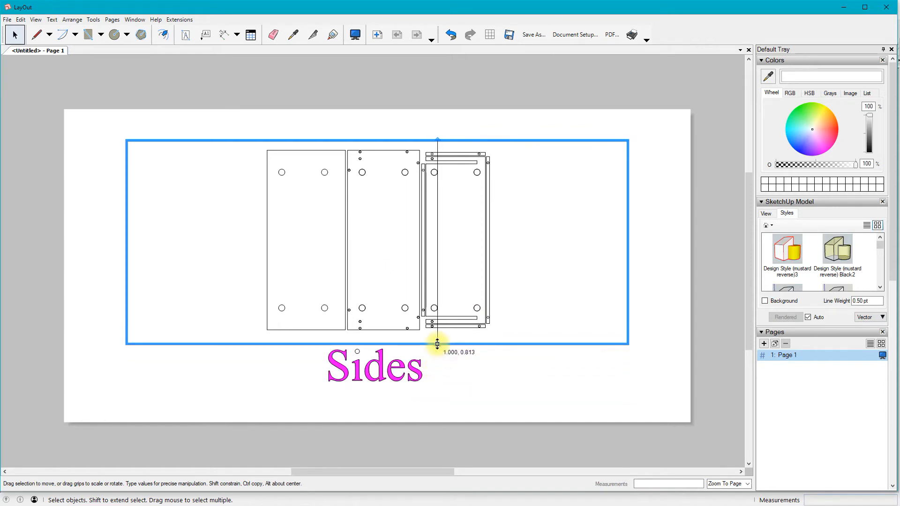
{"action": "left_click_drag", "start_coordinate": [439, 343], "coordinate": [439, 344]}
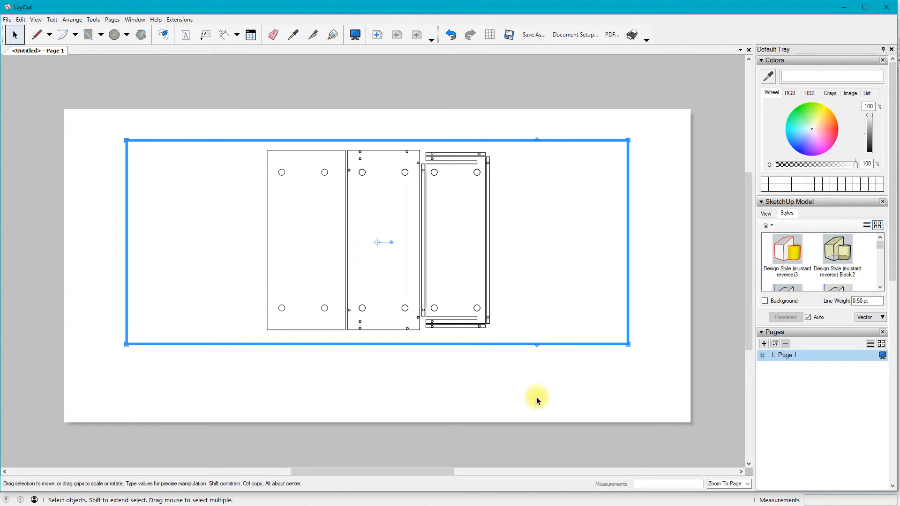
{"action": "left_click", "coordinate": [658, 245]}
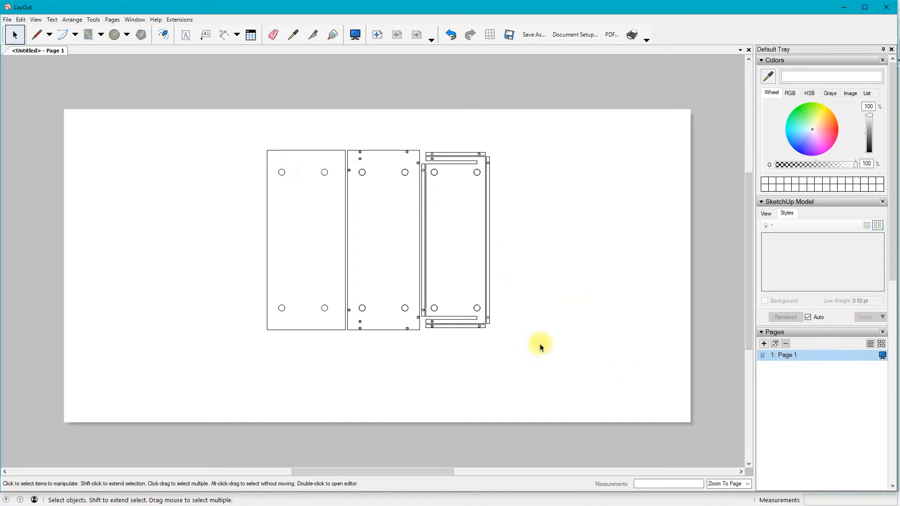
Start a PDF export of the page and go to the WS Puzzle Box project's PDF folder as destination
{"action": "left_click", "coordinate": [7, 19]}
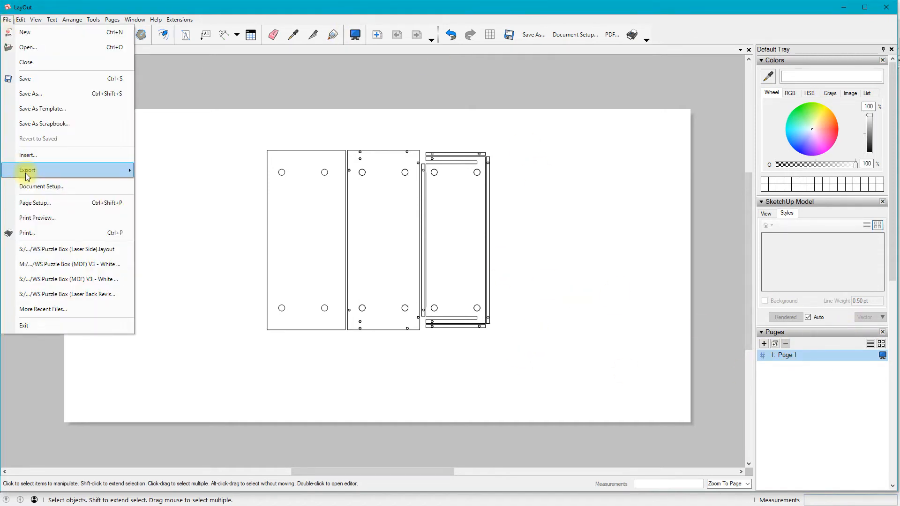
{"action": "mouse_move", "coordinate": [27, 176]}
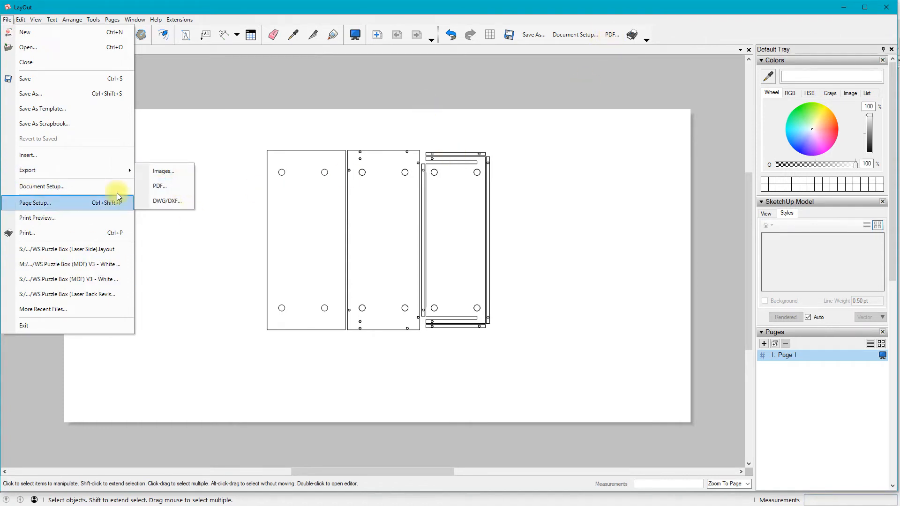
{"action": "left_click", "coordinate": [160, 189]}
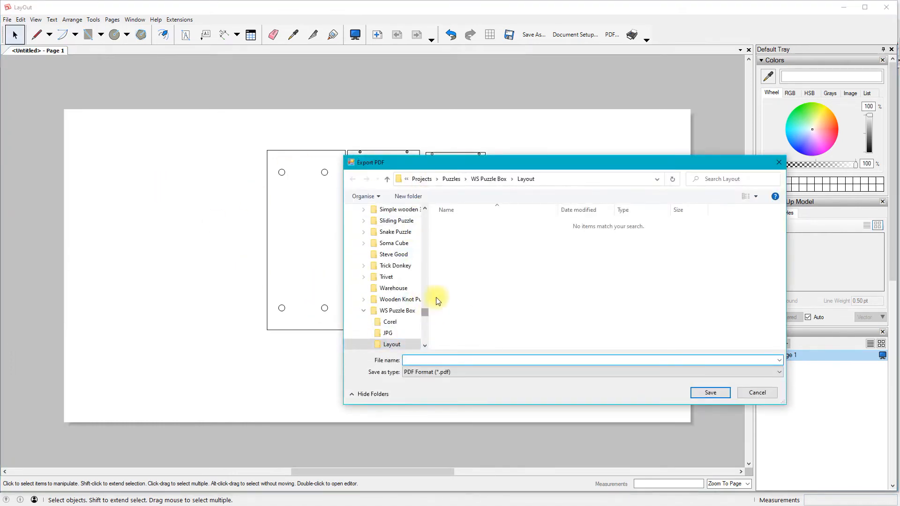
{"action": "left_click", "coordinate": [490, 180]}
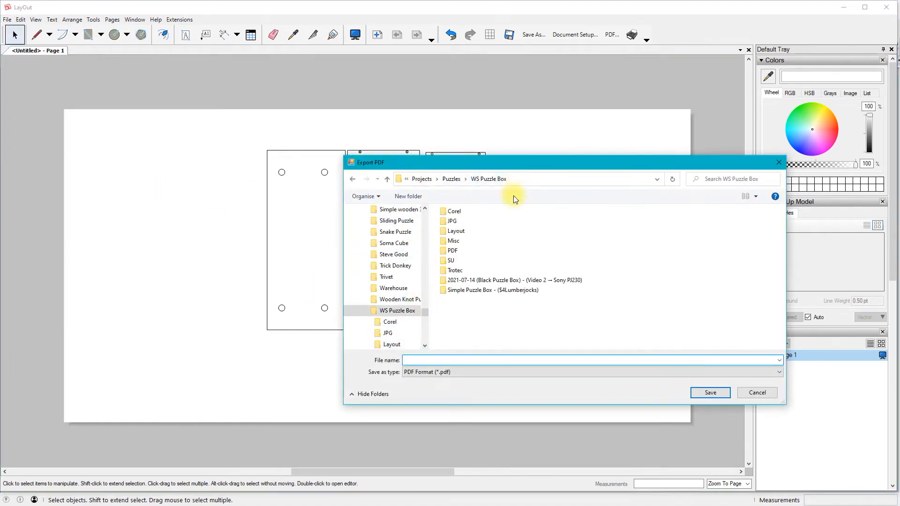
{"action": "double_click", "coordinate": [453, 250]}
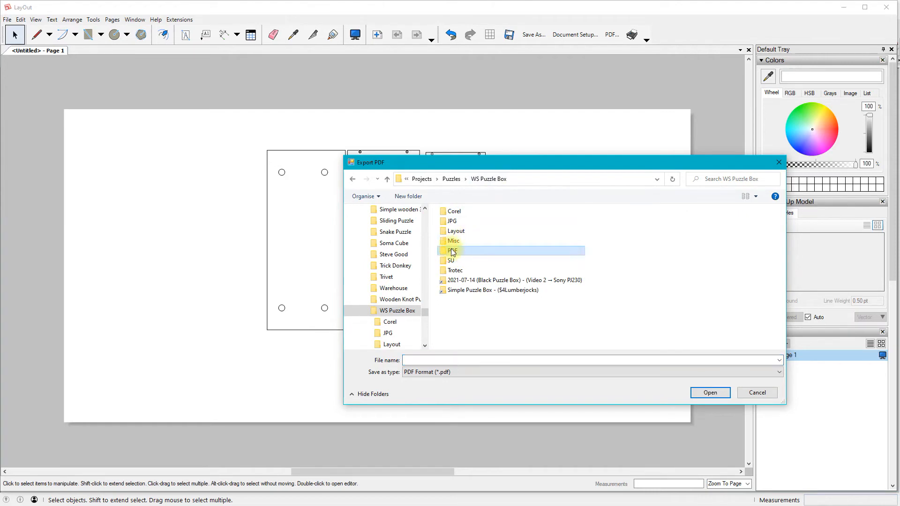
{"action": "left_click", "coordinate": [387, 179]}
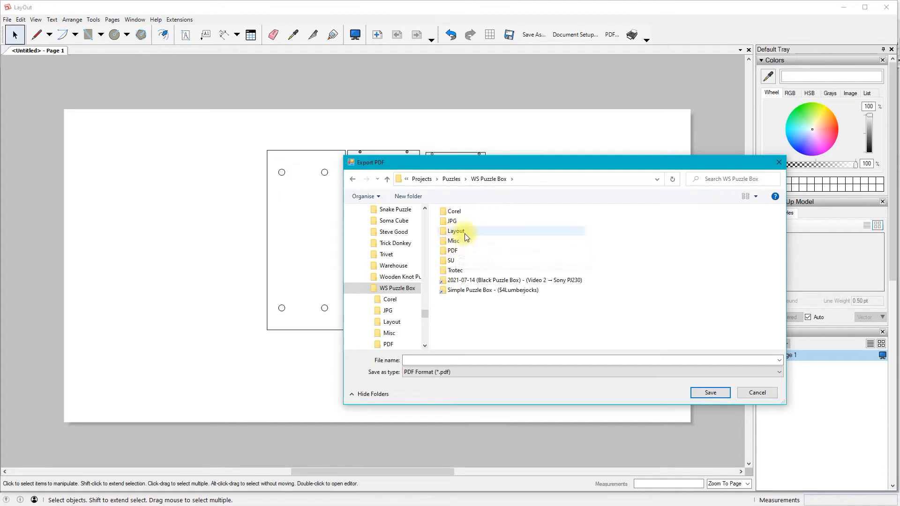
{"action": "left_click", "coordinate": [454, 252]}
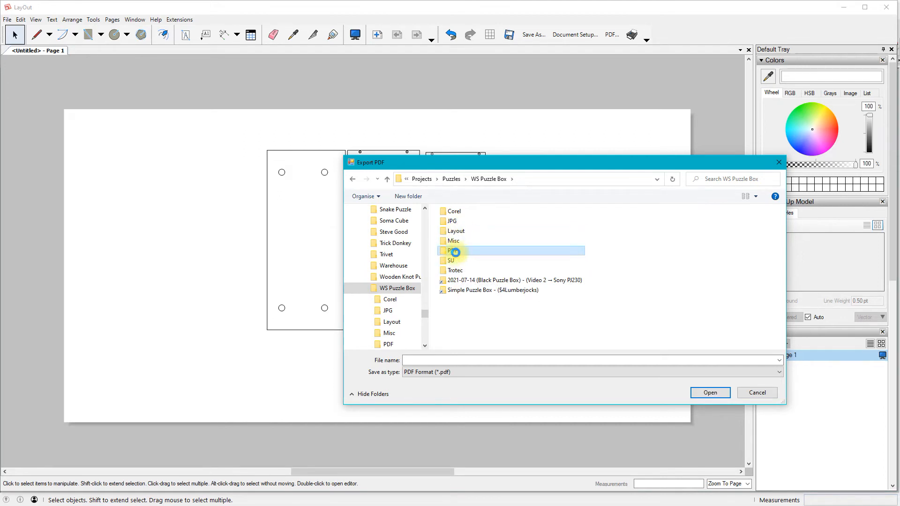
{"action": "right_click", "coordinate": [455, 254]}
{"action": "left_click", "coordinate": [455, 252]}
{"action": "left_click", "coordinate": [453, 252]}
{"action": "double_click", "coordinate": [454, 251]}
{"action": "left_click", "coordinate": [450, 251]}
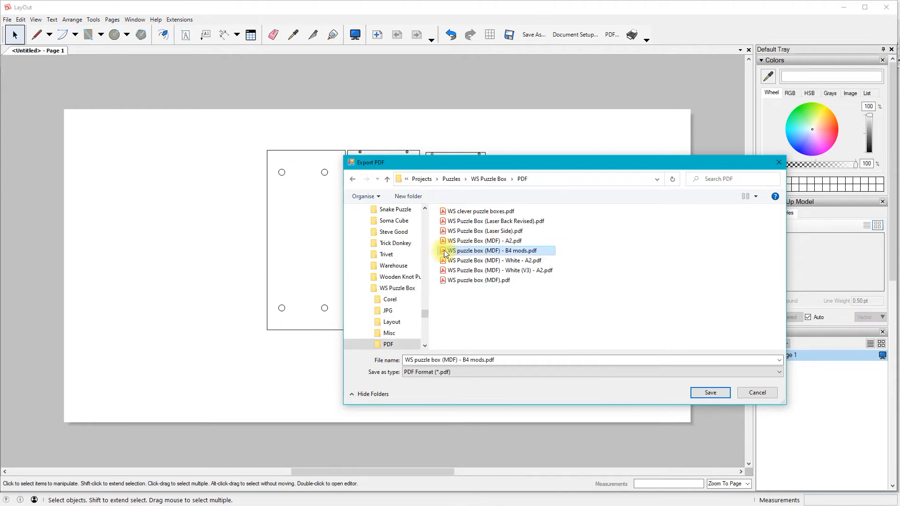
Export the page over the existing WS Puzzle Box (Laser Side).pdf with medium resolution, showing it in the PDF viewer
{"action": "left_click", "coordinate": [481, 231]}
{"action": "double_click", "coordinate": [481, 232]}
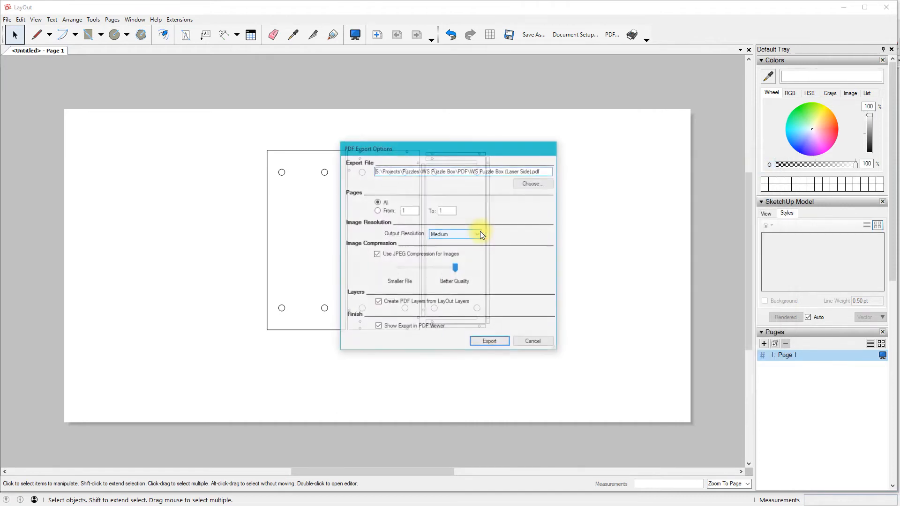
{"action": "left_click", "coordinate": [490, 342]}
{"action": "left_click", "coordinate": [486, 273]}
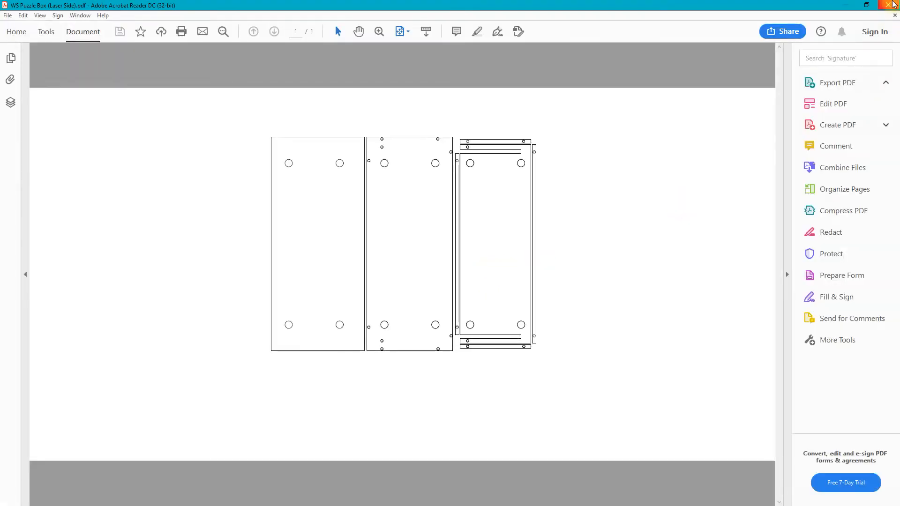
Close the PDF viewer and LayOut, saving the document over WS Puzzle Box (Laser Side).layout in the project's Layout folder
{"action": "left_click", "coordinate": [891, 6]}
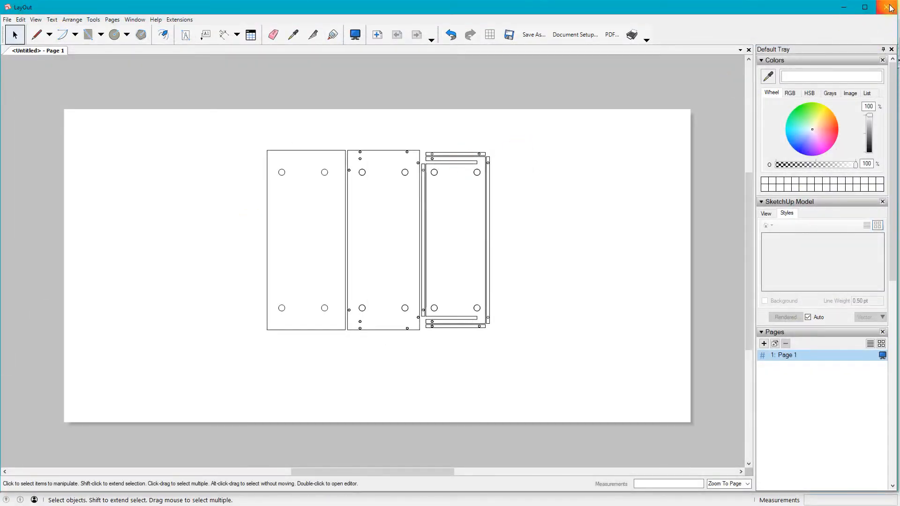
{"action": "left_click", "coordinate": [889, 7]}
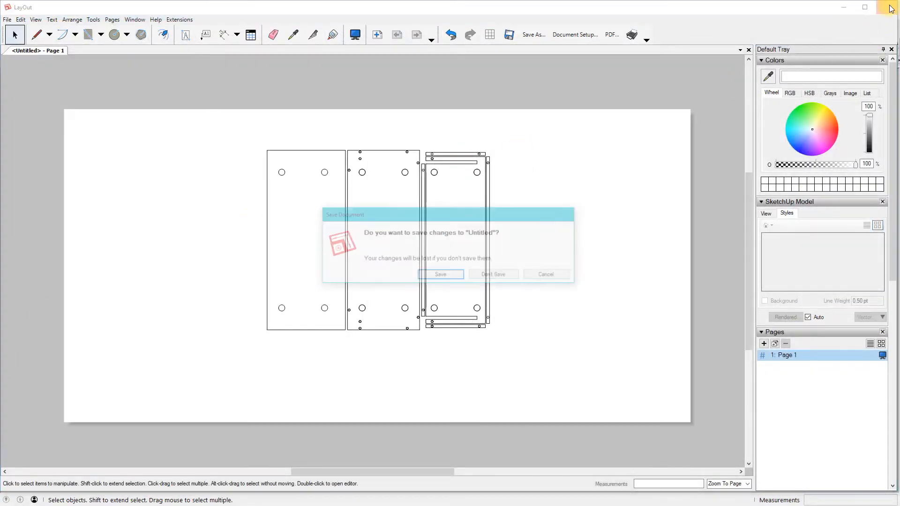
{"action": "left_click", "coordinate": [440, 275]}
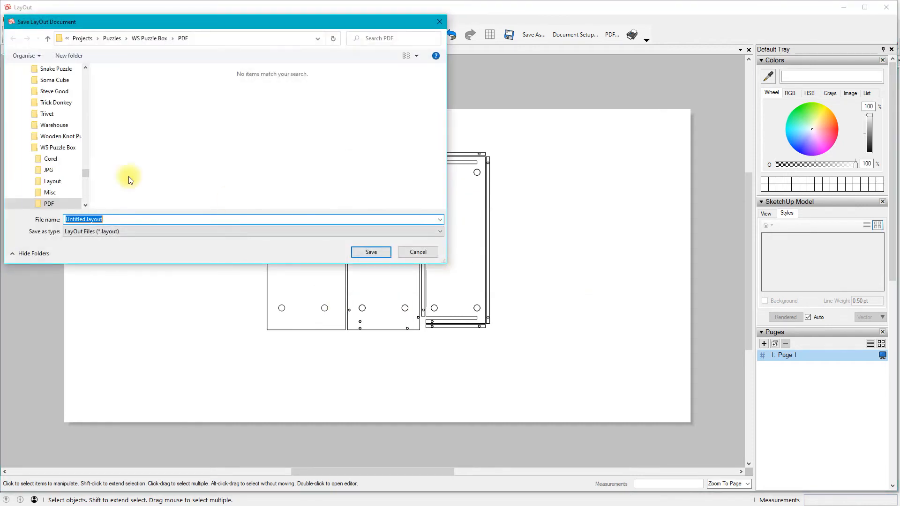
{"action": "left_click", "coordinate": [153, 40]}
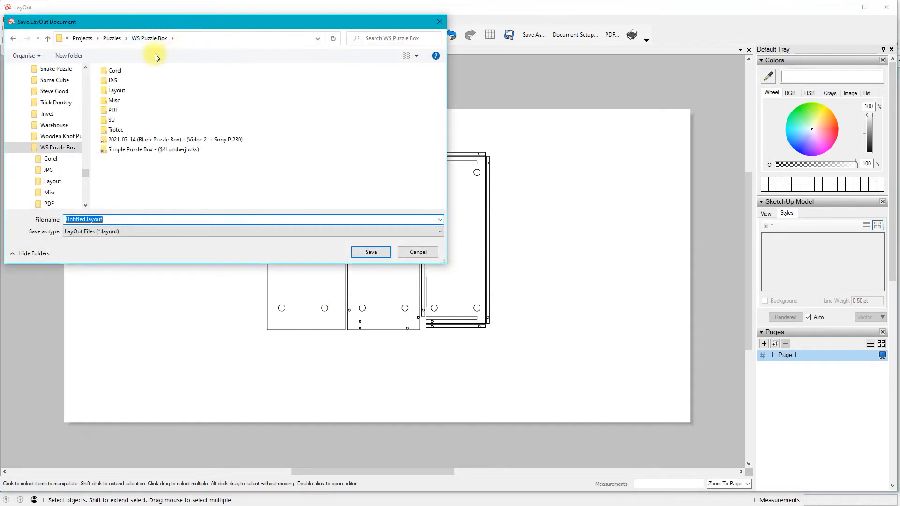
{"action": "double_click", "coordinate": [122, 90]}
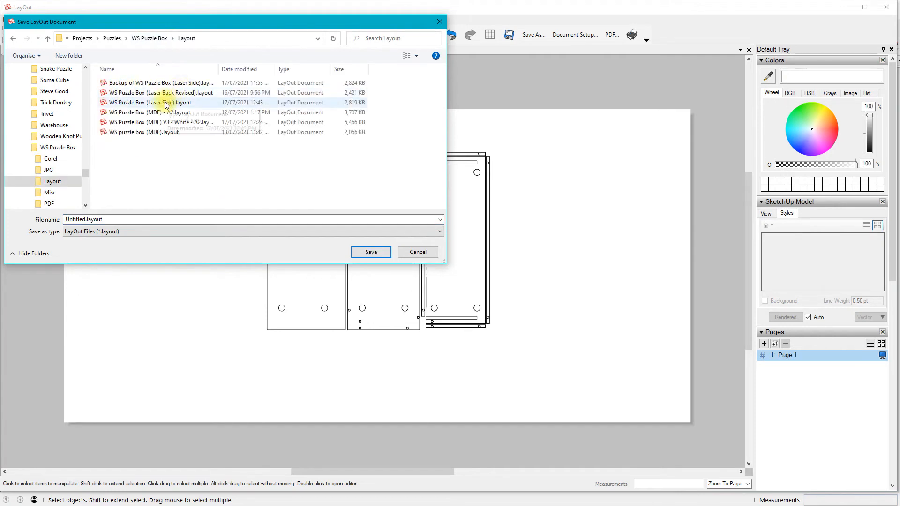
{"action": "double_click", "coordinate": [166, 103]}
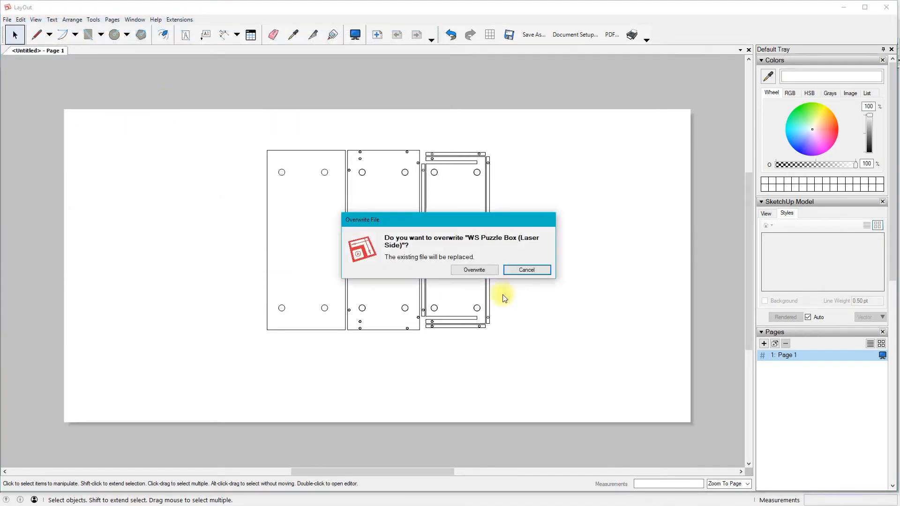
{"action": "left_click", "coordinate": [486, 272]}
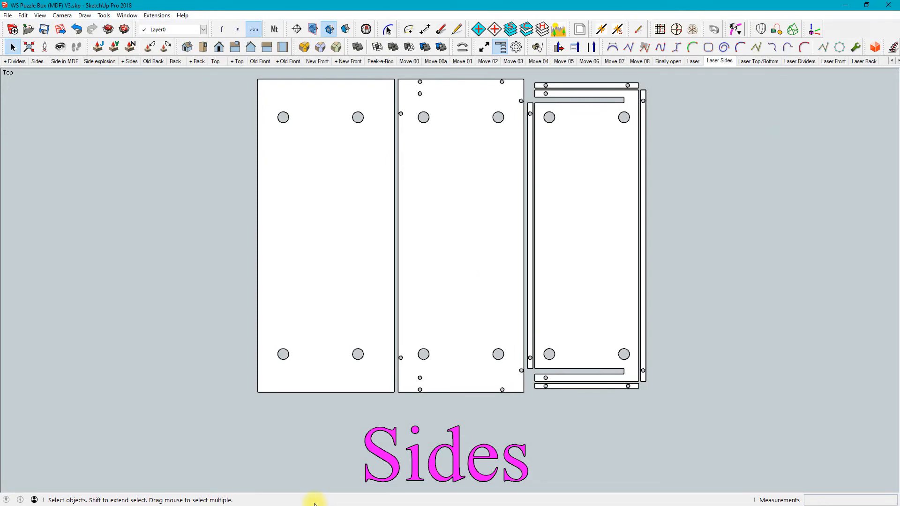
Switch to CorelDRAW and delete the stray red curve lying outside the Sides page
{"action": "key", "text": "super"}
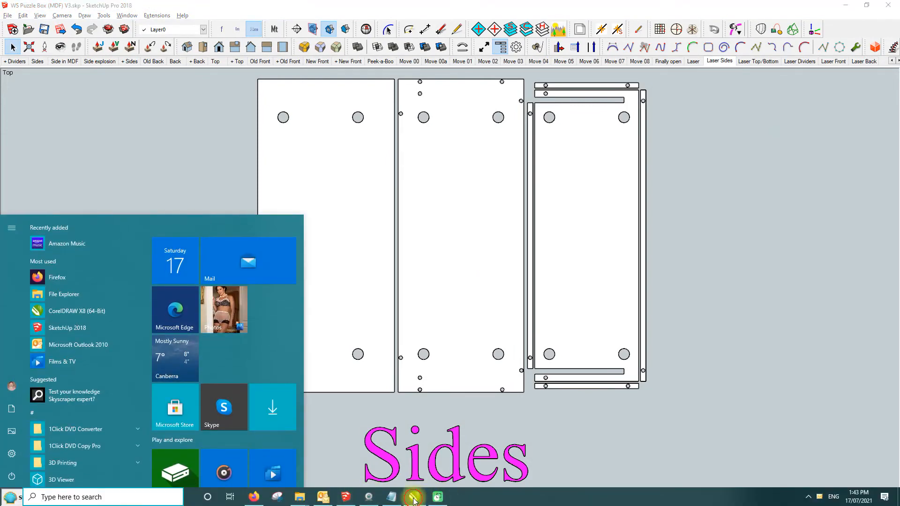
{"action": "left_click", "coordinate": [414, 497]}
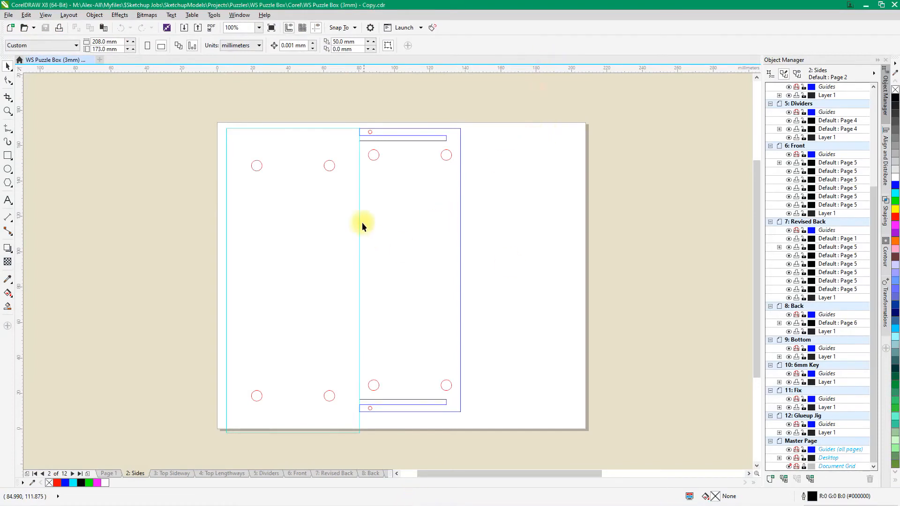
{"action": "scroll", "coordinate": [351, 215], "scroll_direction": "down", "scroll_amount": 3}
{"action": "scroll", "coordinate": [349, 214], "scroll_direction": "up", "scroll_amount": 1}
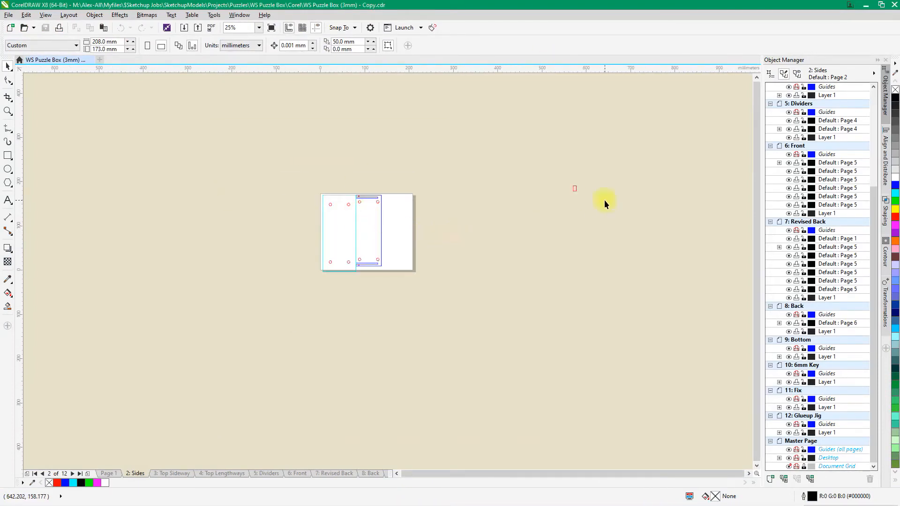
{"action": "left_click_drag", "start_coordinate": [556, 183], "coordinate": [607, 225]}
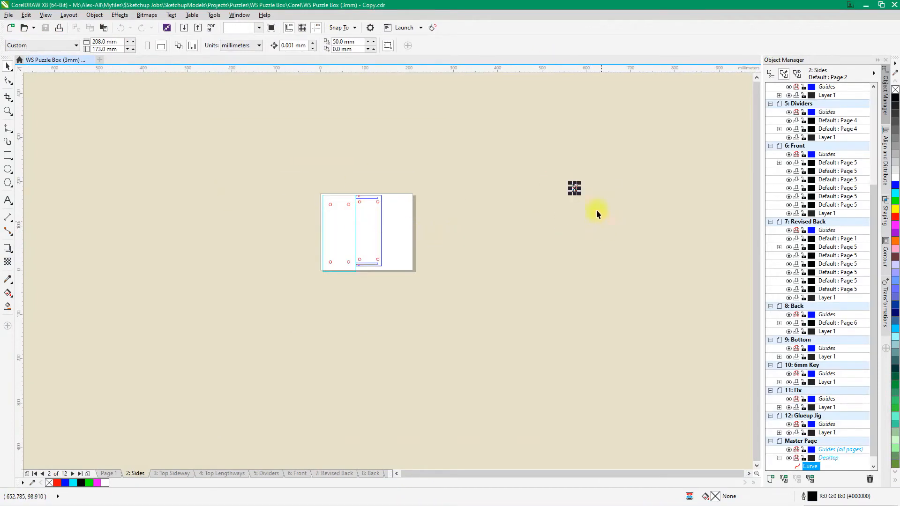
{"action": "key", "text": "Delete"}
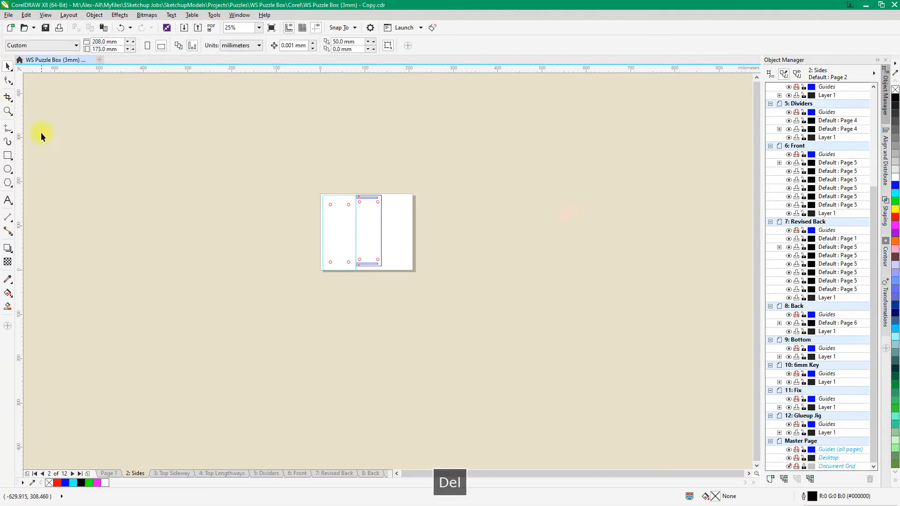
Import WS Puzzle Box (Laser Side).pdf with text as curves and place it at original size beside the Sides page
{"action": "left_click", "coordinate": [9, 15]}
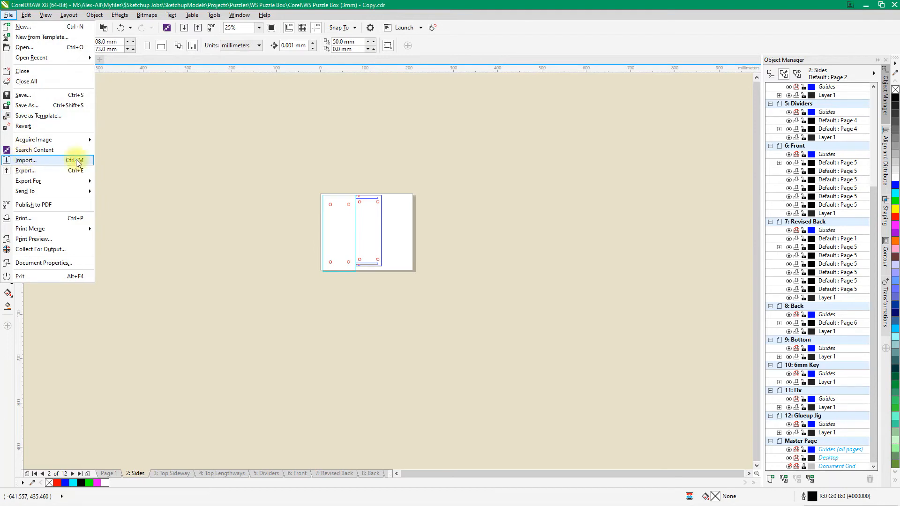
{"action": "left_click", "coordinate": [47, 170]}
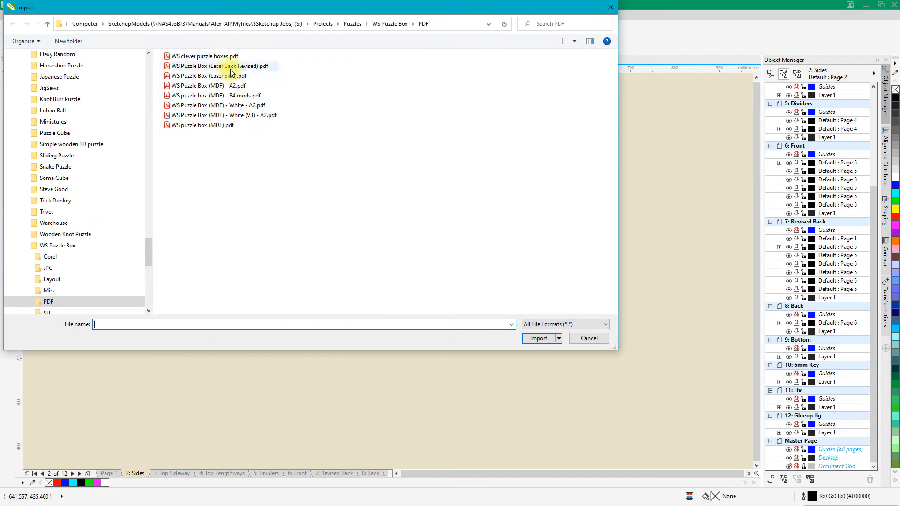
{"action": "left_click", "coordinate": [216, 78]}
{"action": "double_click", "coordinate": [215, 76]}
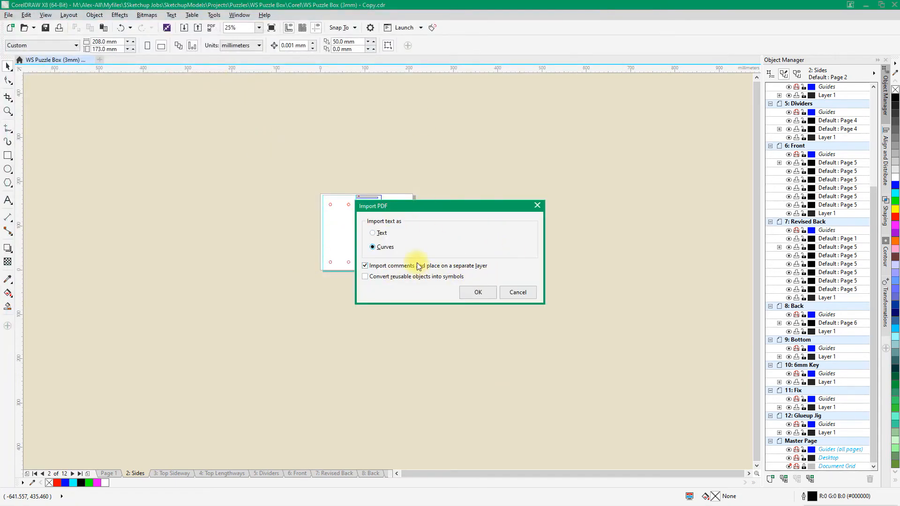
{"action": "left_click", "coordinate": [484, 295]}
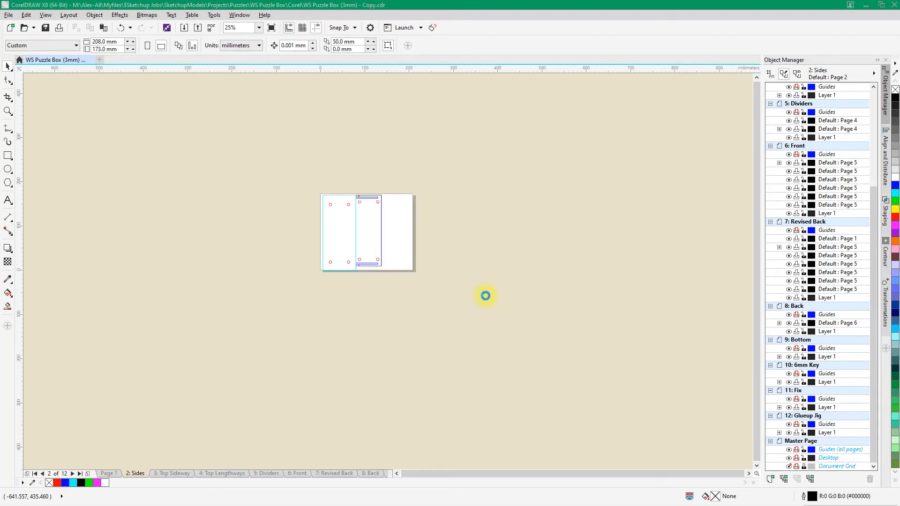
{"action": "left_click", "coordinate": [435, 191]}
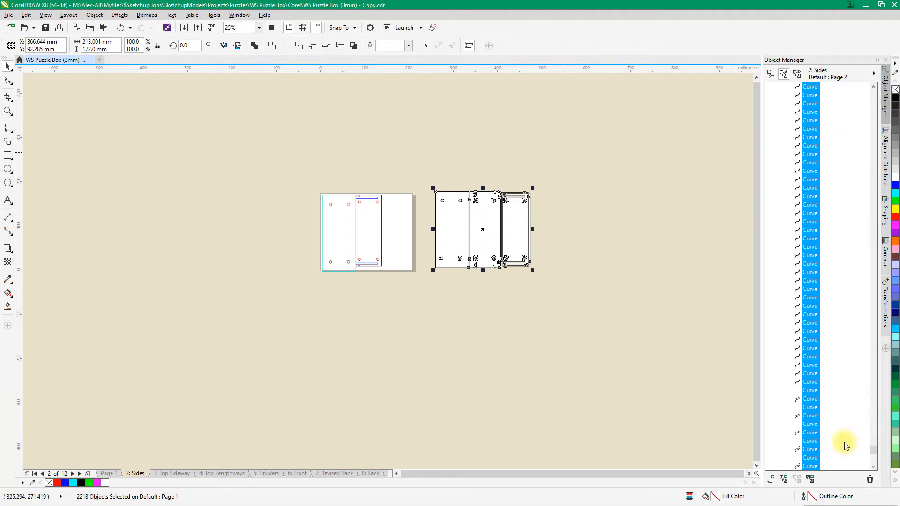
Exclude the five unbroken outline curves near the end of the object list from the selection and delete all other imported curves
{"action": "left_click", "coordinate": [810, 391], "text": "ctrl"}
{"action": "left_click", "coordinate": [809, 407], "text": "ctrl"}
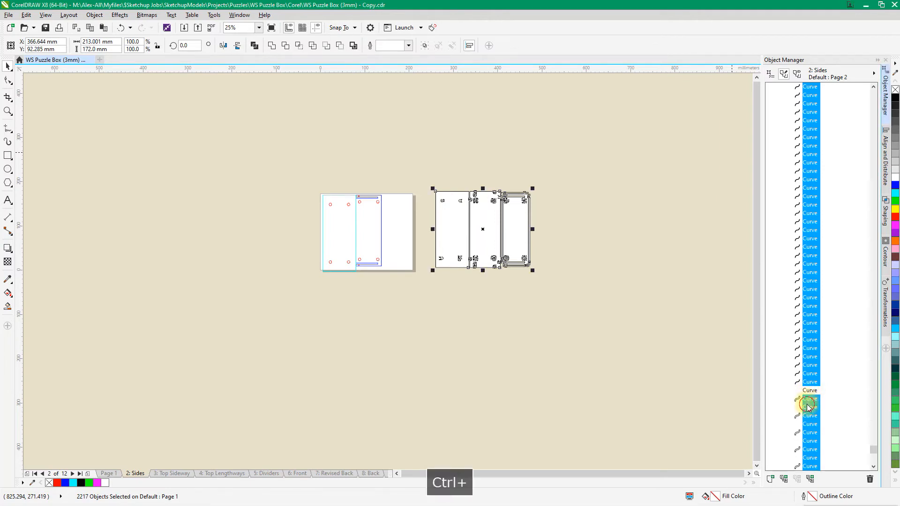
{"action": "left_click", "coordinate": [810, 424], "text": "ctrl"}
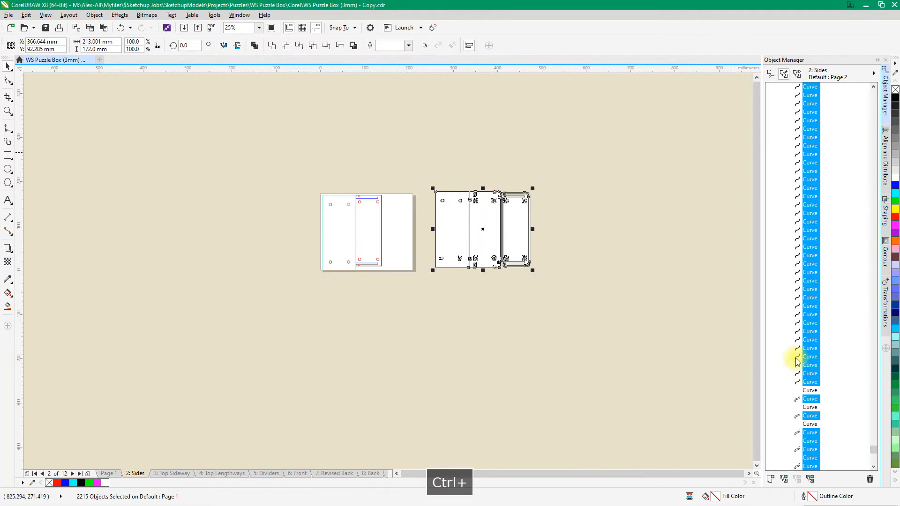
{"action": "left_click", "coordinate": [811, 442], "text": "ctrl"}
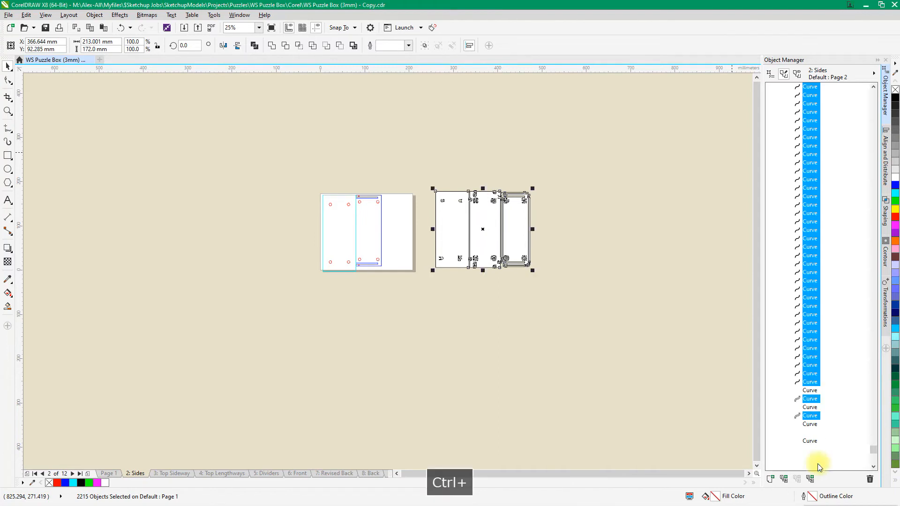
{"action": "left_click", "coordinate": [813, 459], "text": "ctrl"}
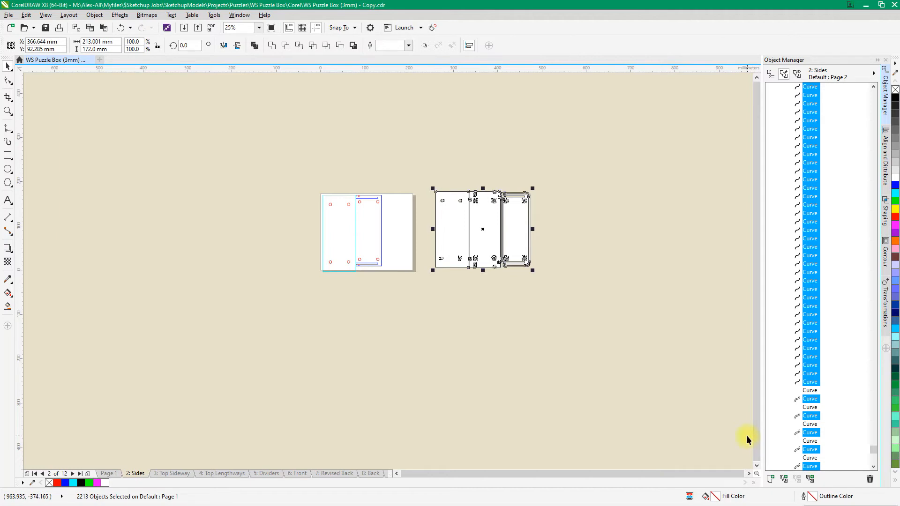
{"action": "key", "text": "Delete"}
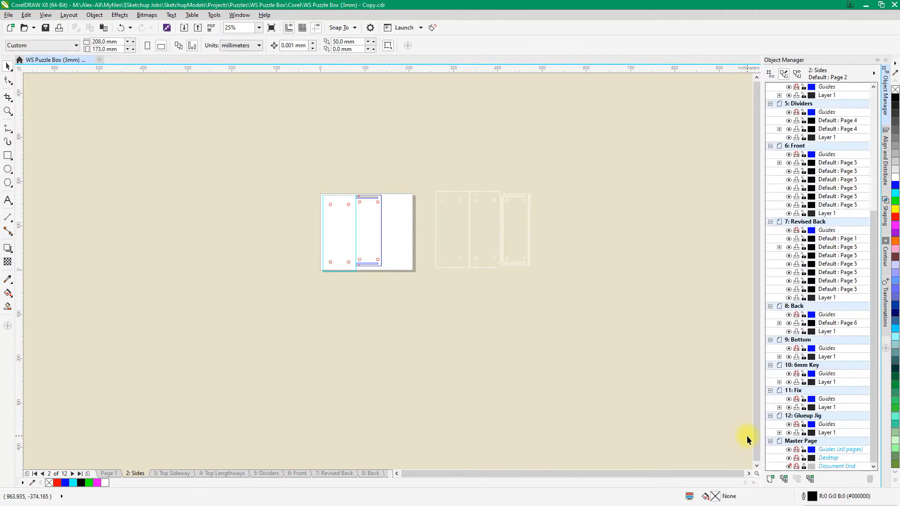
Select the remaining imported white outlines and set their outline colour to red
{"action": "left_click_drag", "start_coordinate": [424, 180], "coordinate": [554, 312]}
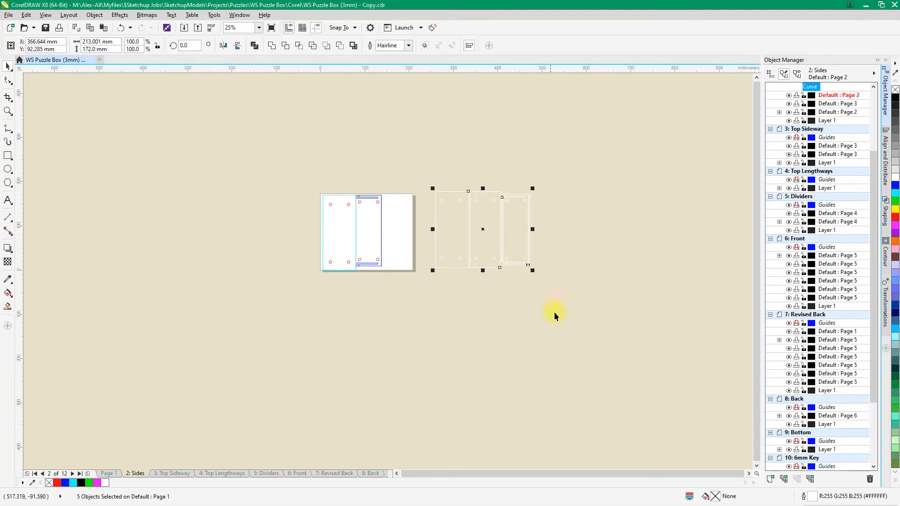
{"action": "right_click", "coordinate": [895, 218]}
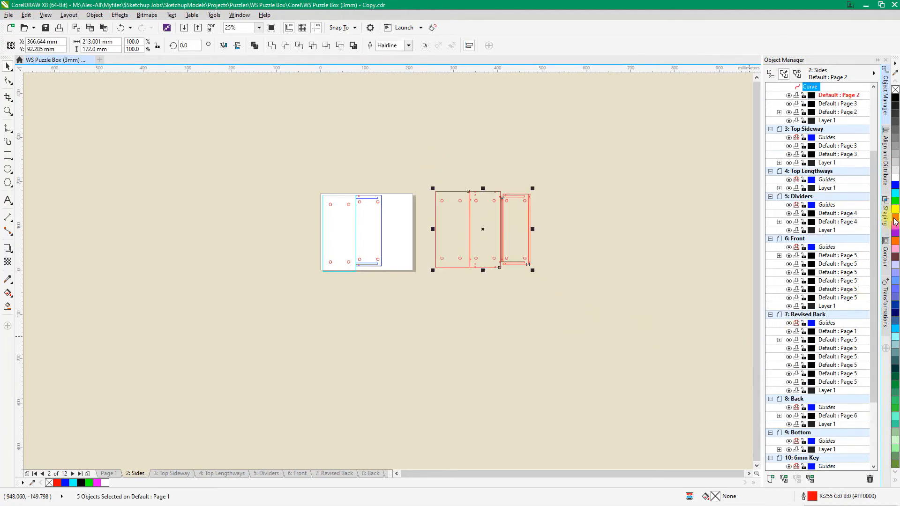
{"action": "scroll", "coordinate": [537, 247], "scroll_direction": "up", "scroll_amount": 1}
{"action": "scroll", "coordinate": [537, 246], "scroll_direction": "up", "scroll_amount": 1}
{"action": "scroll", "coordinate": [529, 276], "scroll_direction": "down", "scroll_amount": 1}
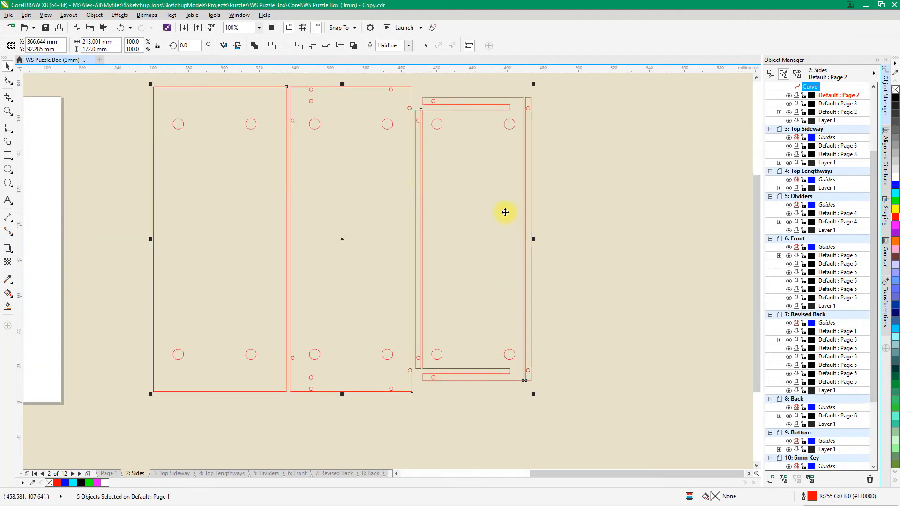
{"action": "scroll", "coordinate": [505, 212], "scroll_direction": "down", "scroll_amount": 1}
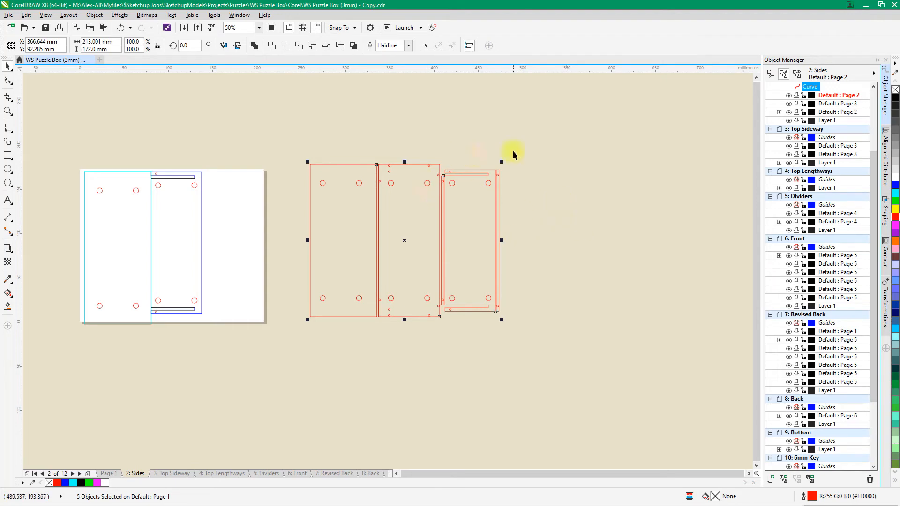
Import WS Puzzle Box (Laser Side).pdf again with text as curves, place it beside the red outlines and ungroup it
{"action": "key", "text": "ctrl+i"}
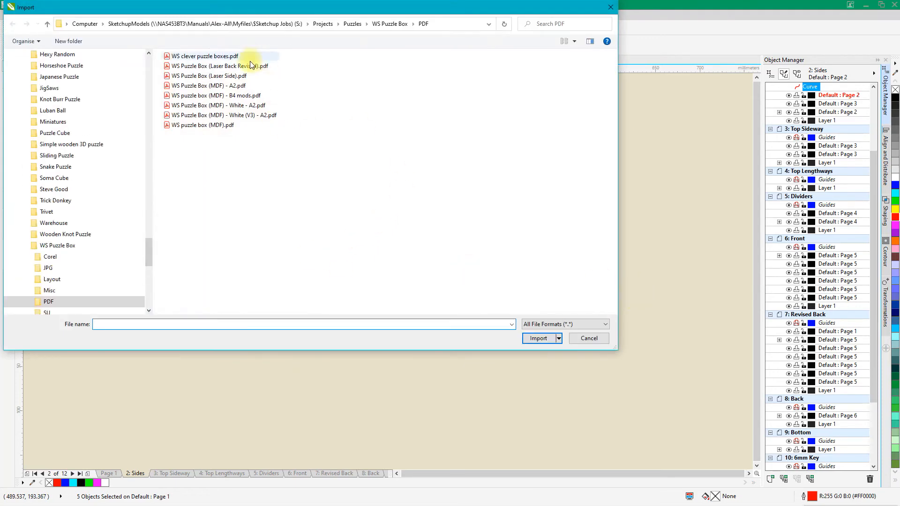
{"action": "left_click", "coordinate": [214, 76]}
{"action": "double_click", "coordinate": [214, 76]}
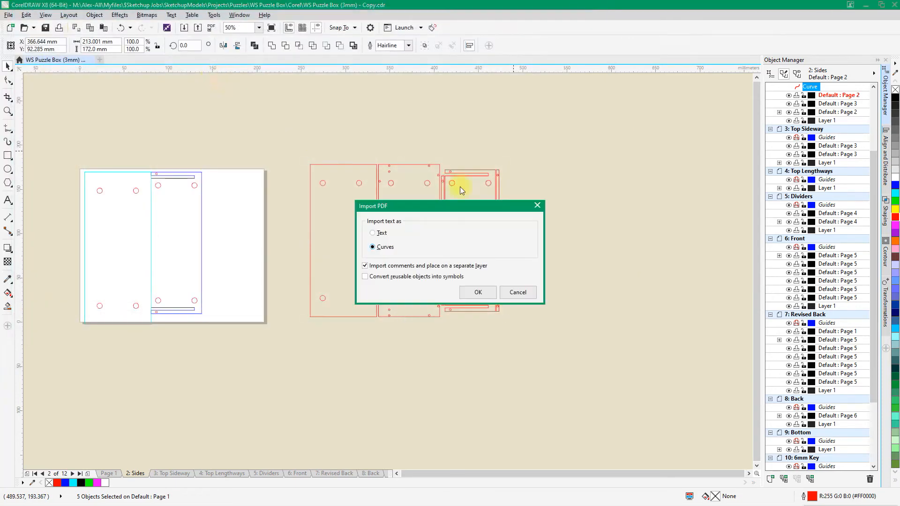
{"action": "left_click", "coordinate": [487, 290]}
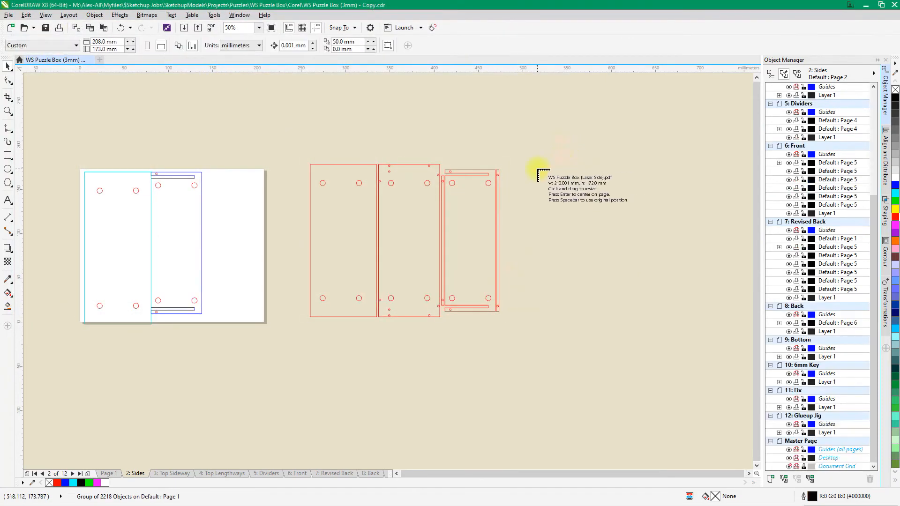
{"action": "left_click", "coordinate": [538, 168]}
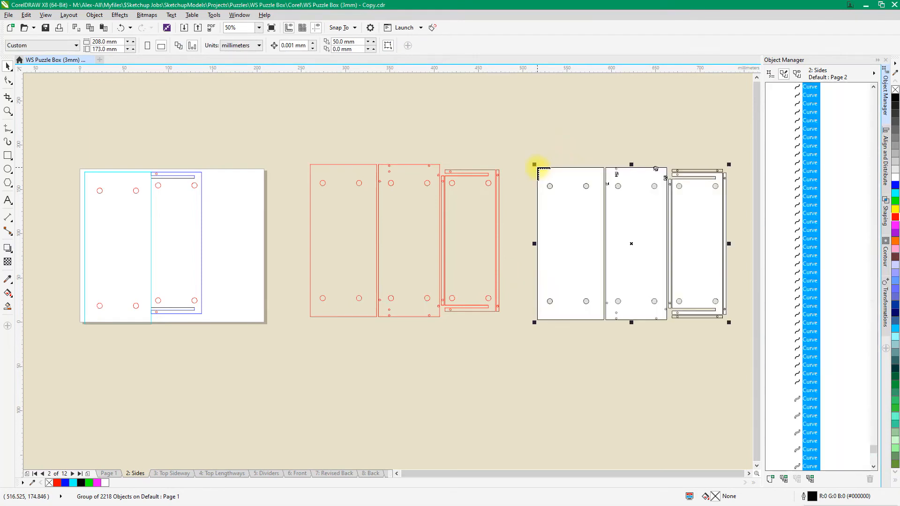
{"action": "key", "text": "ctrl+u"}
Cut the uppermost thin strip, including its two small holes, from above the rightmost panel of the second import
{"action": "scroll", "coordinate": [634, 206], "scroll_direction": "up", "scroll_amount": 1}
{"action": "scroll", "coordinate": [296, 334], "scroll_direction": "down", "scroll_amount": 2}
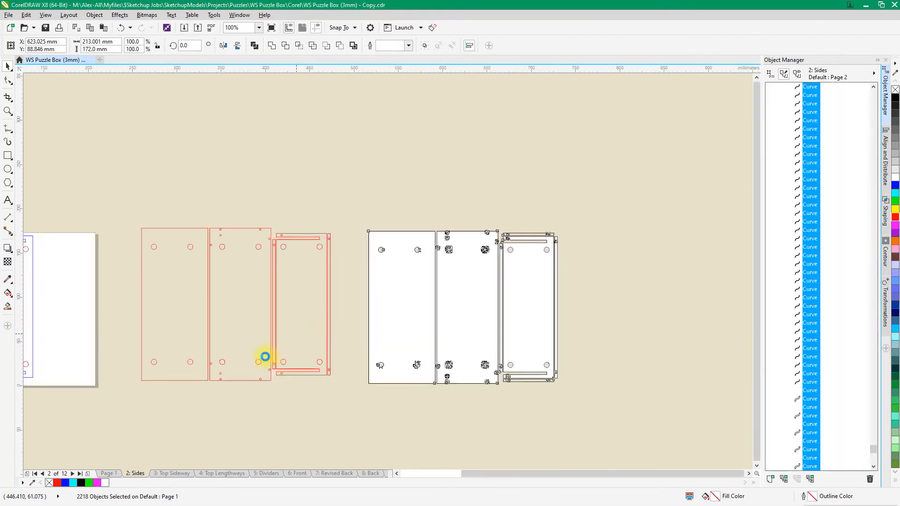
{"action": "scroll", "coordinate": [392, 288], "scroll_direction": "up", "scroll_amount": 2}
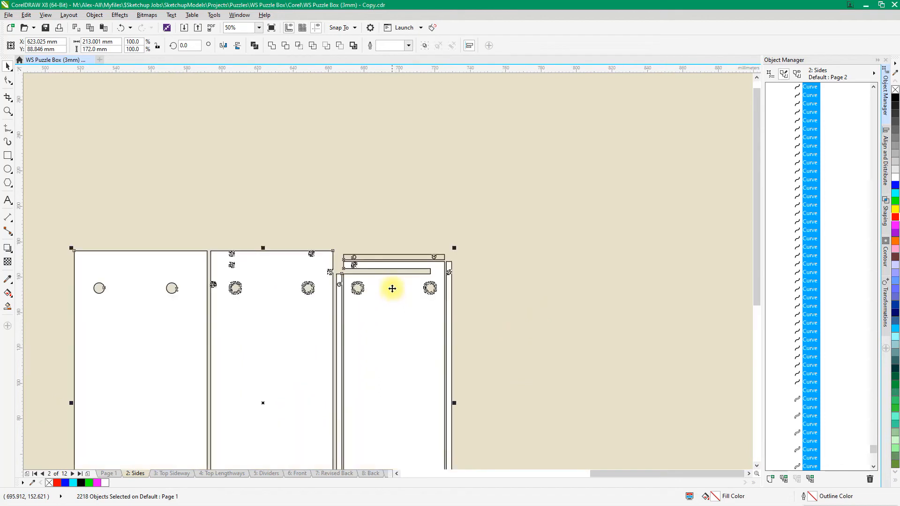
{"action": "scroll", "coordinate": [393, 285], "scroll_direction": "up", "scroll_amount": 2}
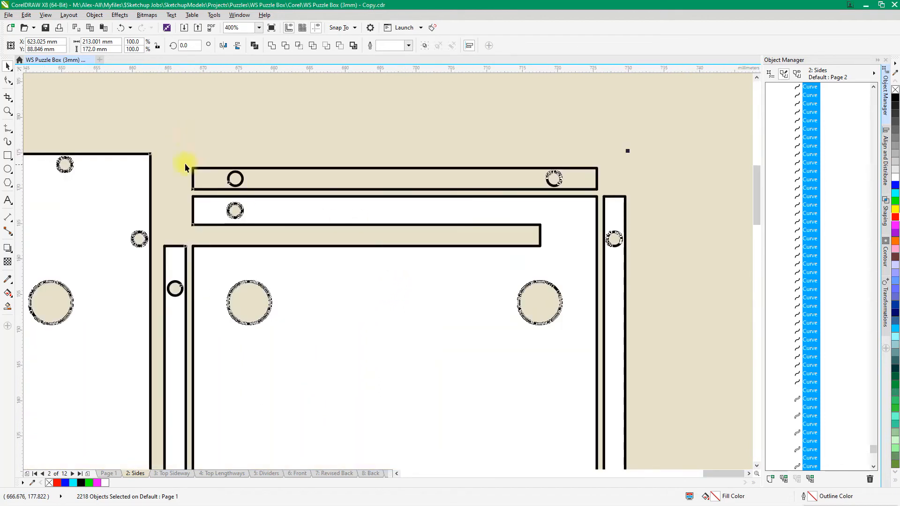
{"action": "left_click_drag", "start_coordinate": [169, 150], "coordinate": [690, 192]}
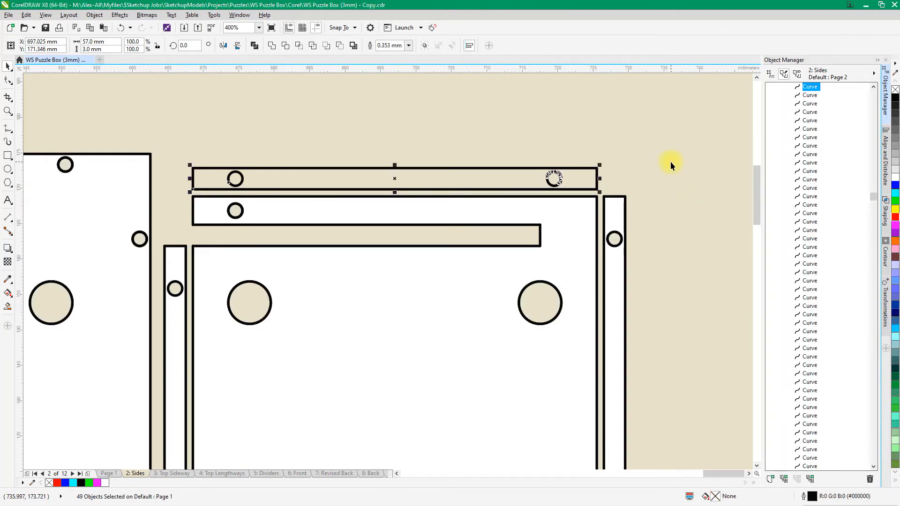
{"action": "key", "text": "ctrl+x"}
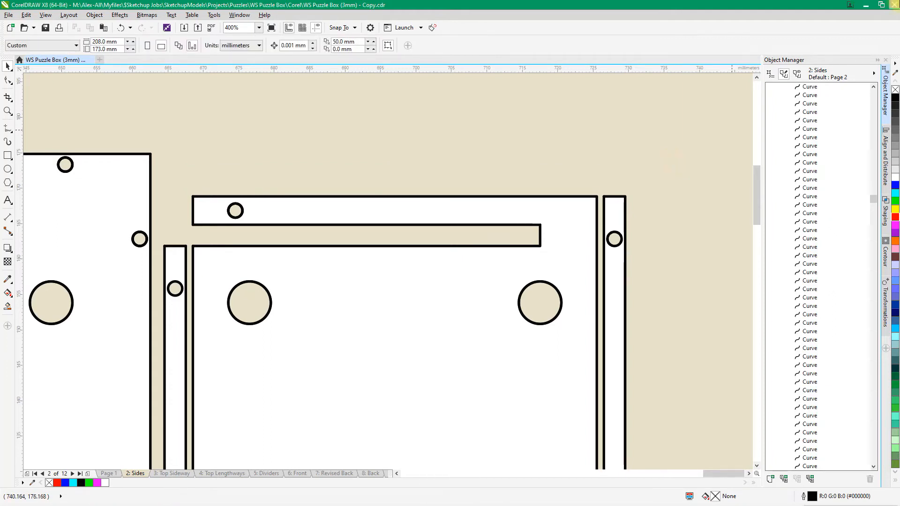
Delete the remaining black curves of the second import and paste the cut strip with its two holes back onto the page
{"action": "scroll", "coordinate": [558, 234], "scroll_direction": "down", "scroll_amount": 4}
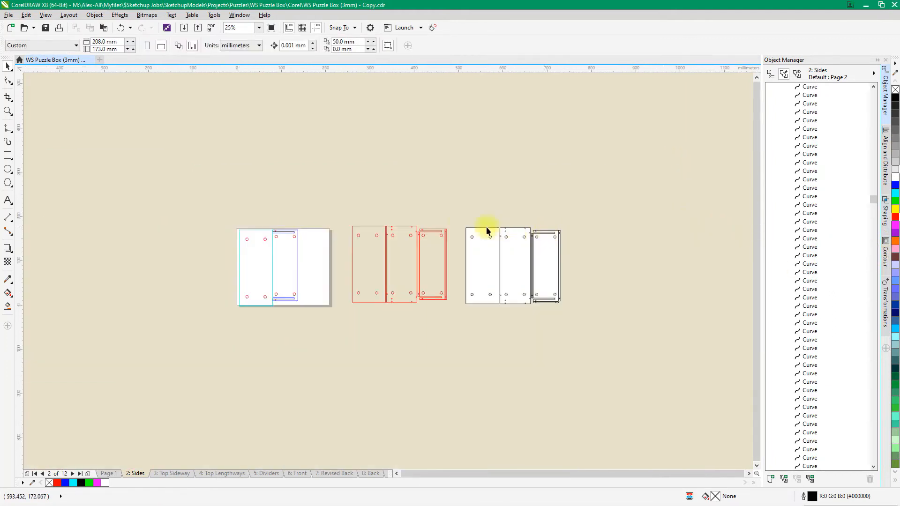
{"action": "left_click_drag", "start_coordinate": [458, 209], "coordinate": [618, 365]}
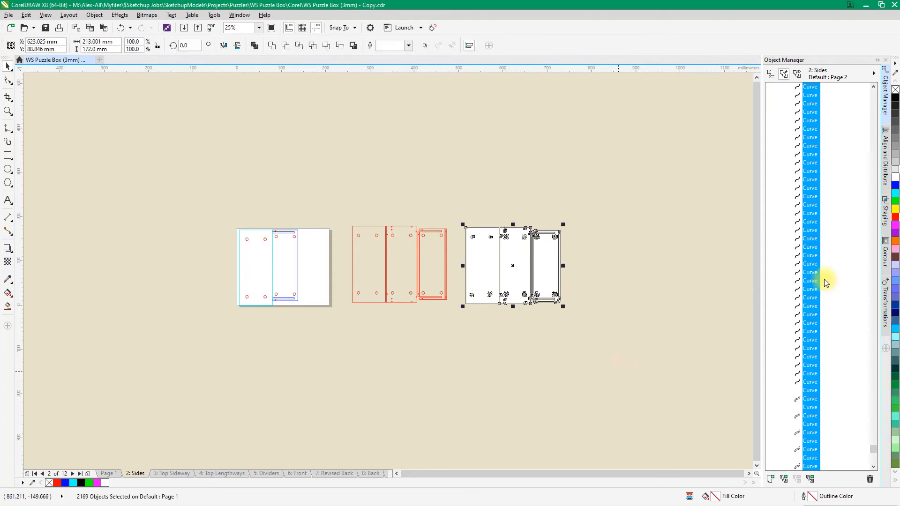
{"action": "key", "text": "Delete"}
{"action": "key", "text": "ctrl+v"}
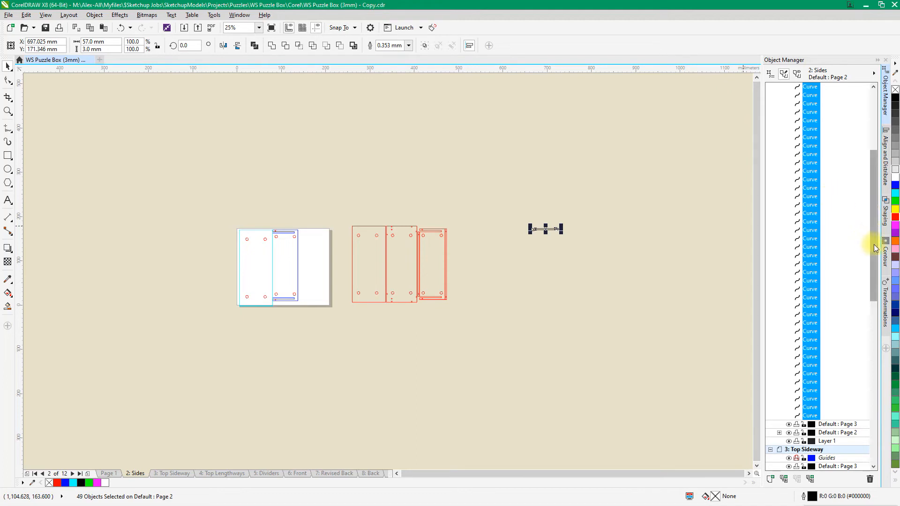
Select all the small curve segments that form the strip's right hole and group them
{"action": "scroll", "coordinate": [871, 242], "scroll_direction": "up", "scroll_amount": 5}
{"action": "scroll", "coordinate": [872, 285], "scroll_direction": "down", "scroll_amount": 5}
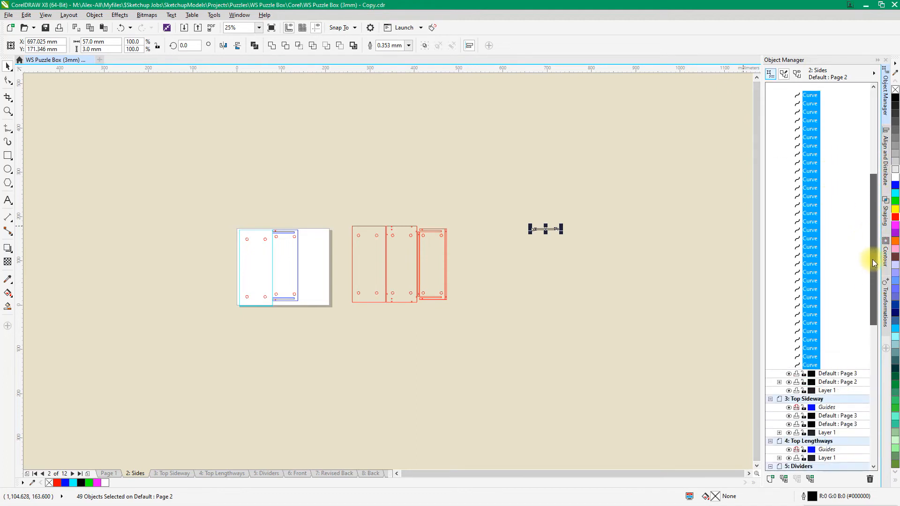
{"action": "scroll", "coordinate": [565, 229], "scroll_direction": "up", "scroll_amount": 2}
{"action": "scroll", "coordinate": [545, 244], "scroll_direction": "up", "scroll_amount": 10}
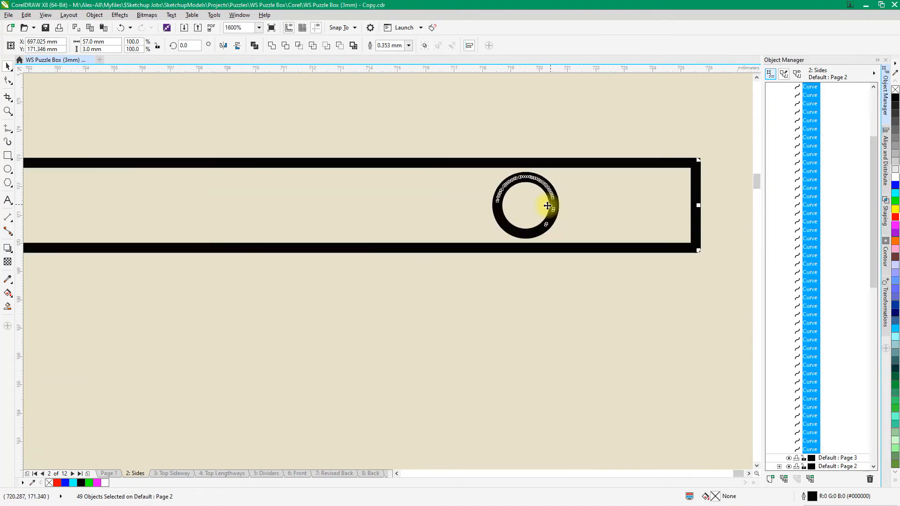
{"action": "left_click", "coordinate": [564, 122]}
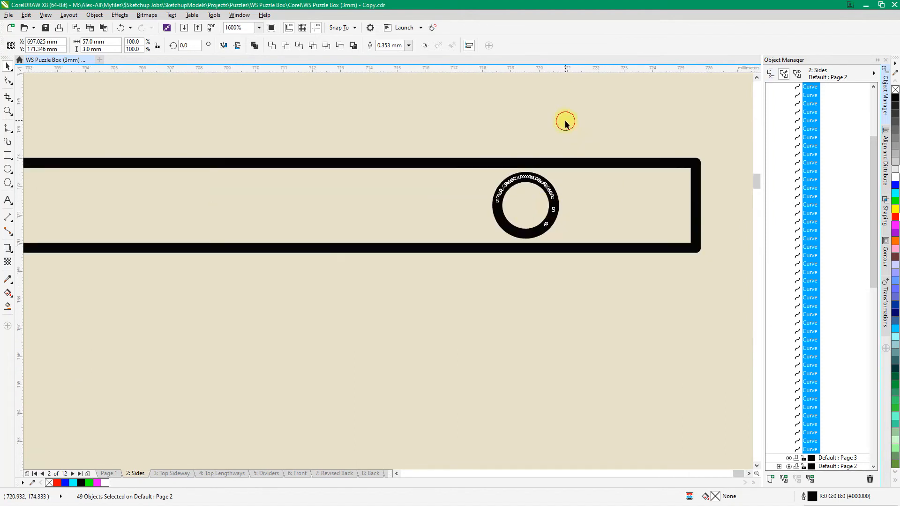
{"action": "left_click", "coordinate": [530, 182]}
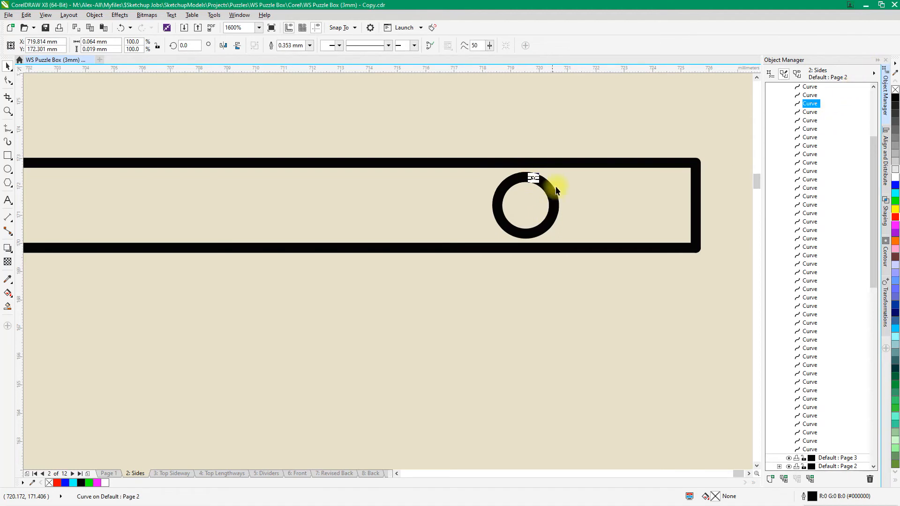
{"action": "left_click_drag", "start_coordinate": [466, 121], "coordinate": [587, 276]}
{"action": "key", "text": "ctrl+g"}
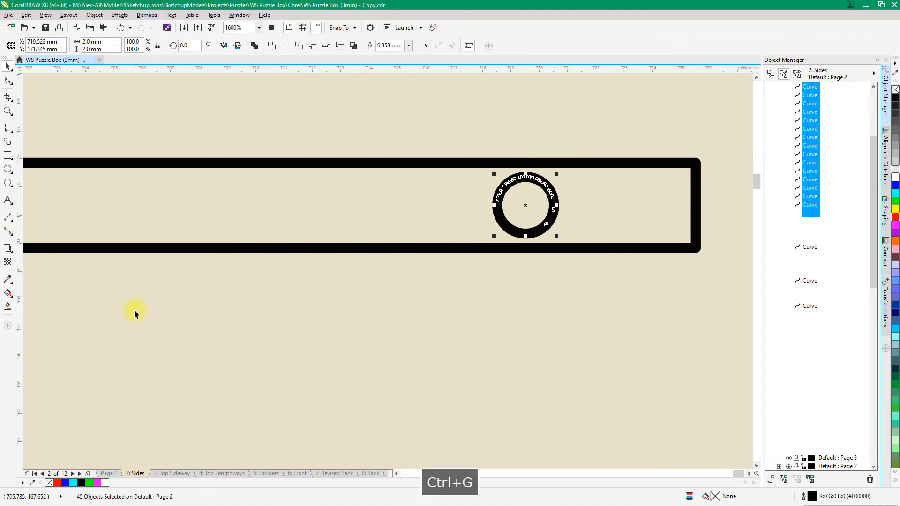
Compare the strip's left hole curve with the grouped right hole and check which commands are available for each
{"action": "scroll", "coordinate": [688, 271], "scroll_direction": "down", "scroll_amount": 5}
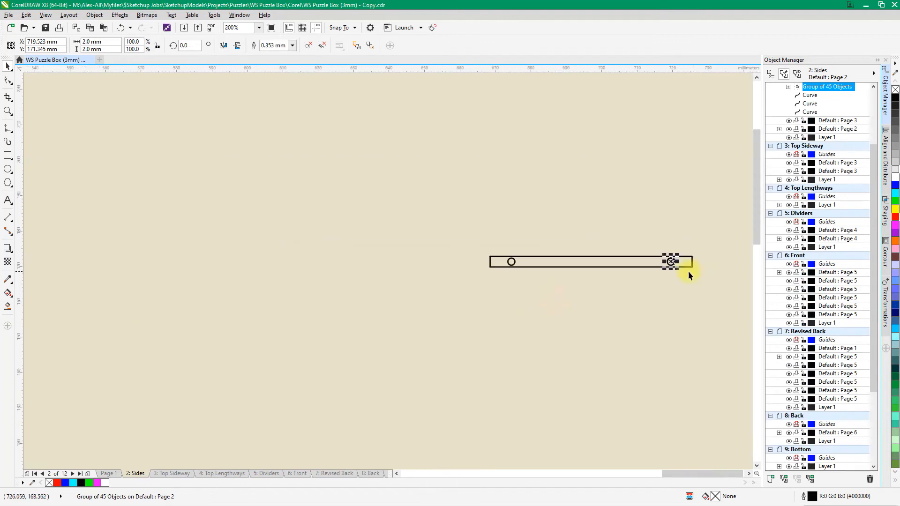
{"action": "scroll", "coordinate": [557, 336], "scroll_direction": "up", "scroll_amount": 3}
{"action": "left_click_drag", "start_coordinate": [292, 123], "coordinate": [406, 233]}
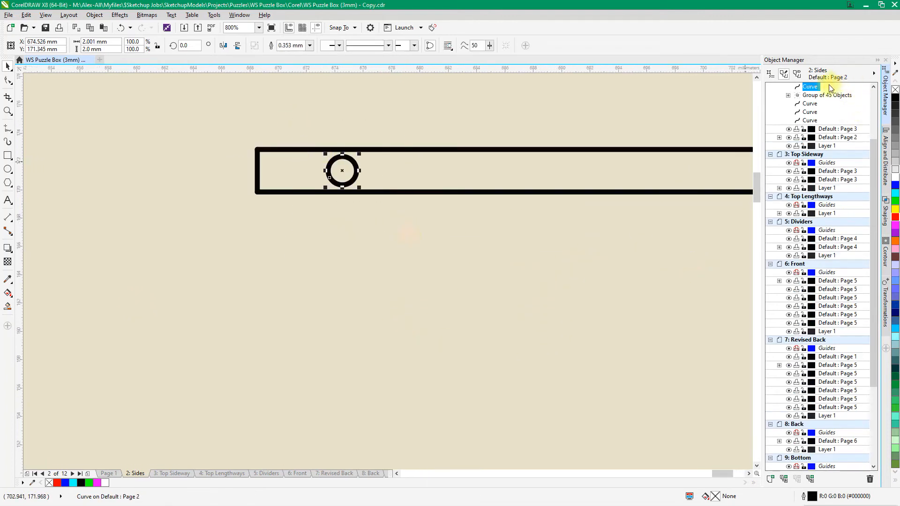
{"action": "right_click", "coordinate": [815, 89]}
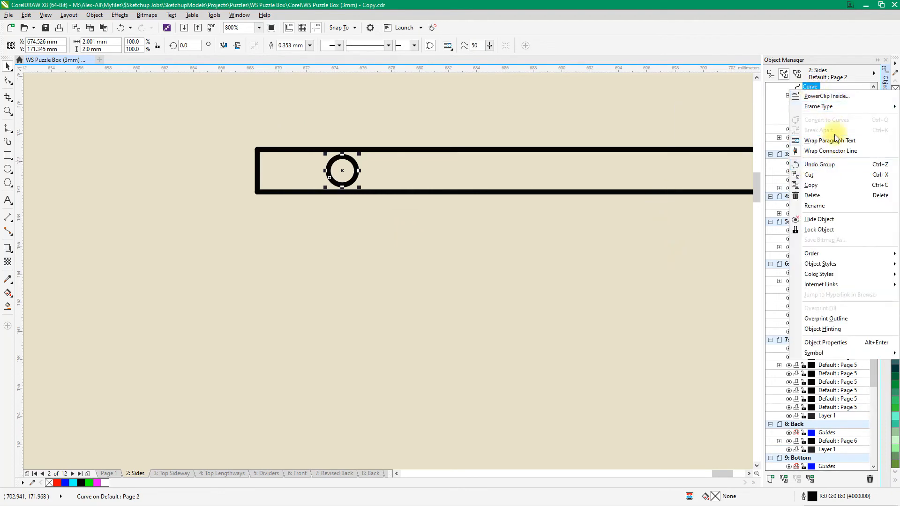
{"action": "left_click", "coordinate": [470, 250]}
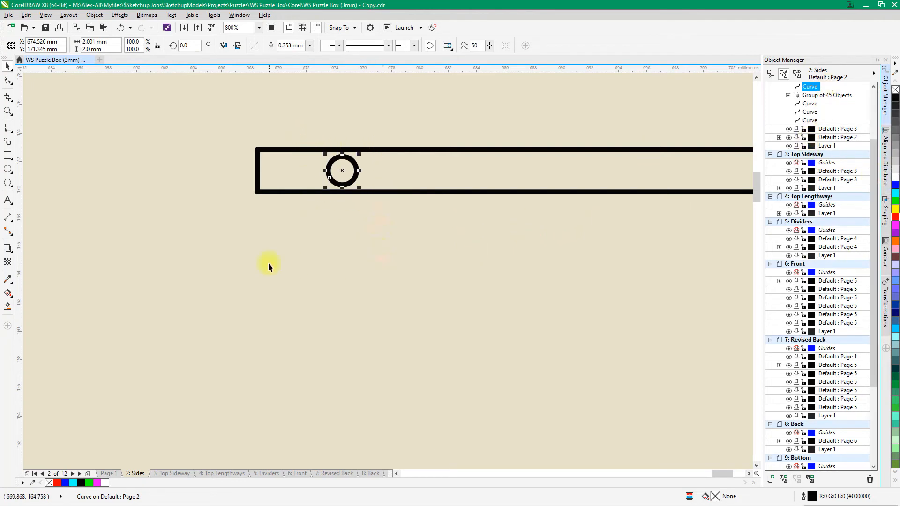
{"action": "scroll", "coordinate": [265, 263], "scroll_direction": "up", "scroll_amount": 1}
{"action": "scroll", "coordinate": [265, 262], "scroll_direction": "down", "scroll_amount": 3}
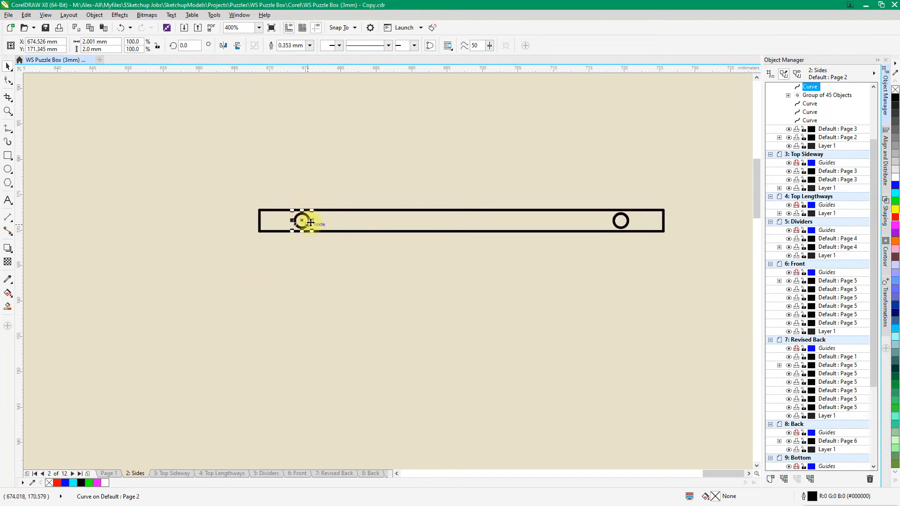
{"action": "left_click", "coordinate": [623, 220]}
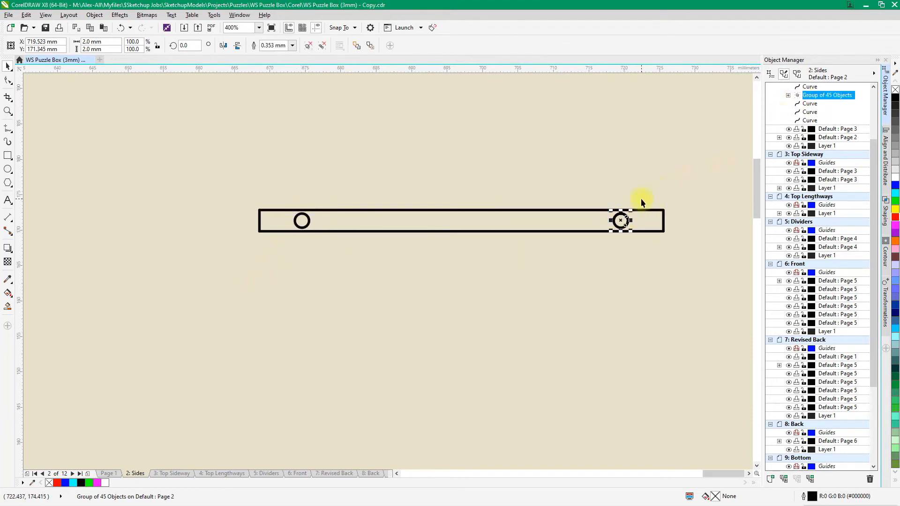
{"action": "left_click_drag", "start_coordinate": [654, 242], "coordinate": [654, 243]}
{"action": "right_click", "coordinate": [626, 219]}
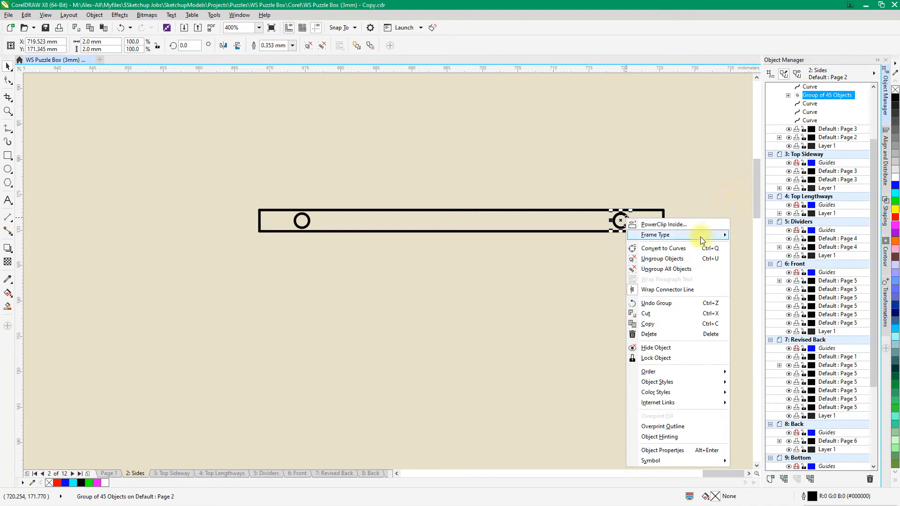
{"action": "left_click", "coordinate": [694, 157]}
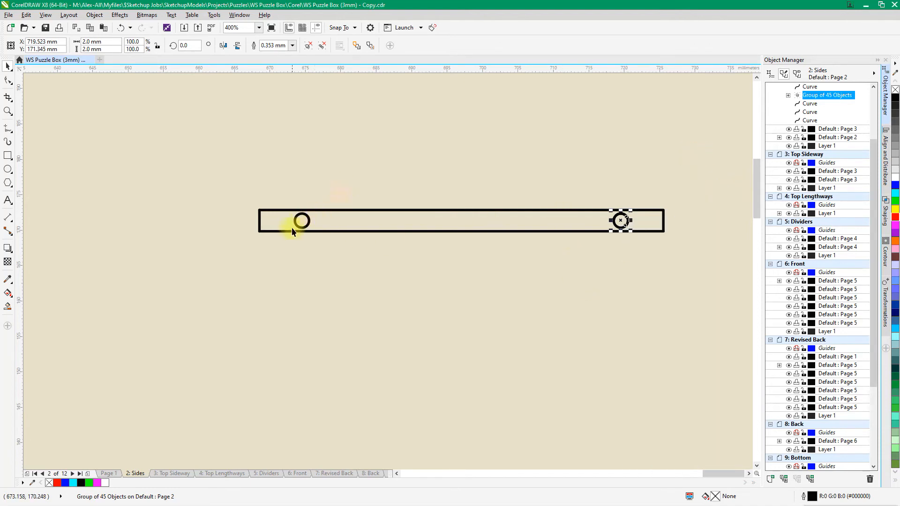
Set the outline of the strip's left hole to red with a hairline width
{"action": "left_click", "coordinate": [307, 225]}
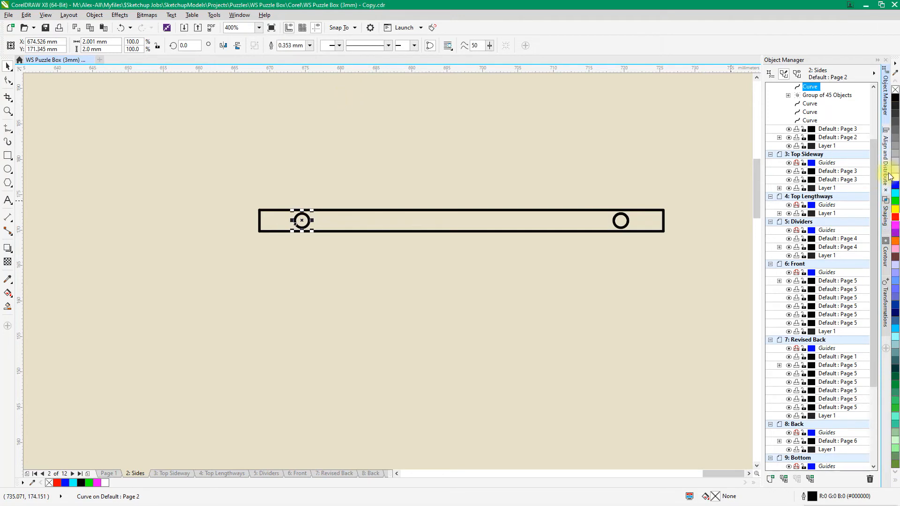
{"action": "right_click", "coordinate": [896, 216]}
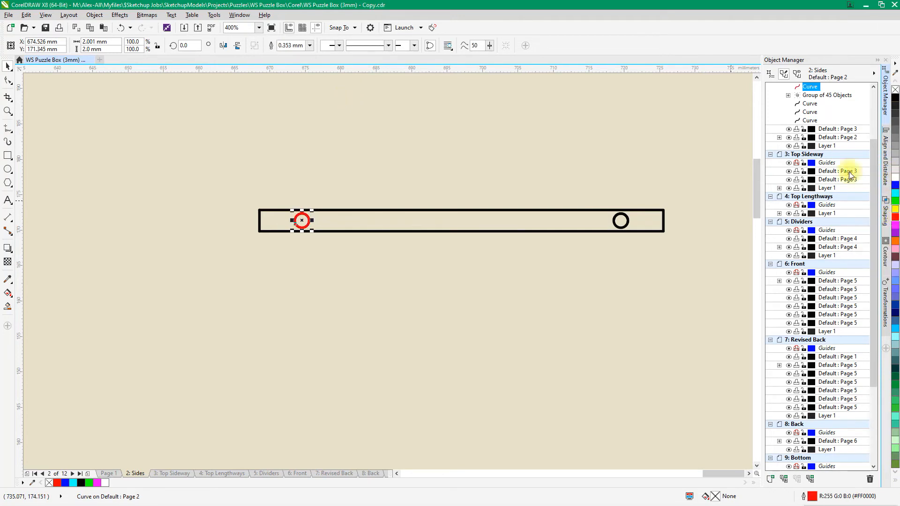
{"action": "left_click", "coordinate": [311, 45]}
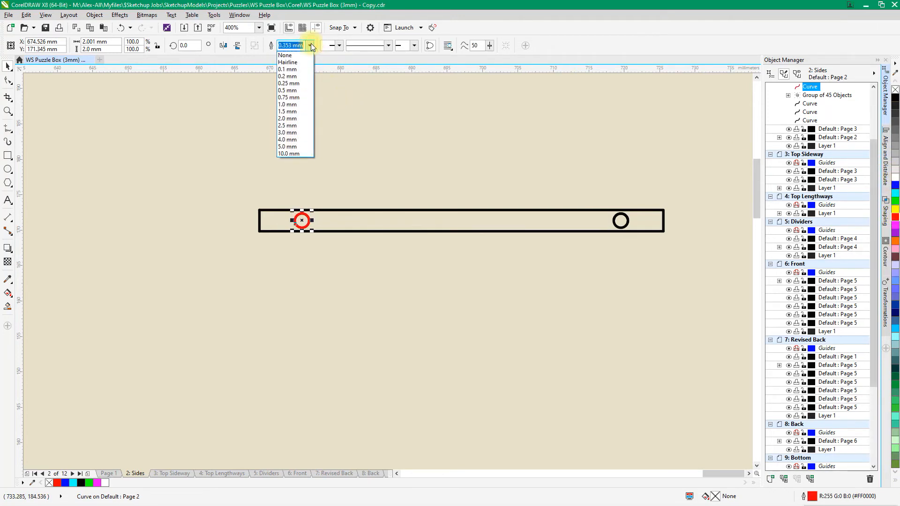
{"action": "left_click", "coordinate": [297, 64]}
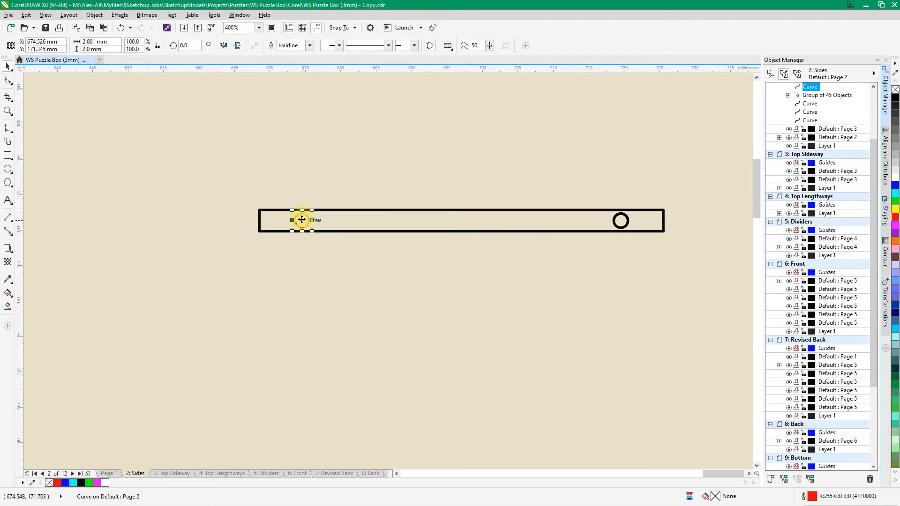
Draw an ellipse above the strip's left end and set its width and height to 2 mm
{"action": "left_click", "coordinate": [11, 176]}
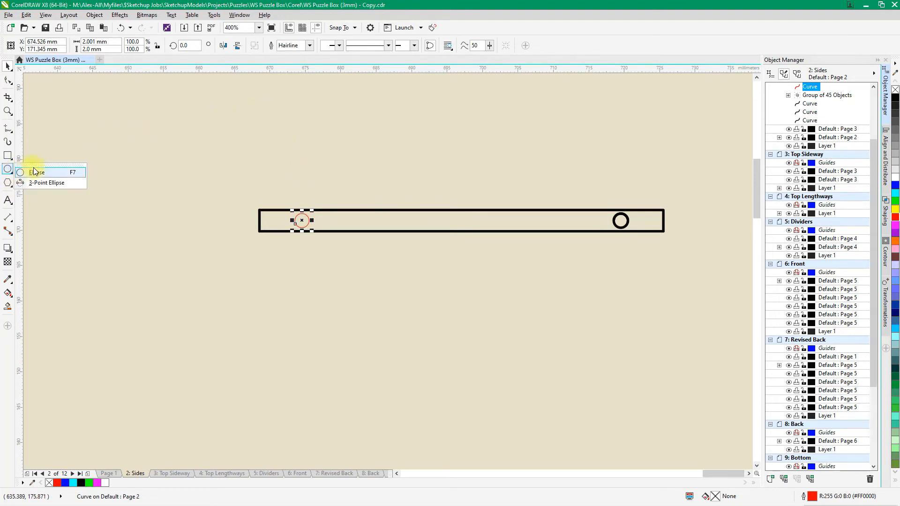
{"action": "left_click", "coordinate": [34, 172]}
{"action": "left_click_drag", "start_coordinate": [299, 146], "coordinate": [325, 172]}
{"action": "left_click_drag", "start_coordinate": [115, 41], "coordinate": [73, 41]}
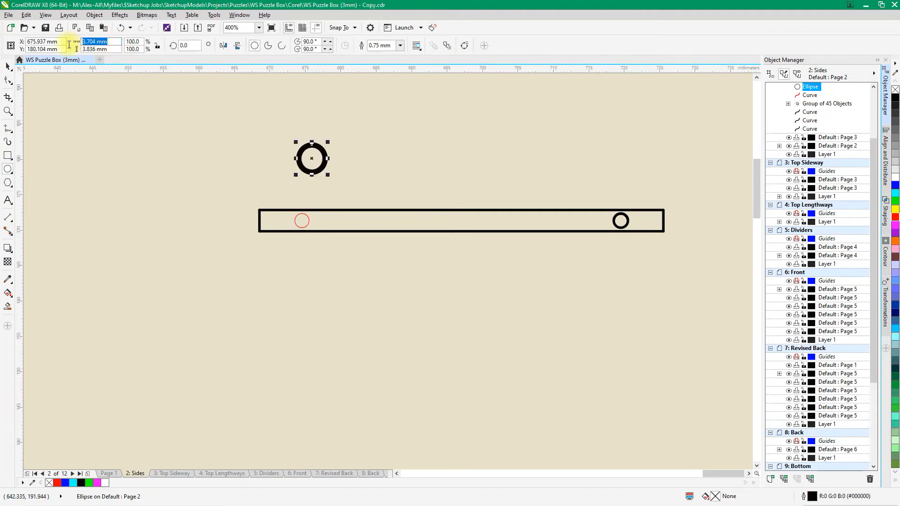
{"action": "type", "text": "2"}
{"action": "key", "text": "Tab"}
{"action": "type", "text": "2"}
{"action": "key", "text": "Tab"}
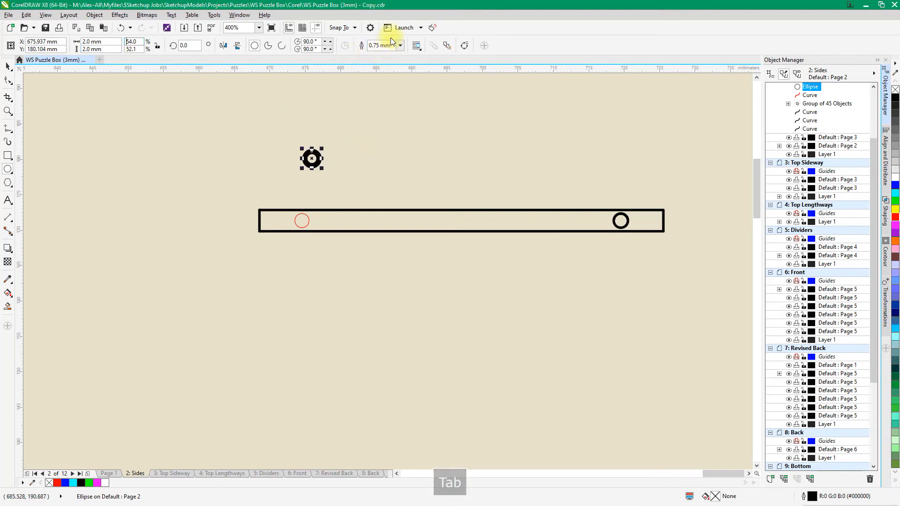
Give the new 2 mm circle a hairline outline in red
{"action": "left_click", "coordinate": [400, 45]}
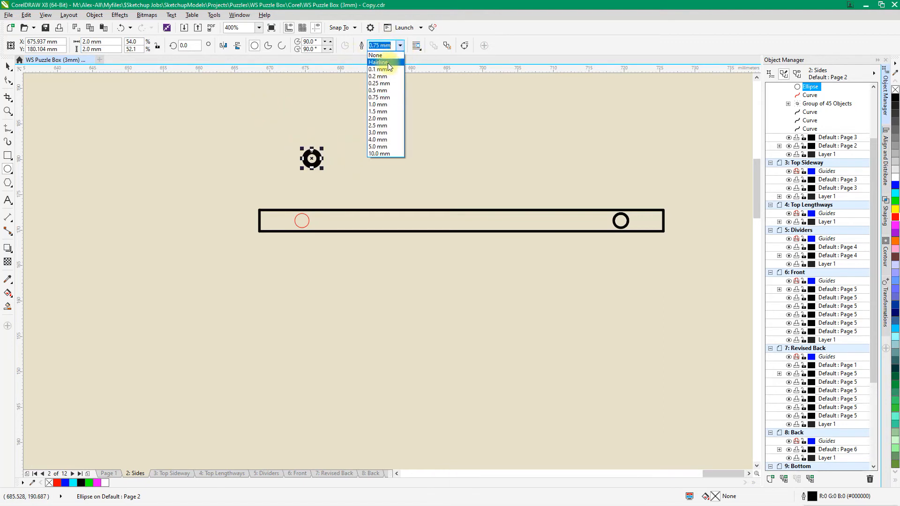
{"action": "left_click", "coordinate": [388, 63]}
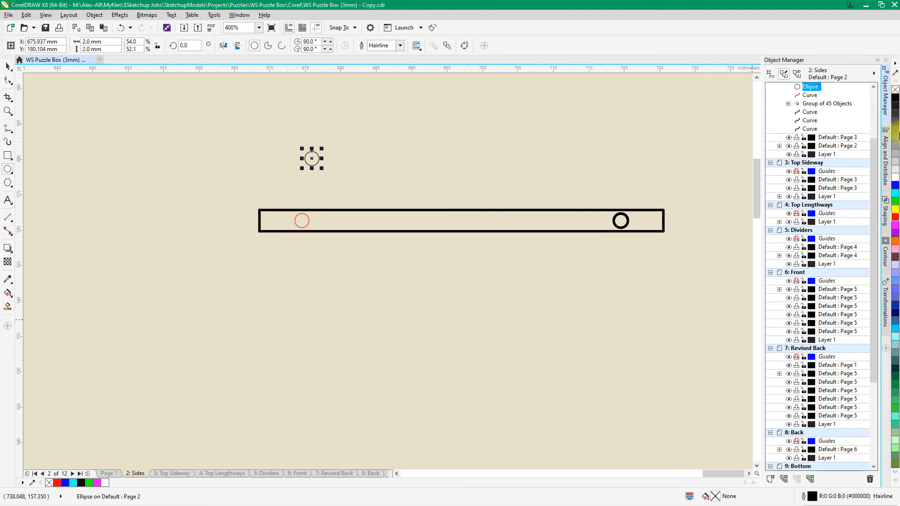
{"action": "right_click", "coordinate": [894, 217]}
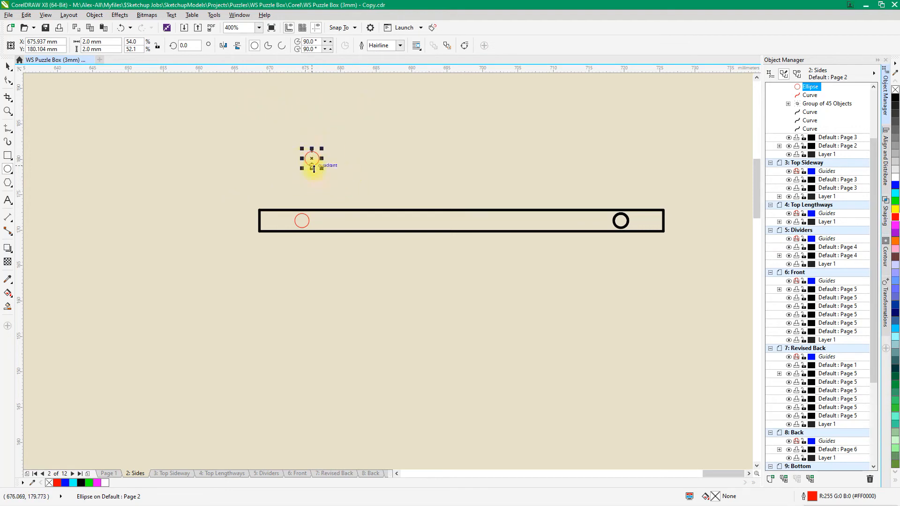
Undo the stray ellipse and move the red 2 mm circle onto the centre of the strip's right hole
{"action": "left_click_drag", "start_coordinate": [312, 158], "coordinate": [391, 189]}
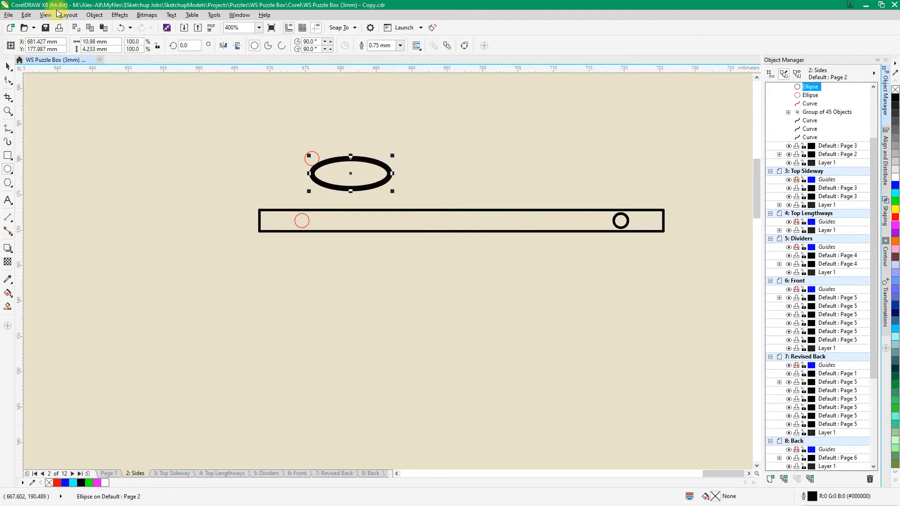
{"action": "left_click", "coordinate": [121, 28]}
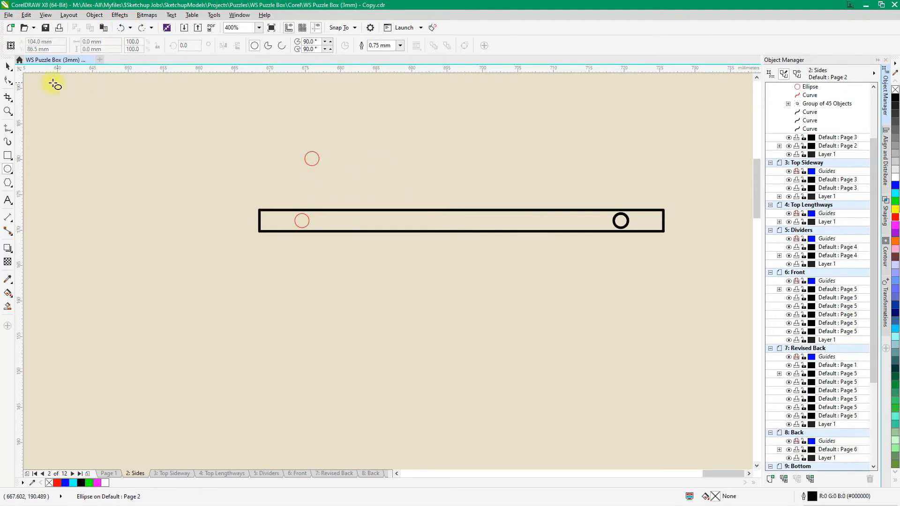
{"action": "left_click", "coordinate": [8, 66]}
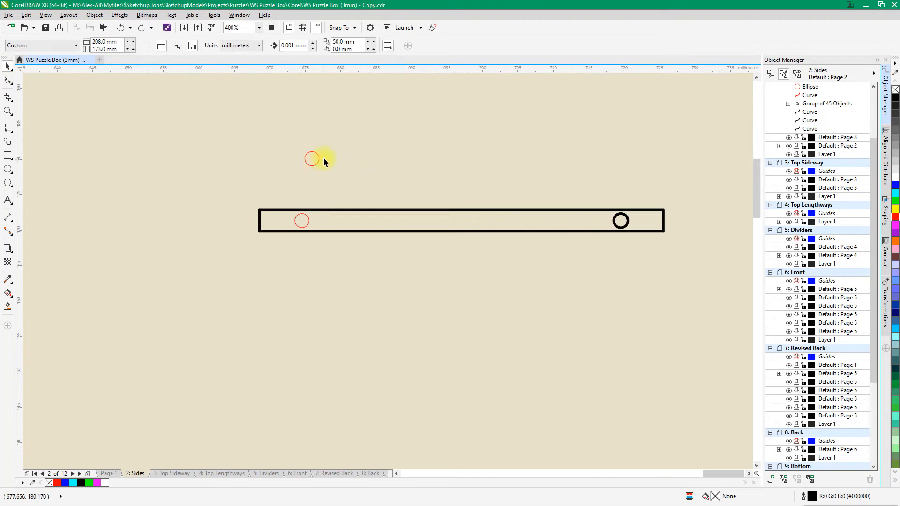
{"action": "left_click", "coordinate": [310, 153]}
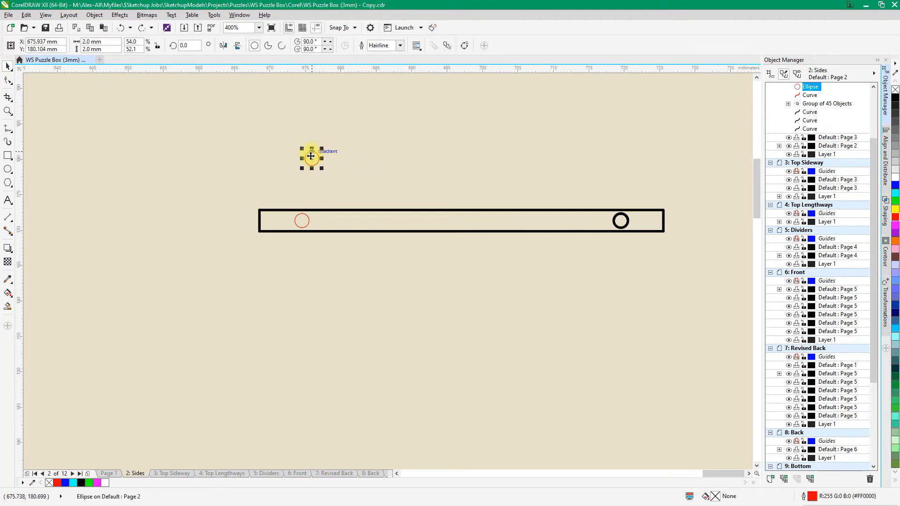
{"action": "left_click_drag", "start_coordinate": [311, 158], "coordinate": [619, 226]}
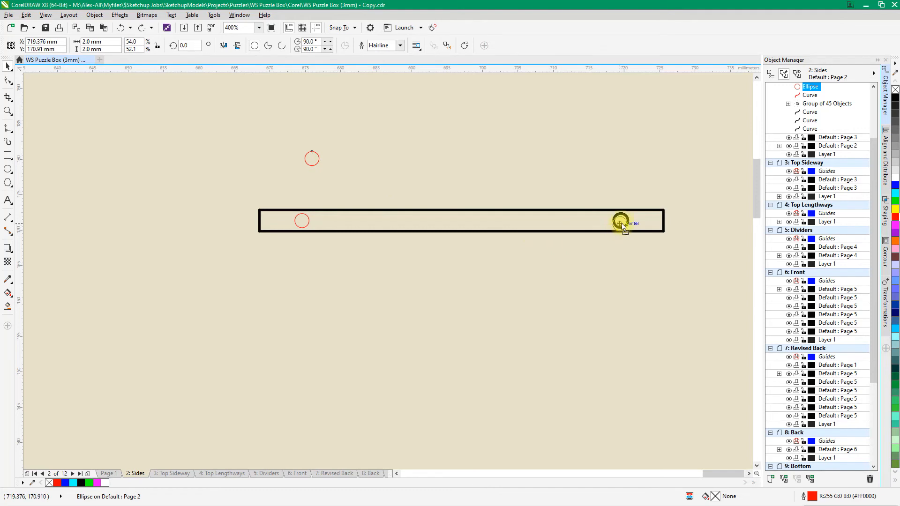
{"action": "left_click_drag", "start_coordinate": [620, 201], "coordinate": [620, 201]}
{"action": "scroll", "coordinate": [627, 218], "scroll_direction": "up", "scroll_amount": 2}
{"action": "scroll", "coordinate": [651, 224], "scroll_direction": "up", "scroll_amount": 2}
{"action": "scroll", "coordinate": [651, 225], "scroll_direction": "down", "scroll_amount": 2}
{"action": "left_click_drag", "start_coordinate": [602, 151], "coordinate": [604, 233]}
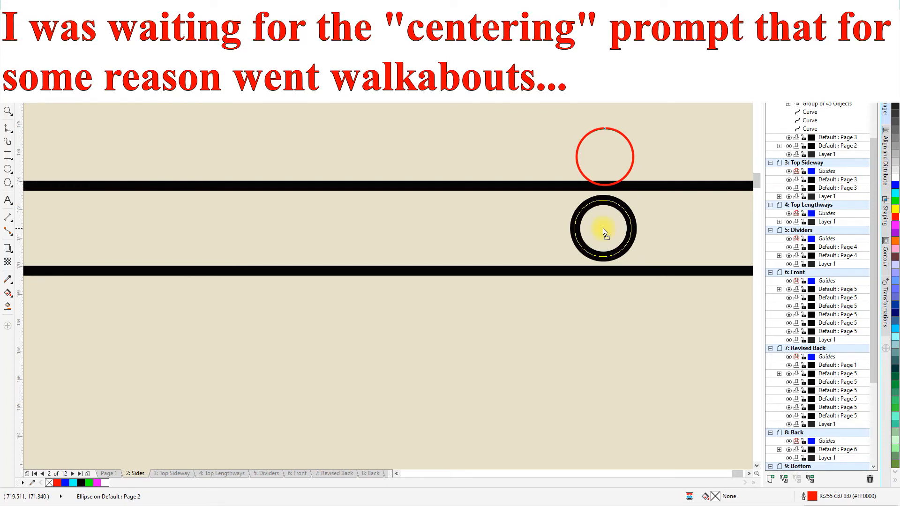
{"action": "left_click_drag", "start_coordinate": [604, 233], "coordinate": [604, 230]}
{"action": "scroll", "coordinate": [616, 187], "scroll_direction": "down", "scroll_amount": 3}
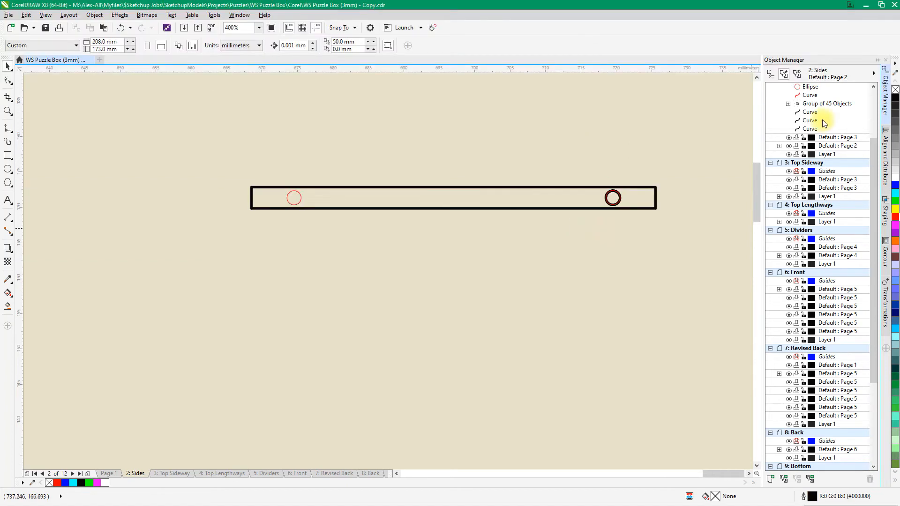
Colour the strip's original top and right edge curve blue and pick out its remaining black edge curves
{"action": "left_click", "coordinate": [424, 187]}
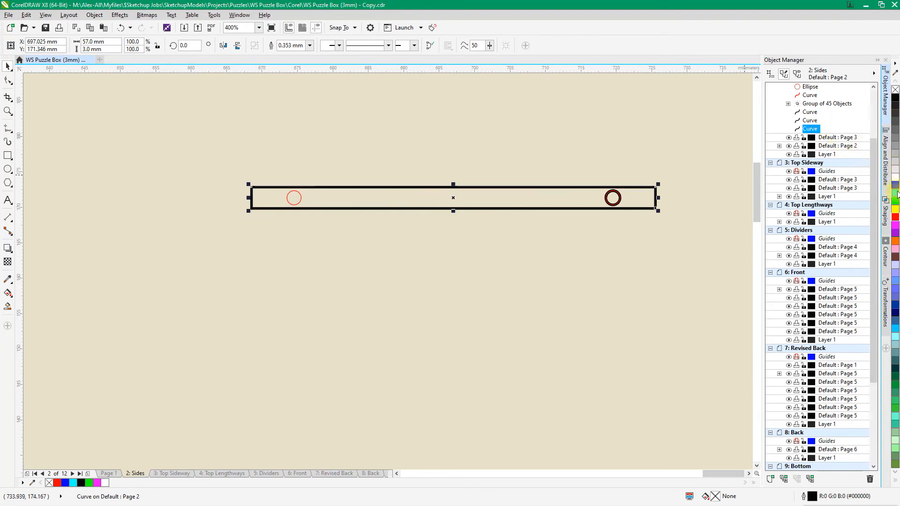
{"action": "right_click", "coordinate": [896, 189]}
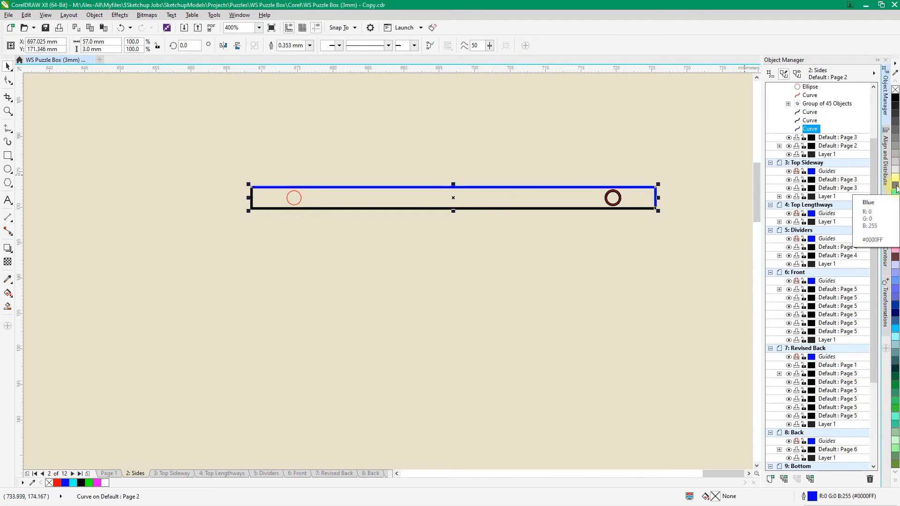
{"action": "left_click", "coordinate": [811, 120]}
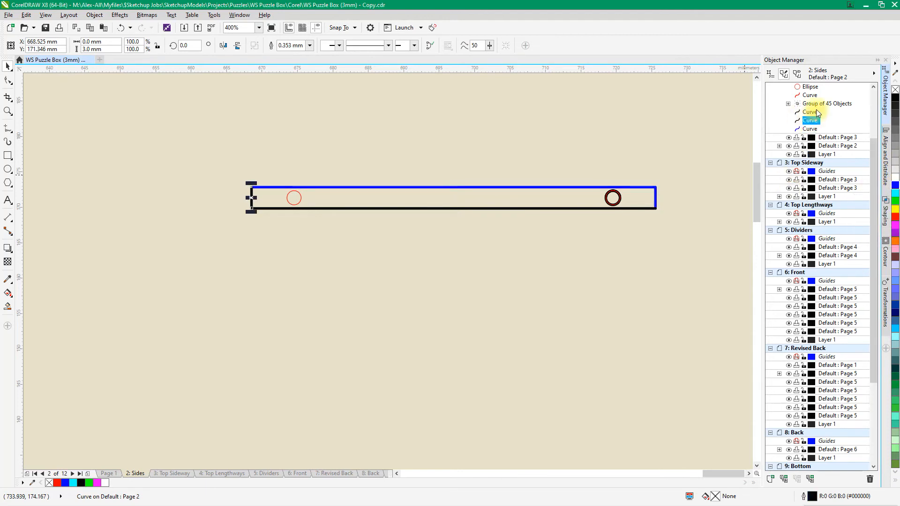
{"action": "left_click", "coordinate": [815, 112]}
{"action": "left_click", "coordinate": [508, 160]}
Select all of the strip's objects and create a boundary around them
{"action": "left_click_drag", "start_coordinate": [220, 165], "coordinate": [651, 256]}
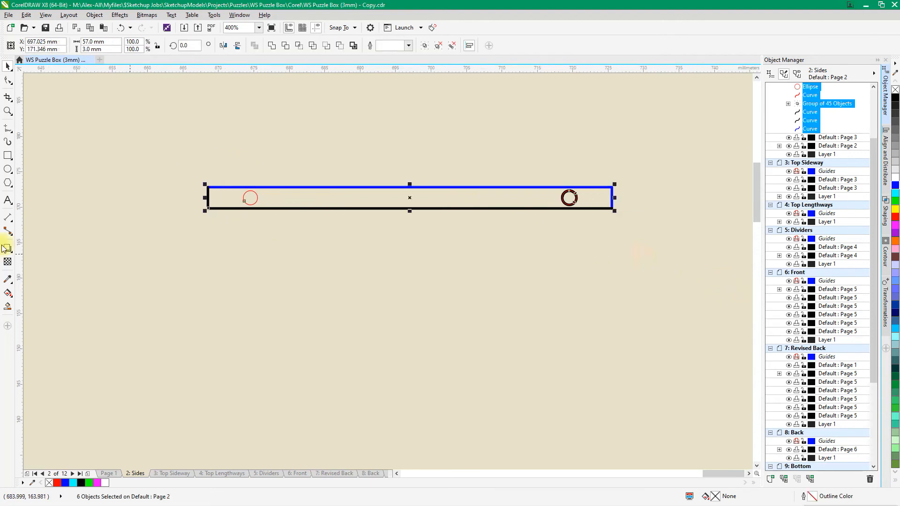
{"action": "left_click", "coordinate": [95, 15]}
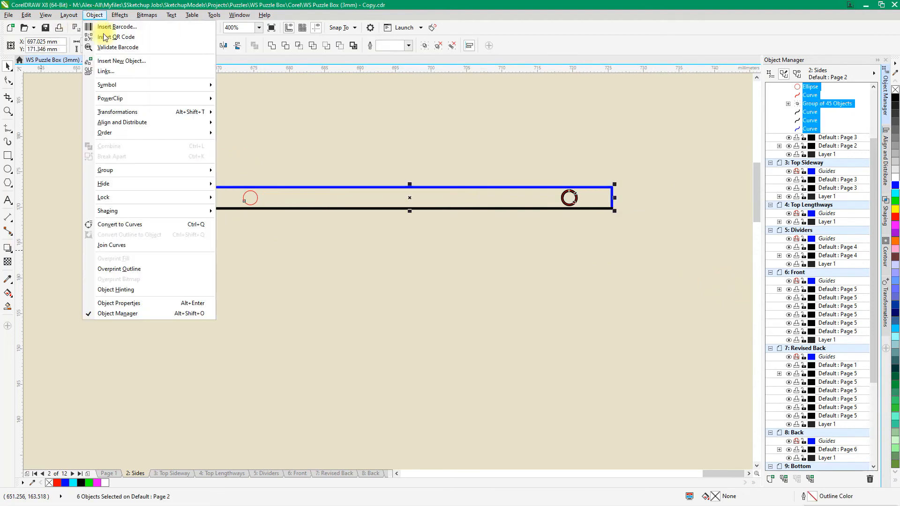
{"action": "mouse_move", "coordinate": [125, 210]}
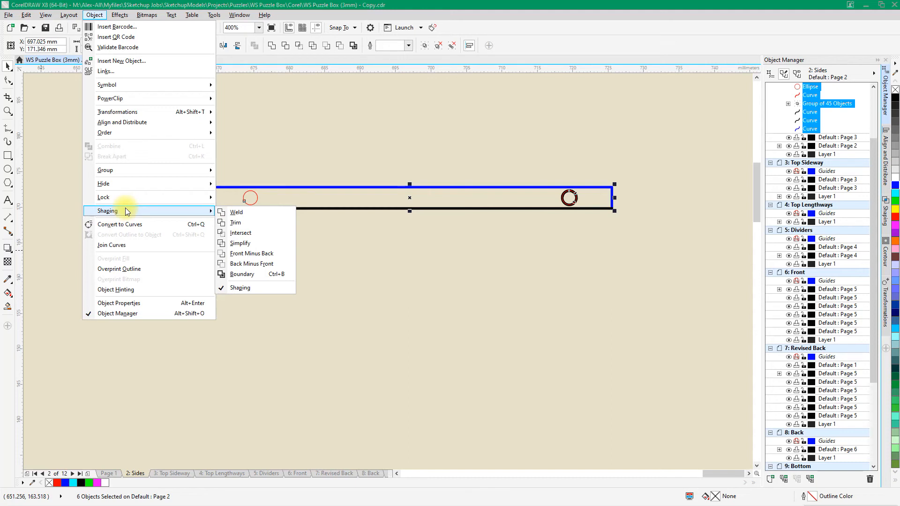
{"action": "left_click", "coordinate": [246, 275]}
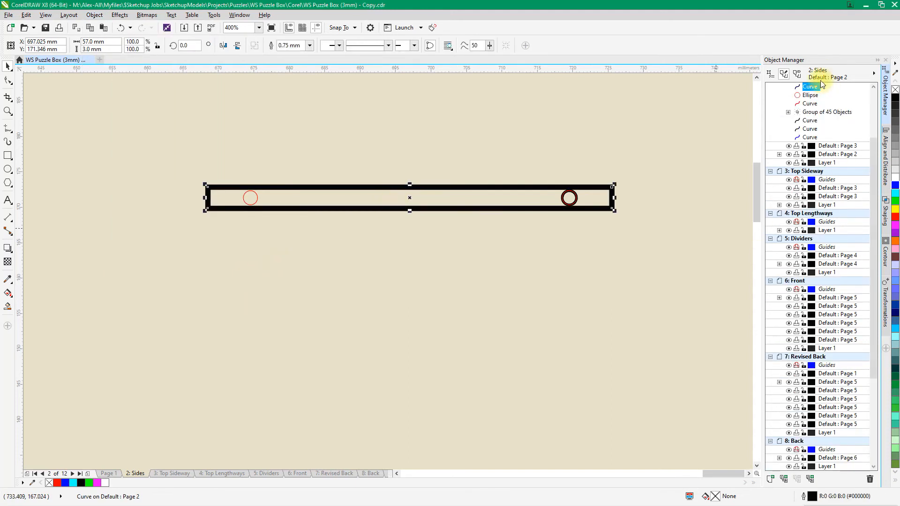
Give the strip's new boundary a blue hairline outline and group it with the two red hole circles
{"action": "right_click", "coordinate": [895, 176]}
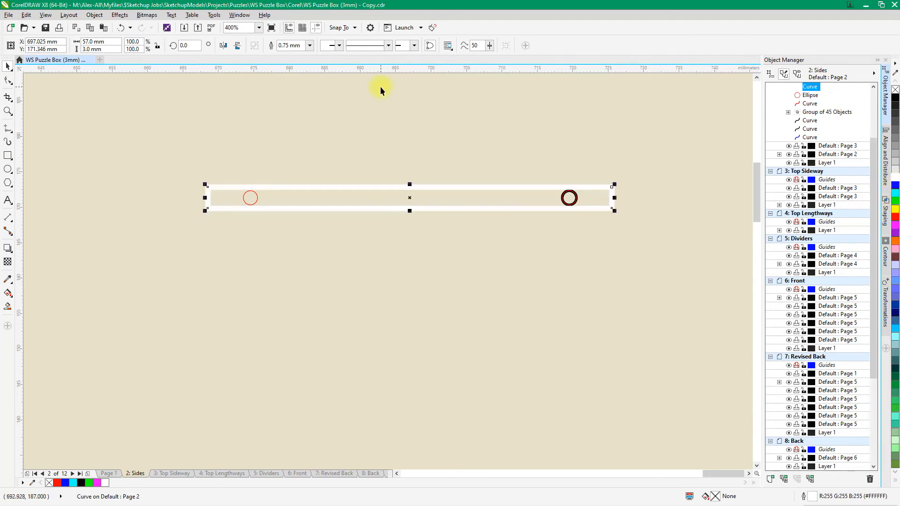
{"action": "right_click", "coordinate": [895, 187]}
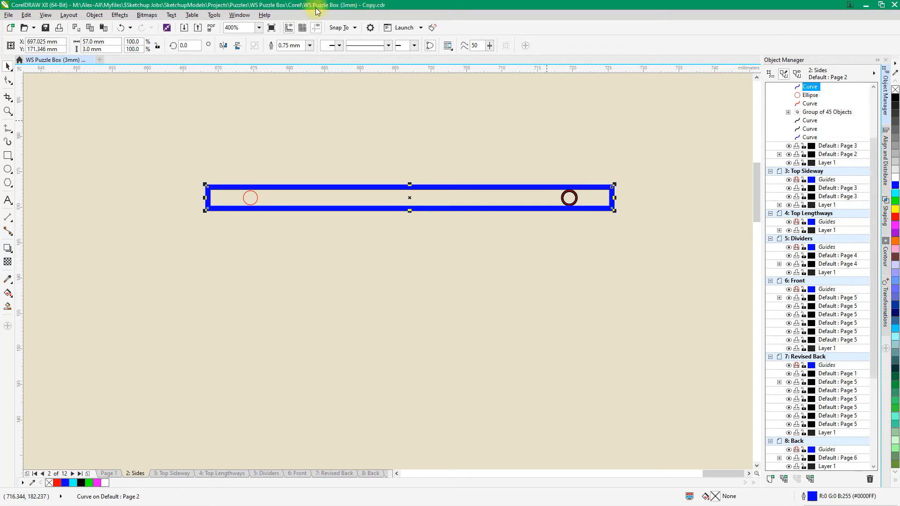
{"action": "left_click", "coordinate": [308, 47]}
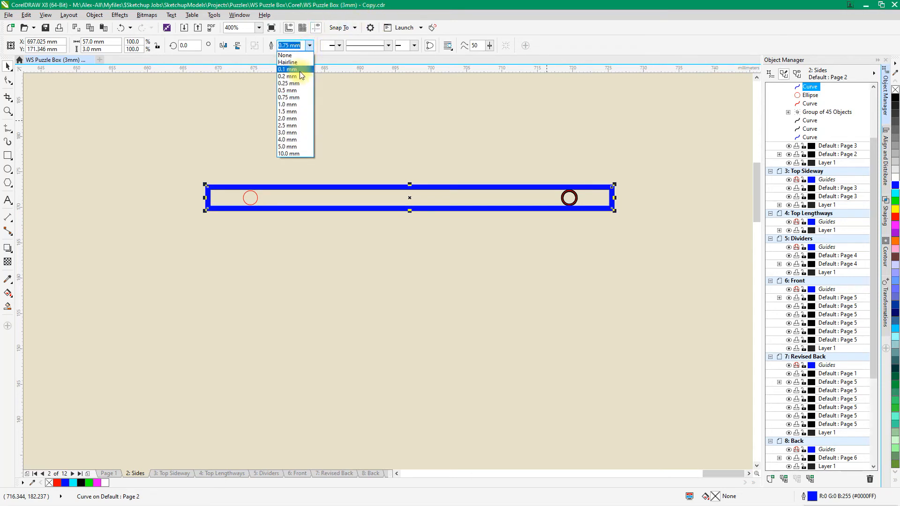
{"action": "left_click", "coordinate": [300, 68]}
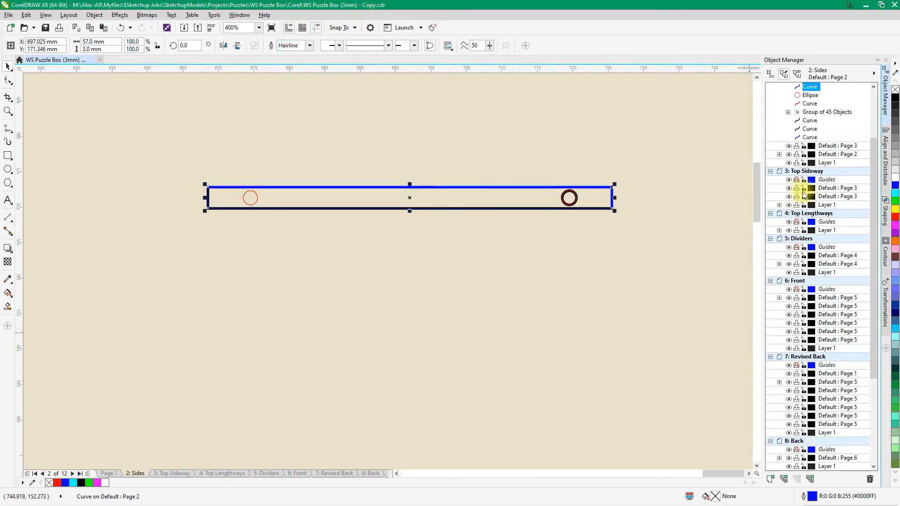
{"action": "left_click", "coordinate": [810, 104], "text": "shift"}
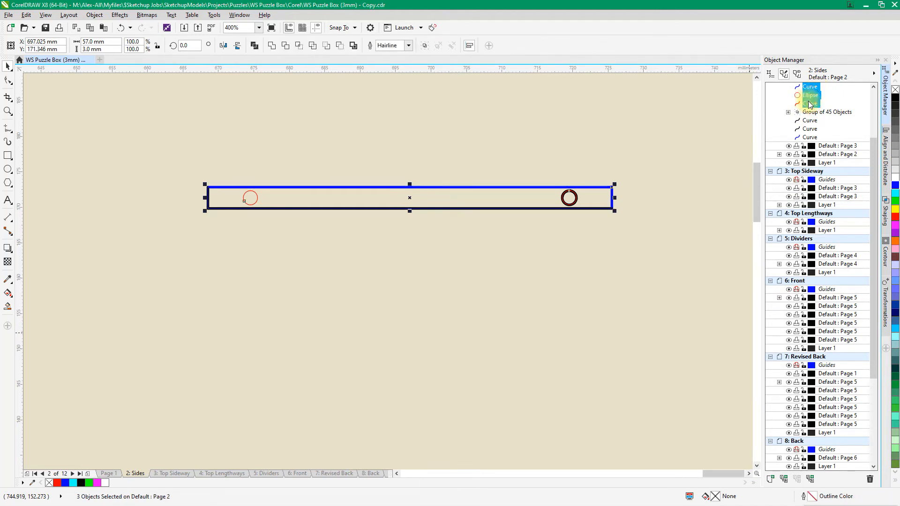
{"action": "key", "text": "ctrl+g"}
Delete the old right hole's group of 45 objects and the strip's three original edge curves
{"action": "left_click", "coordinate": [819, 97]}
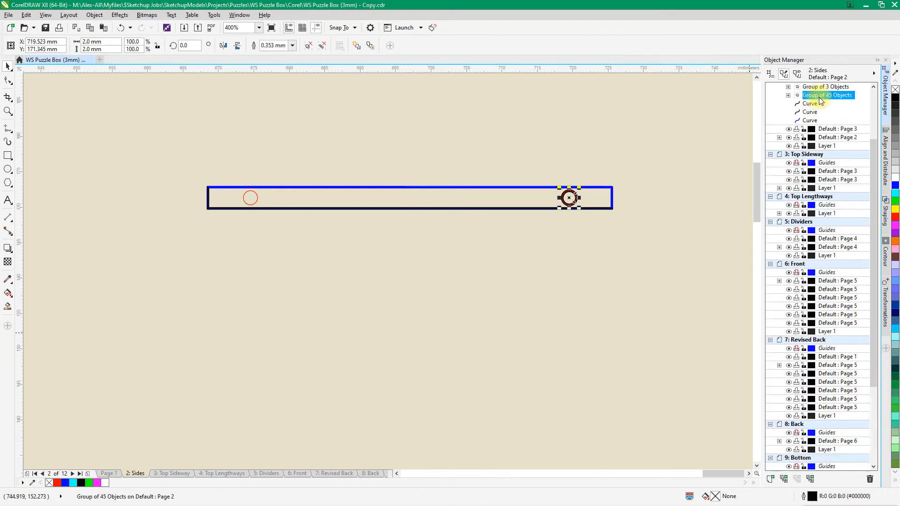
{"action": "key", "text": "Delete"}
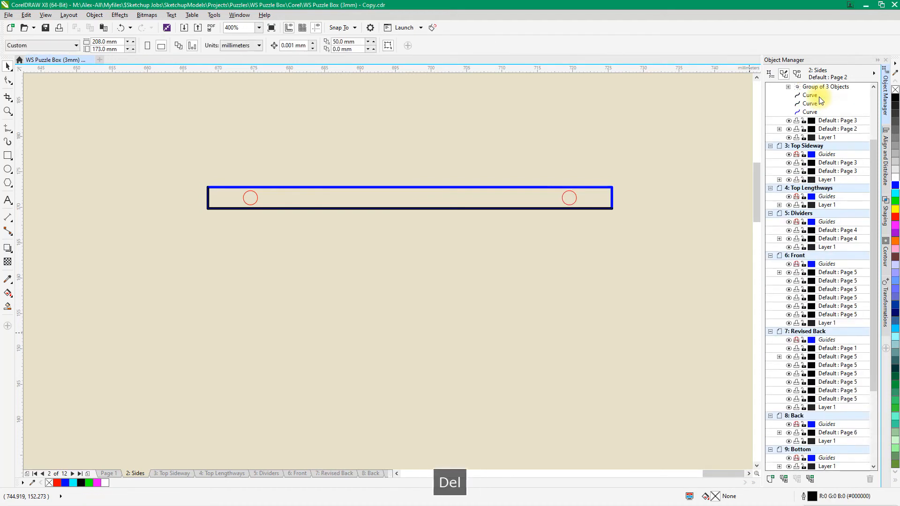
{"action": "left_click", "coordinate": [813, 97]}
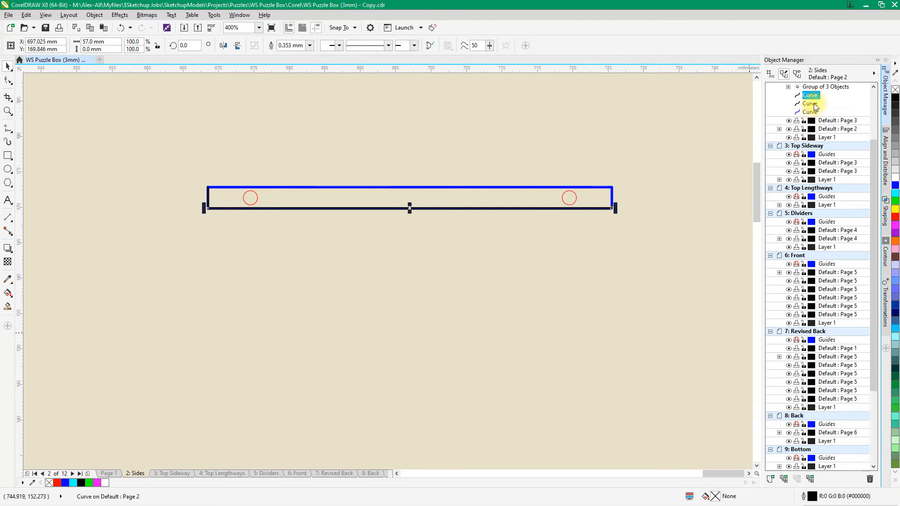
{"action": "left_click", "coordinate": [815, 104], "text": "shift"}
{"action": "left_click", "coordinate": [810, 112], "text": "shift"}
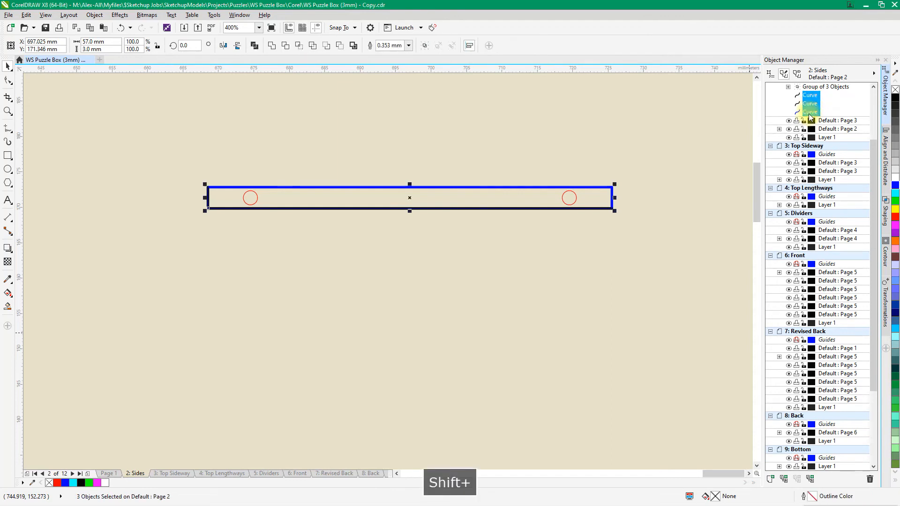
{"action": "key", "text": "Delete"}
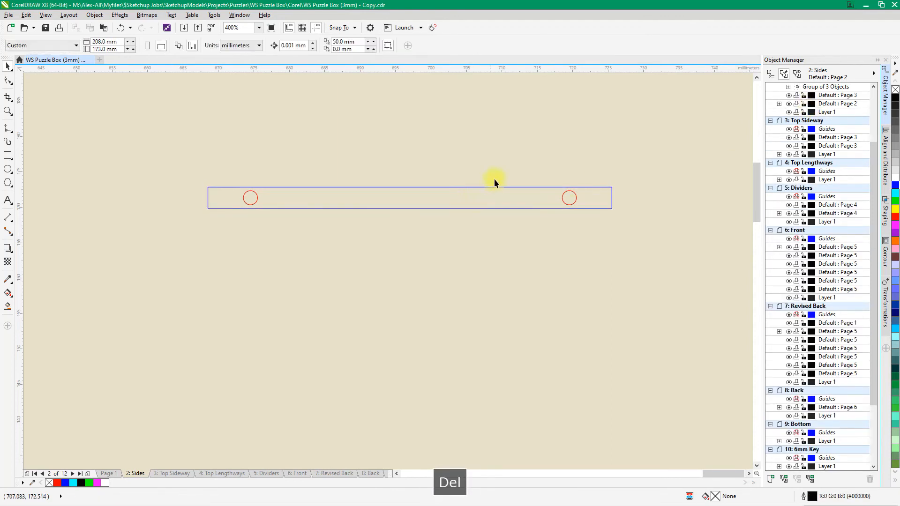
Move the grouped strip into the red parts layout, flush on the upper edge of the upper horizontal strip with its left end aligned
{"action": "scroll", "coordinate": [564, 198], "scroll_direction": "down", "scroll_amount": 5}
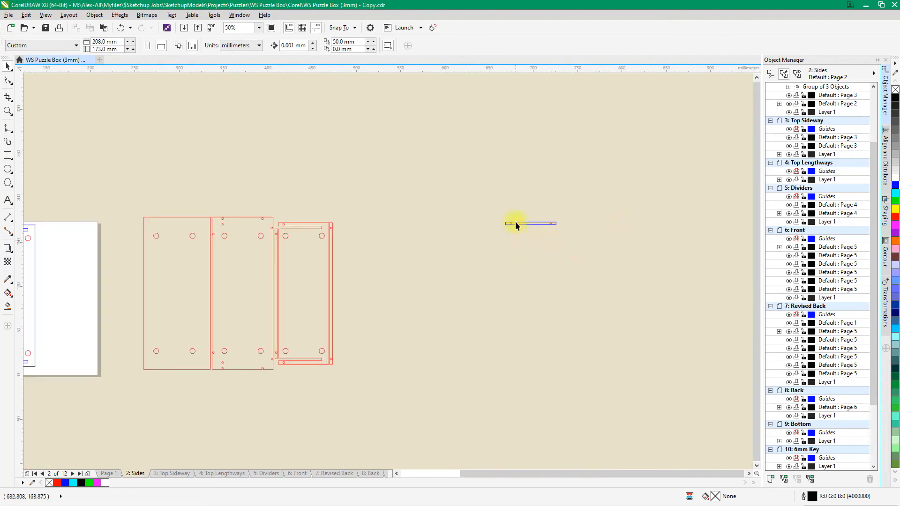
{"action": "left_click", "coordinate": [504, 224]}
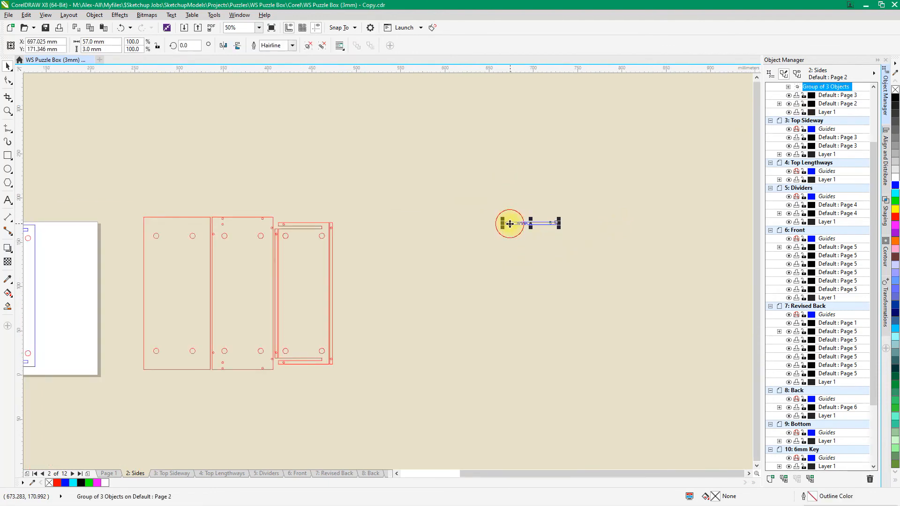
{"action": "left_click_drag", "start_coordinate": [502, 224], "coordinate": [314, 221]}
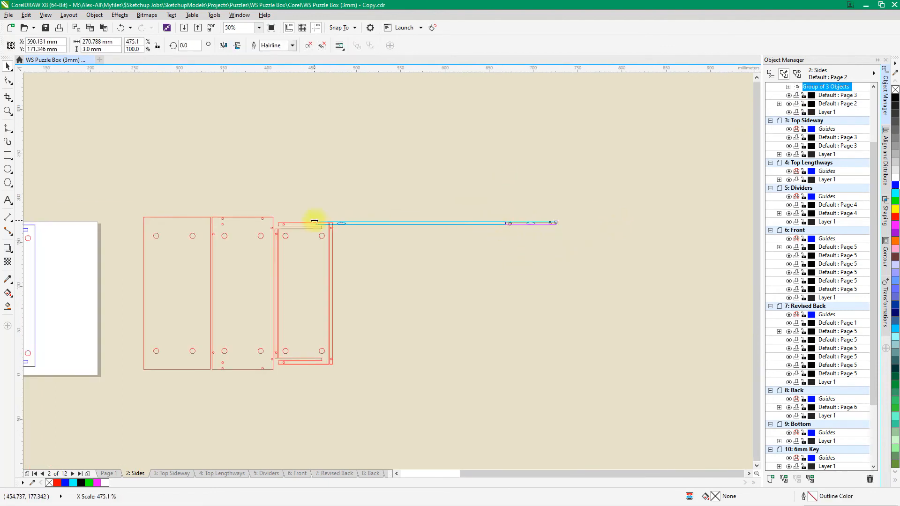
{"action": "key", "text": "Escape"}
{"action": "left_click_drag", "start_coordinate": [515, 225], "coordinate": [294, 216]}
{"action": "scroll", "coordinate": [291, 232], "scroll_direction": "up", "scroll_amount": 6}
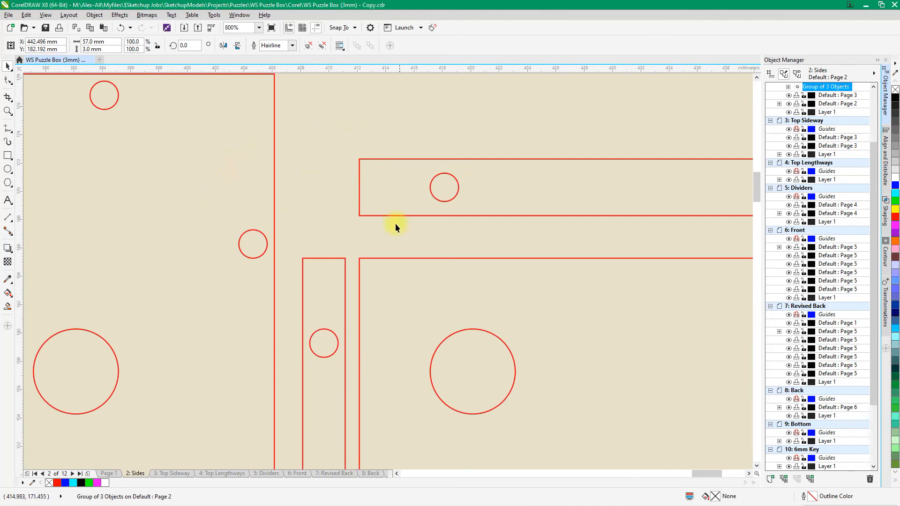
{"action": "scroll", "coordinate": [395, 223], "scroll_direction": "down", "scroll_amount": 3}
{"action": "left_click_drag", "start_coordinate": [382, 197], "coordinate": [380, 230]}
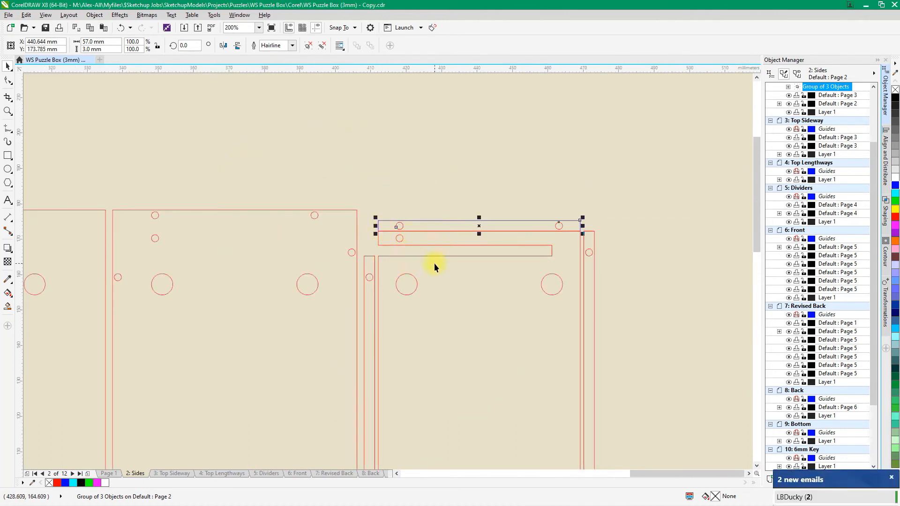
Place a duplicate of the grouped strip directly above the original, sharing its upper edge
{"action": "scroll", "coordinate": [437, 356], "scroll_direction": "down", "scroll_amount": 4}
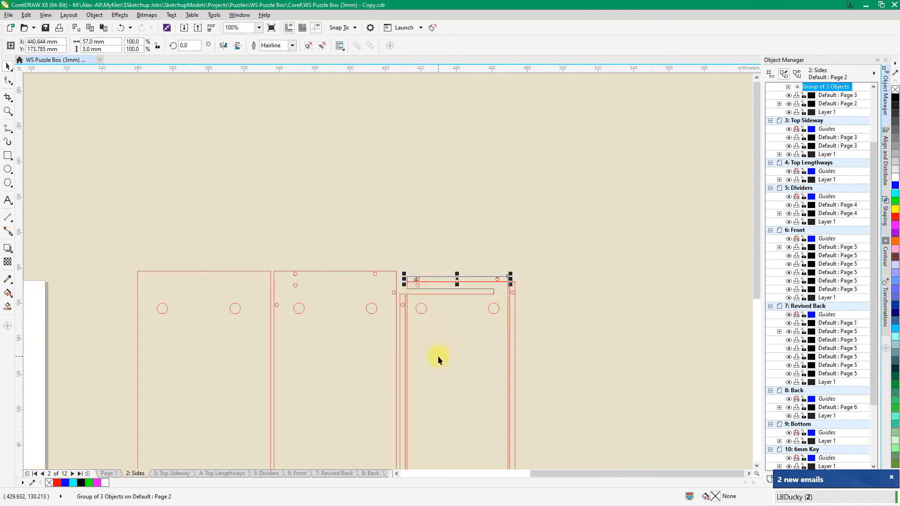
{"action": "scroll", "coordinate": [431, 330], "scroll_direction": "up", "scroll_amount": 3}
{"action": "scroll", "coordinate": [416, 313], "scroll_direction": "up", "scroll_amount": 5}
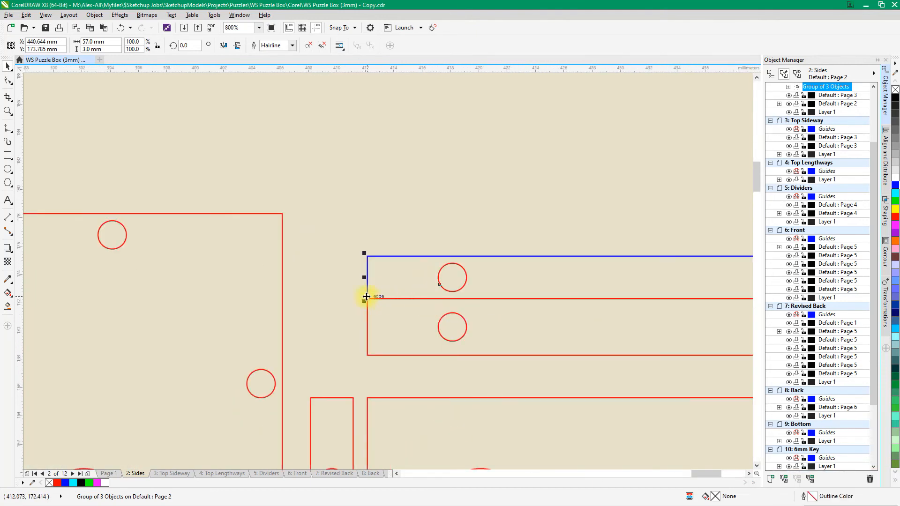
{"action": "left_click_drag", "start_coordinate": [367, 298], "coordinate": [368, 254]}
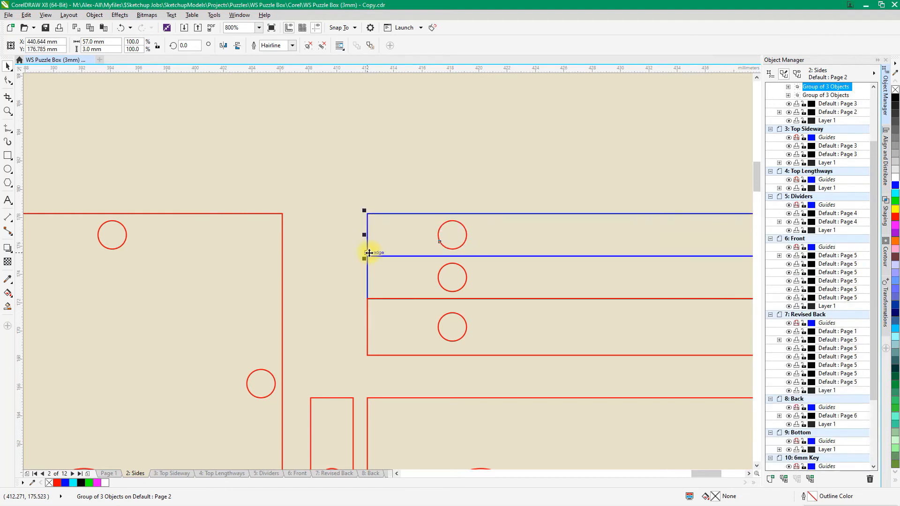
{"action": "scroll", "coordinate": [367, 252], "scroll_direction": "down", "scroll_amount": 5}
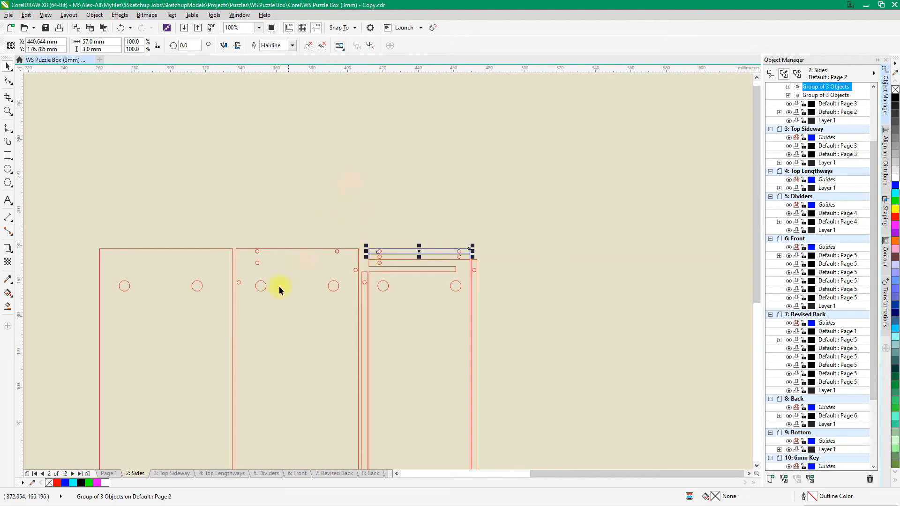
{"action": "scroll", "coordinate": [248, 276], "scroll_direction": "up", "scroll_amount": 3}
{"action": "scroll", "coordinate": [255, 218], "scroll_direction": "down", "scroll_amount": 3}
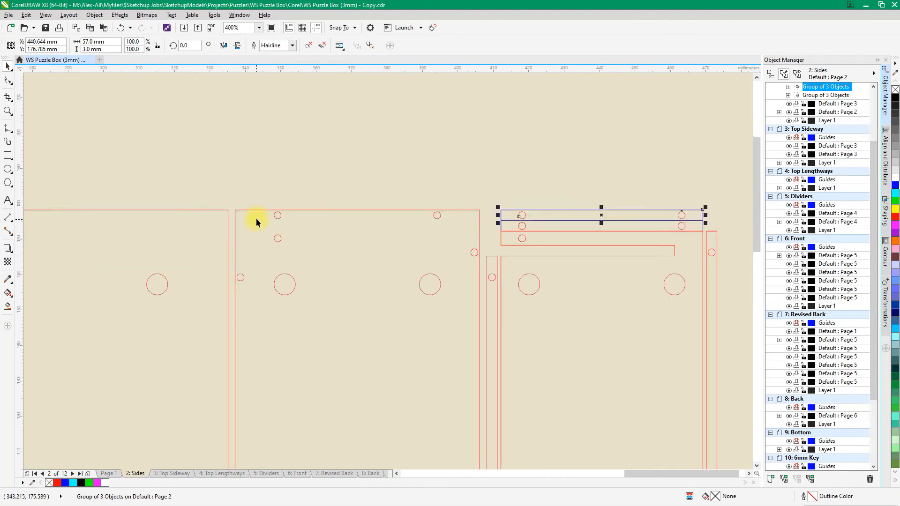
{"action": "left_click", "coordinate": [217, 222]}
{"action": "scroll", "coordinate": [241, 193], "scroll_direction": "down", "scroll_amount": 2}
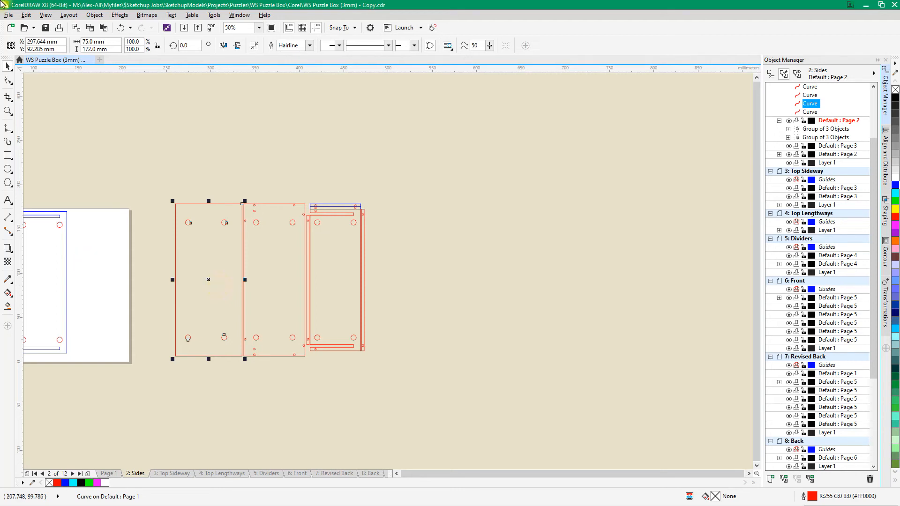
{"action": "left_click", "coordinate": [226, 167]}
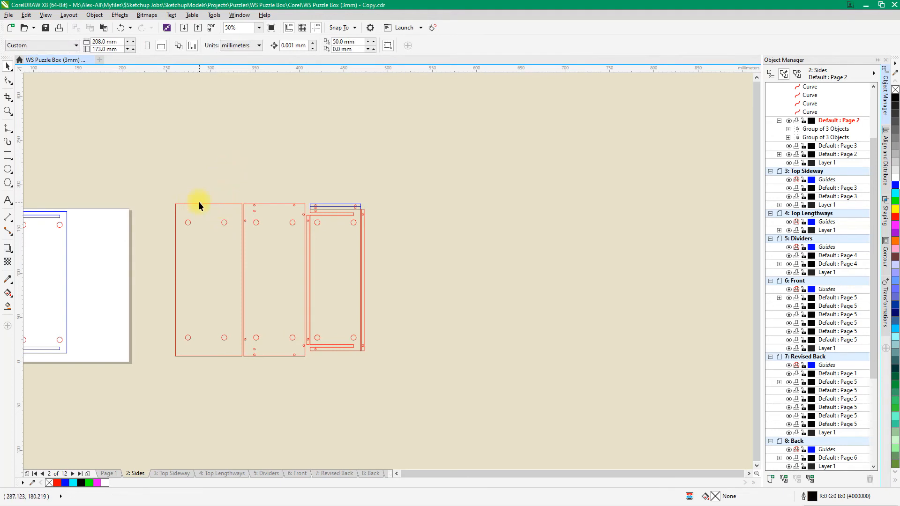
{"action": "left_click", "coordinate": [209, 205]}
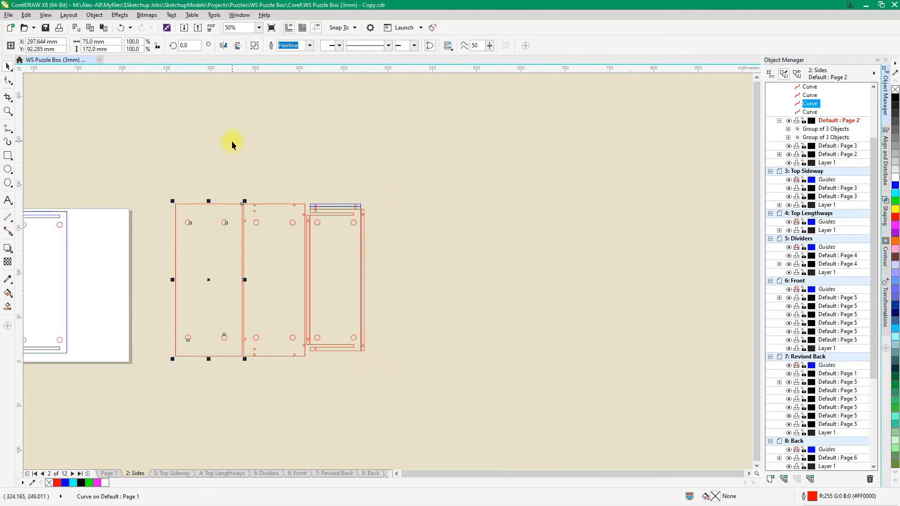
{"action": "left_click", "coordinate": [223, 222]}
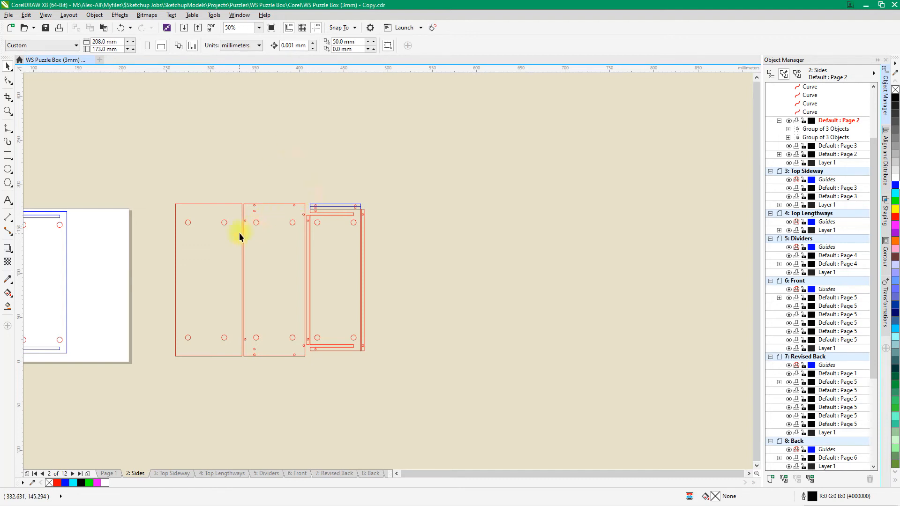
Break the leftmost red side panel's curve apart and group the five resulting curves
{"action": "left_click", "coordinate": [199, 205]}
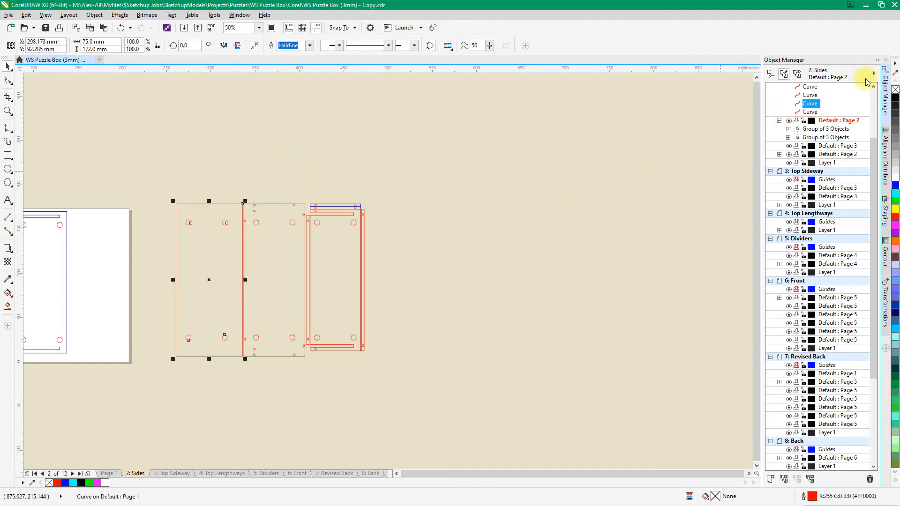
{"action": "right_click", "coordinate": [811, 103]}
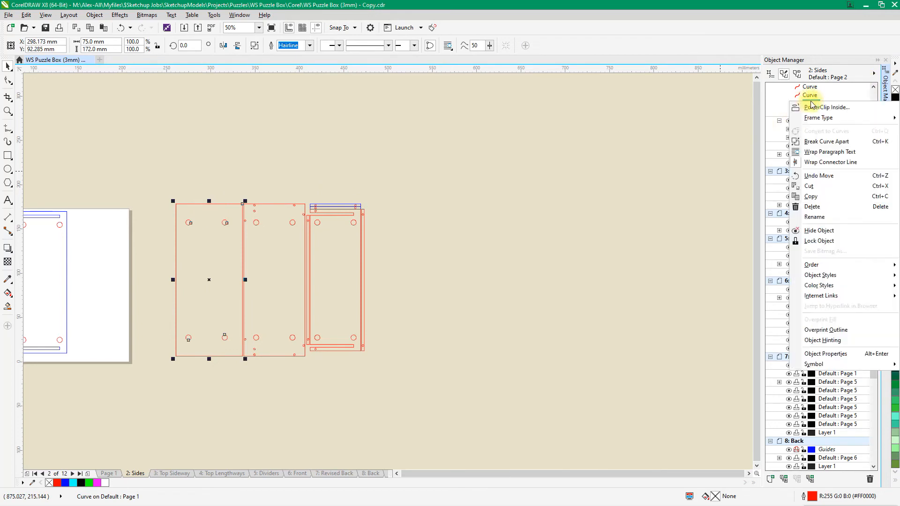
{"action": "left_click", "coordinate": [825, 142]}
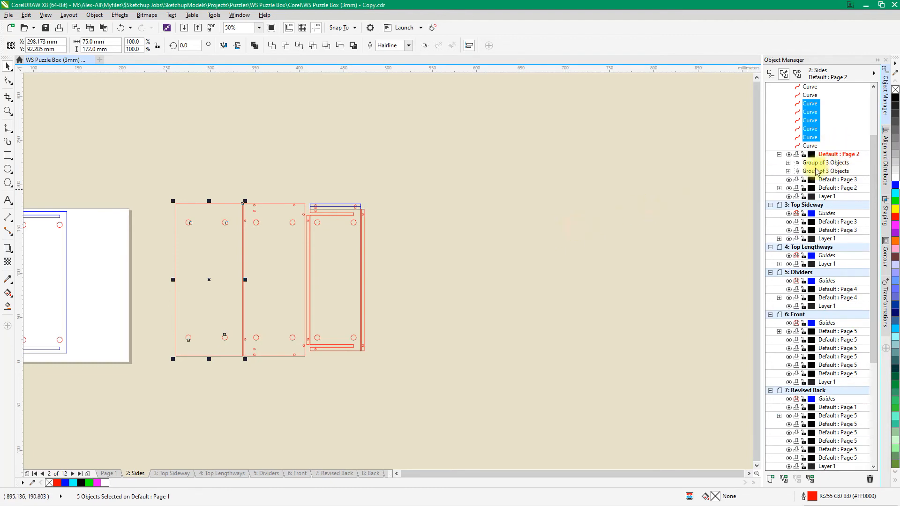
{"action": "right_click", "coordinate": [814, 125]}
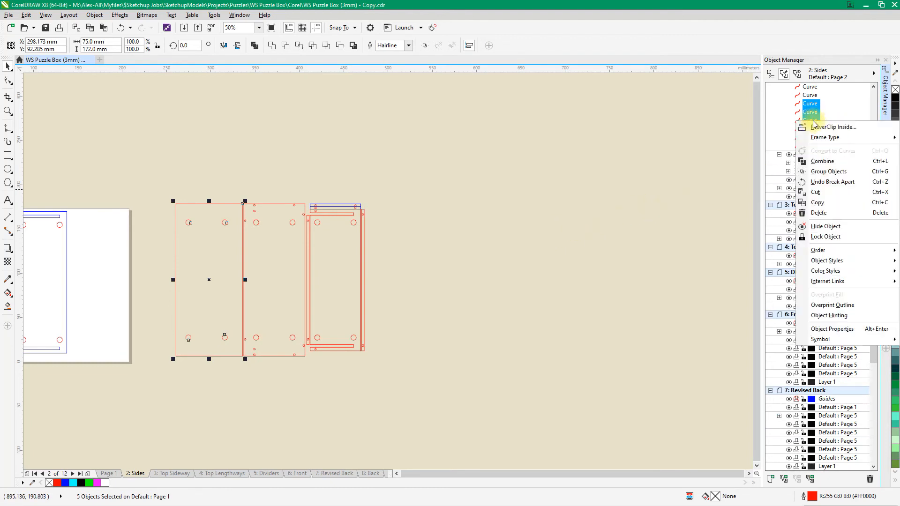
{"action": "left_click", "coordinate": [828, 172]}
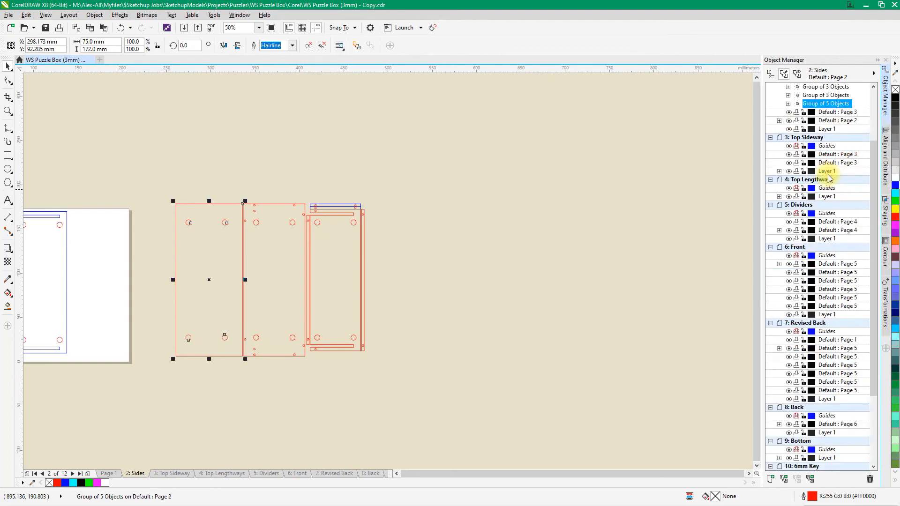
Give the outer boundary curve of the leftmost panel's group a blue outline, leaving its holes red
{"action": "left_click", "coordinate": [788, 103]}
{"action": "left_click", "coordinate": [818, 112]}
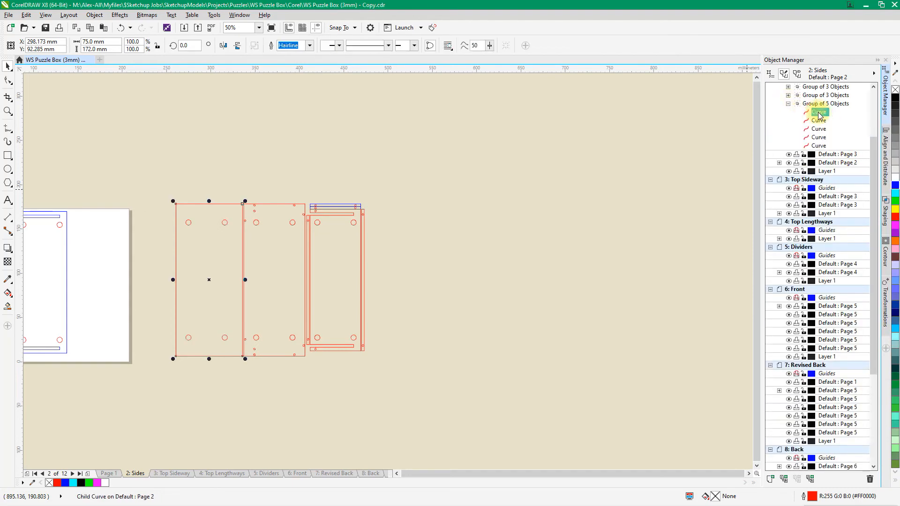
{"action": "scroll", "coordinate": [895, 190], "scroll_direction": "down", "scroll_amount": 5}
{"action": "right_click", "coordinate": [894, 185]}
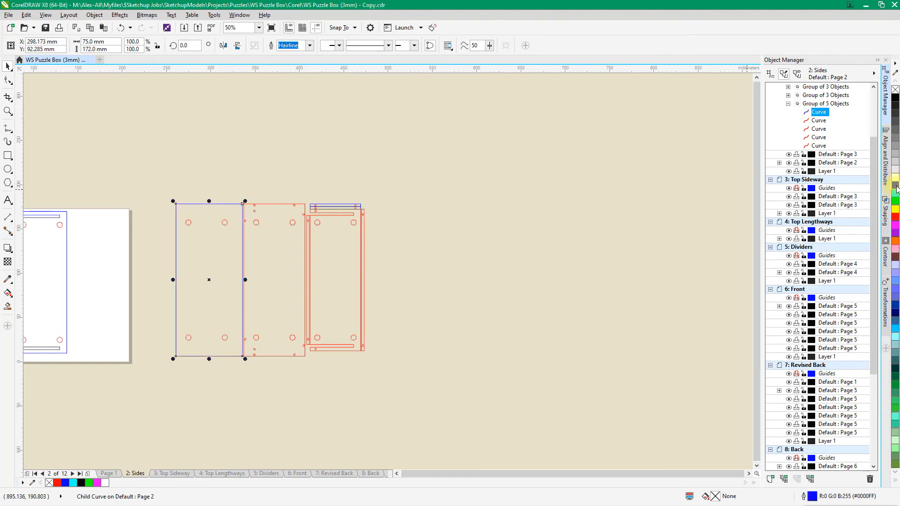
{"action": "left_click", "coordinate": [547, 174]}
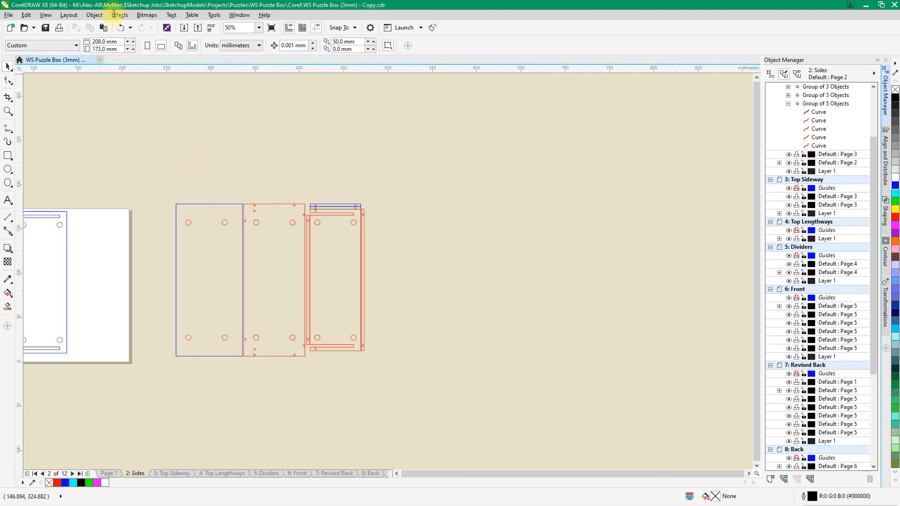
Break the middle side panel's curve apart and group the 15 resulting curves
{"action": "left_click", "coordinate": [274, 236]}
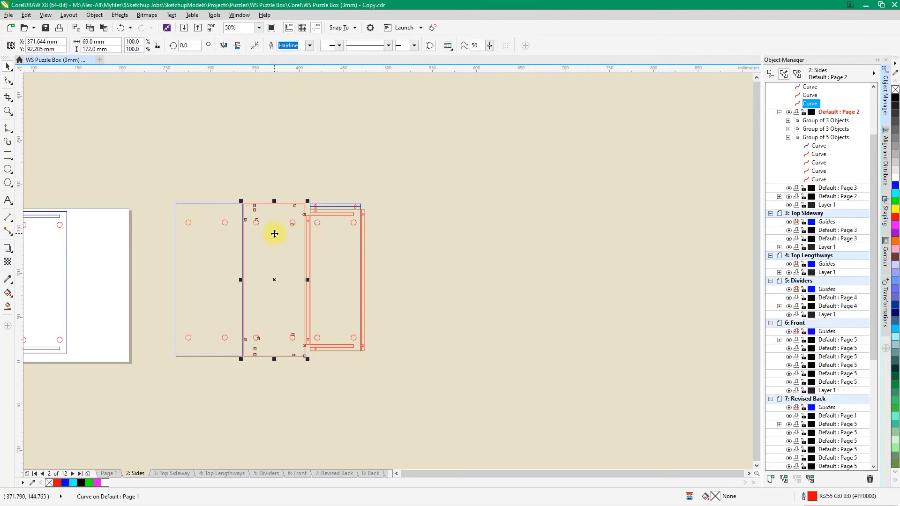
{"action": "key", "text": "ctrl+k"}
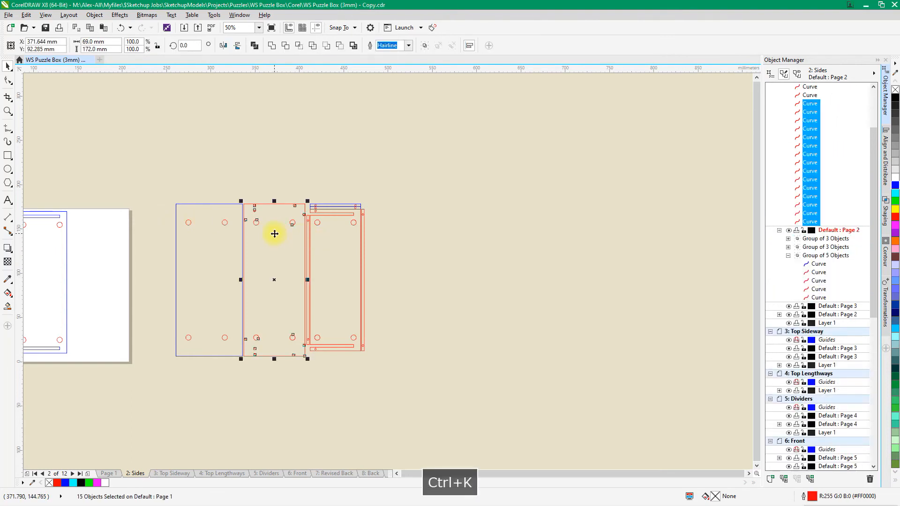
{"action": "key", "text": "ctrl+g"}
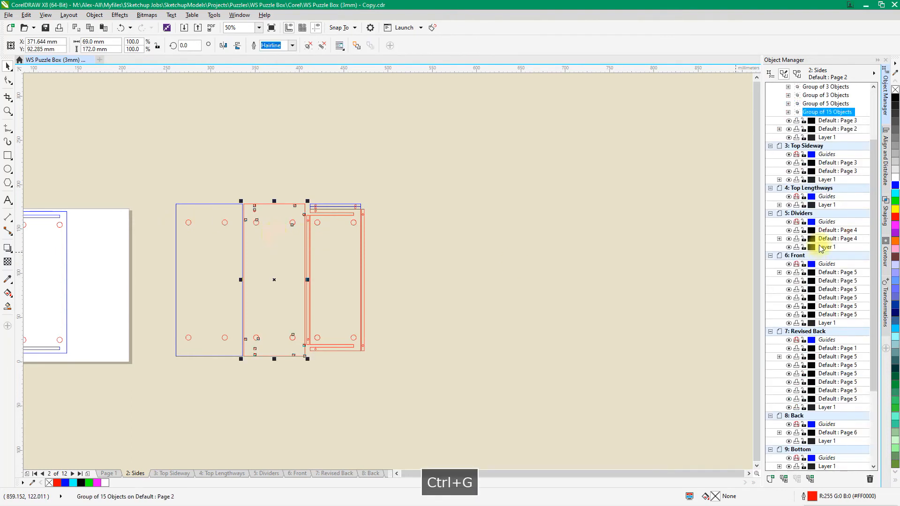
Give the outer boundary curve of the middle panel's group a cyan outline
{"action": "left_click", "coordinate": [787, 112]}
{"action": "left_click", "coordinate": [819, 121]}
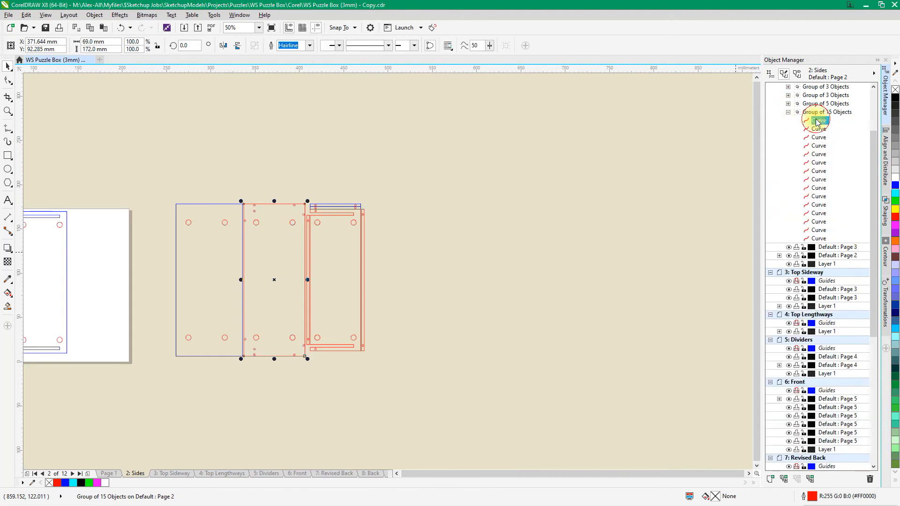
{"action": "right_click", "coordinate": [896, 196]}
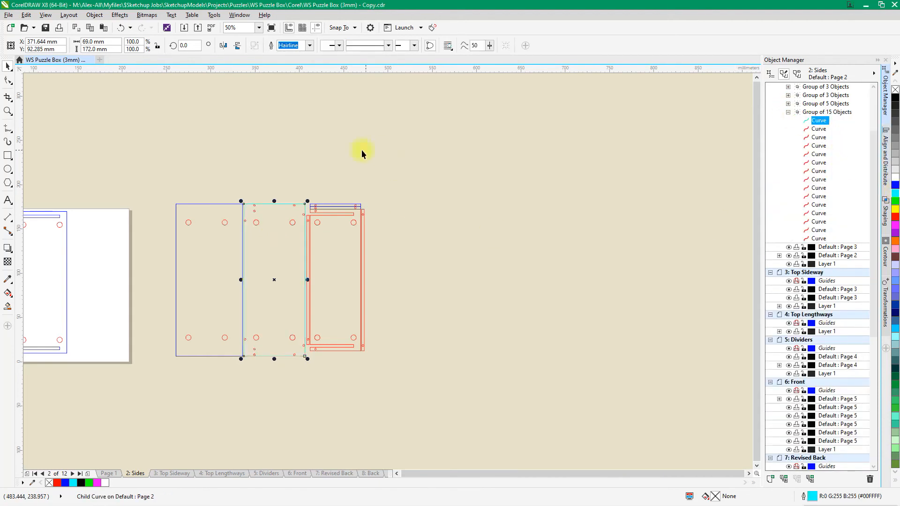
Group the five objects of the rightmost parts layout, including both small strips, and give the group a blue outline
{"action": "left_click_drag", "start_coordinate": [302, 188], "coordinate": [389, 384]}
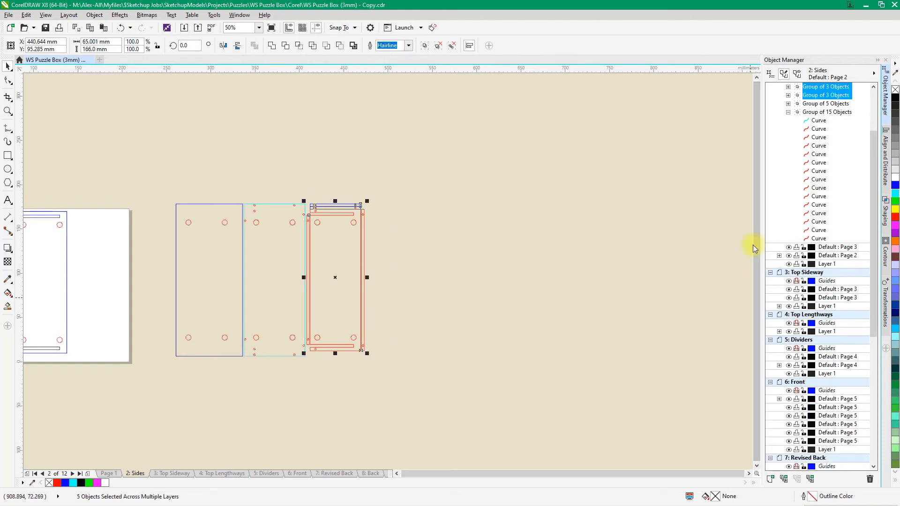
{"action": "left_click_drag", "start_coordinate": [301, 184], "coordinate": [414, 388]}
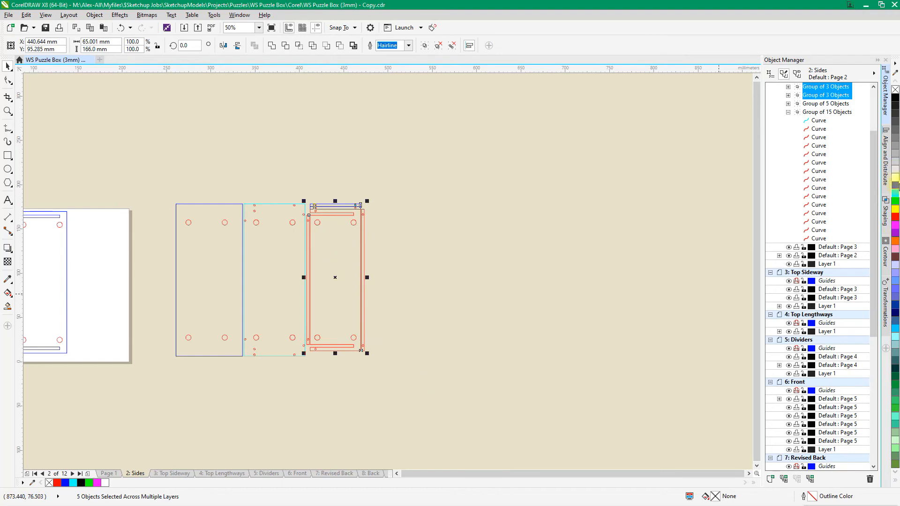
{"action": "key", "text": "ctrl+g"}
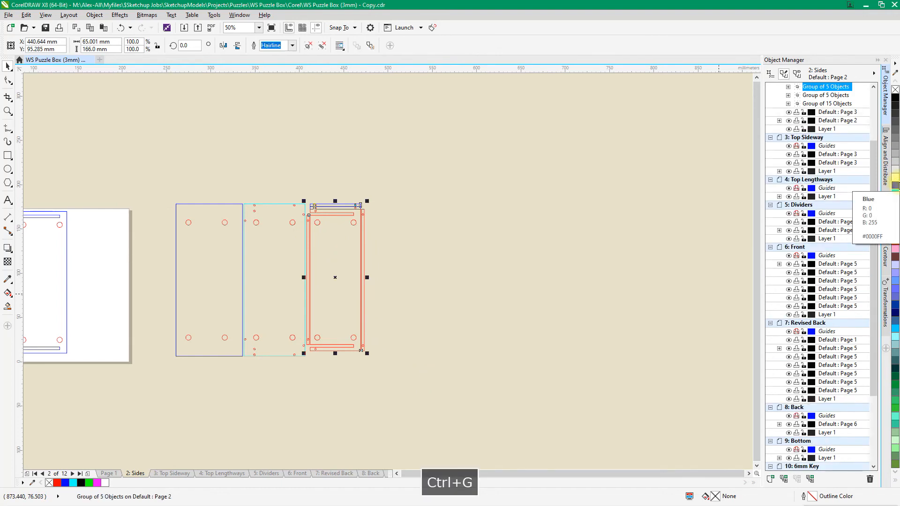
{"action": "right_click", "coordinate": [895, 188]}
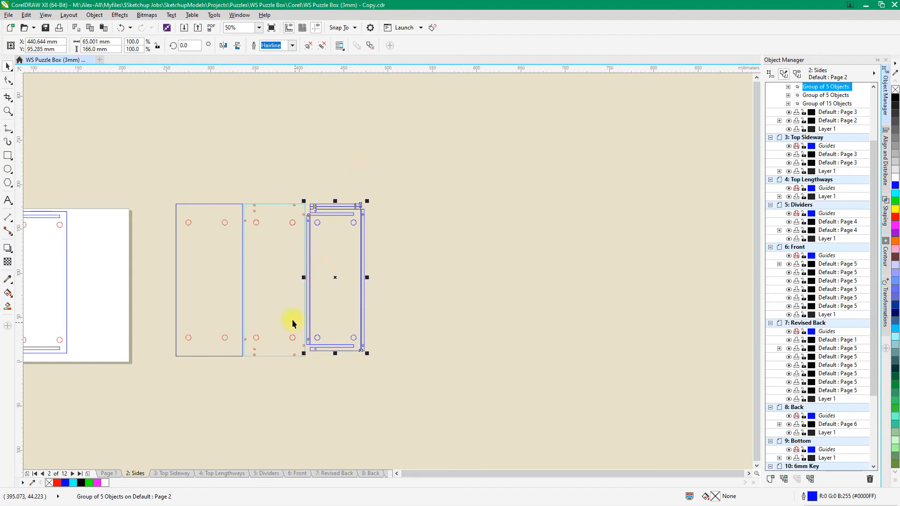
Move the cyan middle panel group left until its upper-left corner snaps to the blue panel's upper-right corner
{"action": "scroll", "coordinate": [233, 212], "scroll_direction": "up", "scroll_amount": 2}
{"action": "scroll", "coordinate": [281, 175], "scroll_direction": "up", "scroll_amount": 2}
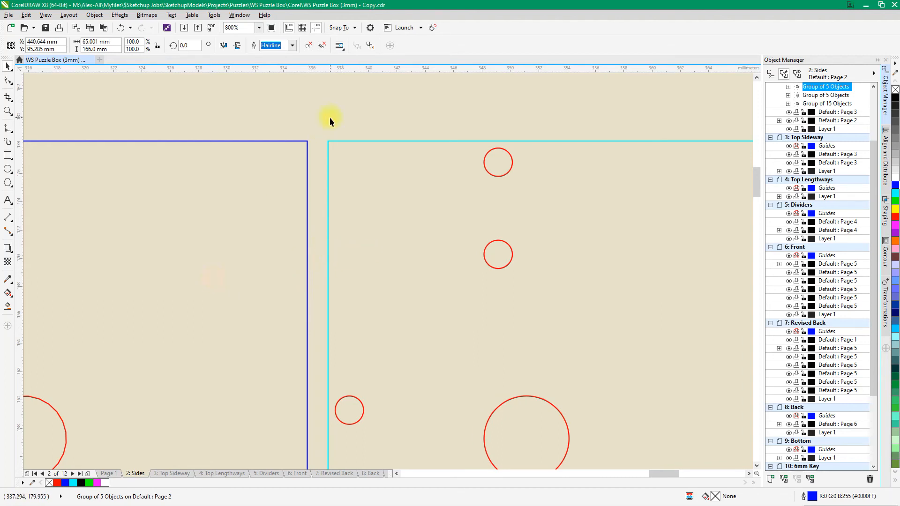
{"action": "left_click", "coordinate": [328, 140]}
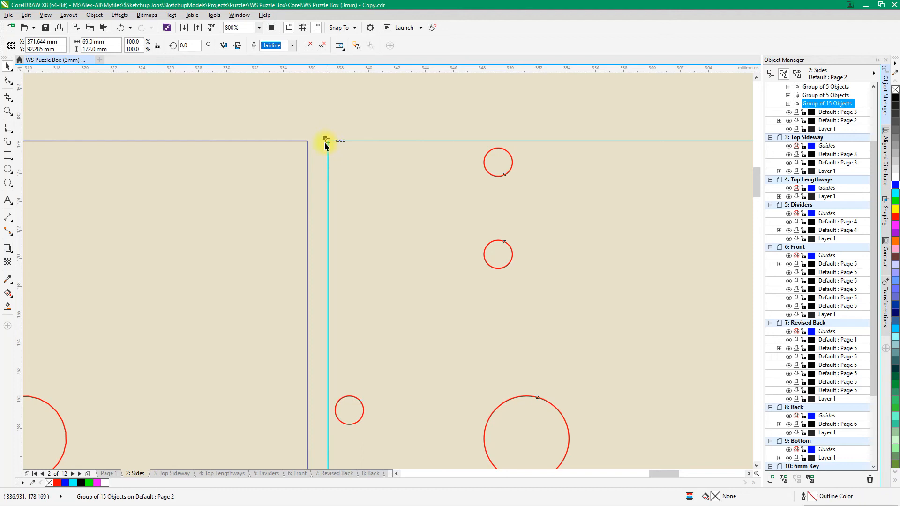
{"action": "left_click_drag", "start_coordinate": [328, 140], "coordinate": [308, 140]}
{"action": "scroll", "coordinate": [237, 217], "scroll_direction": "down", "scroll_amount": 3}
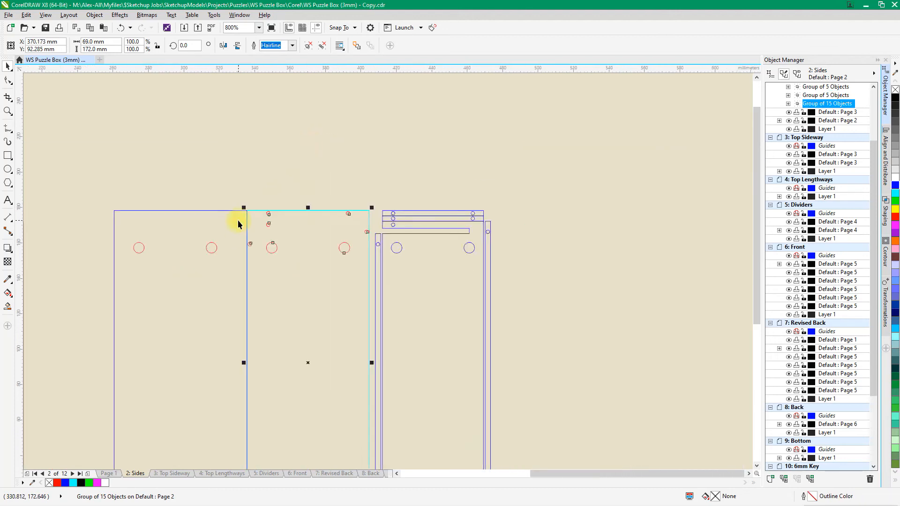
Move the blue parts group on the right closer to the cyan panel's right edge, keeping its vertical position
{"action": "scroll", "coordinate": [260, 253], "scroll_direction": "up", "scroll_amount": 1}
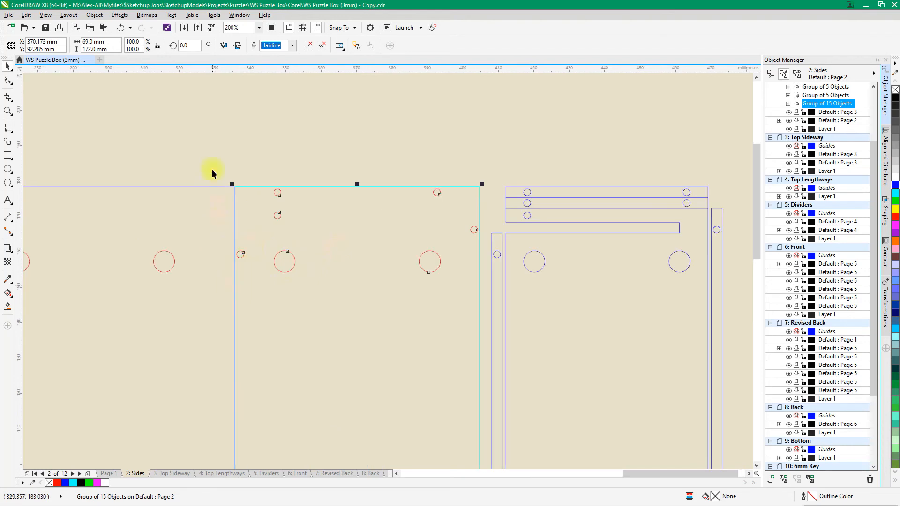
{"action": "scroll", "coordinate": [510, 310], "scroll_direction": "up", "scroll_amount": 1}
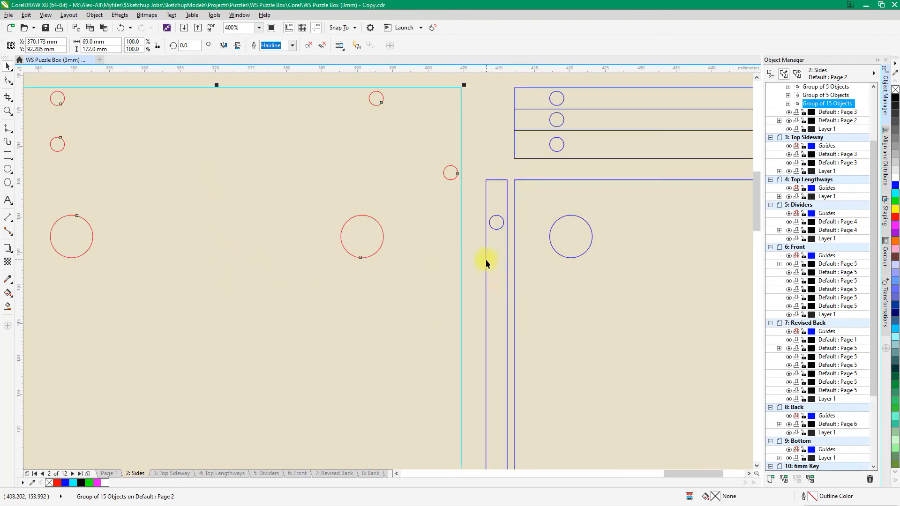
{"action": "left_click", "coordinate": [486, 280]}
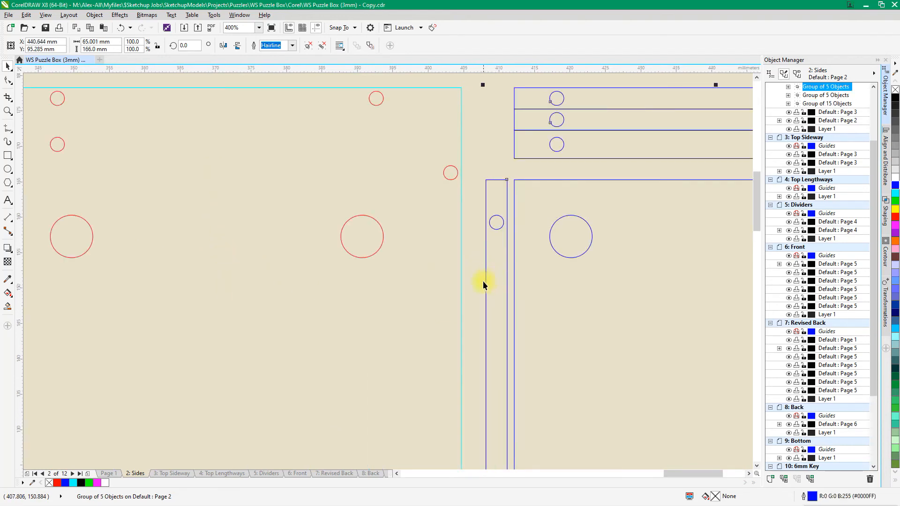
{"action": "left_click_drag", "start_coordinate": [485, 283], "coordinate": [463, 285]}
{"action": "scroll", "coordinate": [509, 279], "scroll_direction": "down", "scroll_amount": 3}
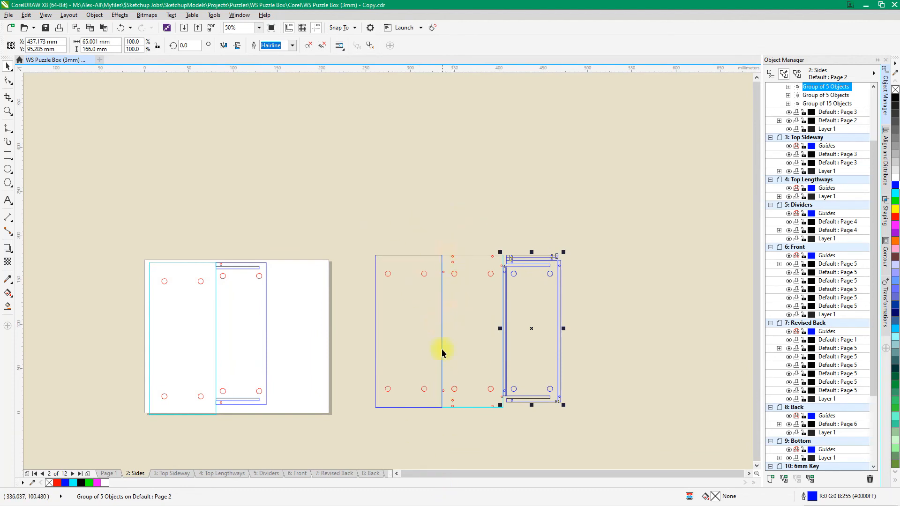
Copy the cyan middle panel group and remove the edge it shares with the blue panel using Virtual Segment Delete
{"action": "left_click", "coordinate": [474, 328]}
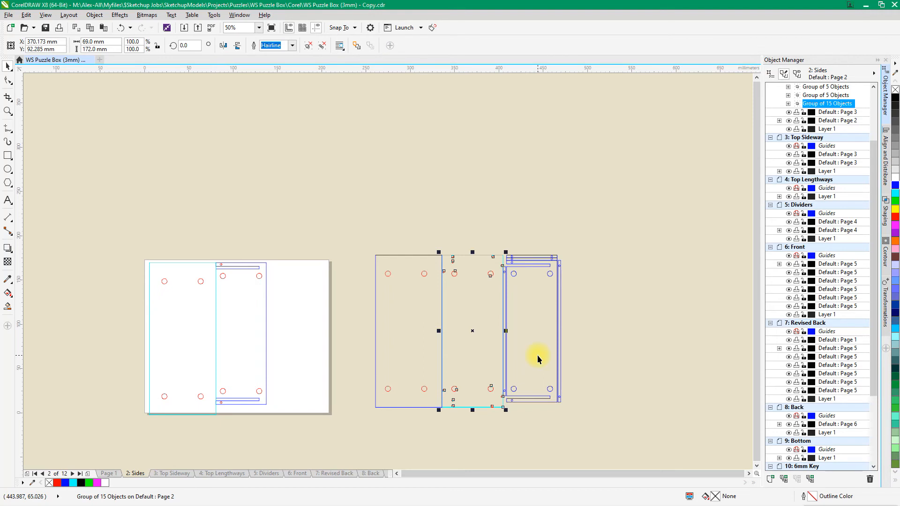
{"action": "key", "text": "ctrl+c"}
{"action": "left_click", "coordinate": [8, 102]}
{"action": "left_click", "coordinate": [9, 101]}
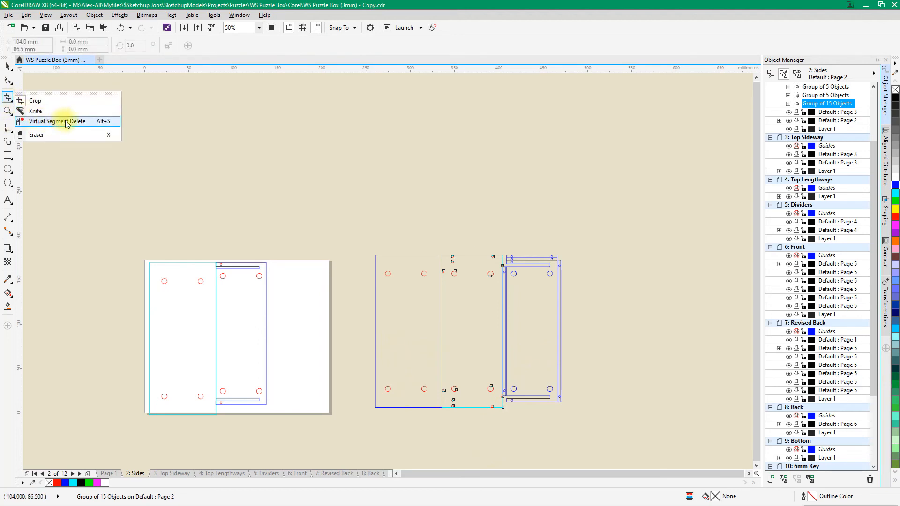
{"action": "left_click", "coordinate": [66, 122]}
{"action": "left_click_drag", "start_coordinate": [432, 309], "coordinate": [457, 337]}
{"action": "scroll", "coordinate": [497, 341], "scroll_direction": "up", "scroll_amount": 6}
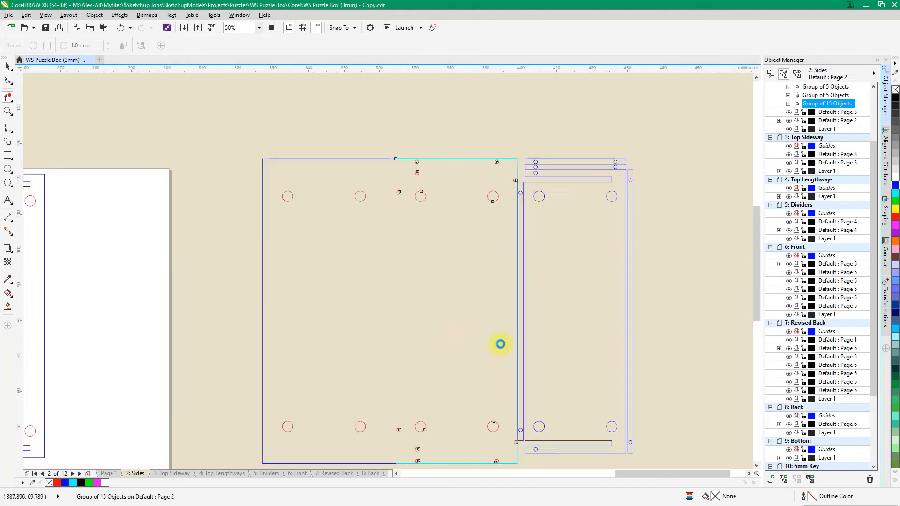
Delete the trimmed middle panel group and paste the intact copy back in its place
{"action": "scroll", "coordinate": [528, 337], "scroll_direction": "down", "scroll_amount": 8}
{"action": "scroll", "coordinate": [455, 331], "scroll_direction": "down", "scroll_amount": 1}
{"action": "key", "text": "space"}
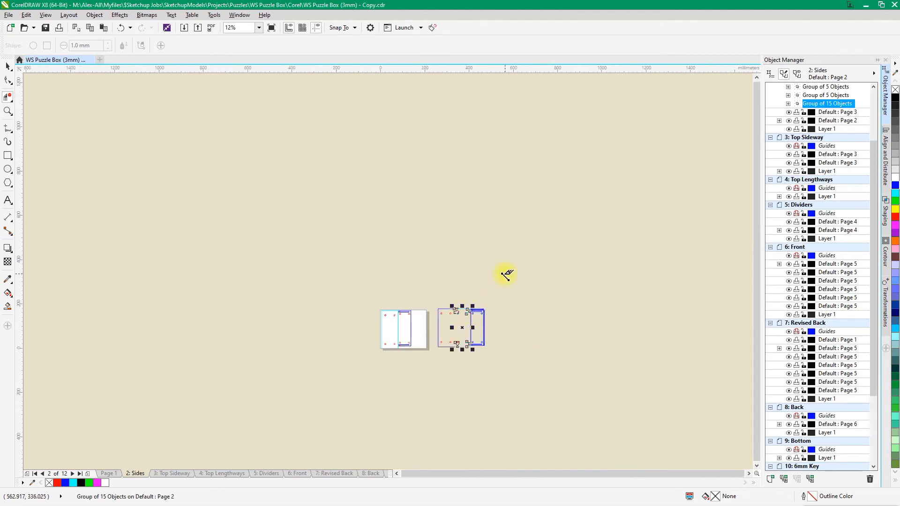
{"action": "key", "text": "Delete"}
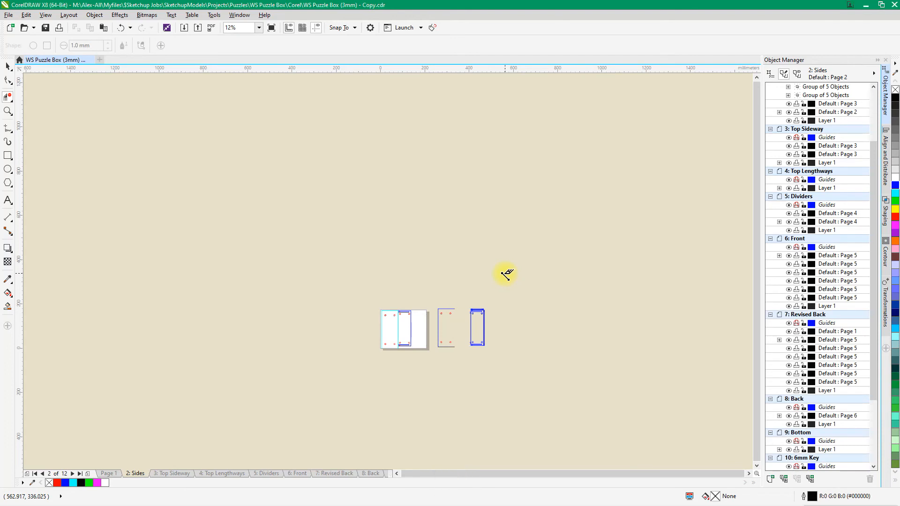
{"action": "key", "text": "ctrl+v"}
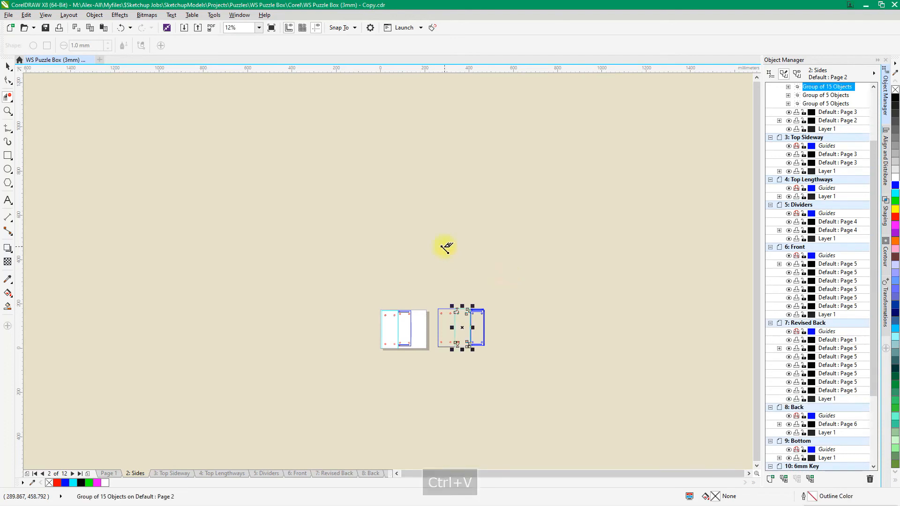
{"action": "scroll", "coordinate": [471, 323], "scroll_direction": "up", "scroll_amount": 3}
{"action": "scroll", "coordinate": [452, 209], "scroll_direction": "up", "scroll_amount": 2}
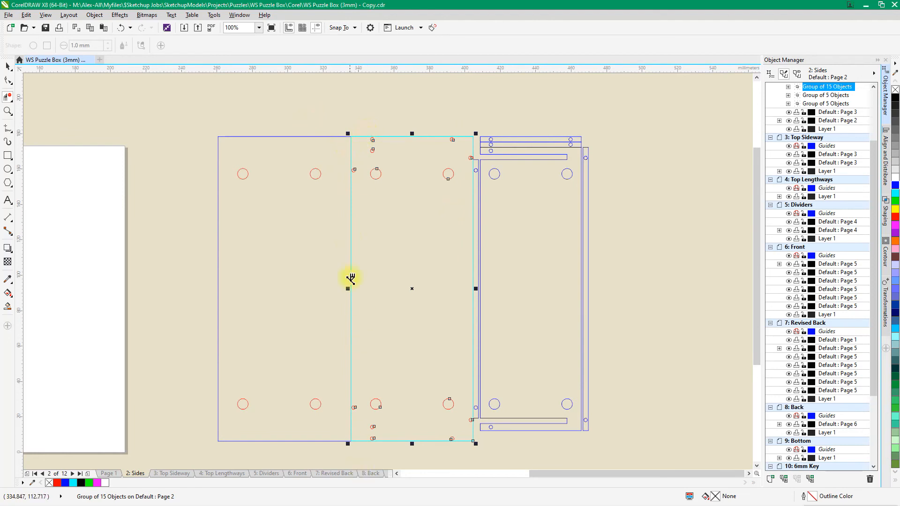
Select the blue panel, the cyan panel and the right-hand parts layout and combine them into one group
{"action": "key", "text": "space"}
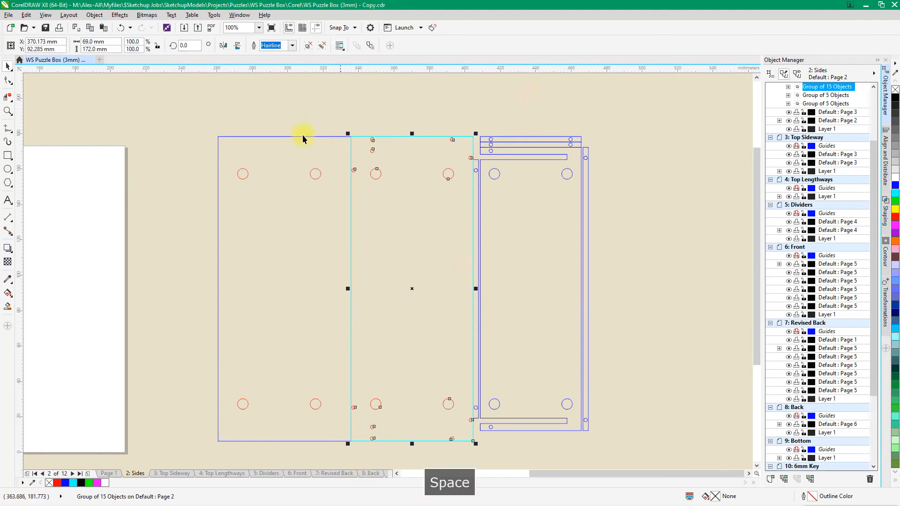
{"action": "left_click_drag", "start_coordinate": [178, 116], "coordinate": [613, 462]}
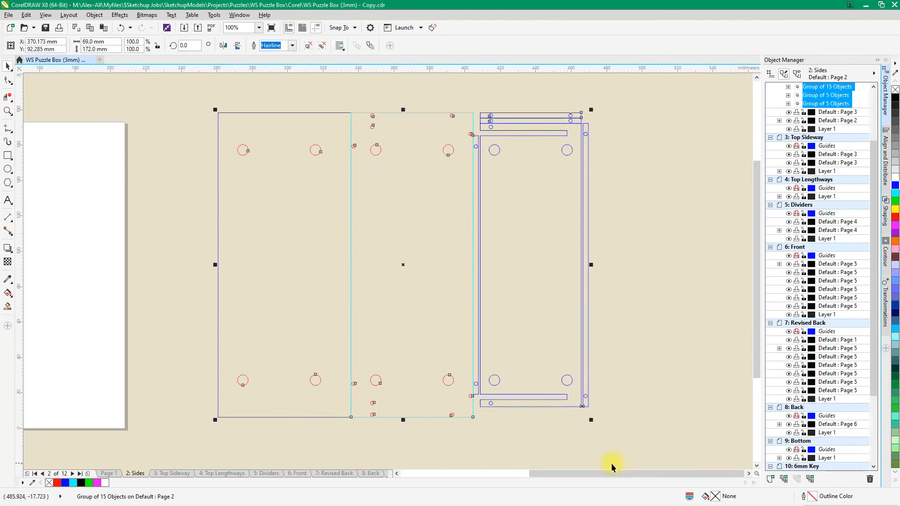
{"action": "key", "text": "ctrl+g"}
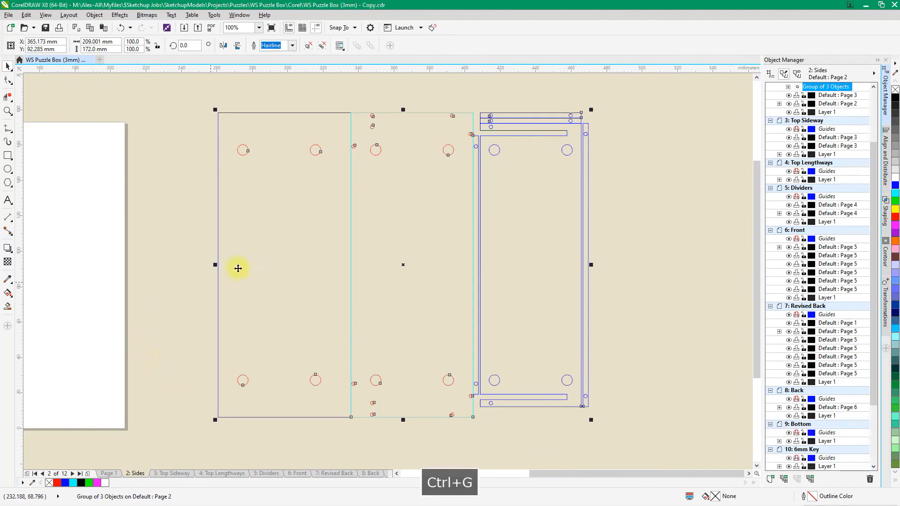
Delete the old two-object sides group lying on the white page
{"action": "scroll", "coordinate": [366, 270], "scroll_direction": "down", "scroll_amount": 2}
{"action": "left_click_drag", "start_coordinate": [154, 214], "coordinate": [296, 352]}
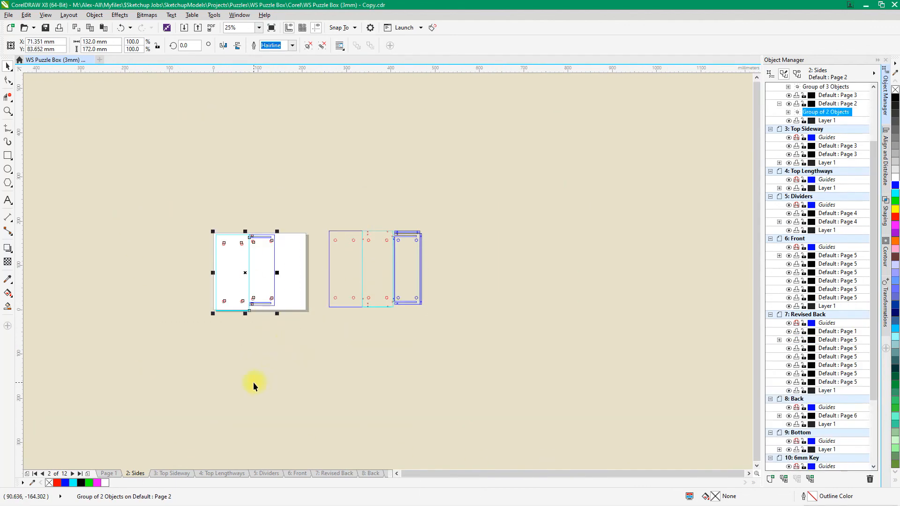
{"action": "key", "text": "Delete"}
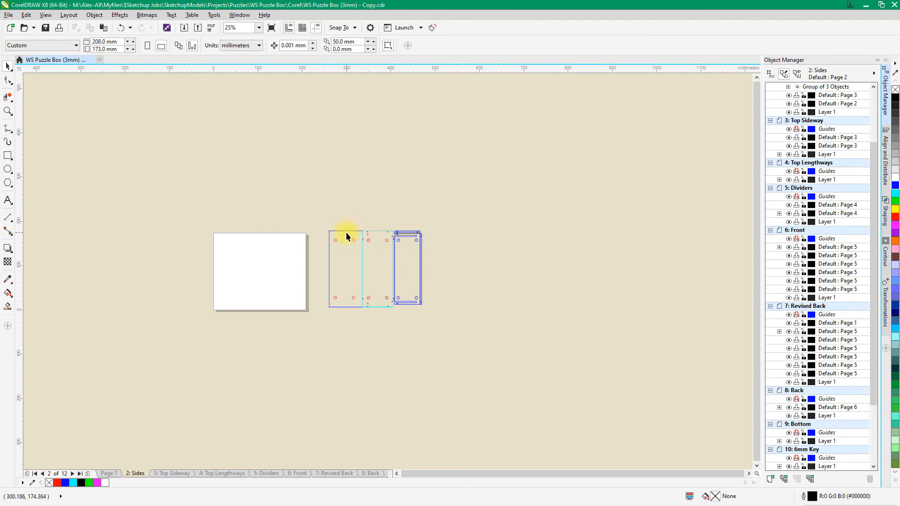
Examine the combined three-panel group's edges and its overall size against the page dimensions
{"action": "left_click", "coordinate": [346, 232]}
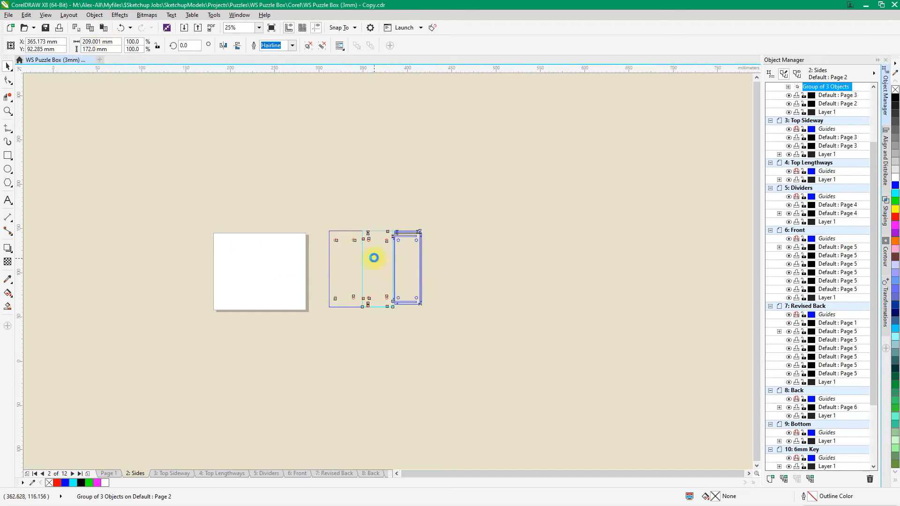
{"action": "scroll", "coordinate": [372, 257], "scroll_direction": "up", "scroll_amount": 2}
{"action": "scroll", "coordinate": [450, 106], "scroll_direction": "up", "scroll_amount": 2}
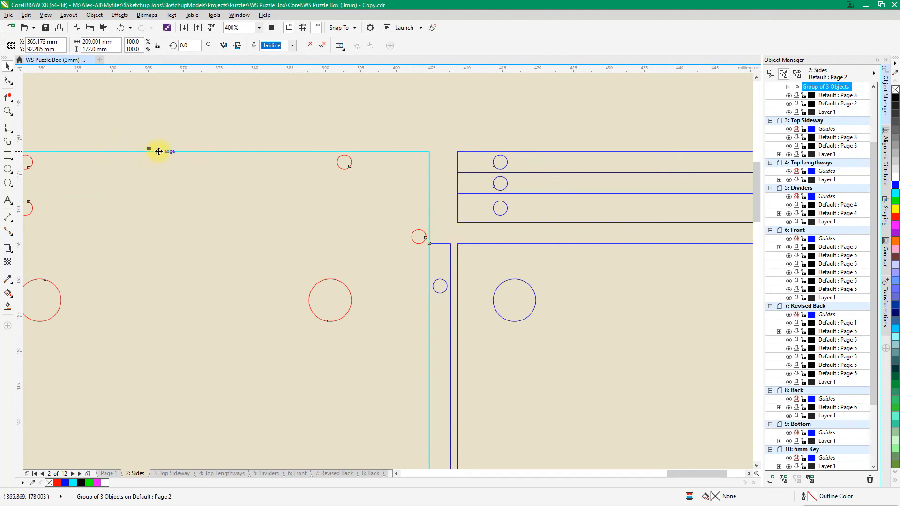
{"action": "scroll", "coordinate": [197, 149], "scroll_direction": "down", "scroll_amount": 2}
{"action": "scroll", "coordinate": [301, 228], "scroll_direction": "down", "scroll_amount": 2}
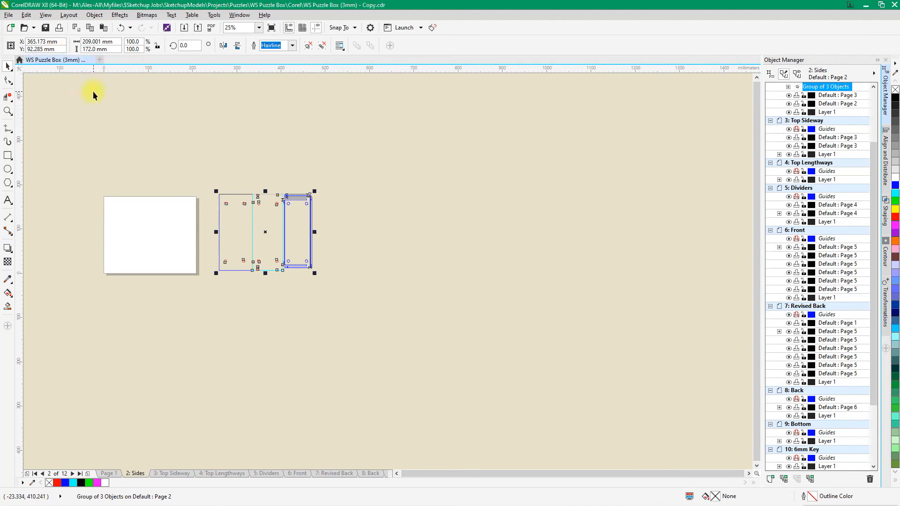
{"action": "left_click", "coordinate": [185, 143]}
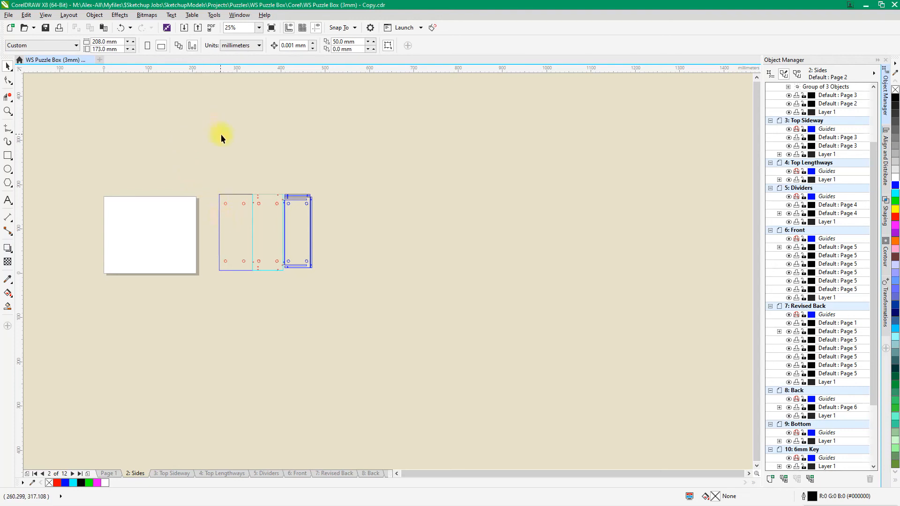
{"action": "left_click", "coordinate": [246, 232]}
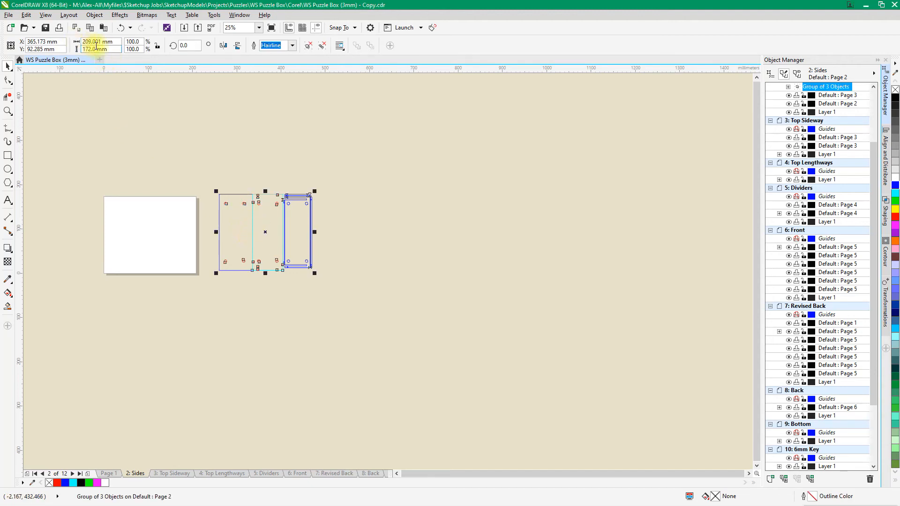
Set the page width to 210 mm
{"action": "left_click", "coordinate": [270, 166]}
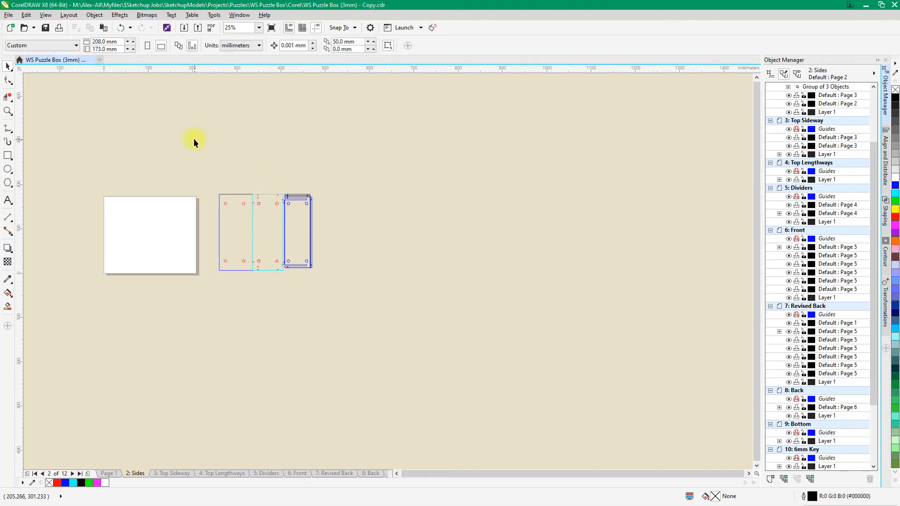
{"action": "left_click", "coordinate": [105, 41]}
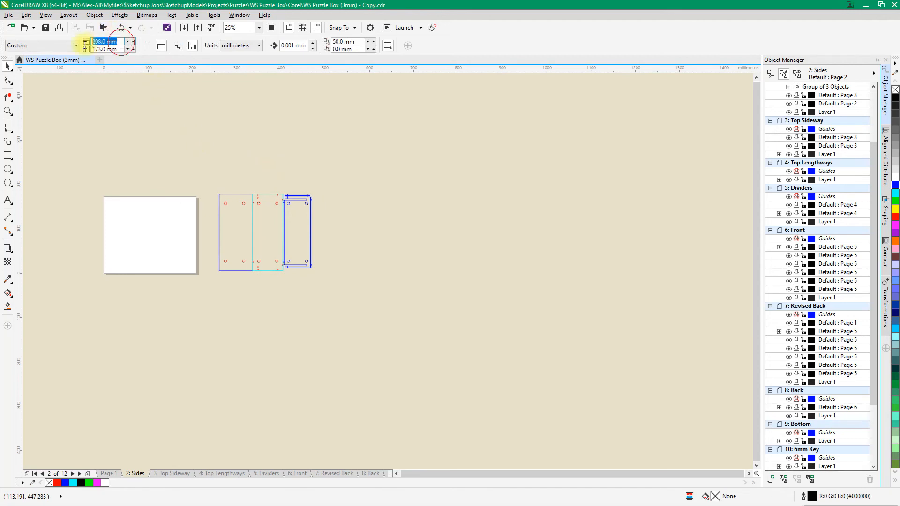
{"action": "type", "text": "210"}
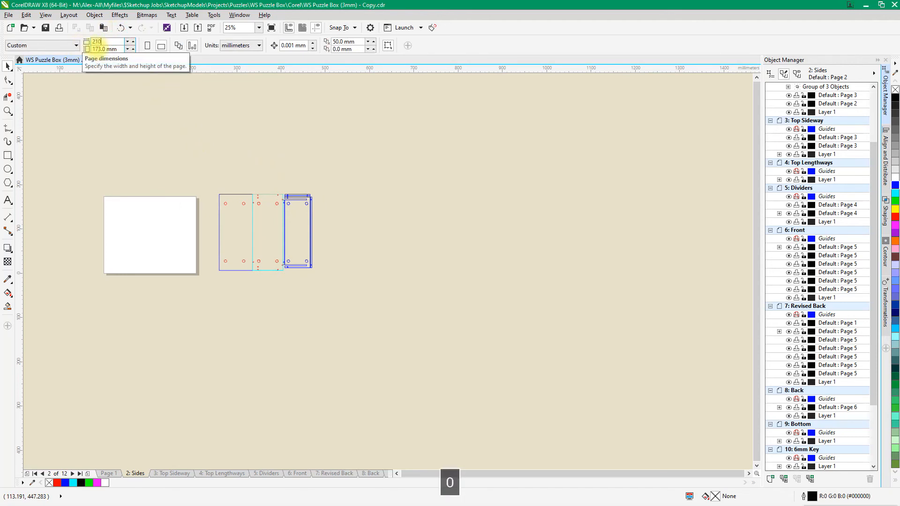
{"action": "key", "text": "Tab"}
{"action": "key", "text": "Tab"}
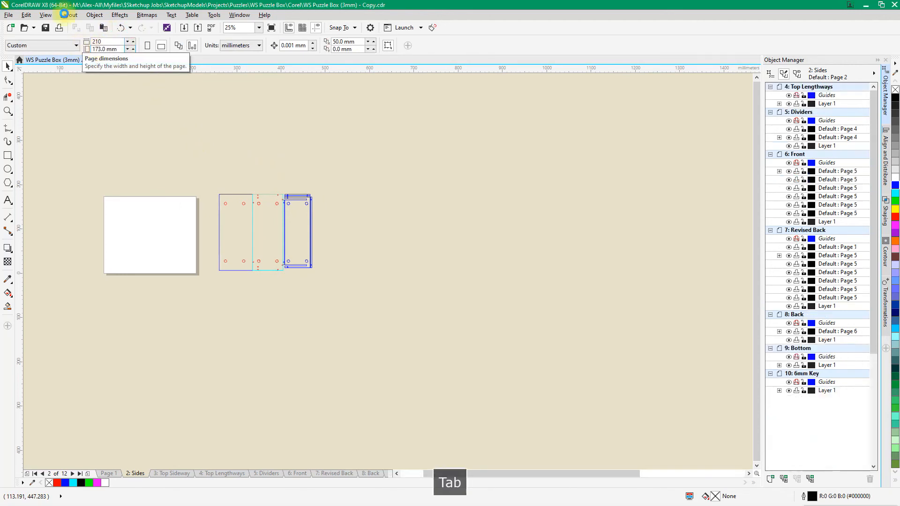
{"action": "scroll", "coordinate": [308, 275], "scroll_direction": "down", "scroll_amount": 2}
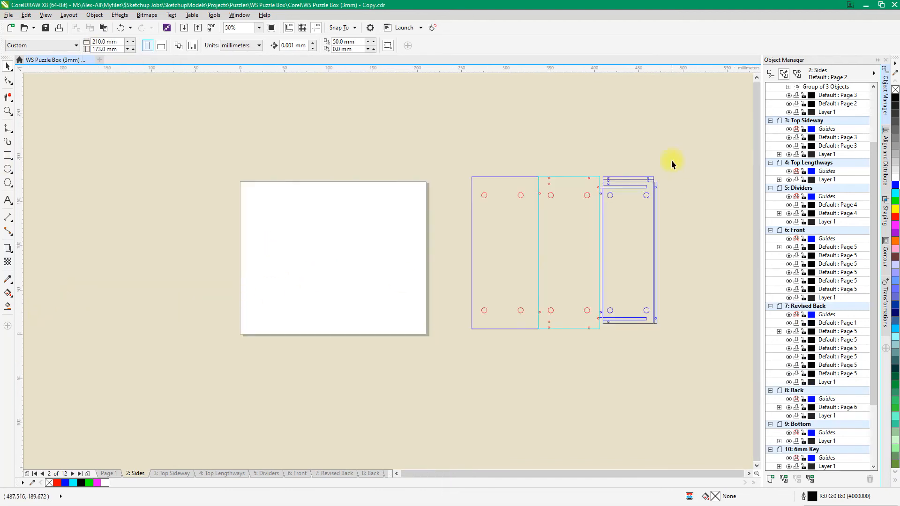
Centre the combined three-panel group on the page and check its margin to the page edges
{"action": "left_click", "coordinate": [548, 218]}
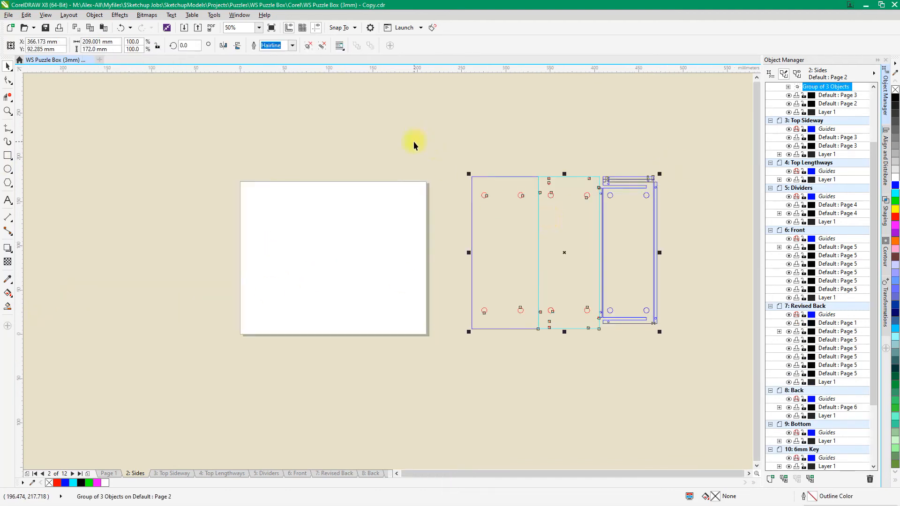
{"action": "key", "text": "p"}
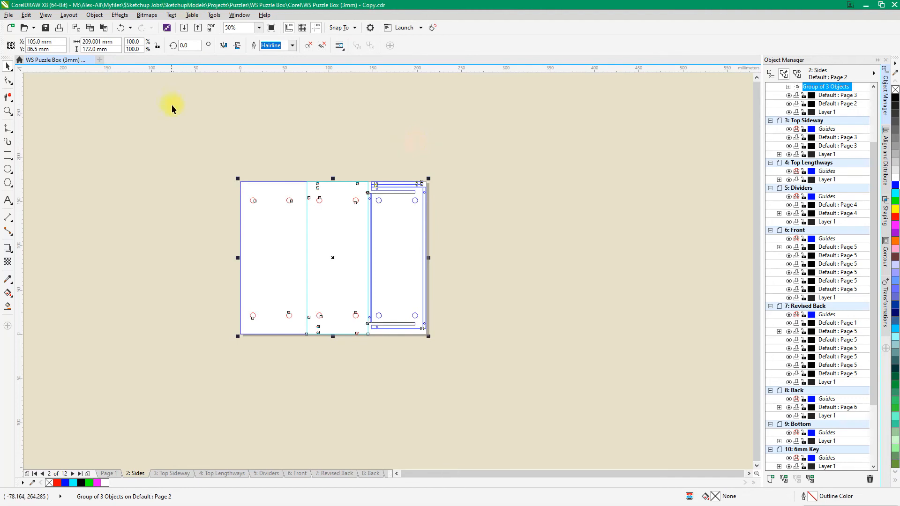
{"action": "scroll", "coordinate": [253, 191], "scroll_direction": "up", "scroll_amount": 4}
{"action": "scroll", "coordinate": [258, 161], "scroll_direction": "up", "scroll_amount": 2}
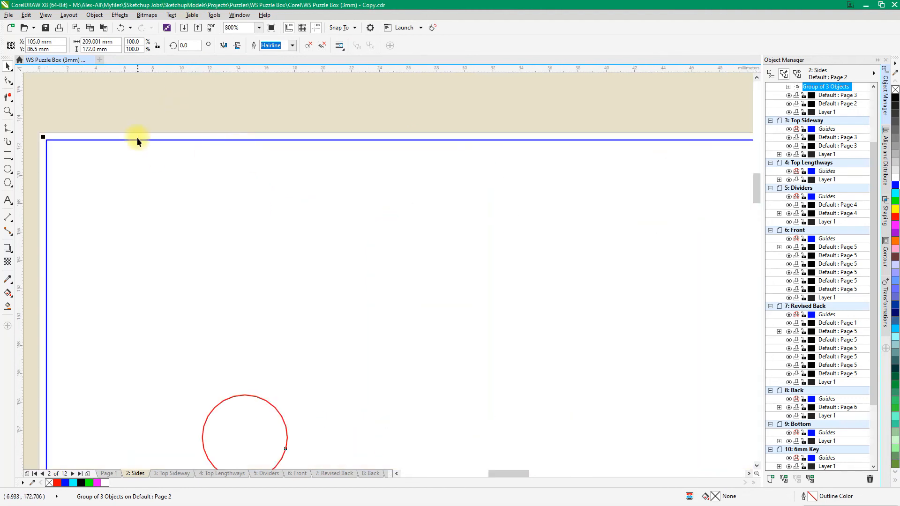
{"action": "scroll", "coordinate": [183, 155], "scroll_direction": "down", "scroll_amount": 5}
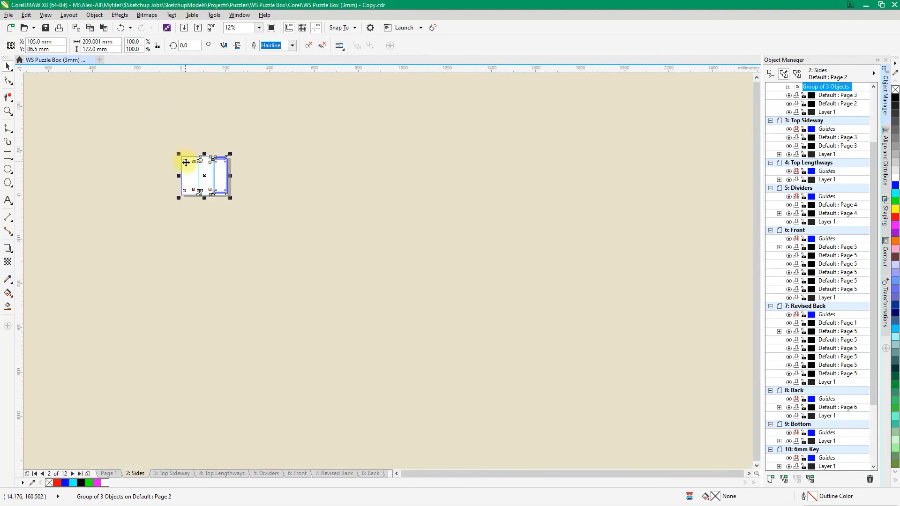
{"action": "scroll", "coordinate": [185, 157], "scroll_direction": "up", "scroll_amount": 2}
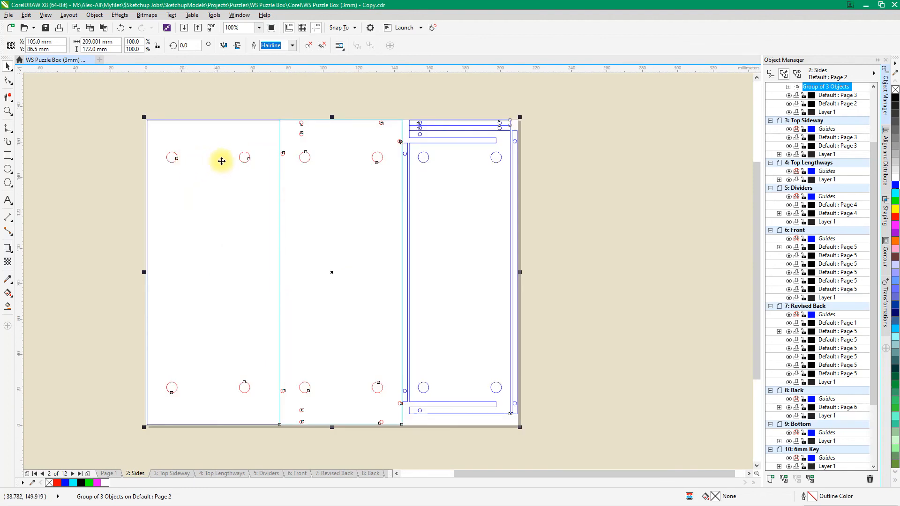
{"action": "left_click", "coordinate": [468, 98]}
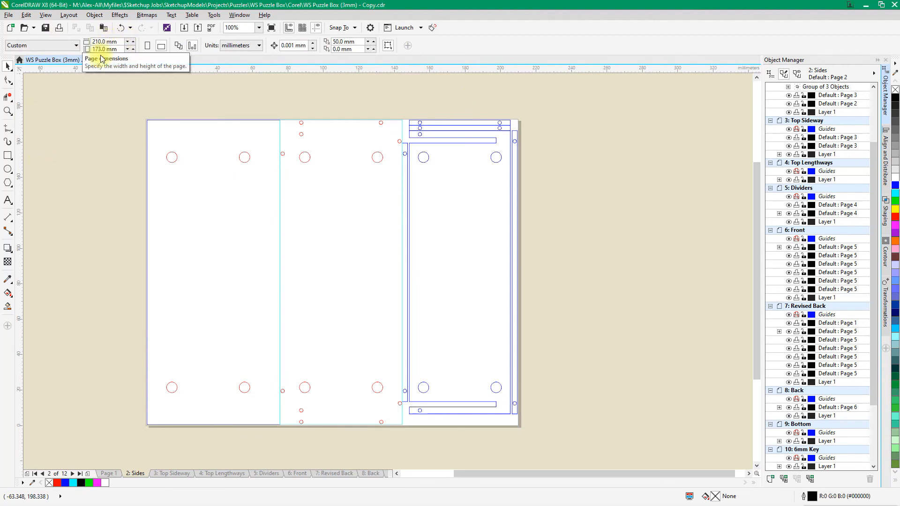
{"action": "scroll", "coordinate": [283, 171], "scroll_direction": "down", "scroll_amount": 1}
{"action": "scroll", "coordinate": [281, 167], "scroll_direction": "up", "scroll_amount": 1}
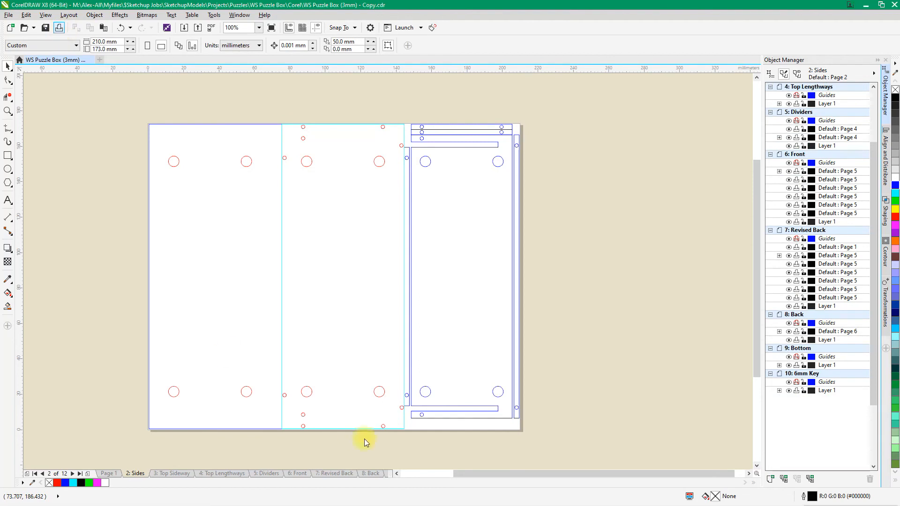
Set up printing of the current page only, with Trotec Engraver v10.5.2 as the printer
{"action": "key", "text": "ctrl+p"}
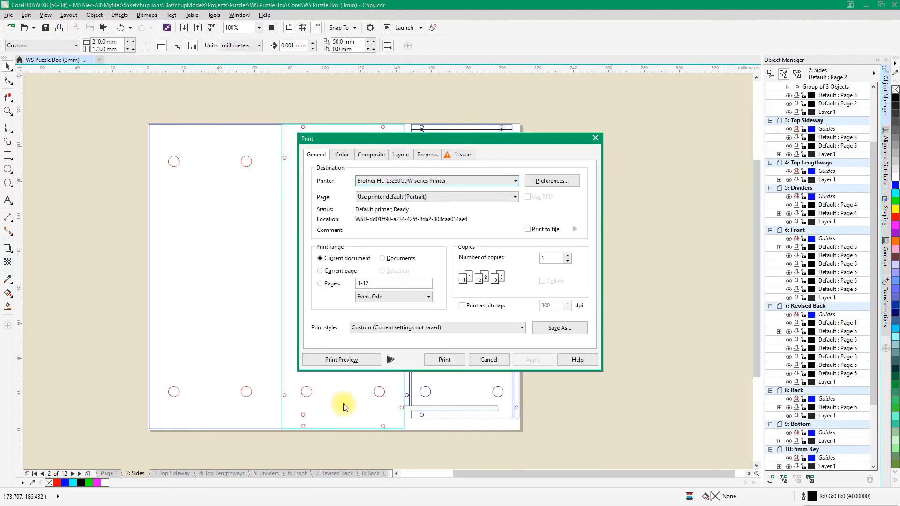
{"action": "left_click", "coordinate": [353, 271]}
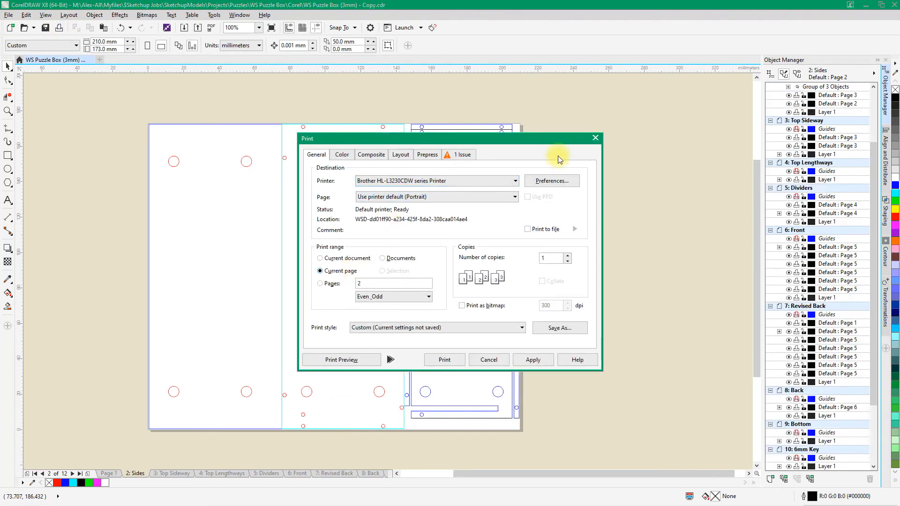
{"action": "left_click", "coordinate": [515, 181]}
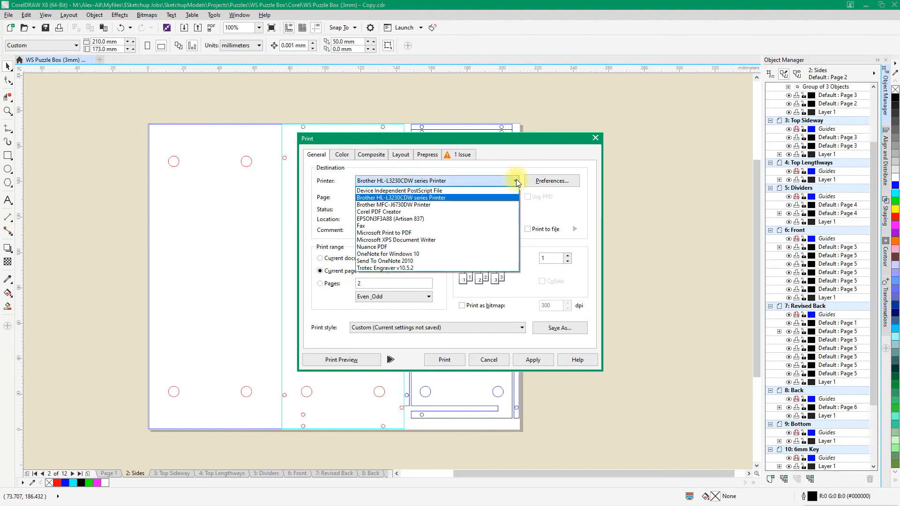
{"action": "left_click", "coordinate": [405, 269]}
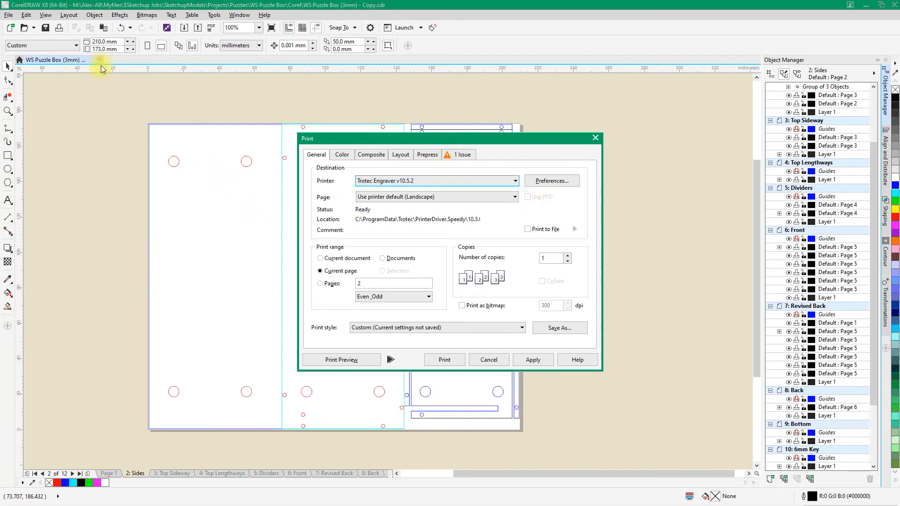
Set the job width to 210 mm in the Trotec Engraver preferences
{"action": "left_click", "coordinate": [566, 179]}
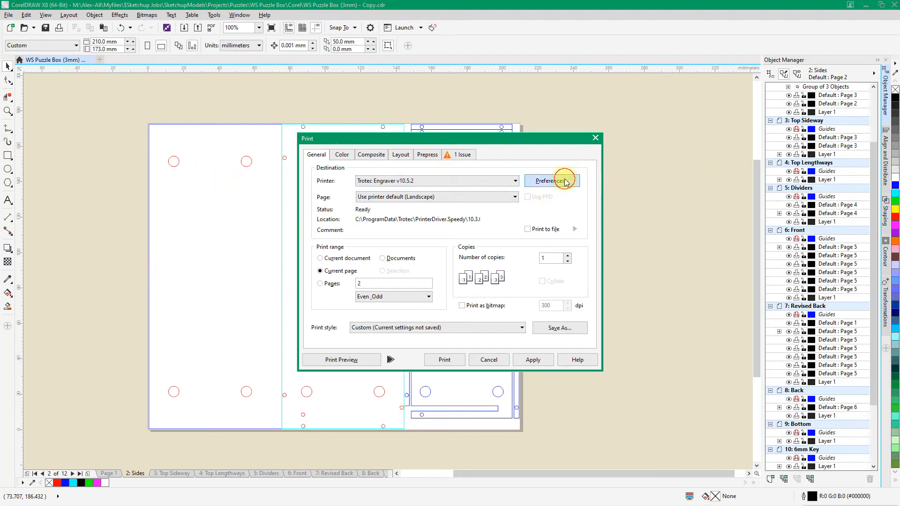
{"action": "double_click", "coordinate": [463, 237]}
{"action": "type", "text": "210"}
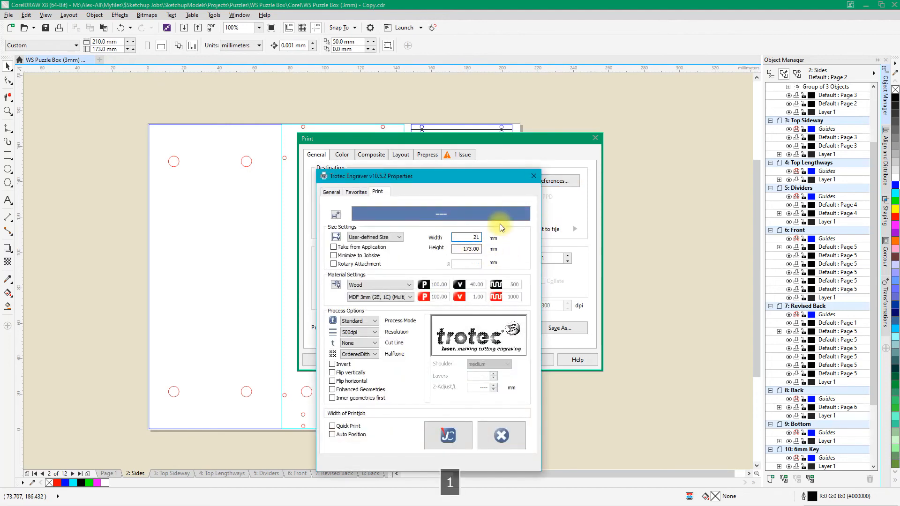
{"action": "key", "text": "Tab"}
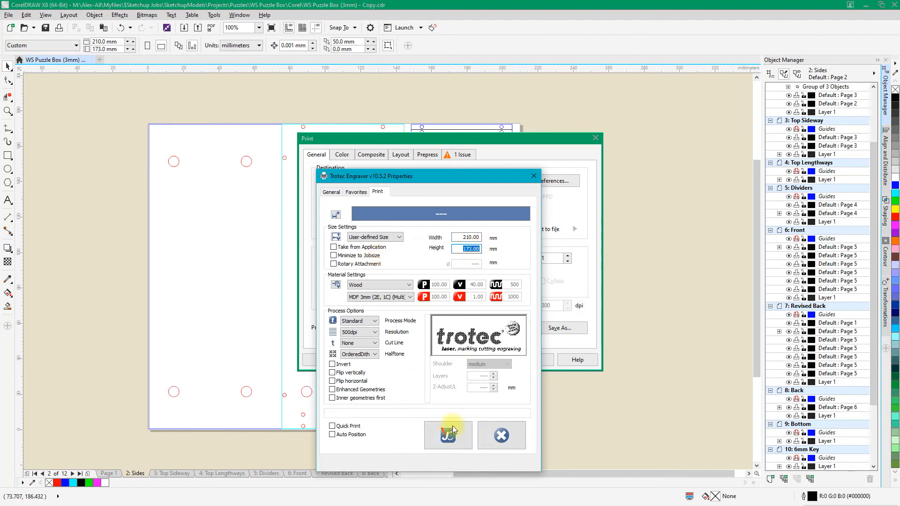
Choose the MDF 3mm (2E, 1C) (Multi) wood material for the engraver and accept the printer preferences
{"action": "left_click", "coordinate": [409, 297]}
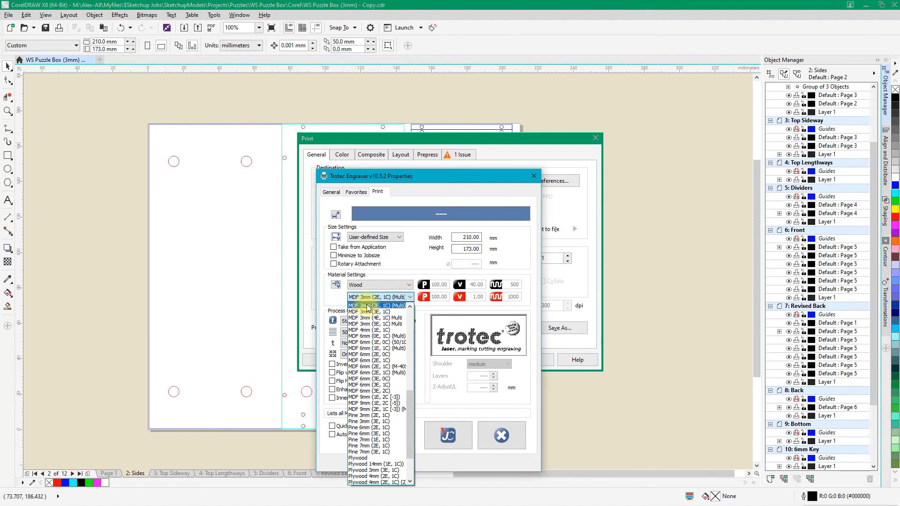
{"action": "scroll", "coordinate": [368, 307], "scroll_direction": "up", "scroll_amount": 5}
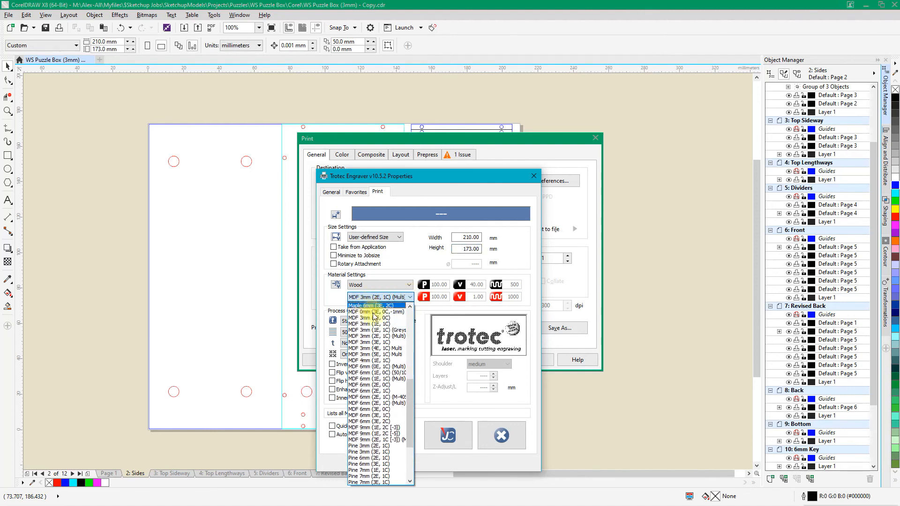
{"action": "left_click", "coordinate": [380, 337]}
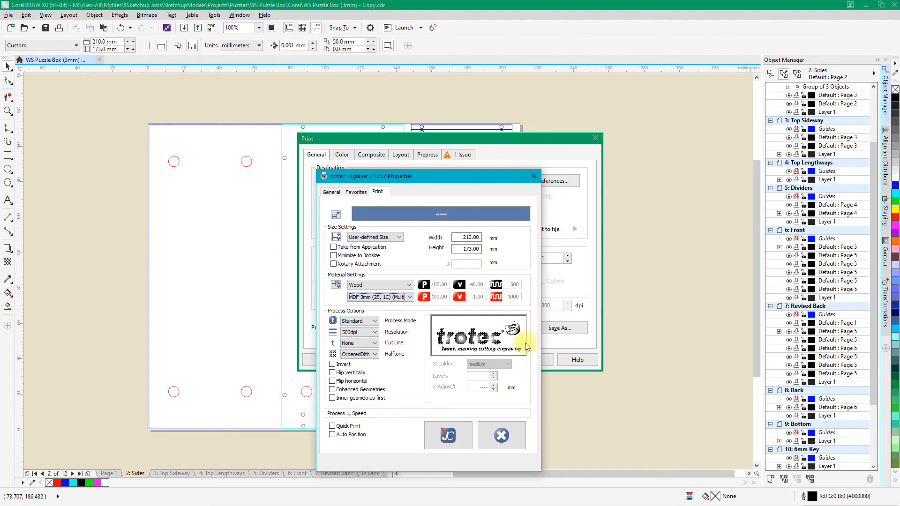
{"action": "left_click", "coordinate": [463, 434]}
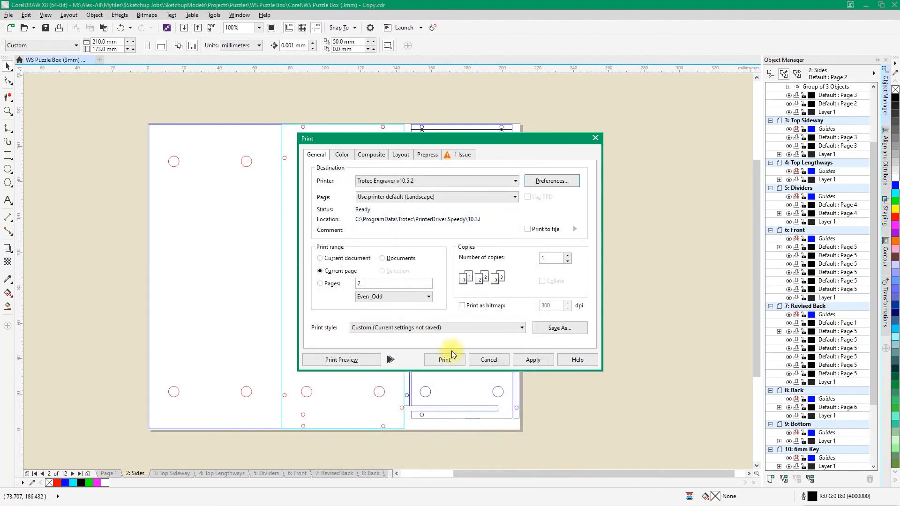
Print the page with the suggested job name and place the queued job on the plate in the Trotec laser control program
{"action": "left_click", "coordinate": [443, 361]}
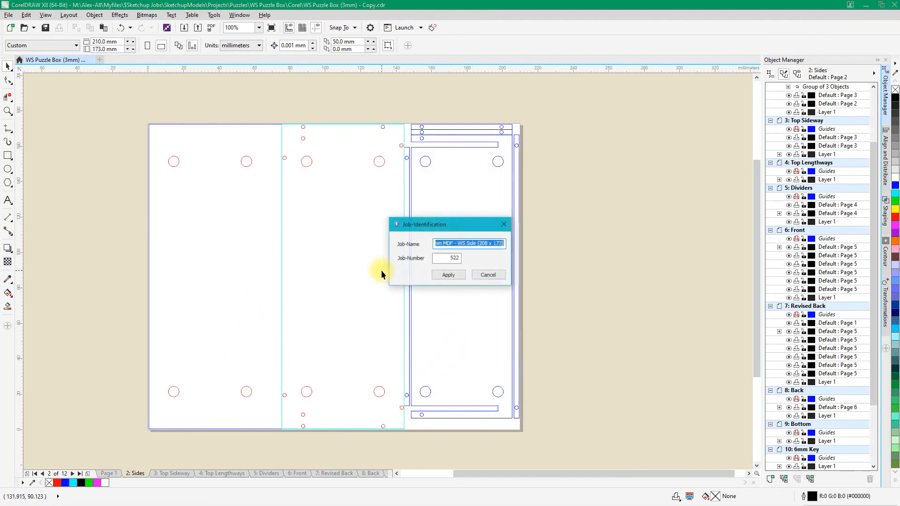
{"action": "key", "text": "Return"}
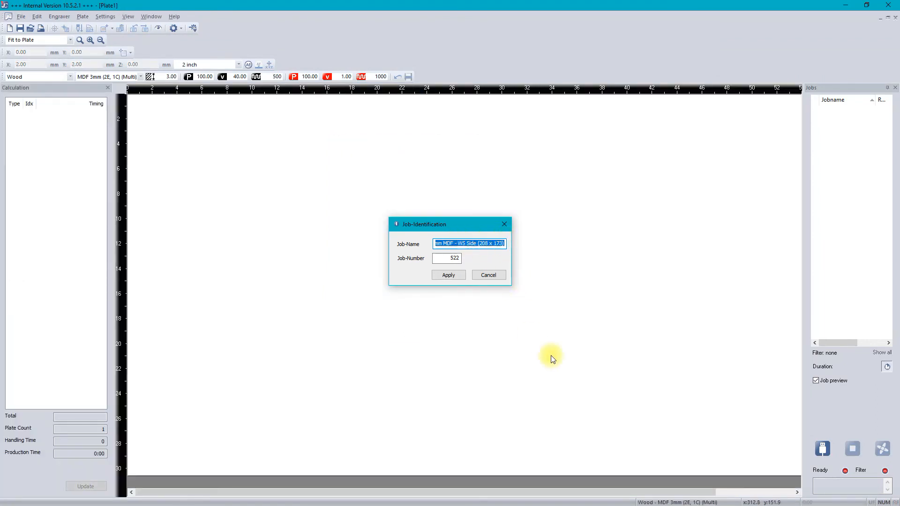
{"action": "left_click", "coordinate": [448, 275]}
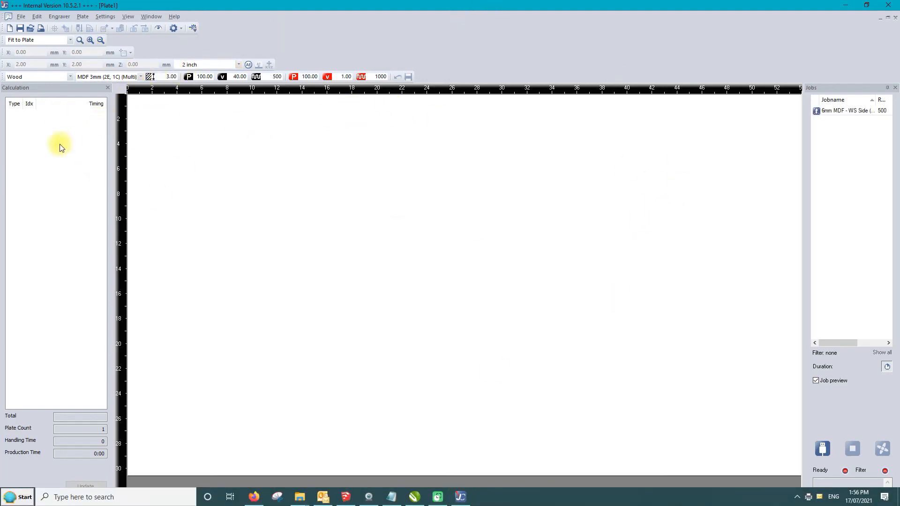
{"action": "double_click", "coordinate": [837, 112]}
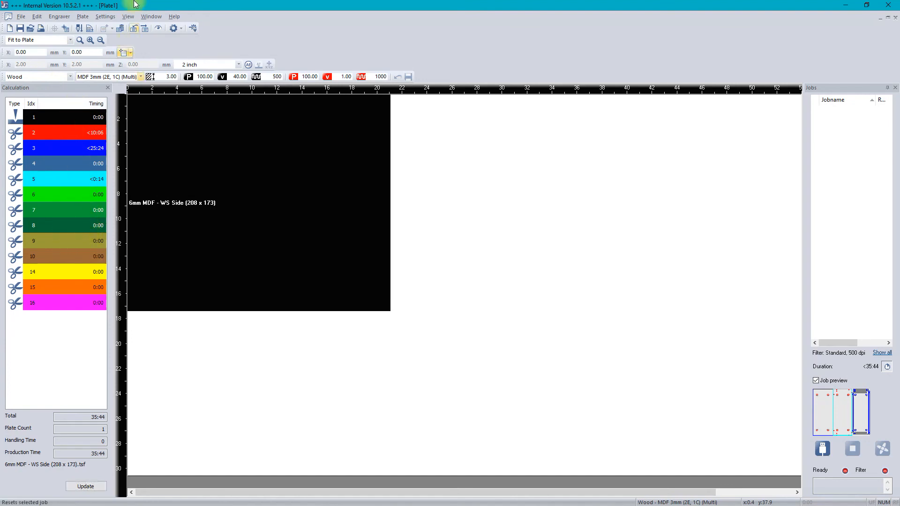
Open the material template setup for MDF 3mm (2E, 1C) (Multi) and check which processes can be assigned to the black colour
{"action": "left_click", "coordinate": [105, 16]}
{"action": "mouse_move", "coordinate": [126, 22]}
{"action": "mouse_move", "coordinate": [102, 15]}
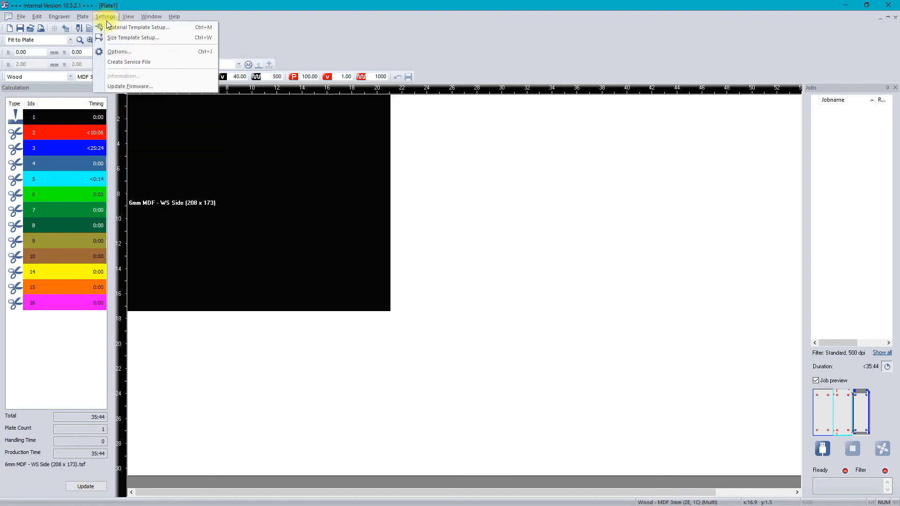
{"action": "left_click", "coordinate": [124, 28]}
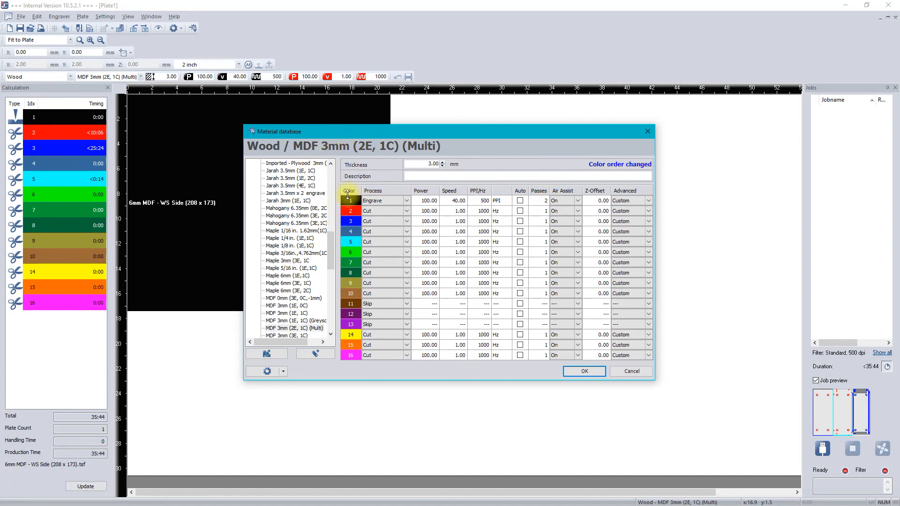
{"action": "left_click", "coordinate": [406, 201]}
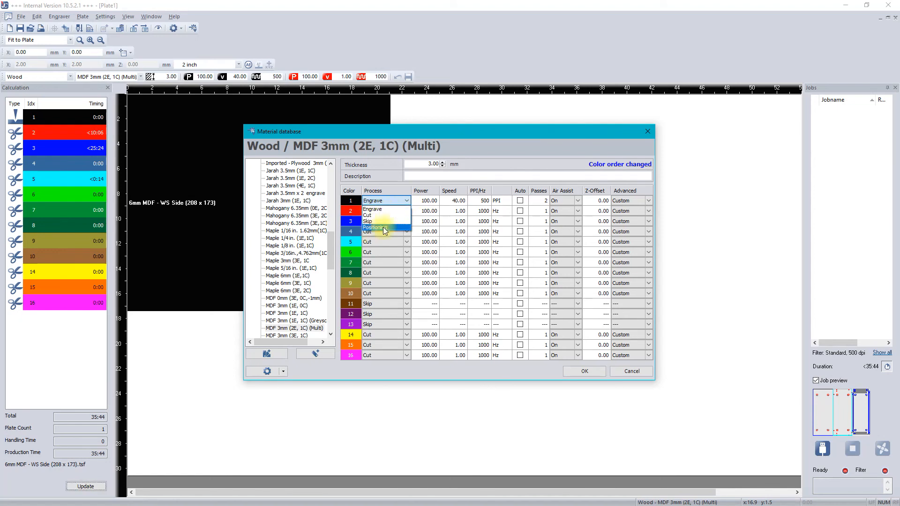
{"action": "left_click", "coordinate": [406, 201]}
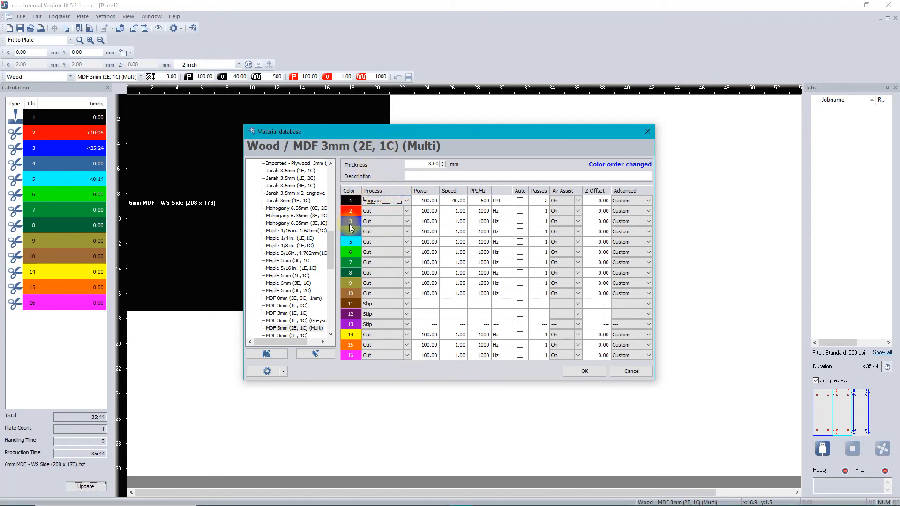
Examine the order, RGB values and assigned processes of the material's 16 colours, and leave the material database
{"action": "mouse_move", "coordinate": [358, 232]}
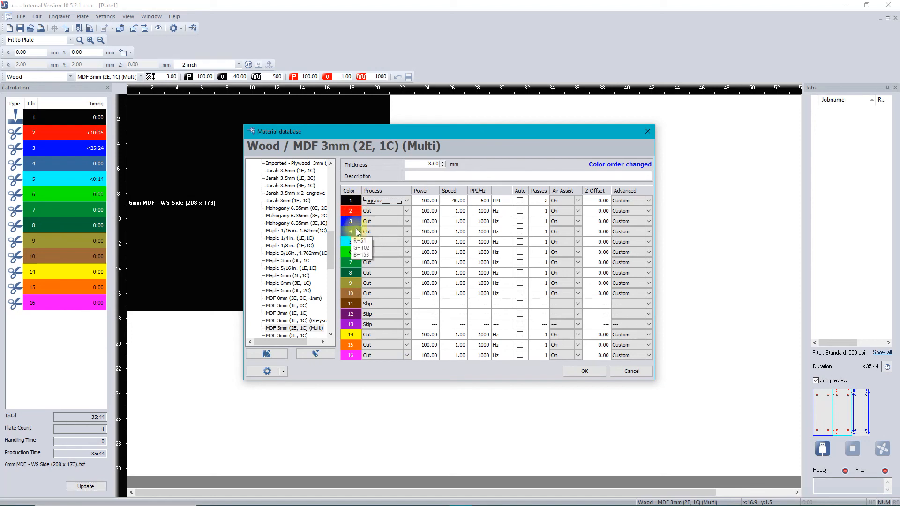
{"action": "left_click", "coordinate": [408, 231]}
{"action": "left_click", "coordinate": [408, 231]}
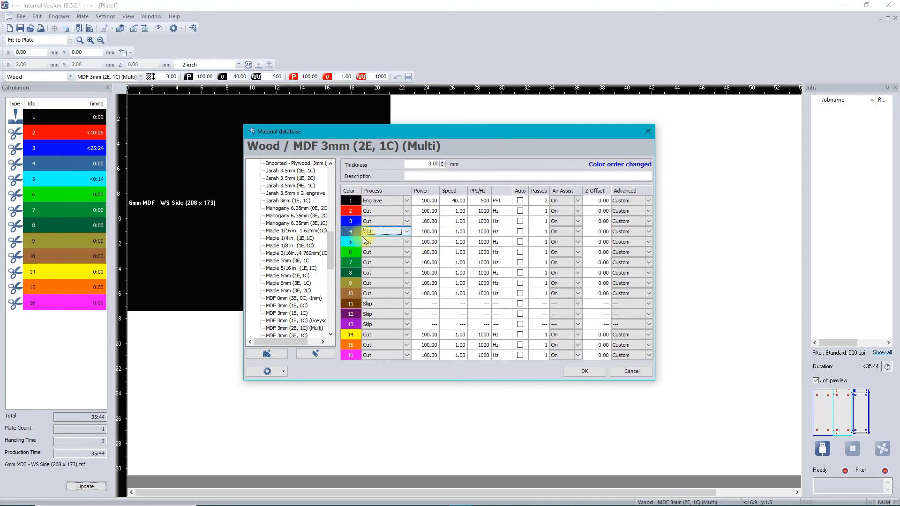
{"action": "mouse_move", "coordinate": [353, 233]}
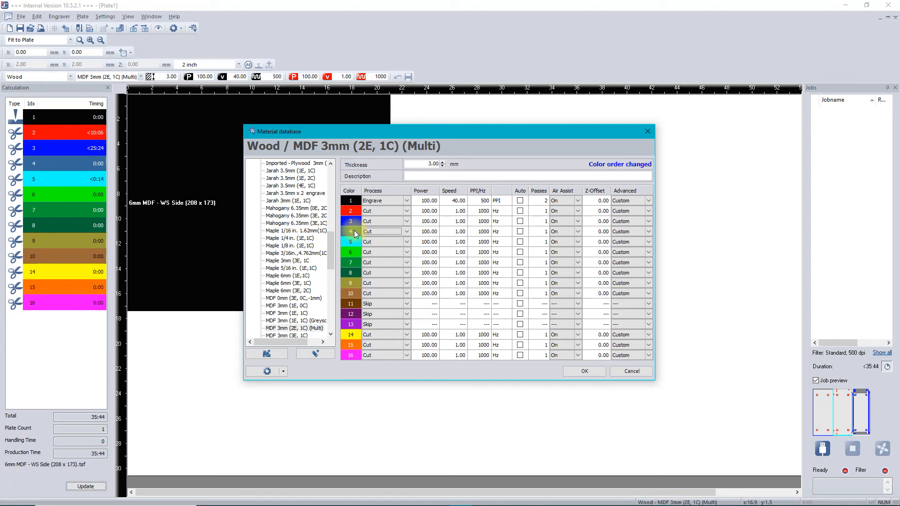
{"action": "mouse_move", "coordinate": [349, 212]}
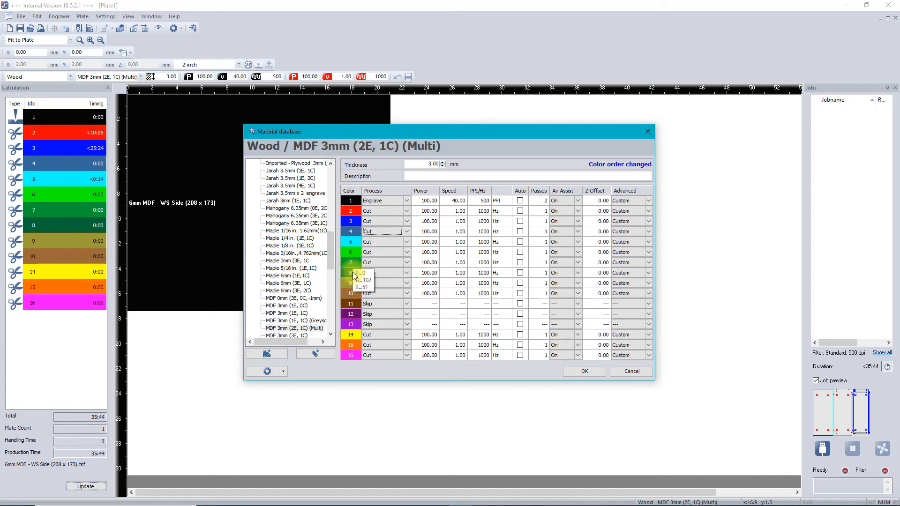
{"action": "mouse_move", "coordinate": [354, 297]}
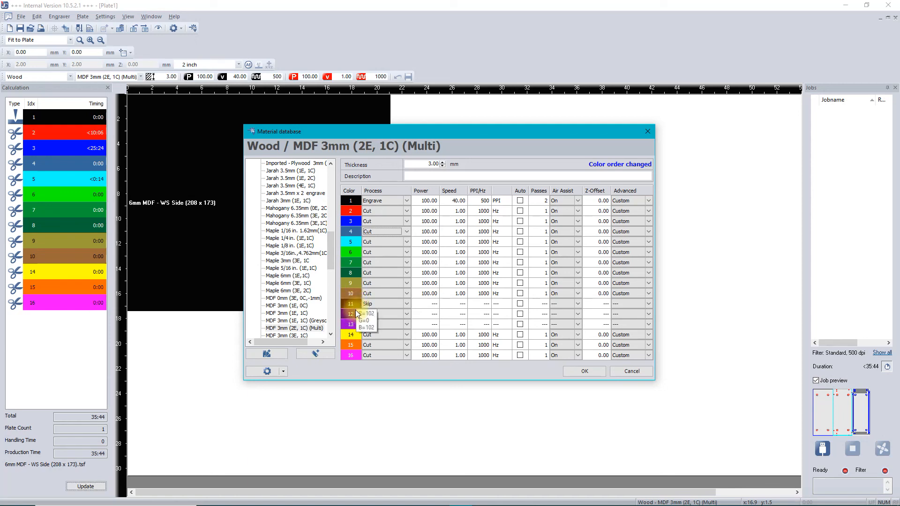
{"action": "mouse_move", "coordinate": [355, 328]}
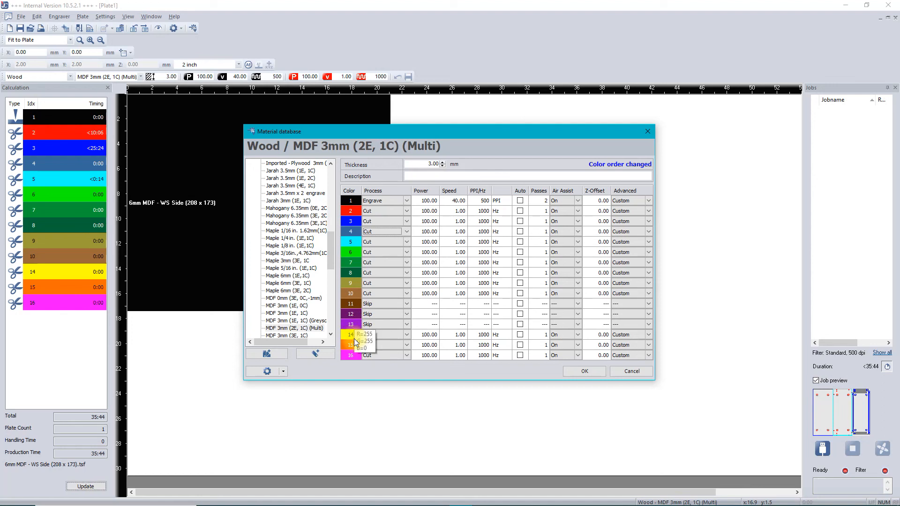
{"action": "mouse_move", "coordinate": [354, 349]}
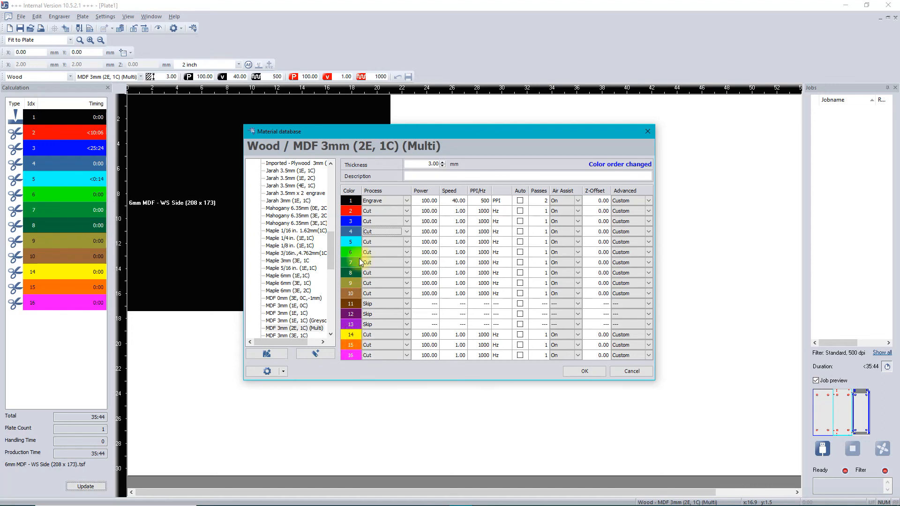
{"action": "mouse_move", "coordinate": [355, 203]}
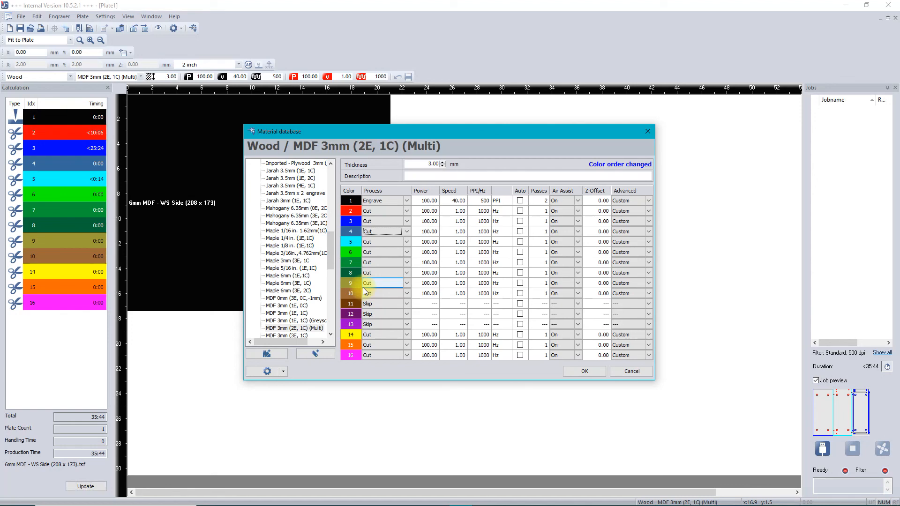
{"action": "left_click", "coordinate": [584, 371]}
{"action": "left_click", "coordinate": [630, 372]}
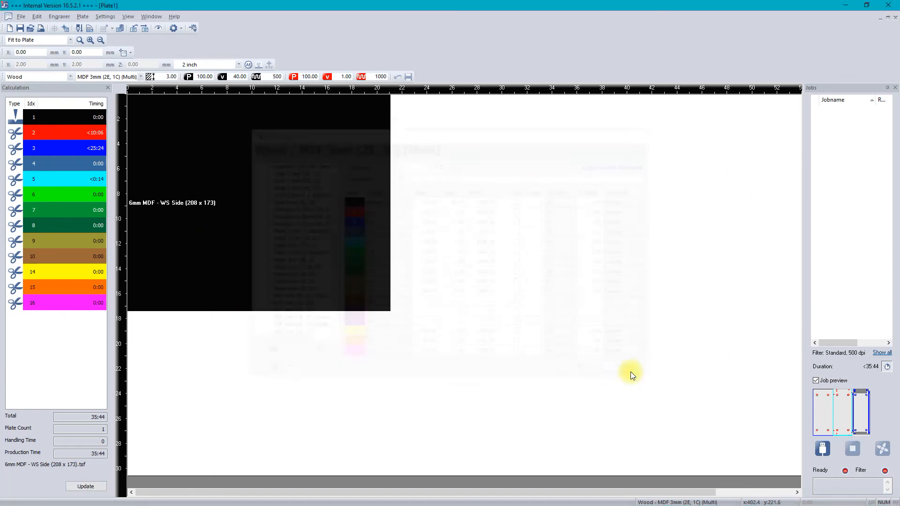
Move the 6mm MDF - WS Side (208 x 173) job down the plate to a Y position of 11.25 mm
{"action": "left_click", "coordinate": [823, 446]}
{"action": "left_click_drag", "start_coordinate": [319, 242], "coordinate": [226, 257]}
{"action": "right_click", "coordinate": [226, 257]}
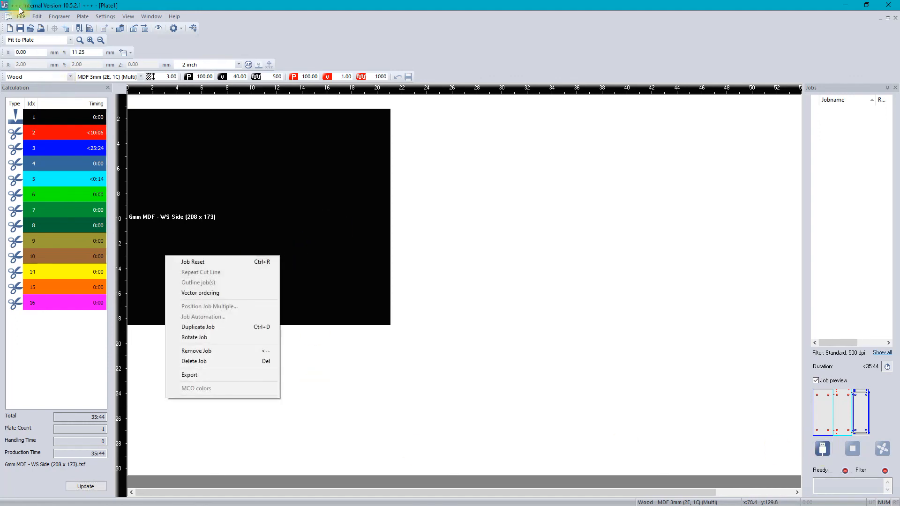
Look through the plate files already stored in the WS Puzzle Box Trotec folder via Save As, and leave without saving
{"action": "left_click", "coordinate": [21, 16]}
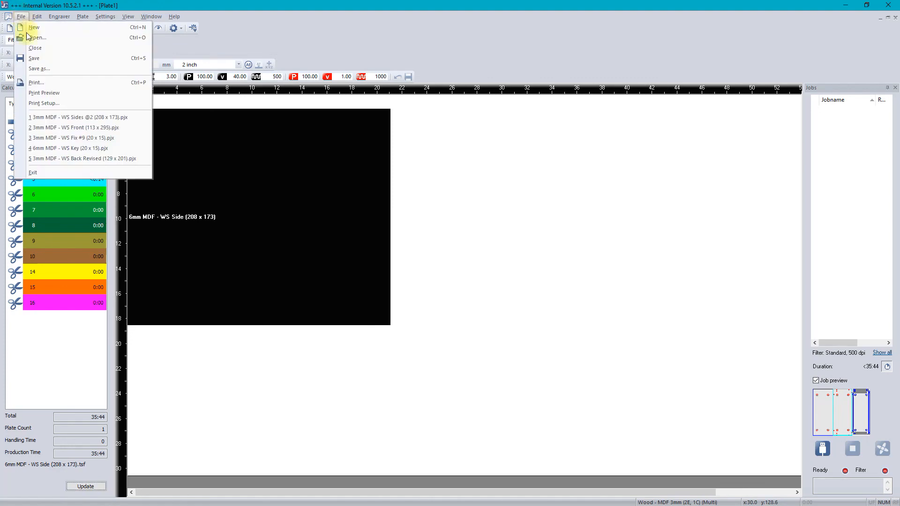
{"action": "left_click", "coordinate": [37, 73]}
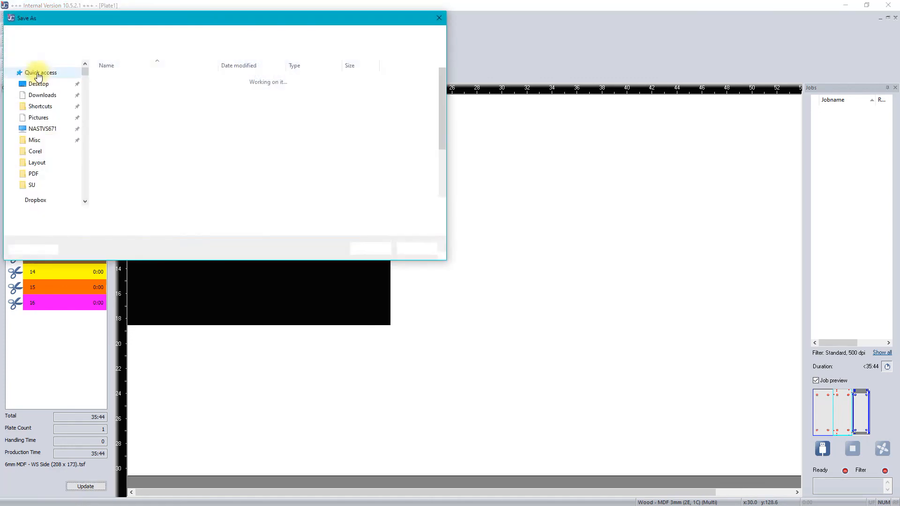
{"action": "scroll", "coordinate": [201, 183], "scroll_direction": "down", "scroll_amount": 2}
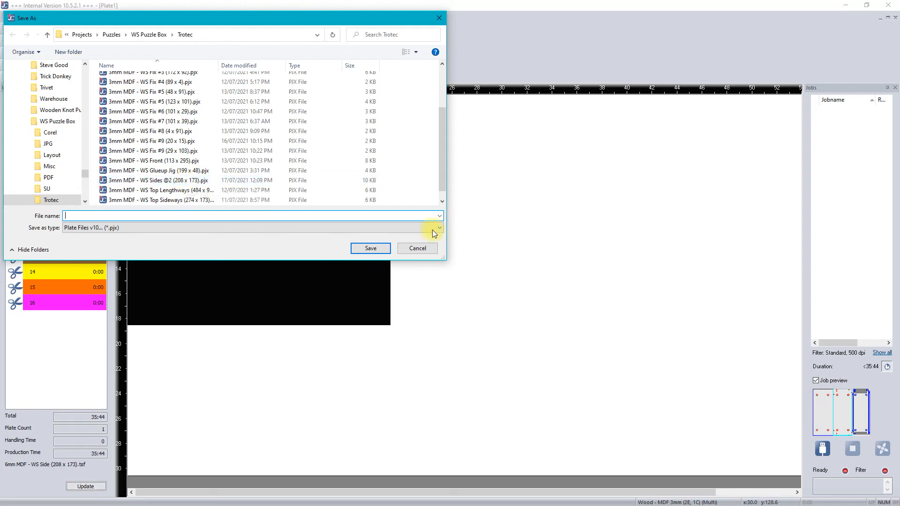
{"action": "left_click", "coordinate": [409, 252]}
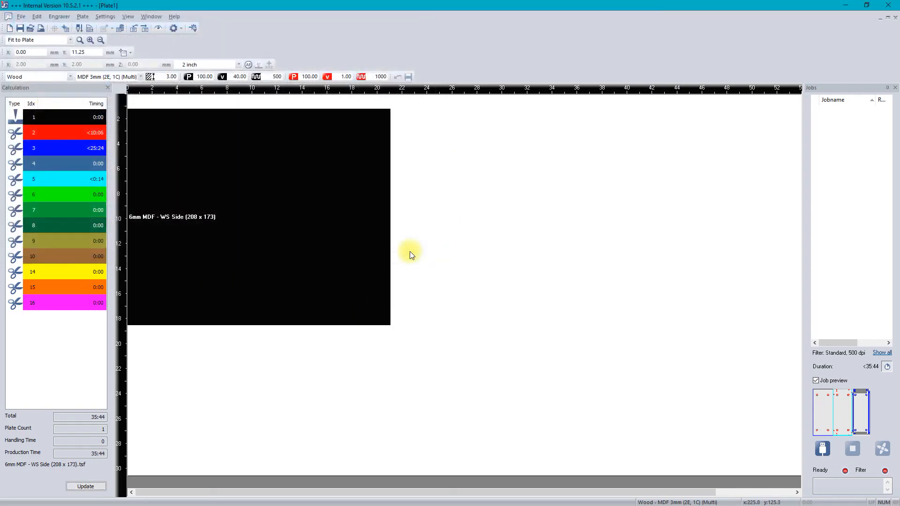
Delete the 6mm MDF - WS Side (208 x 173) job from the plate and close the Trotec laser program to return to CorelDRAW
{"action": "right_click", "coordinate": [234, 216]}
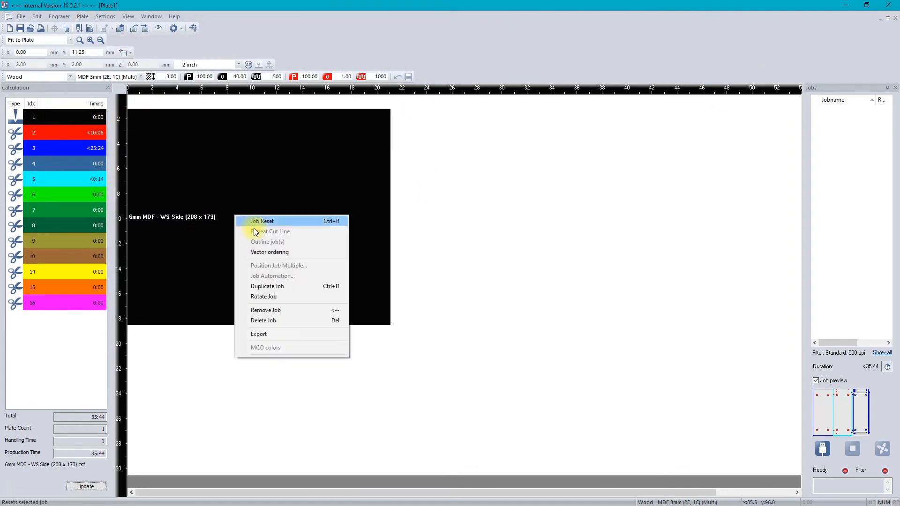
{"action": "left_click", "coordinate": [274, 322]}
{"action": "left_click", "coordinate": [492, 273]}
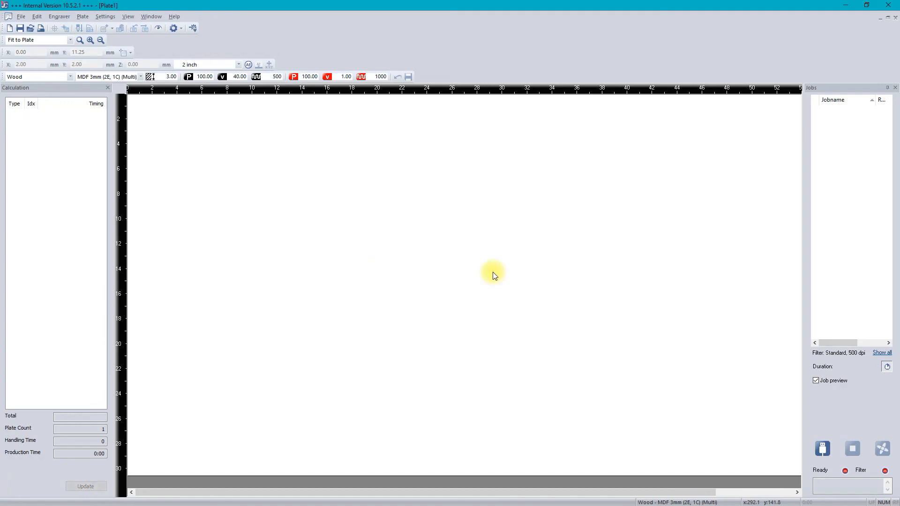
{"action": "left_click", "coordinate": [885, 5]}
{"action": "left_click", "coordinate": [461, 278]}
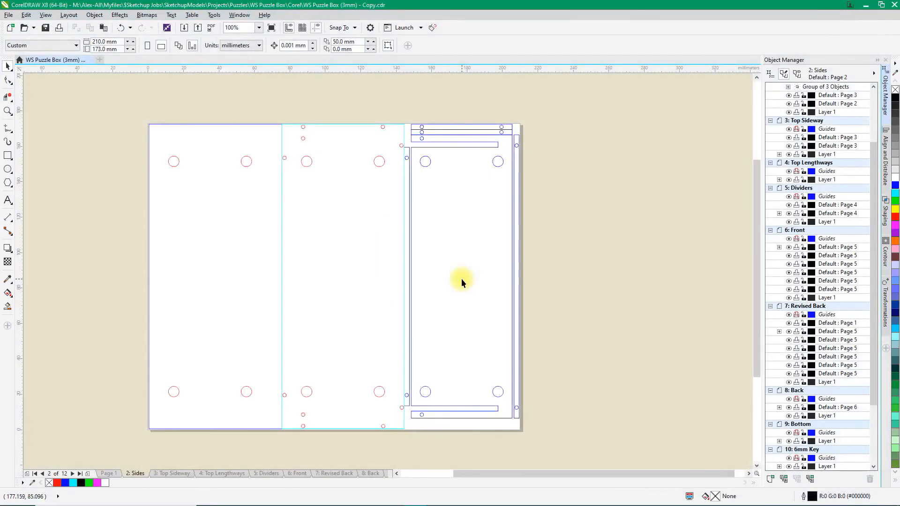